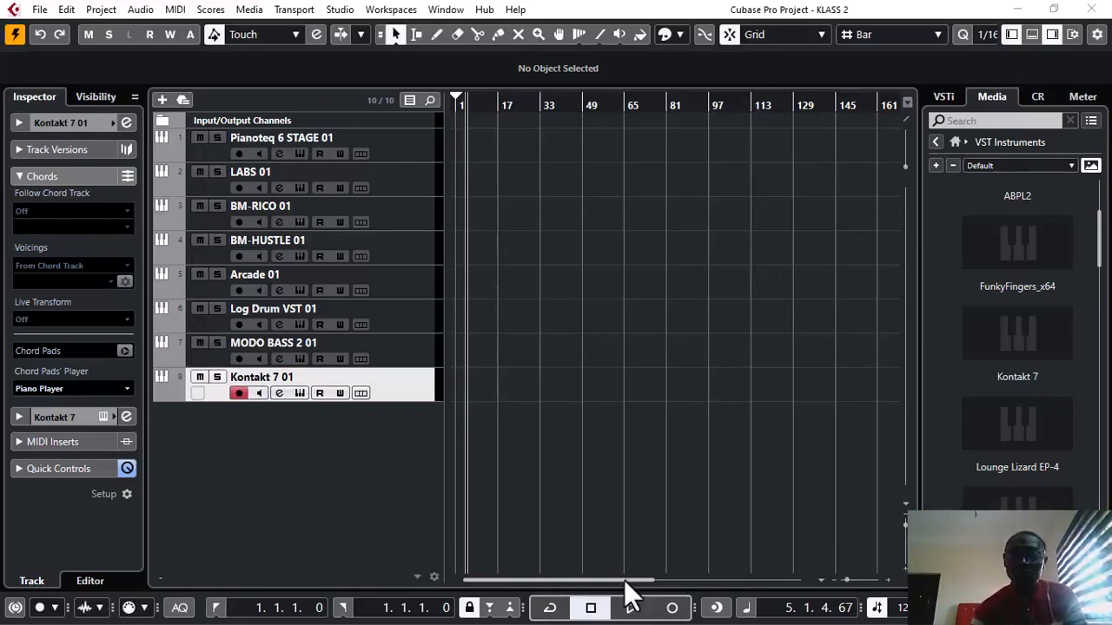
# Show the on-screen keyboard and raise the project tempo, checking it with short playbacks.
pyautogui.hotkey('alt', 'k')
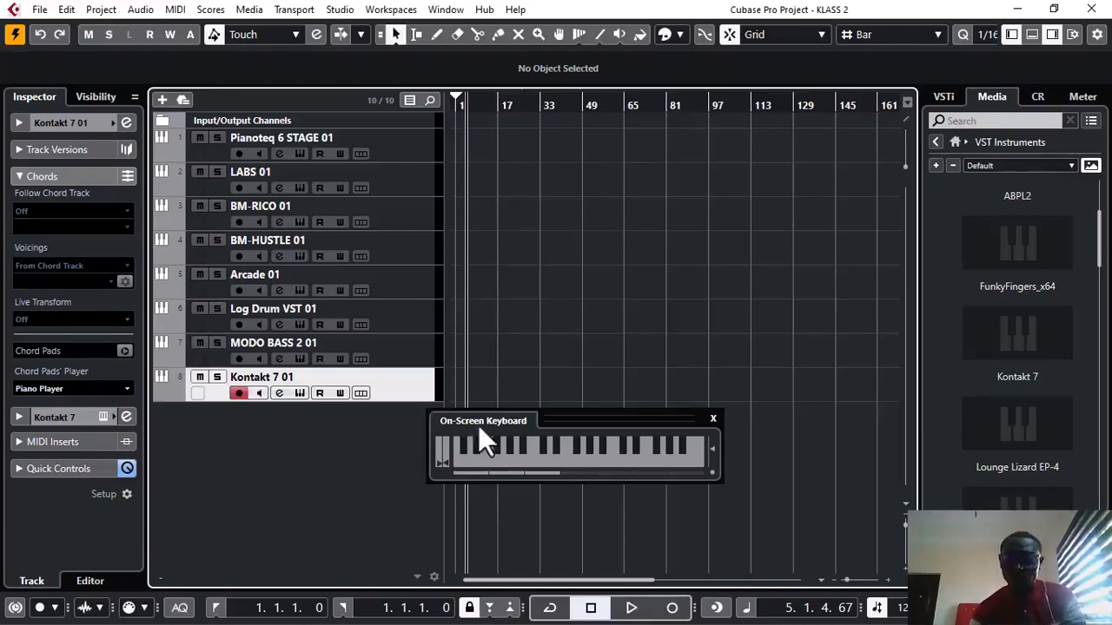
pyautogui.press('space')
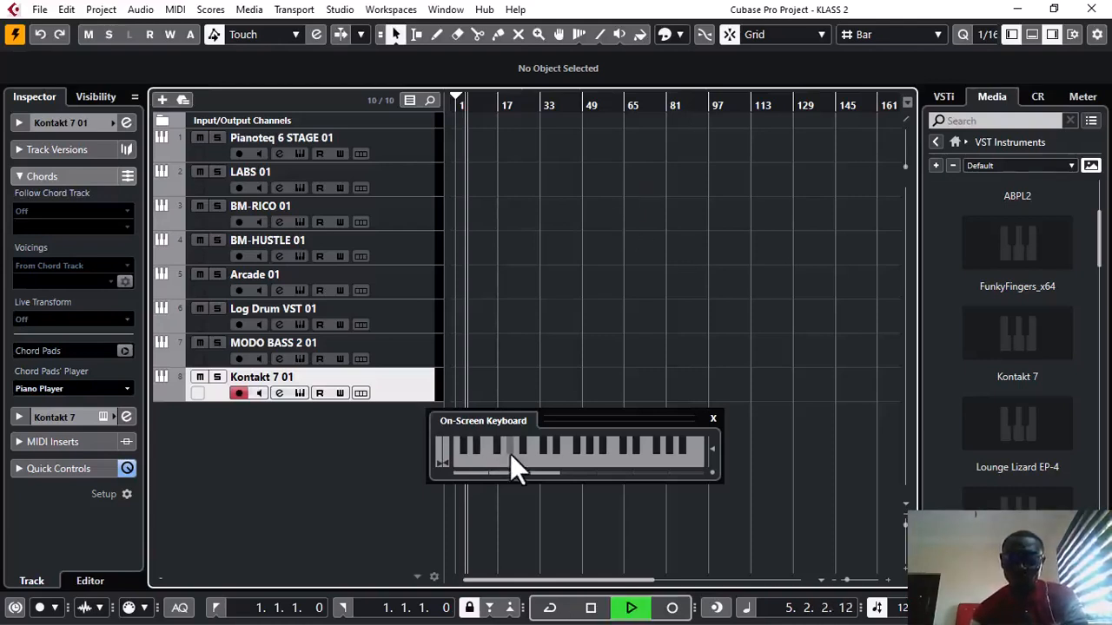
pyautogui.click(625, 600)
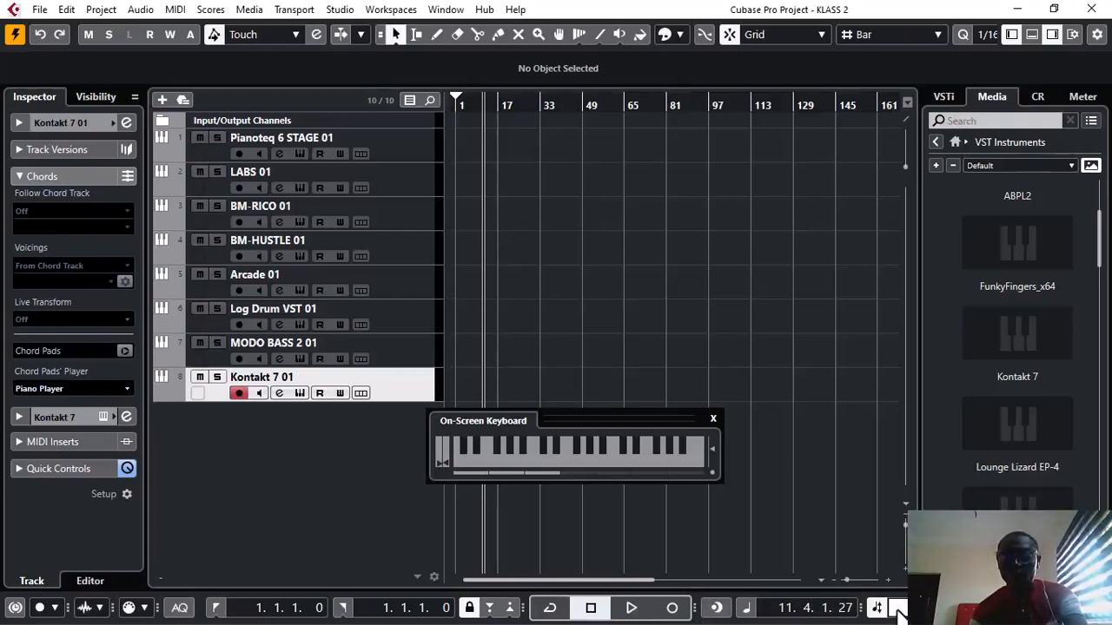
pyautogui.press('space')
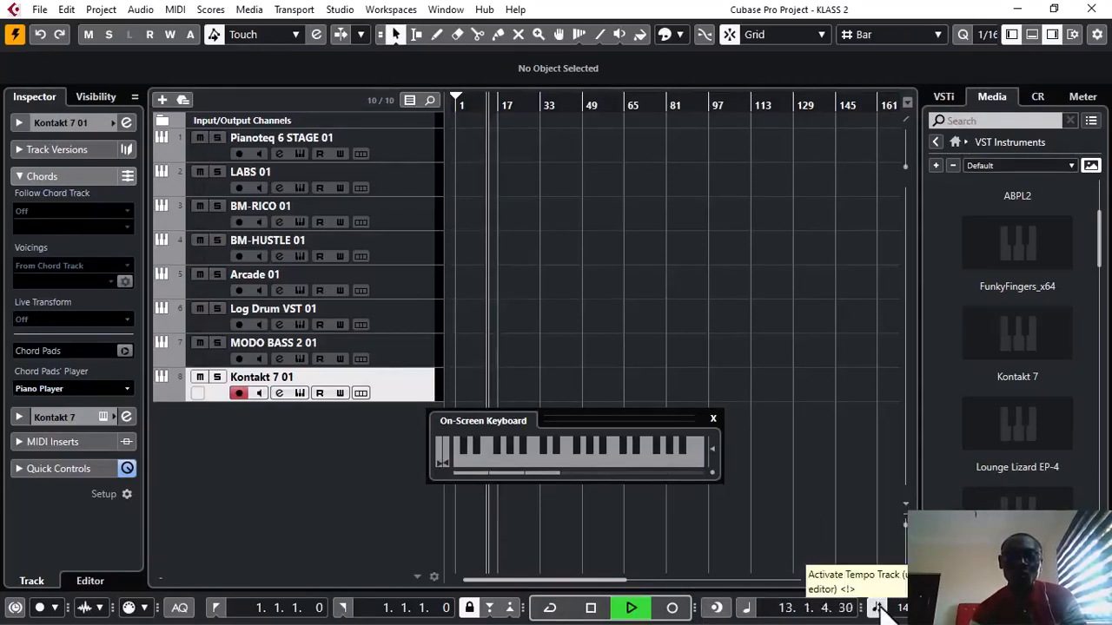
pyautogui.click(879, 608)
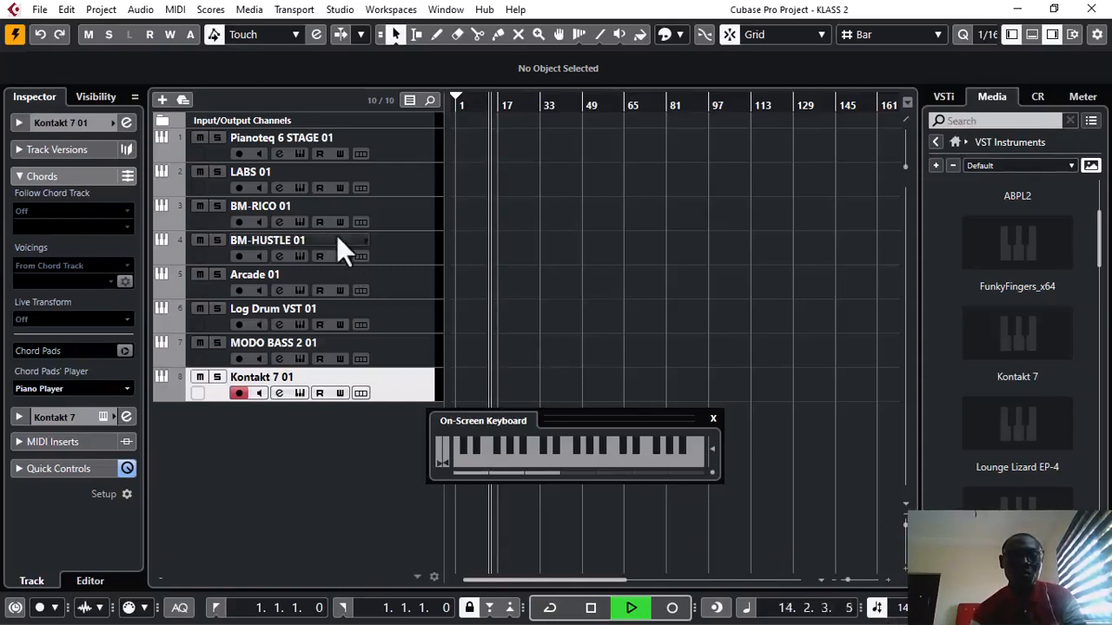
pyautogui.press('space')
# Select the LABS 01 track and audition its chord pads in order from C through Bdim.
pyautogui.click(418, 177)
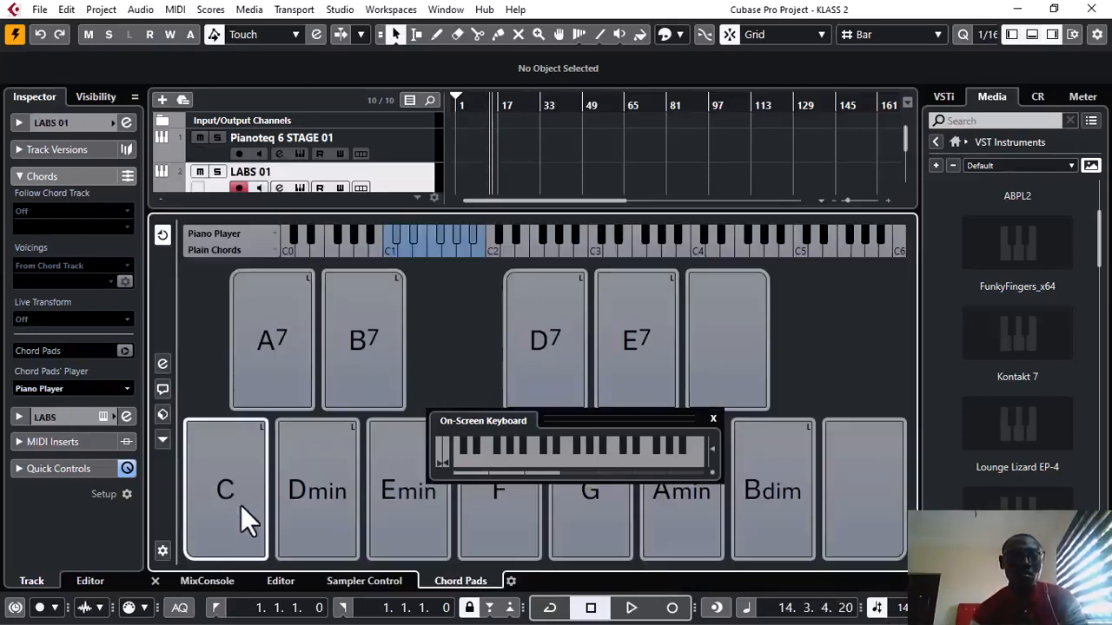
pyautogui.click(235, 512)
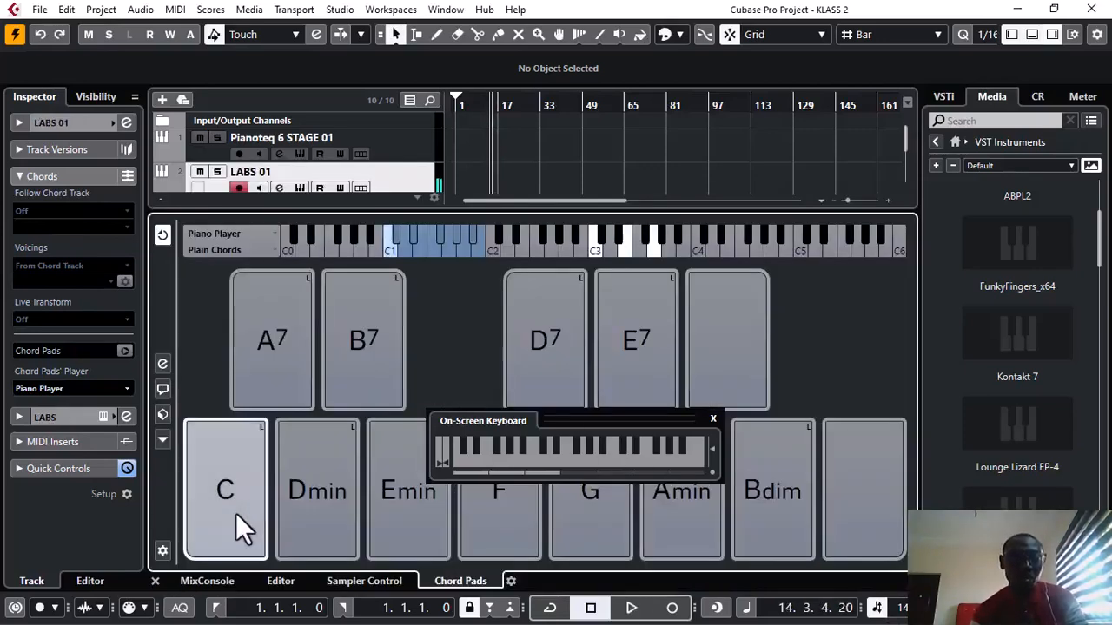
pyautogui.press('q')
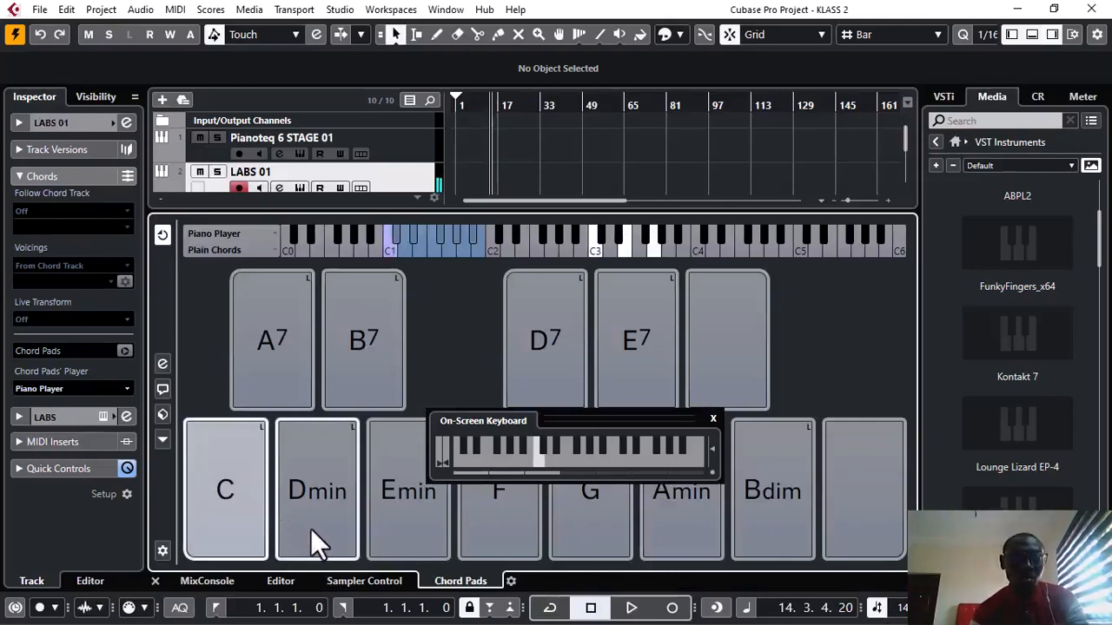
pyautogui.press('w')
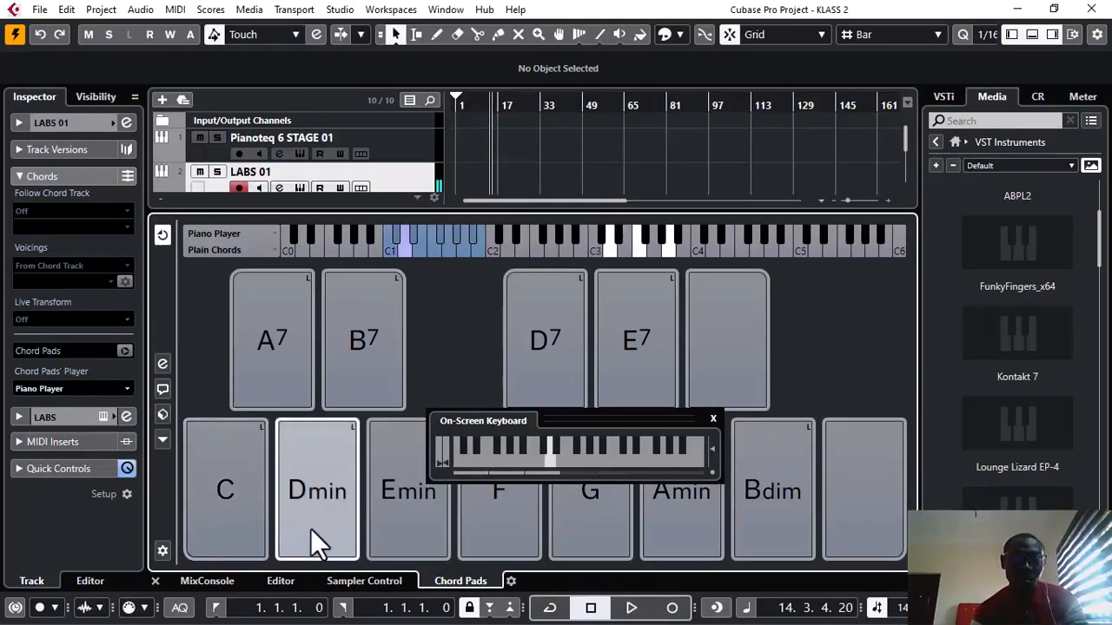
pyautogui.press('e')
pyautogui.press('r')
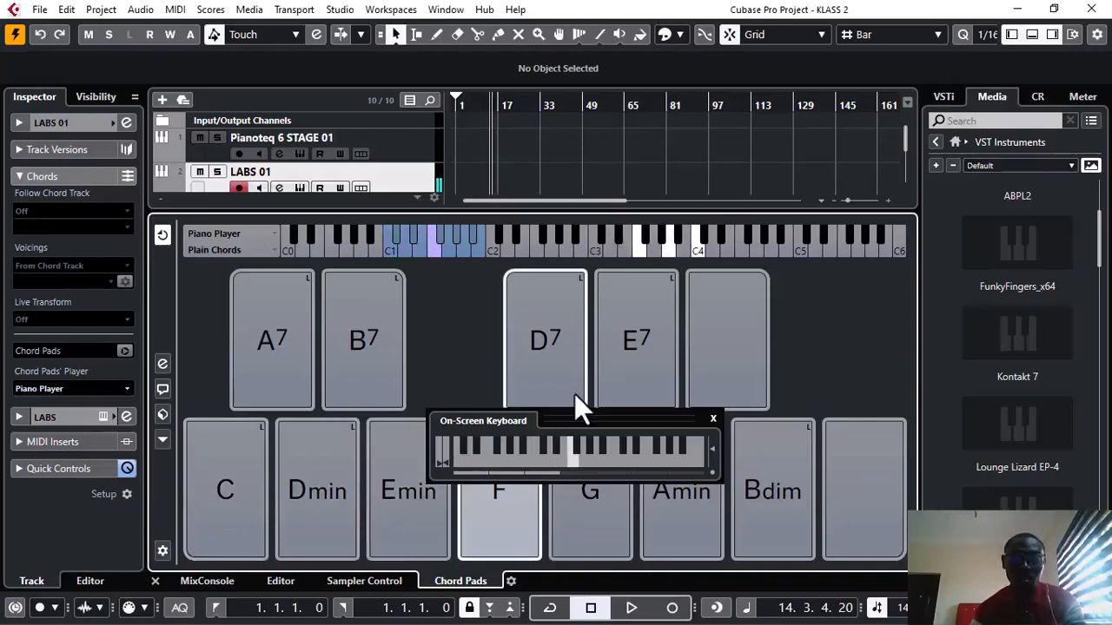
pyautogui.press('t')
pyautogui.press('y')
pyautogui.press('u')
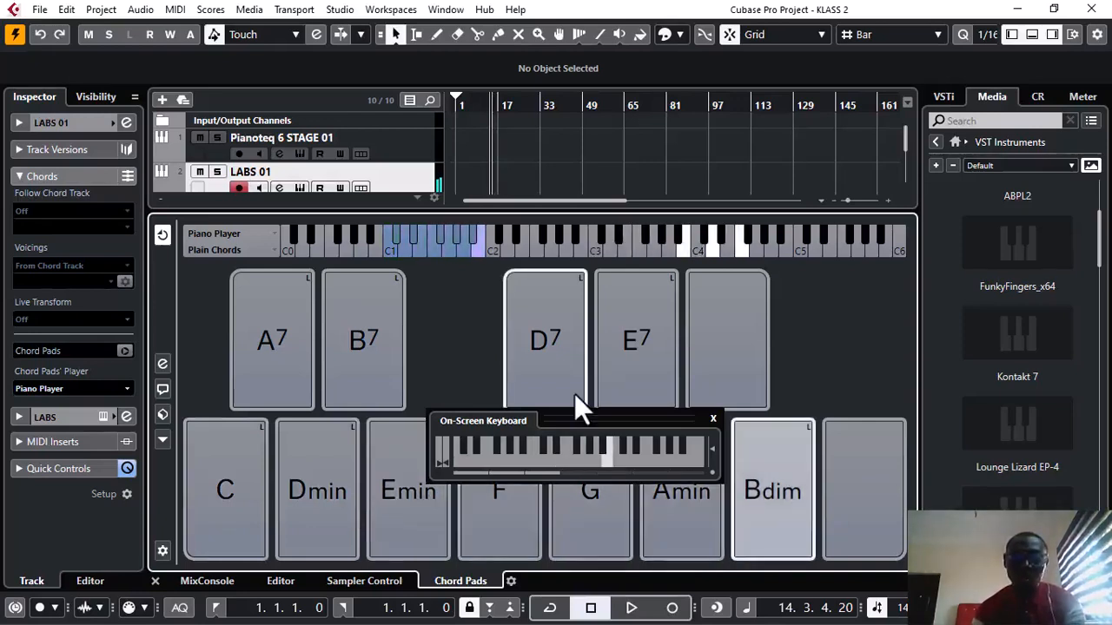
pyautogui.press('q')
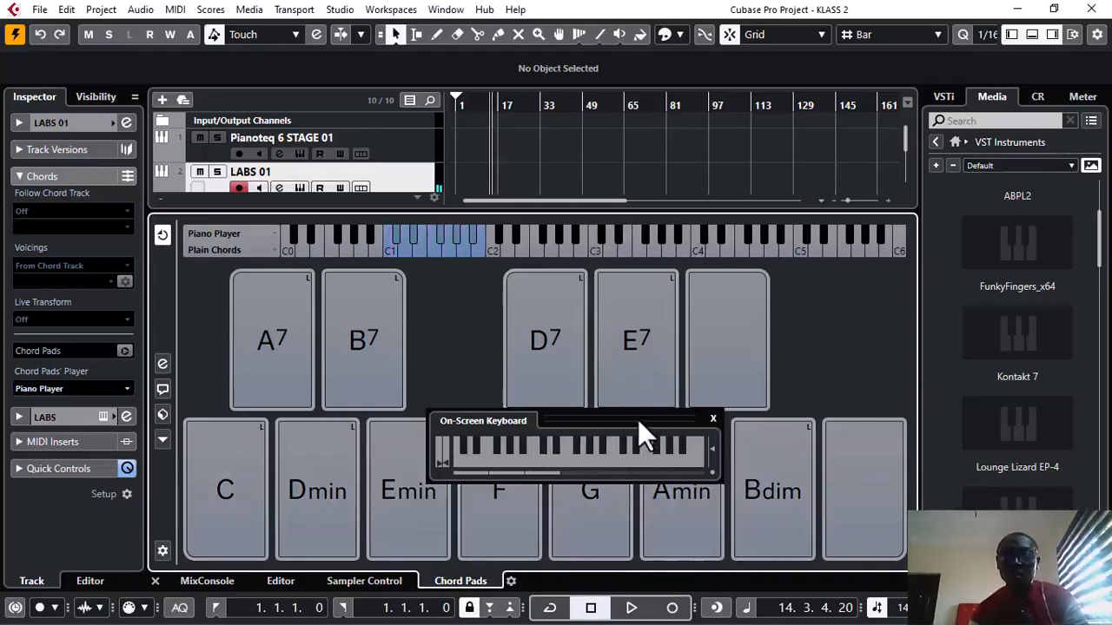
# Move the on-screen keyboard clear of the chord pads and try out the Dmin, F and Amin chords.
pyautogui.moveTo(638, 419); pyautogui.dragTo(1096, 581)
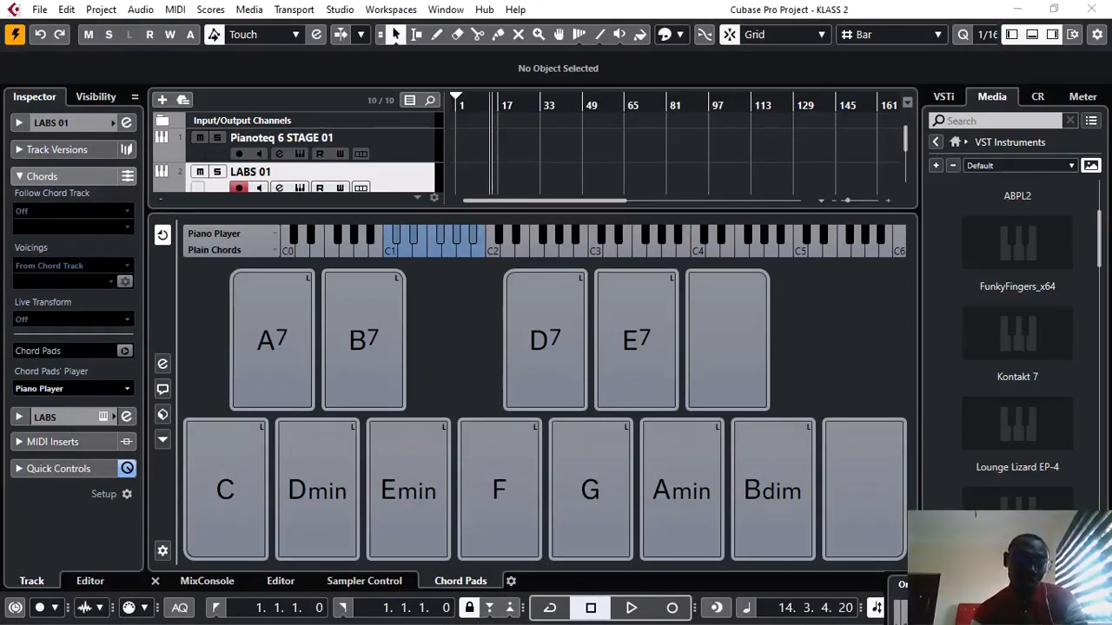
pyautogui.click(321, 504)
pyautogui.click(533, 531)
pyautogui.click(335, 543)
pyautogui.click(655, 521)
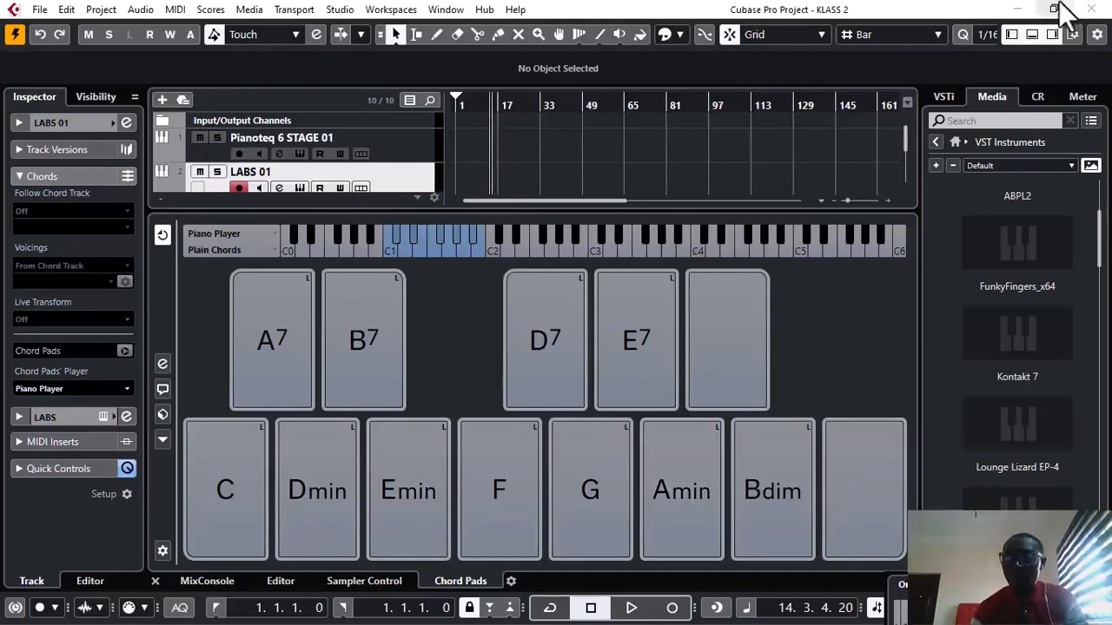
# Set the locator range from bar 9 to bar 25 and place the project cursor at its start.
pyautogui.click(1032, 39)
pyautogui.moveTo(462, 108); pyautogui.dragTo(511, 121)
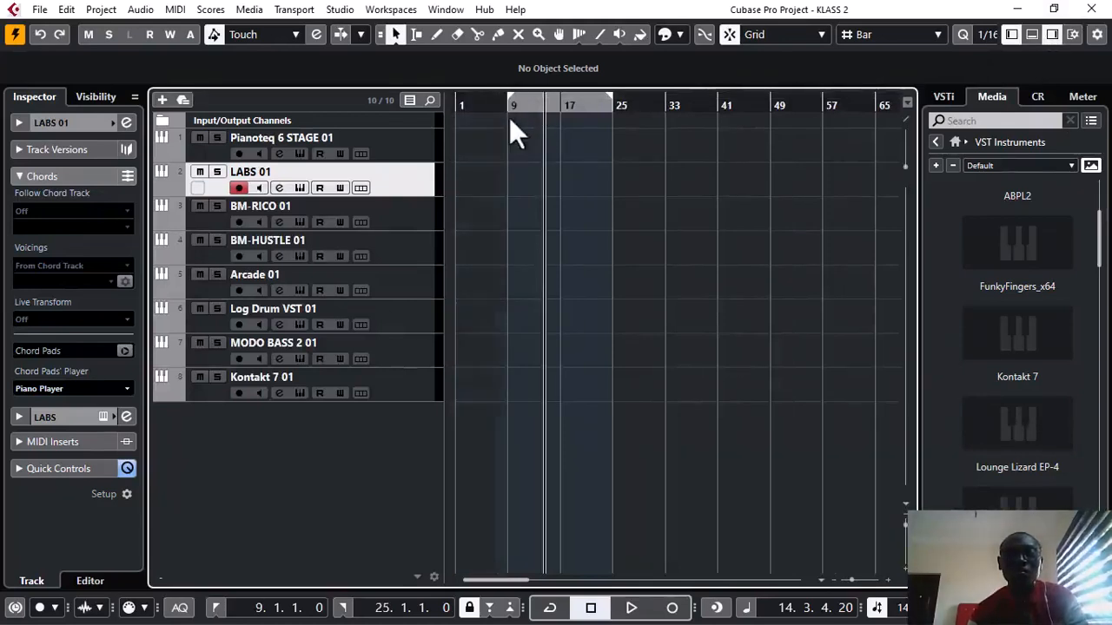
pyautogui.press('KP_1')
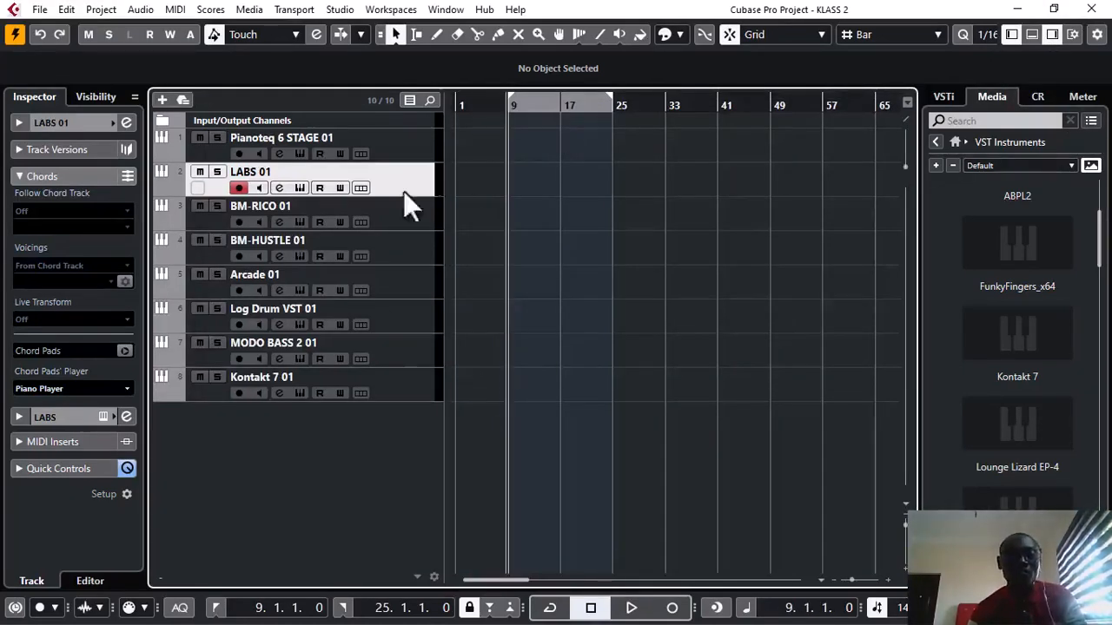
# Bring back the chord pads and record a chord progression on the LABS 01 track from bar 7 to bar 25.
pyautogui.click(1030, 36)
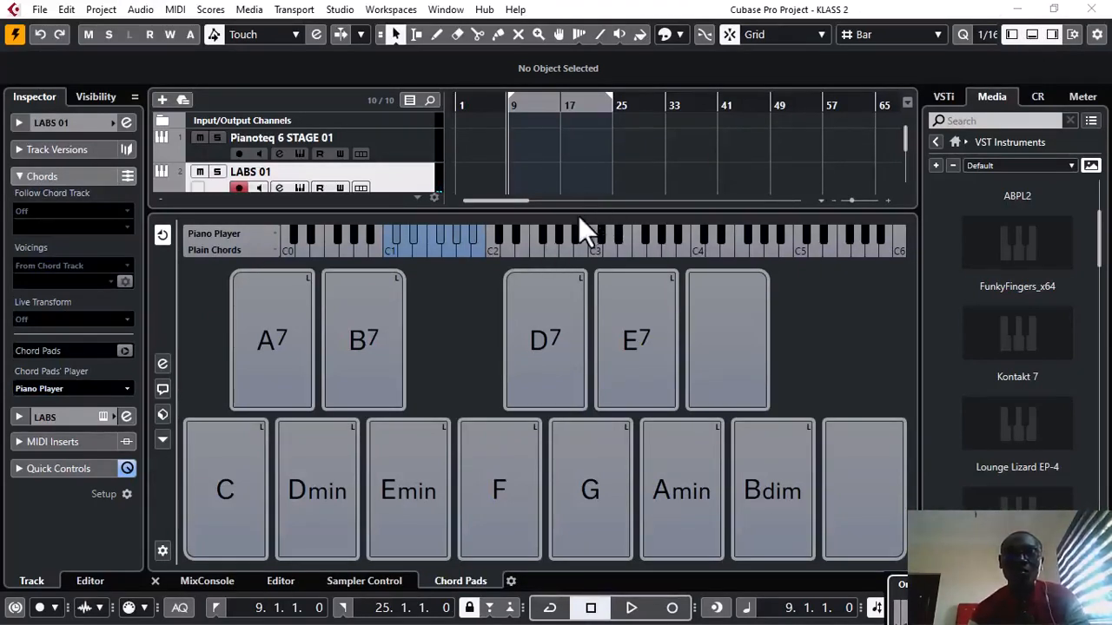
pyautogui.moveTo(578, 211); pyautogui.dragTo(604, 545)
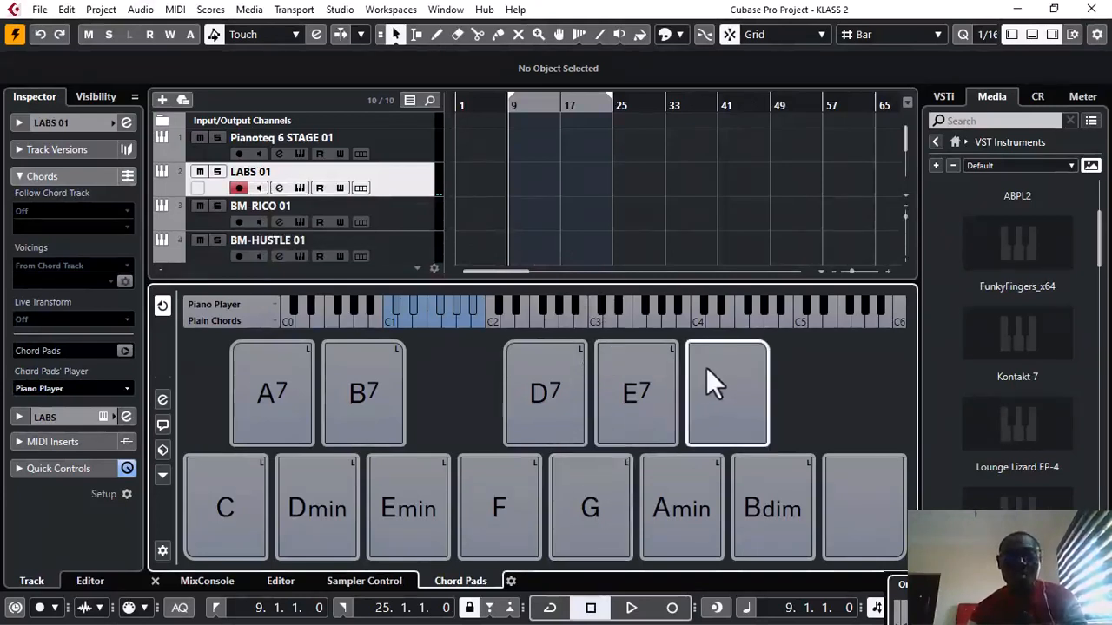
pyautogui.click(495, 103)
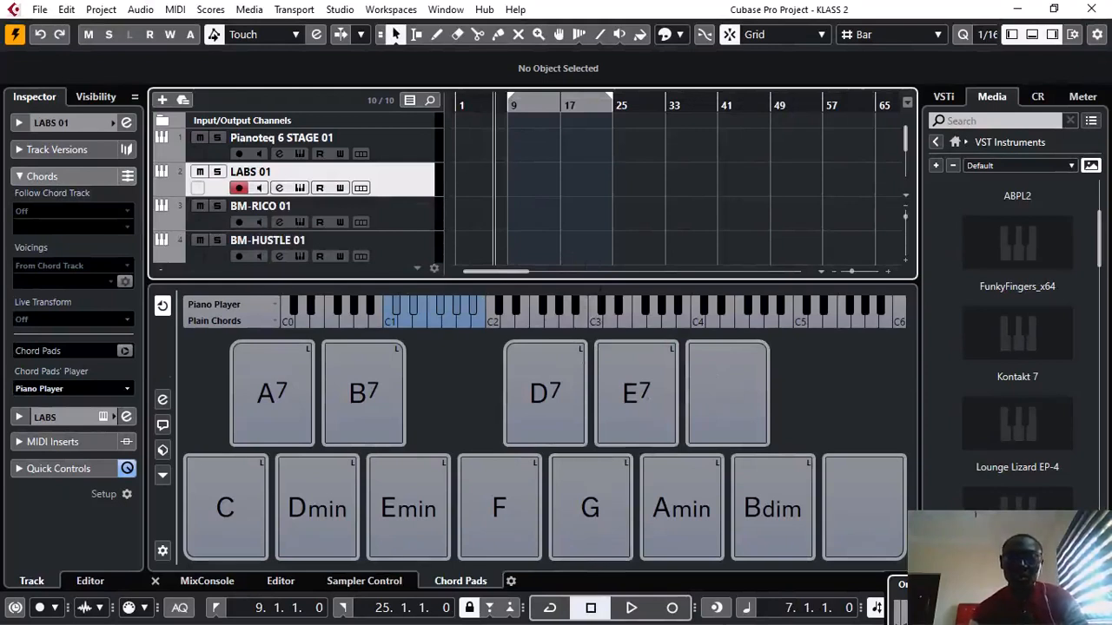
pyautogui.click(672, 608)
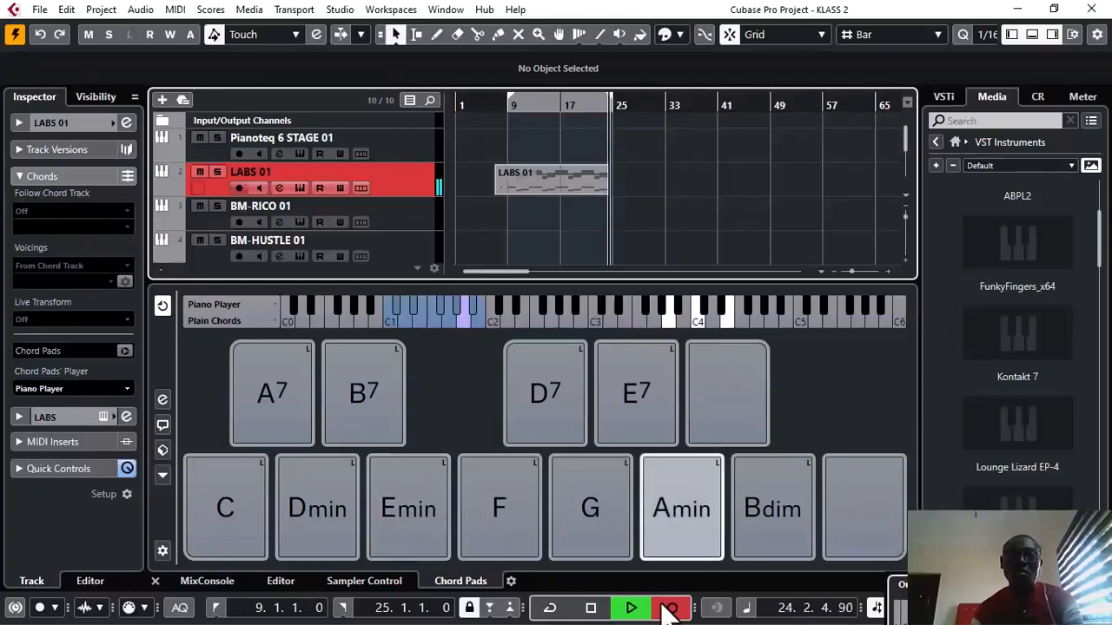
pyautogui.click(669, 610)
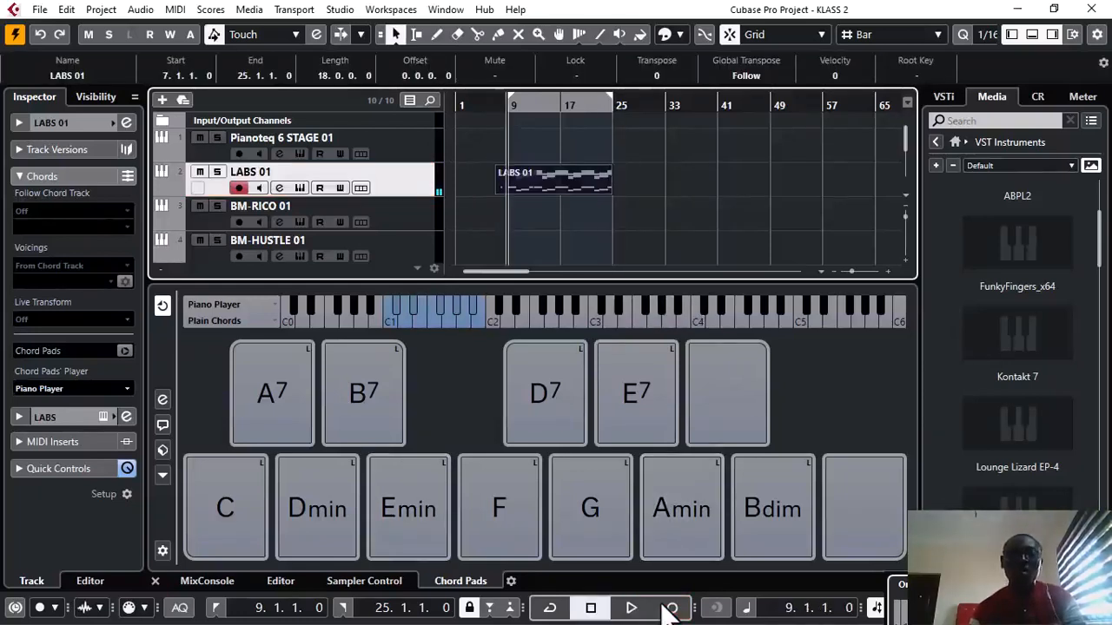
# Play back the recorded LABS 01 part and trim its start to bar 9.
pyautogui.press('space')
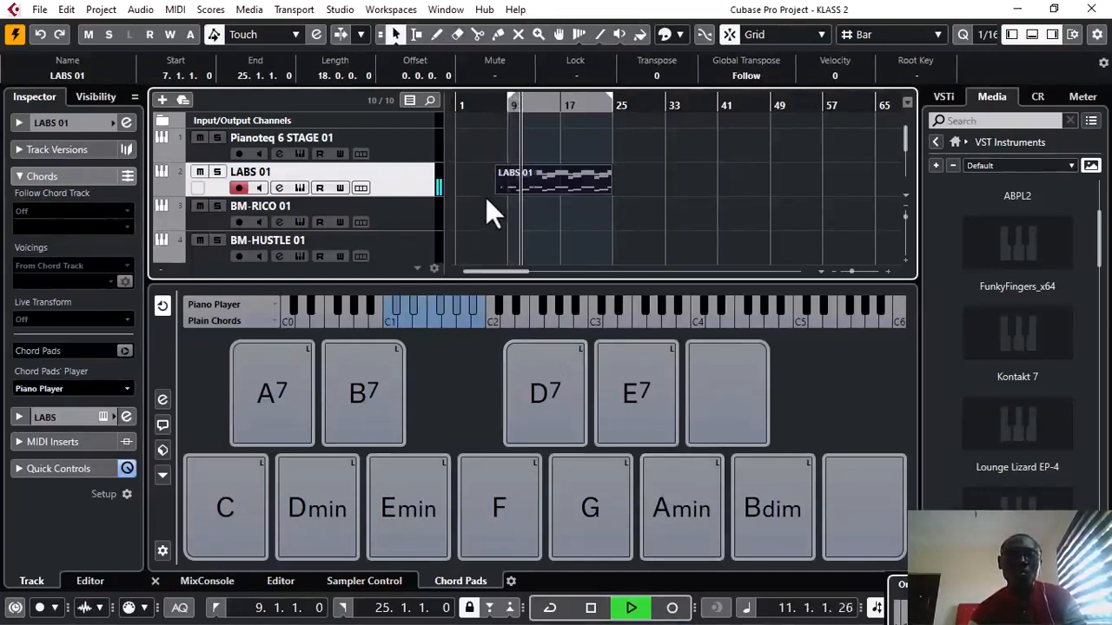
pyautogui.moveTo(497, 192); pyautogui.dragTo(513, 193)
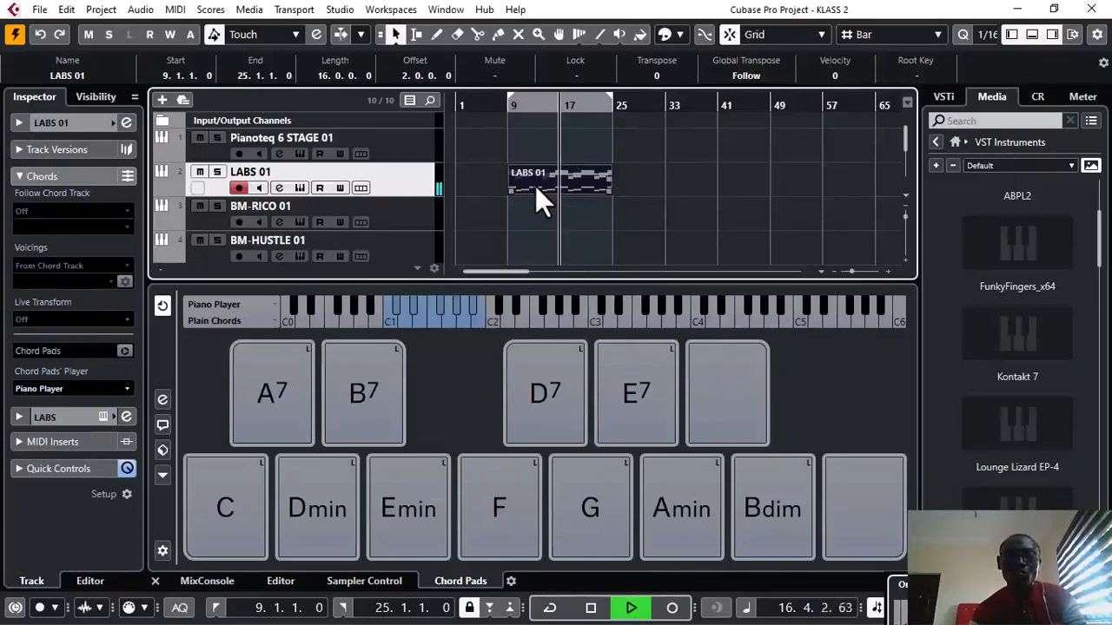
pyautogui.press('space')
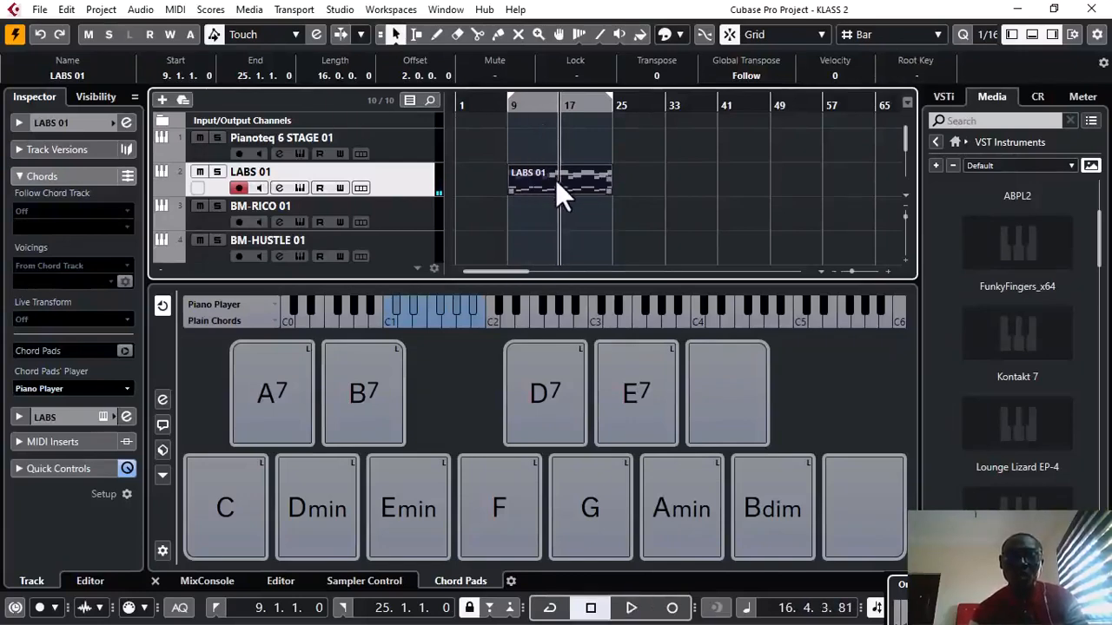
# Open the LABS 01 part in a separate Key Editor window at the chord change near bar 16.
pyautogui.doubleClick(555, 181)
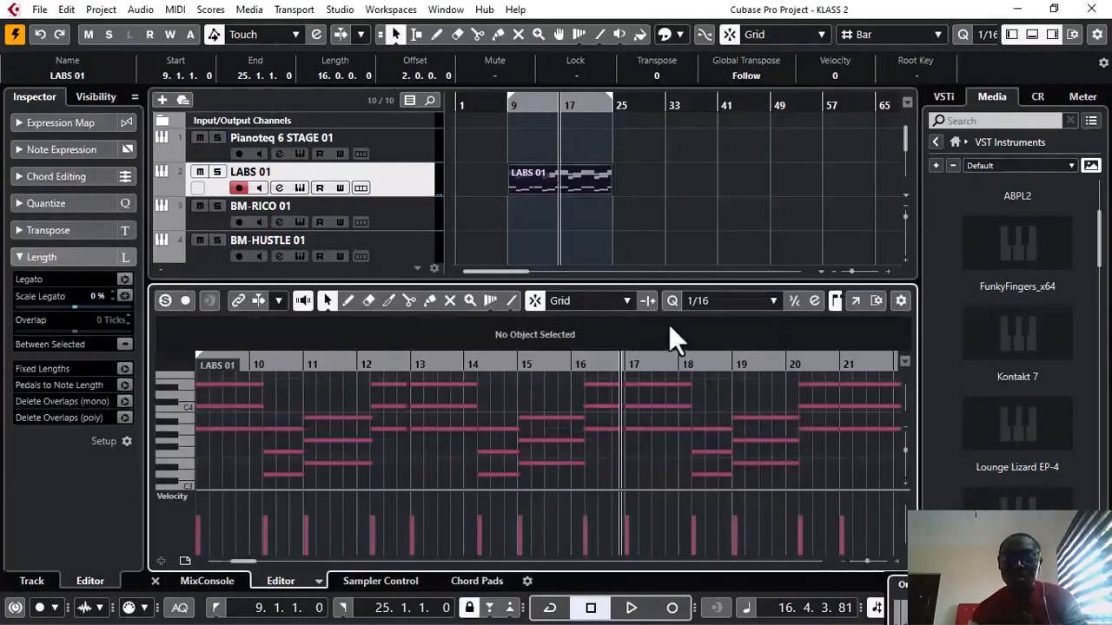
pyautogui.click(856, 301)
pyautogui.moveTo(441, 98); pyautogui.dragTo(501, 153)
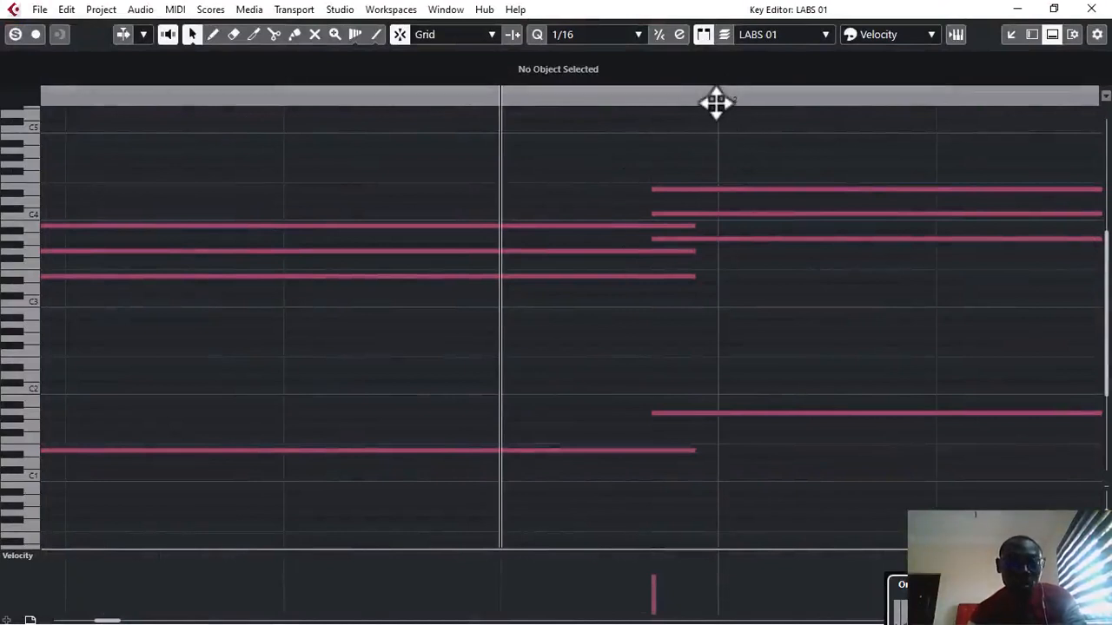
pyautogui.press('h')
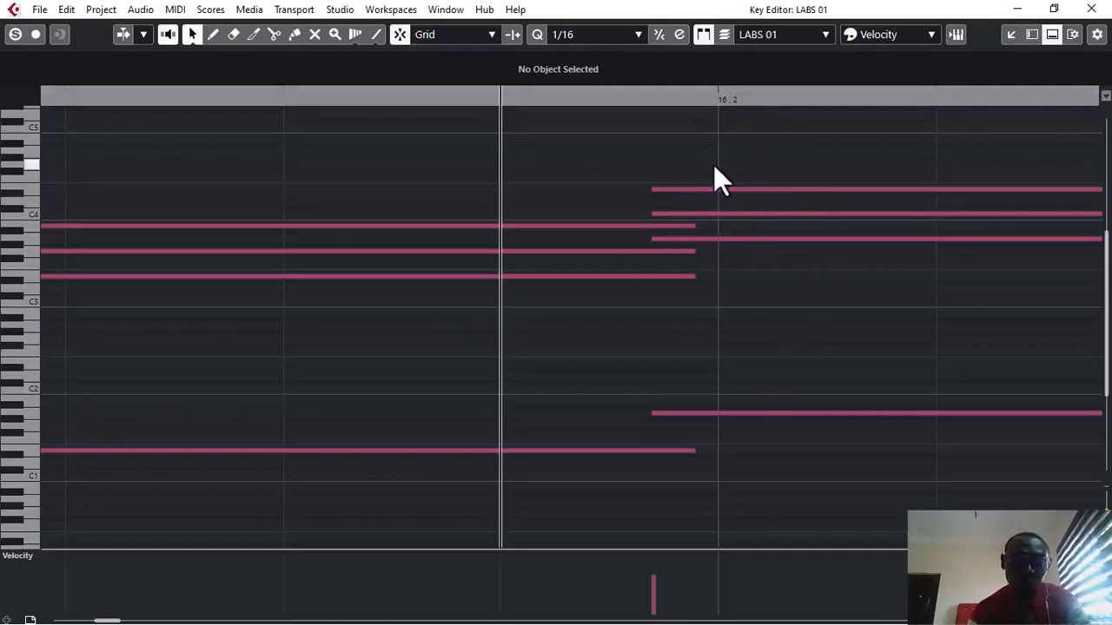
# Quantize all notes of the LABS 01 part to 1/16, undoing and reapplying it twice for comparison.
pyautogui.hotkey('ctrl', 'a')
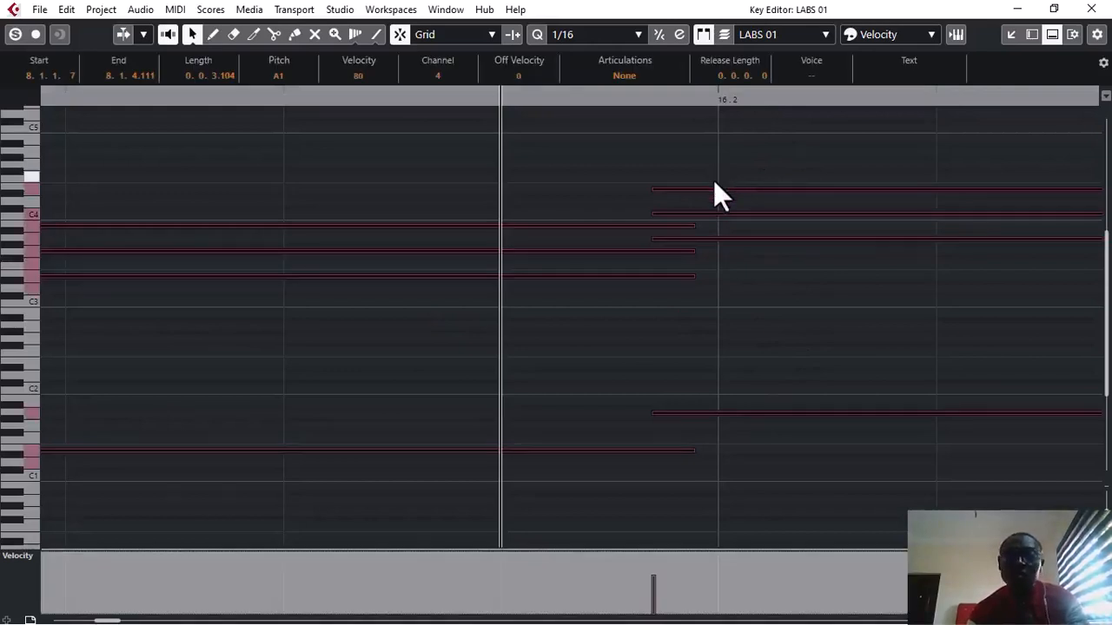
pyautogui.press('q')
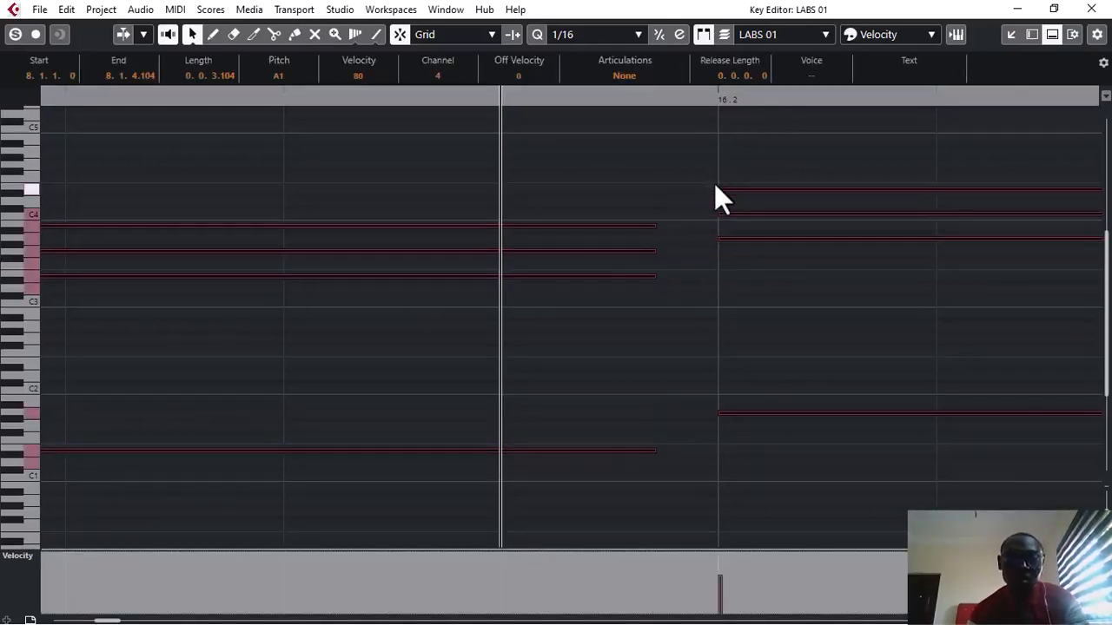
pyautogui.hotkey('ctrl', 'z')
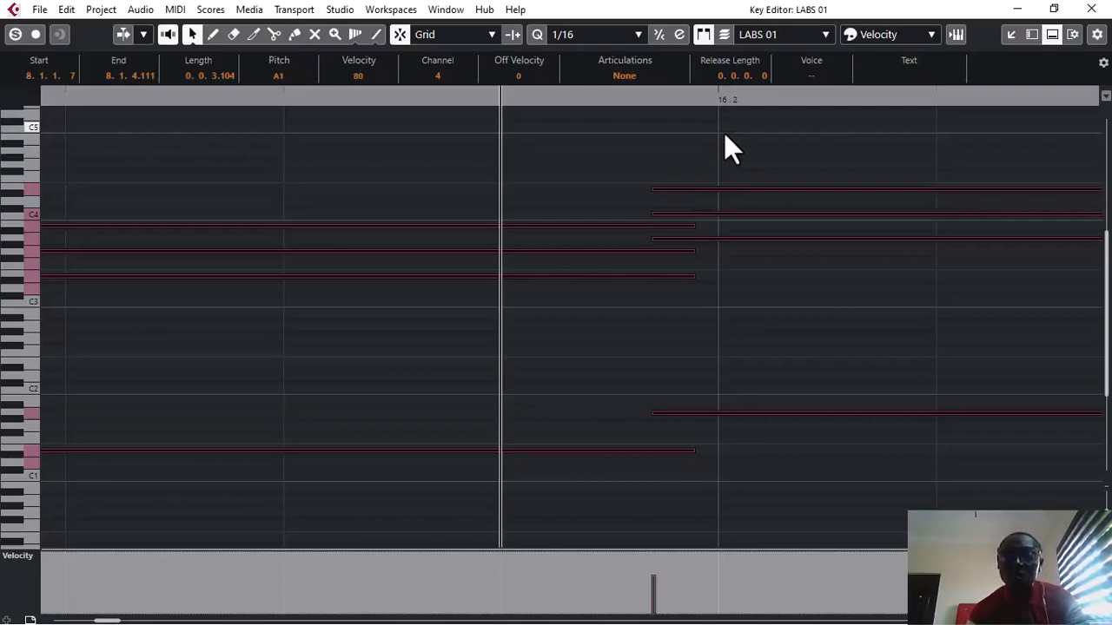
pyautogui.press('q')
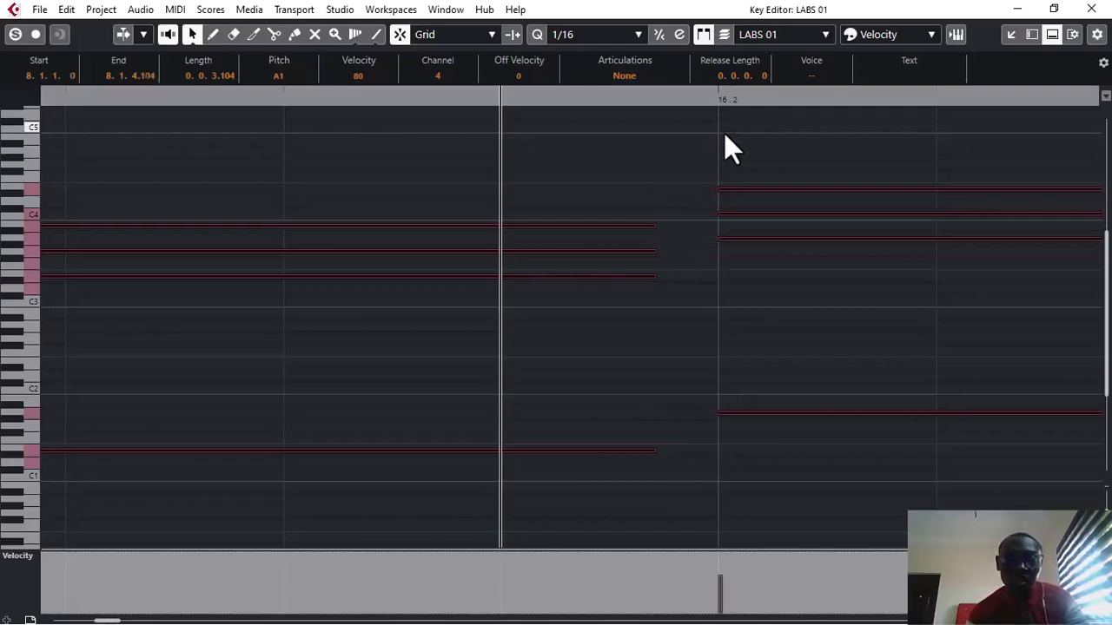
pyautogui.hotkey('ctrl', 'z')
pyautogui.press('q')
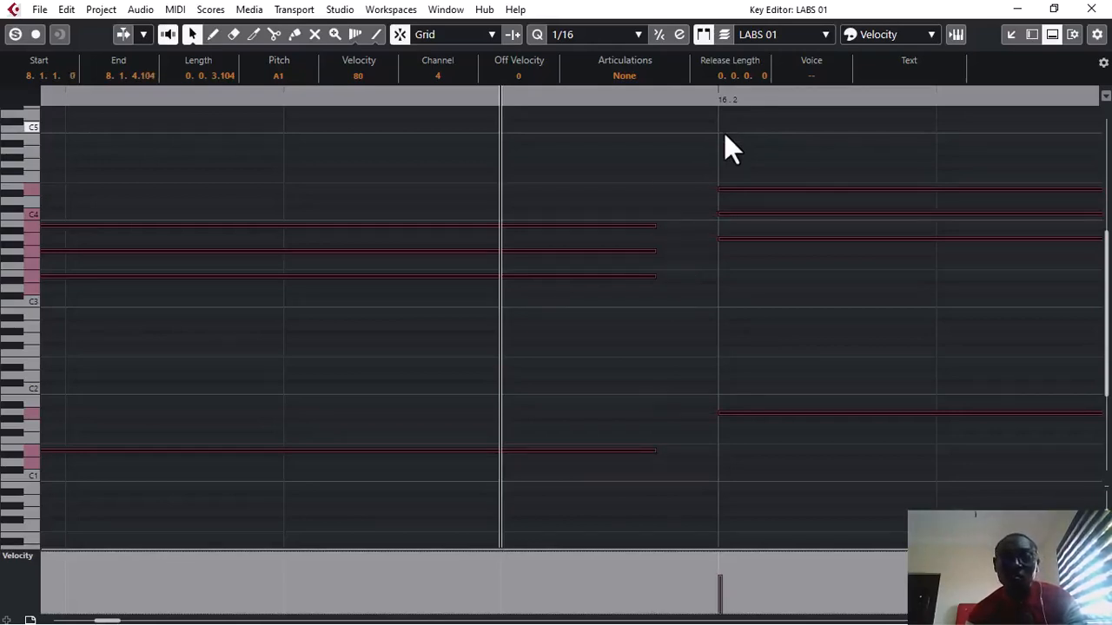
# Examine the quantized chords across bars 14 to 18 in the Key Editor.
pyautogui.press('g')
pyautogui.press('g')
pyautogui.press('g')
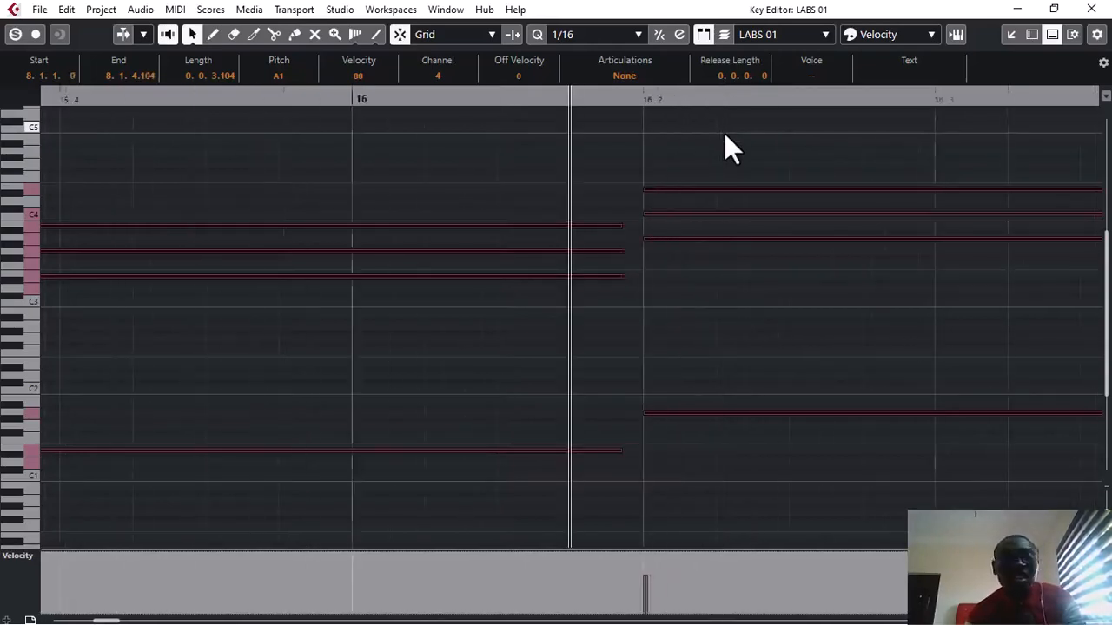
pyautogui.press('g')
pyautogui.press('g')
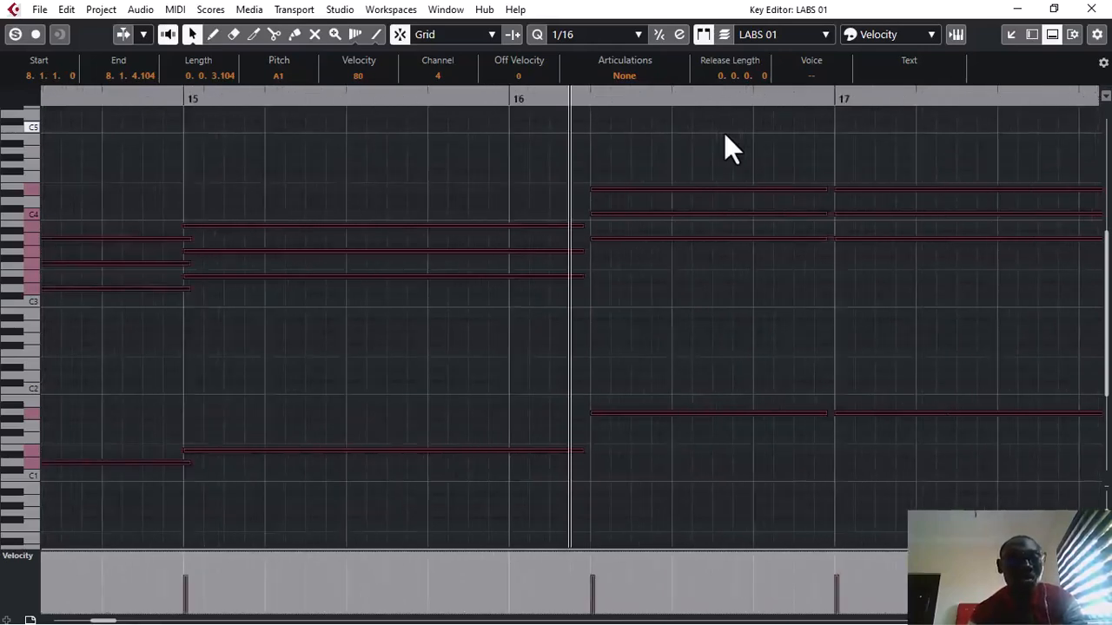
pyautogui.press('g')
pyautogui.press('g')
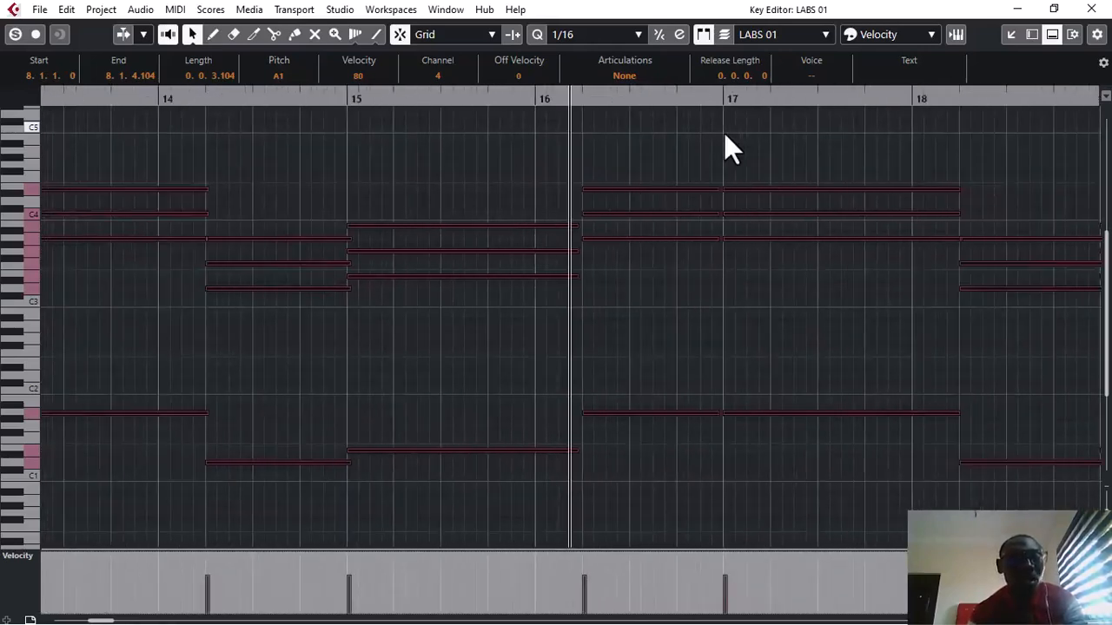
# Shift all LABS 01 notes slightly off the grid without enlarging the part, quantize them to 1/16, and close the Key Editor.
pyautogui.press('q')
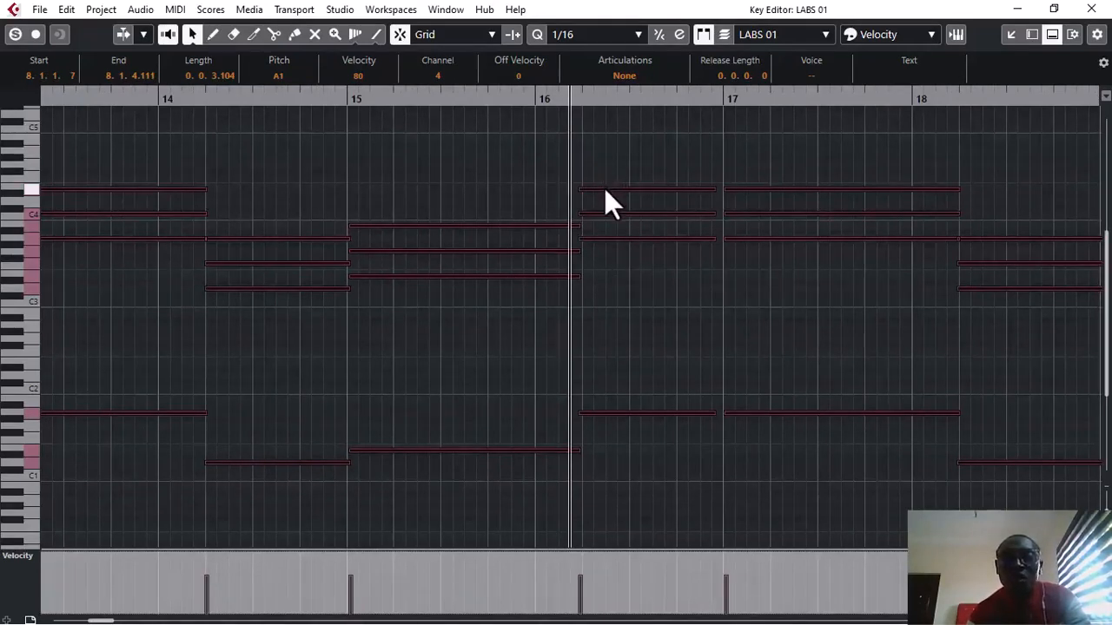
pyautogui.moveTo(606, 191); pyautogui.dragTo(608, 193)
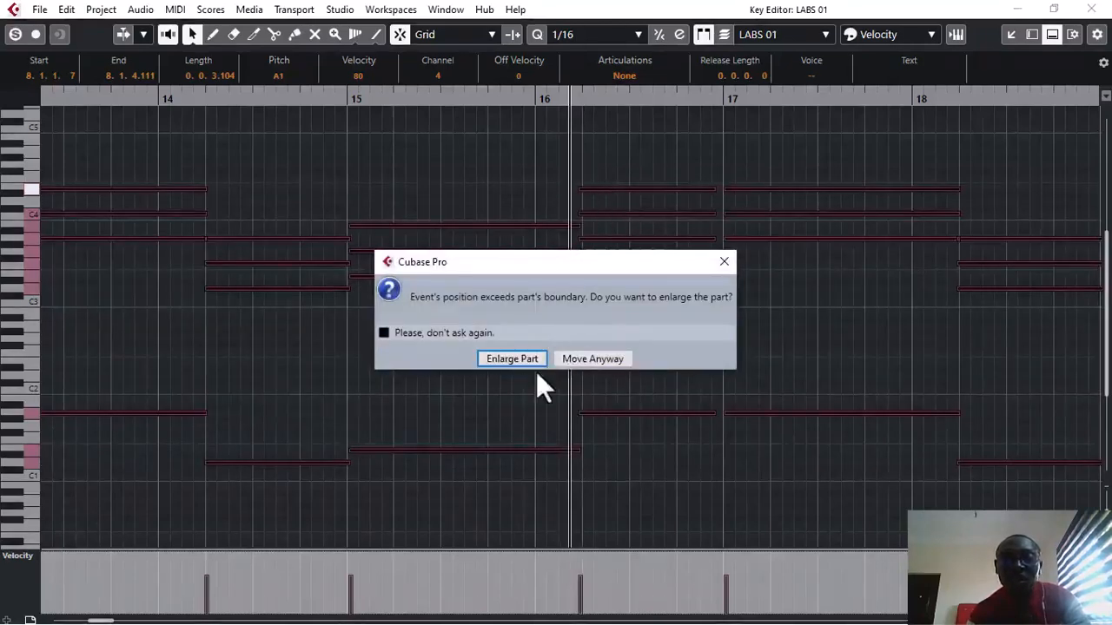
pyautogui.click(586, 359)
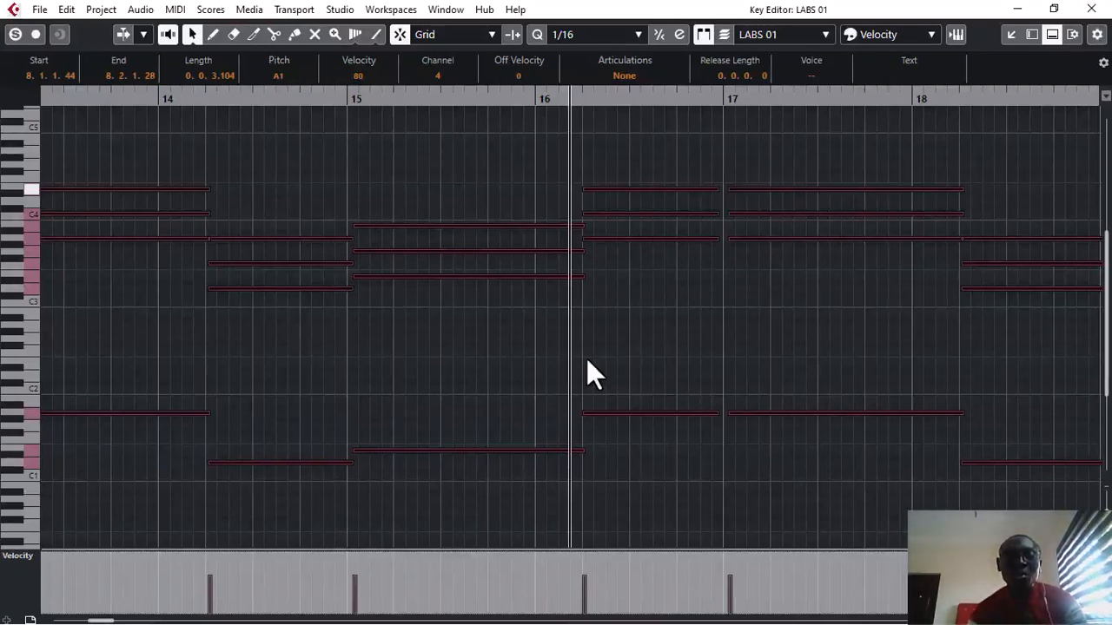
pyautogui.press('q')
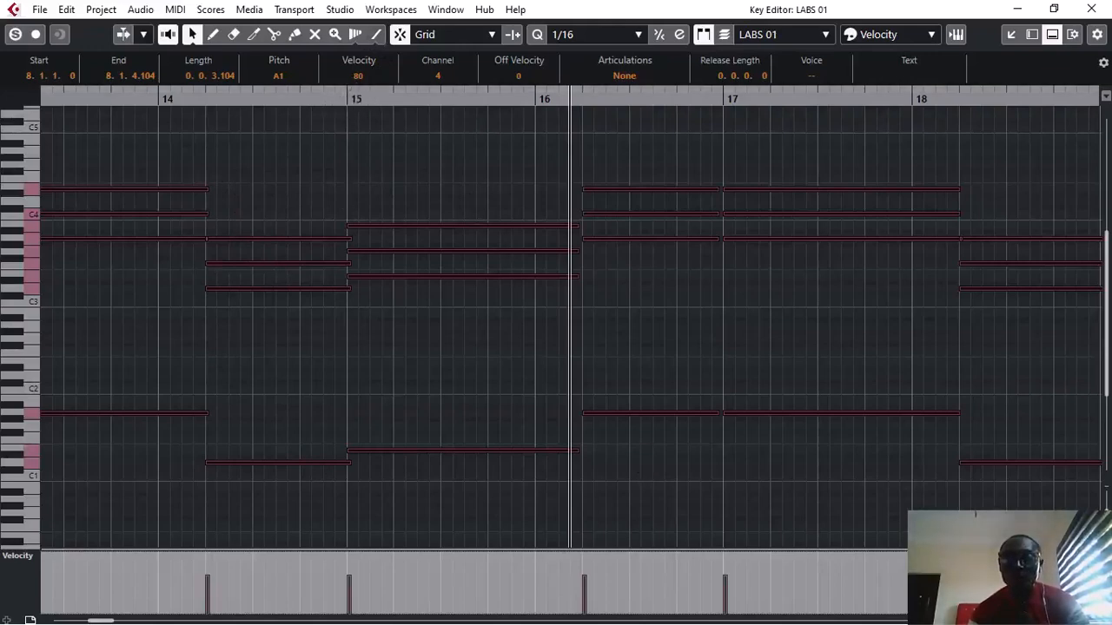
pyautogui.press('Escape')
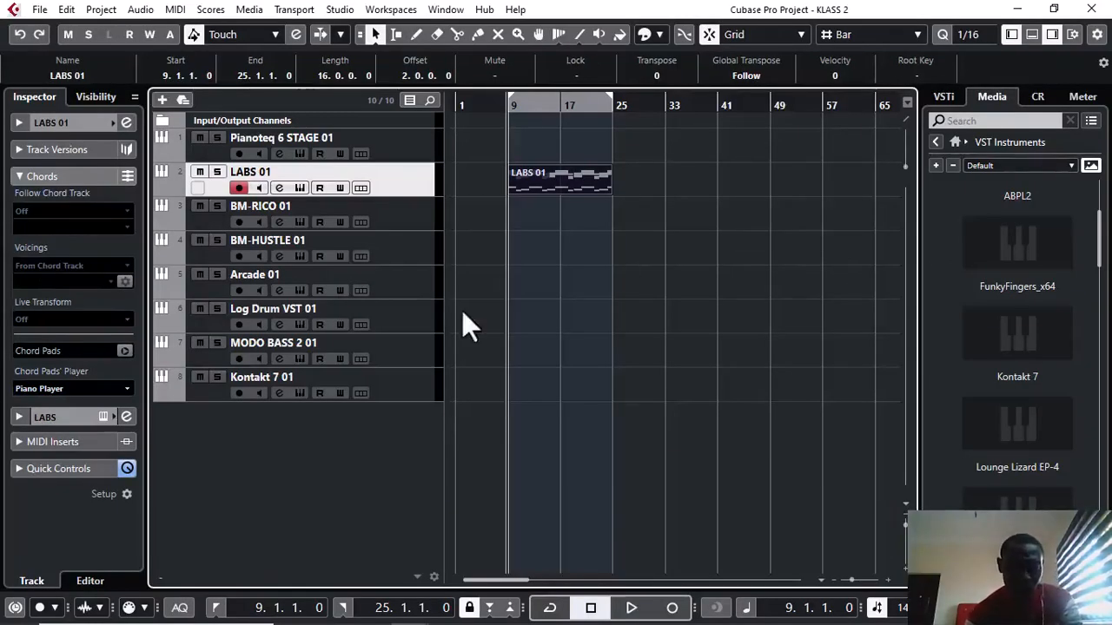
# Open the Arcade instrument of the Arcade 01 track and load the downloaded Weird Dreams sampler.
pyautogui.rightClick(406, 284)
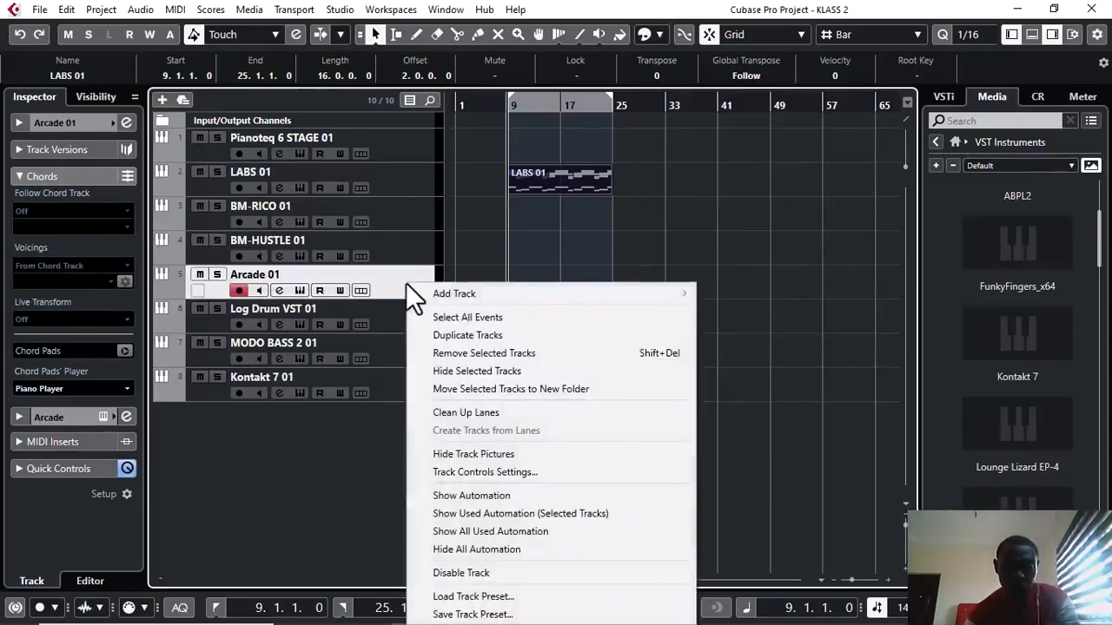
pyautogui.click(302, 293)
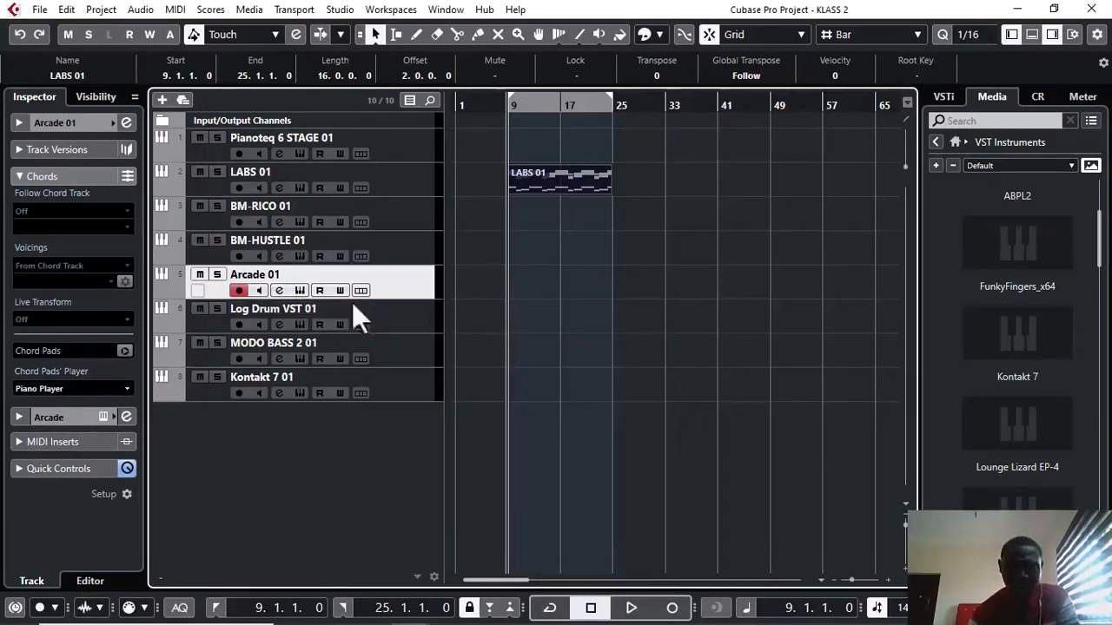
pyautogui.click(298, 291)
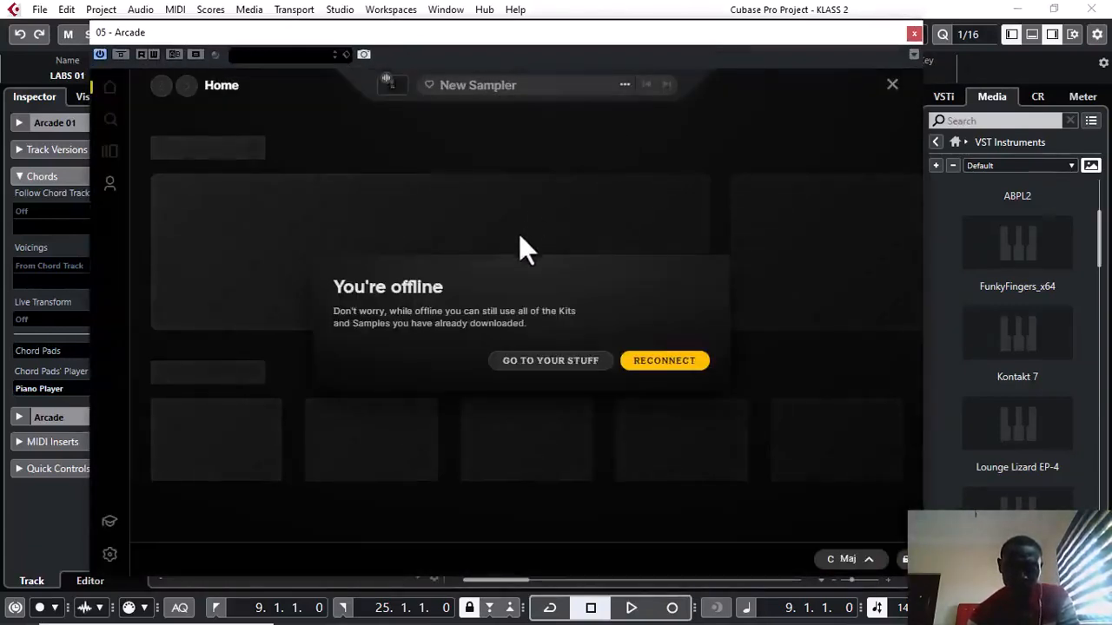
pyautogui.click(587, 360)
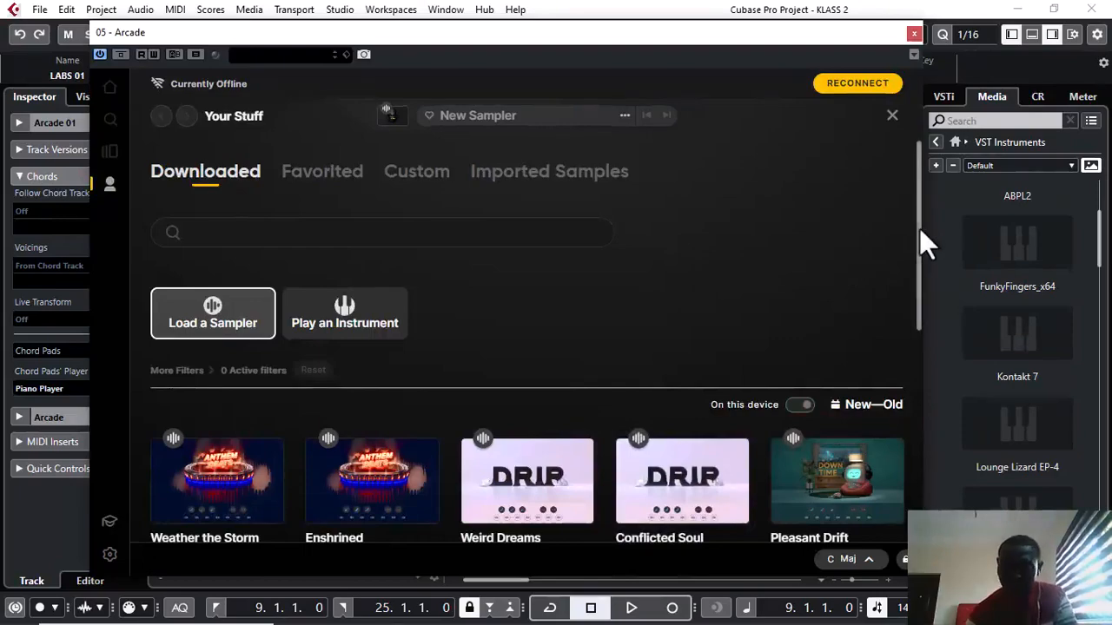
pyautogui.moveTo(918, 227); pyautogui.dragTo(920, 325)
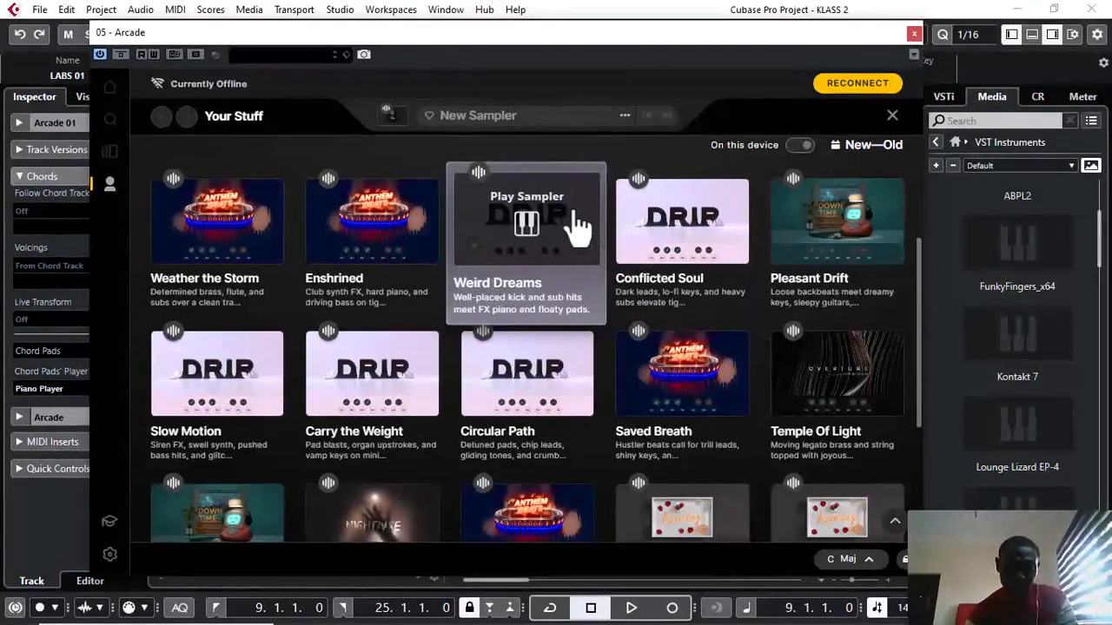
pyautogui.click(580, 227)
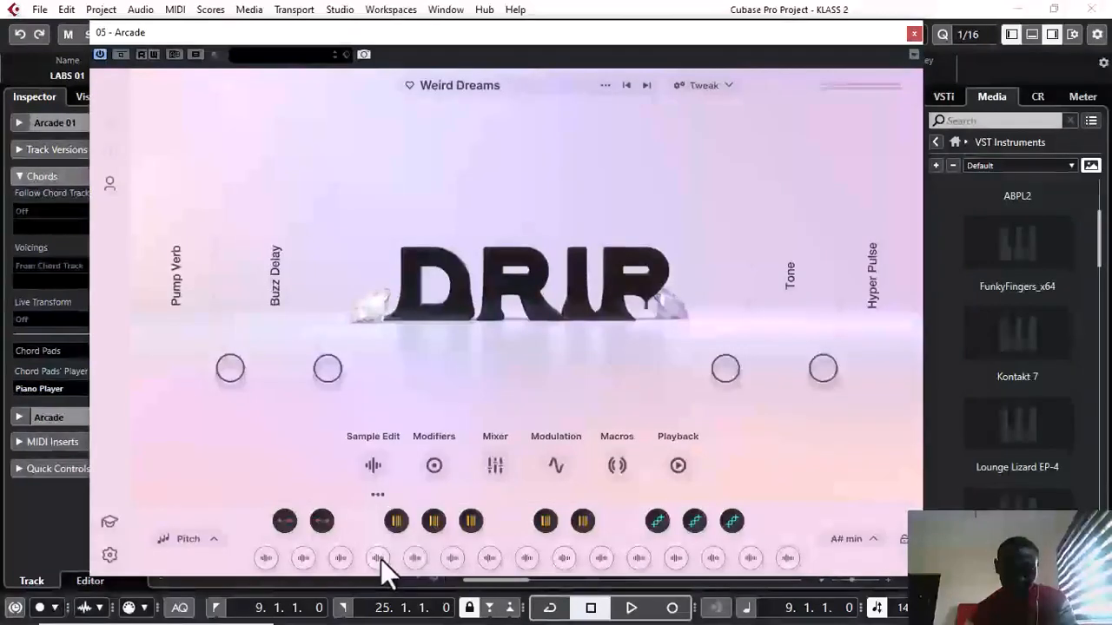
# Set Arcade's session key to C Maj and lock it.
pyautogui.click(838, 543)
pyautogui.click(860, 256)
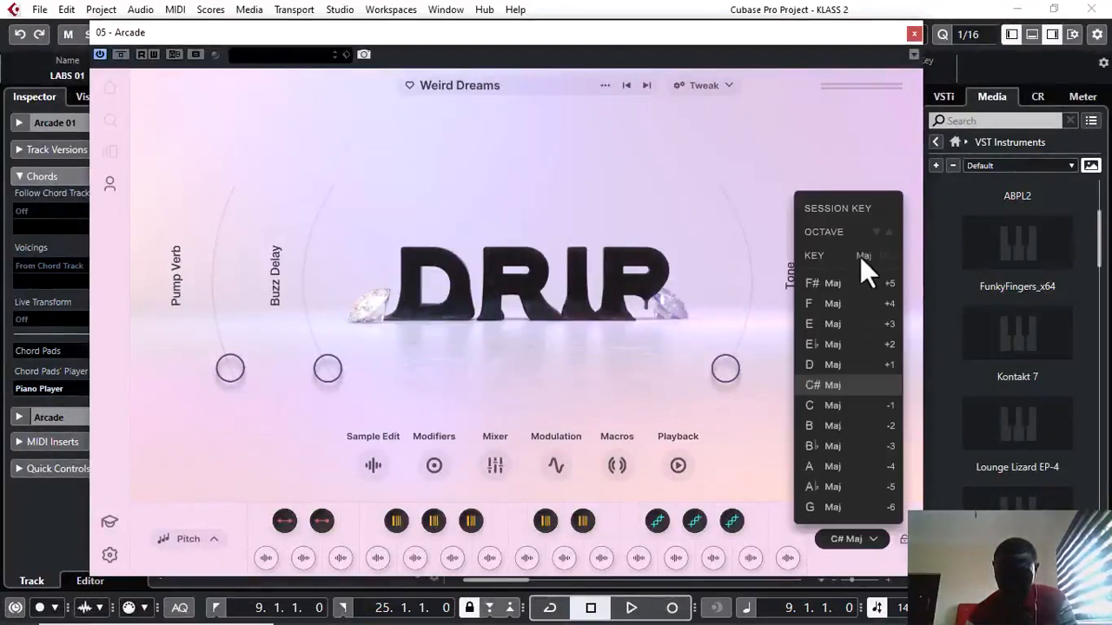
pyautogui.click(826, 406)
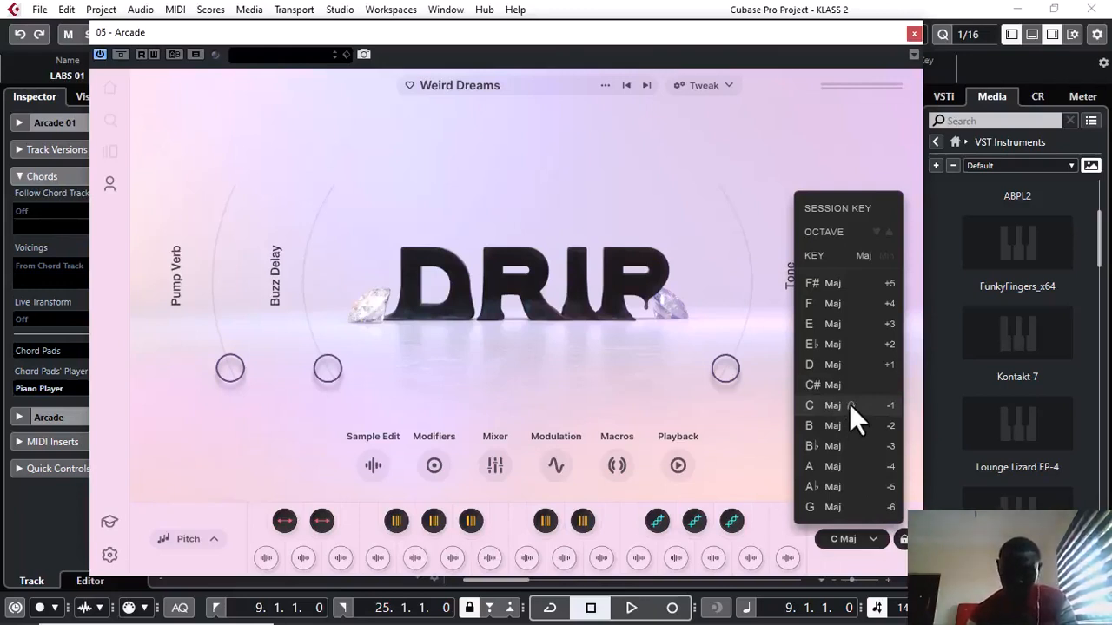
pyautogui.click(851, 405)
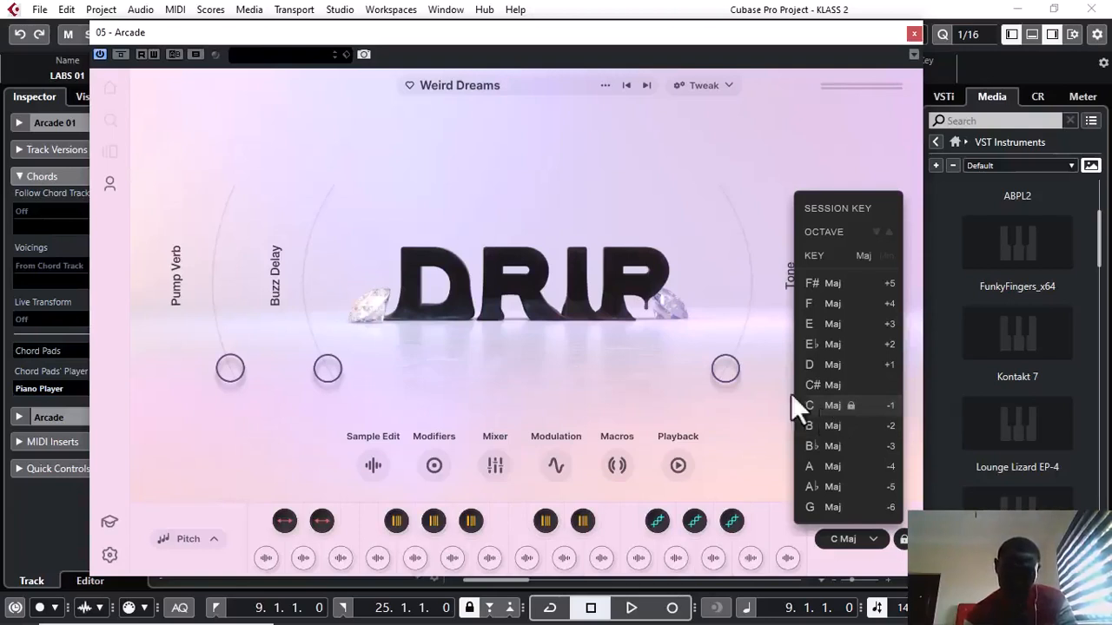
pyautogui.click(734, 142)
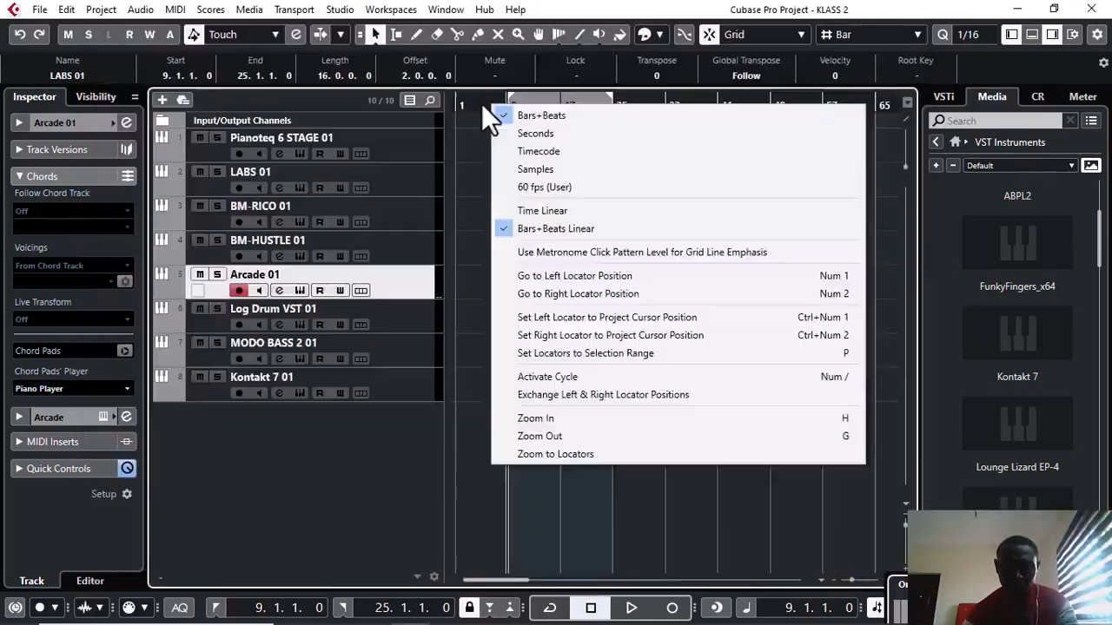
# Record a sustained sample note on the Arcade 01 track, starting before bar 9 and stopping just past bar 17.
pyautogui.click(476, 103)
pyautogui.click(476, 102)
pyautogui.press('space')
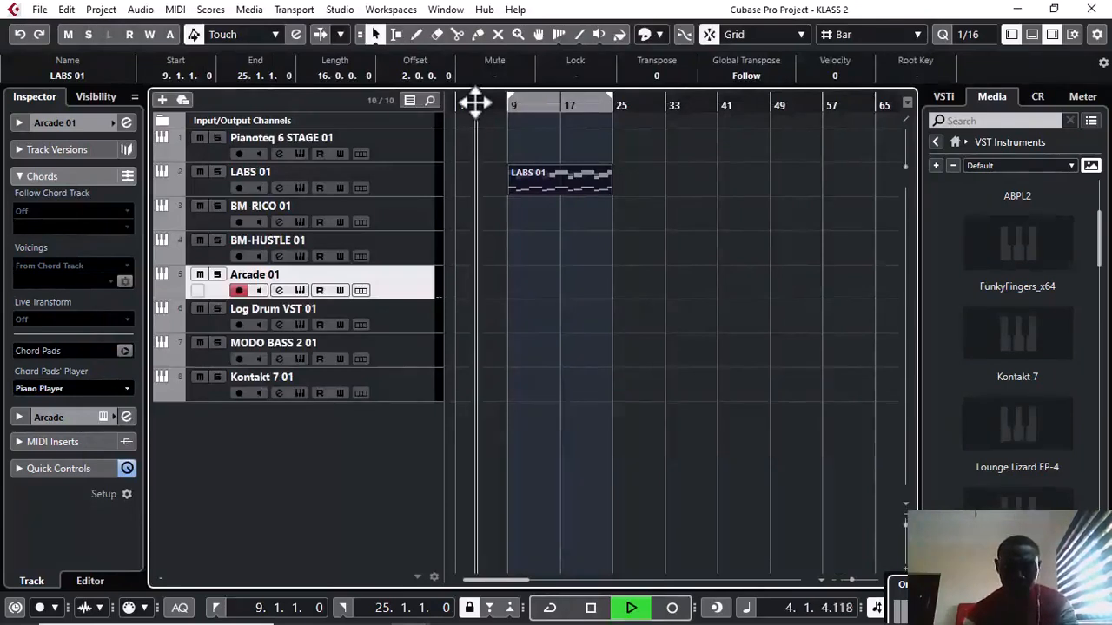
pyautogui.press('KP_Multiply')
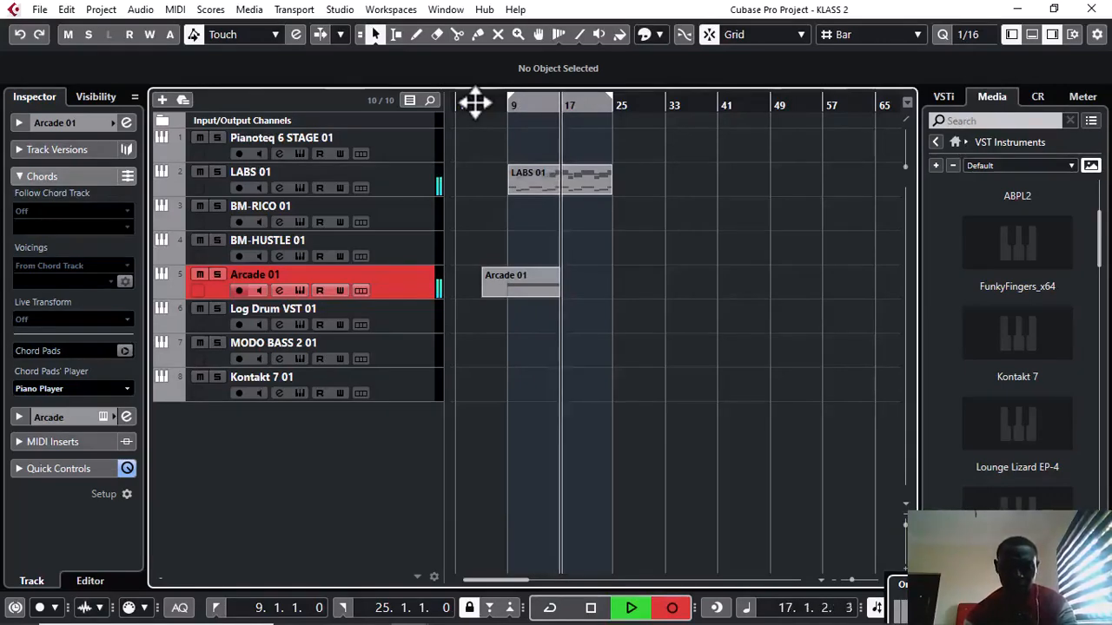
pyautogui.press('space')
# Quantize the recorded Arcade 01 note to 1/16 and move its start to bar 9 in the Key Editor.
pyautogui.hotkey('ctrl', 'e')
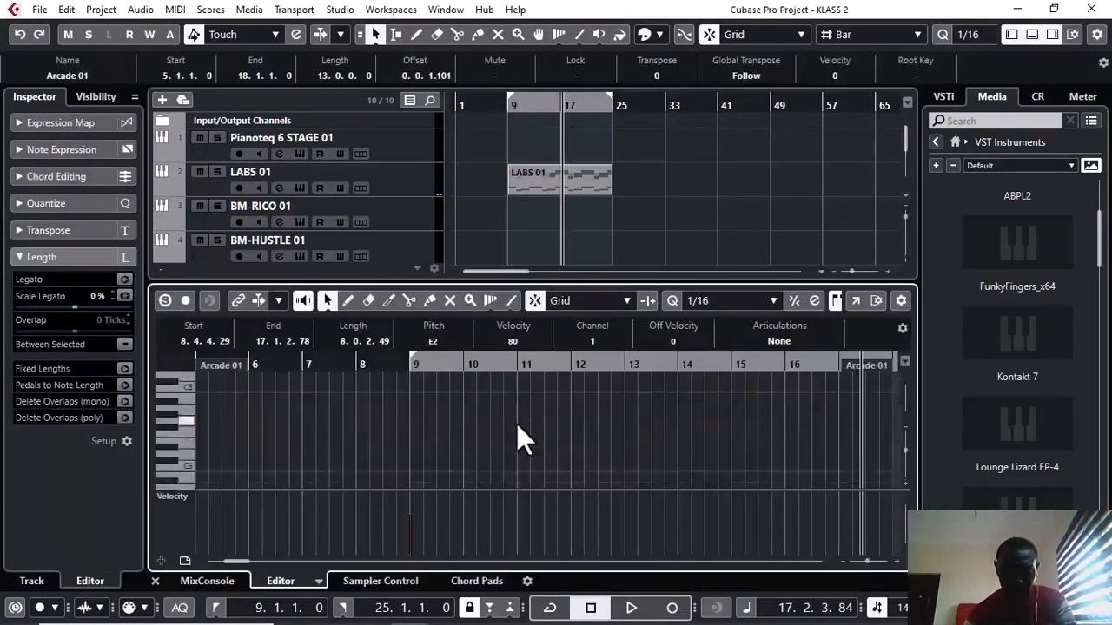
pyautogui.scroll(-3, 517, 424)
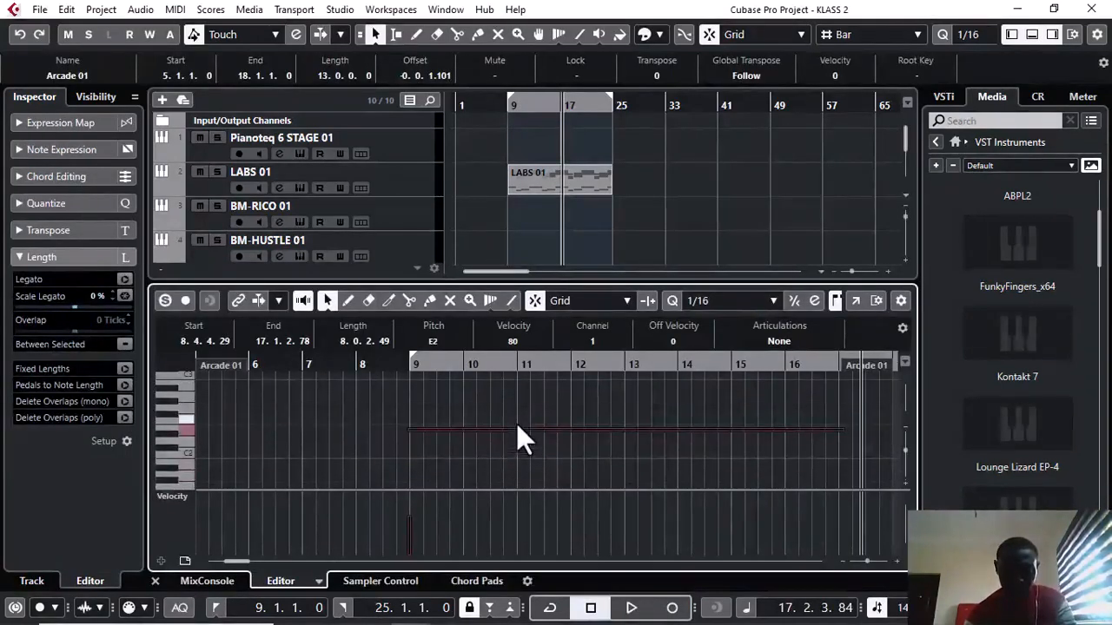
pyautogui.press('q')
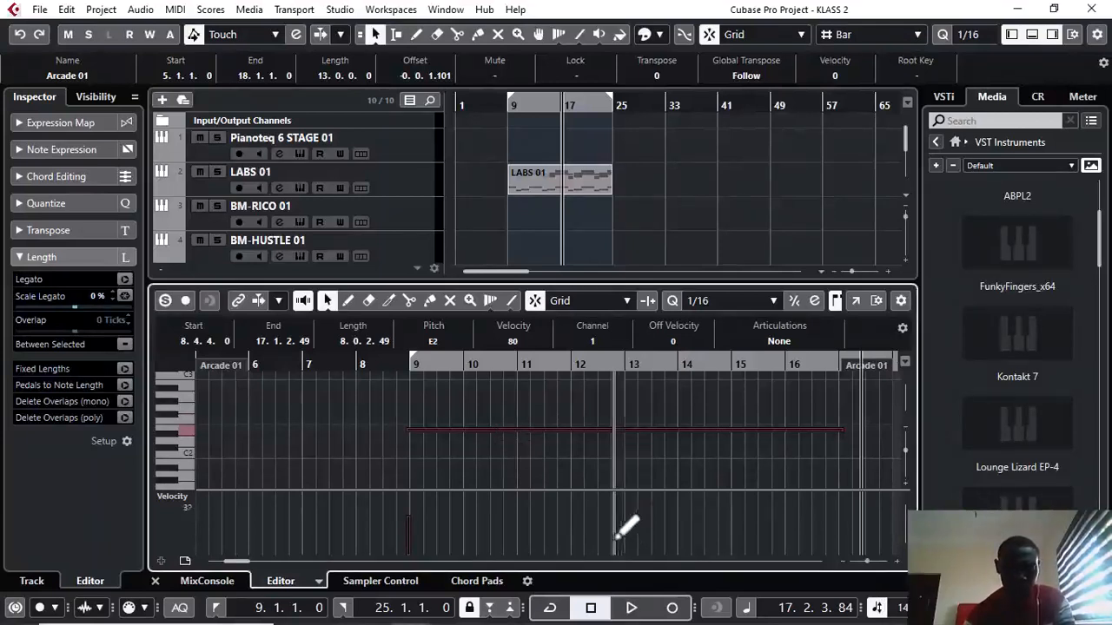
pyautogui.moveTo(415, 429)
pyautogui.mouseDown()
pyautogui.moveTo(430, 430)
pyautogui.moveTo(418, 428)
pyautogui.mouseUp()
# Play the Arcade 01 part with the LABS chords, close the editor, and trim the Arcade part to bars 9 to 17.
pyautogui.press('space')
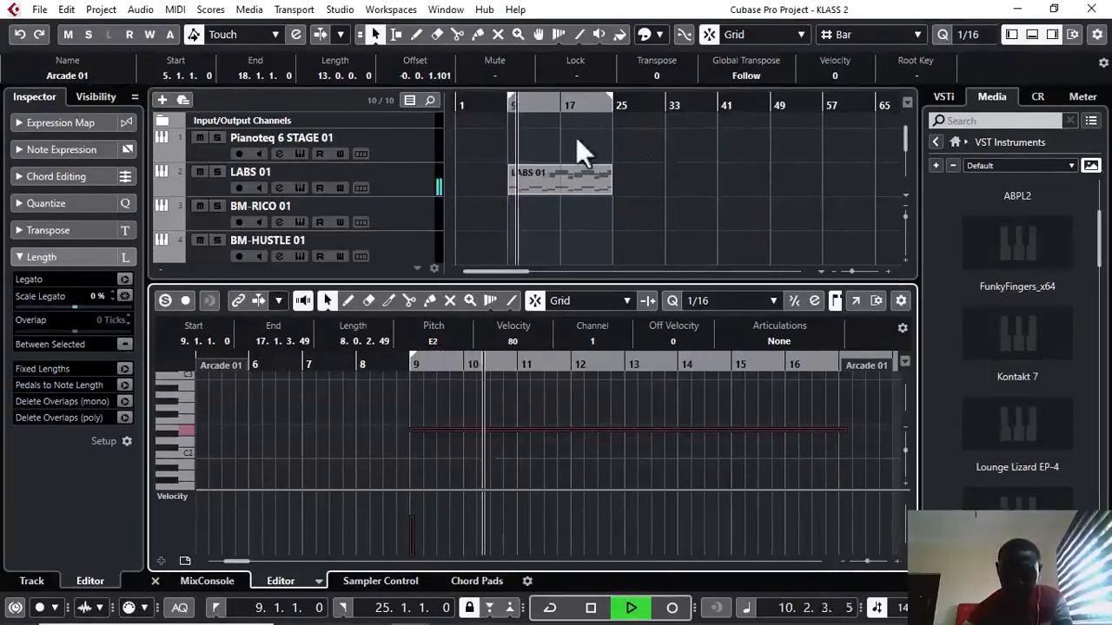
pyautogui.click(408, 185)
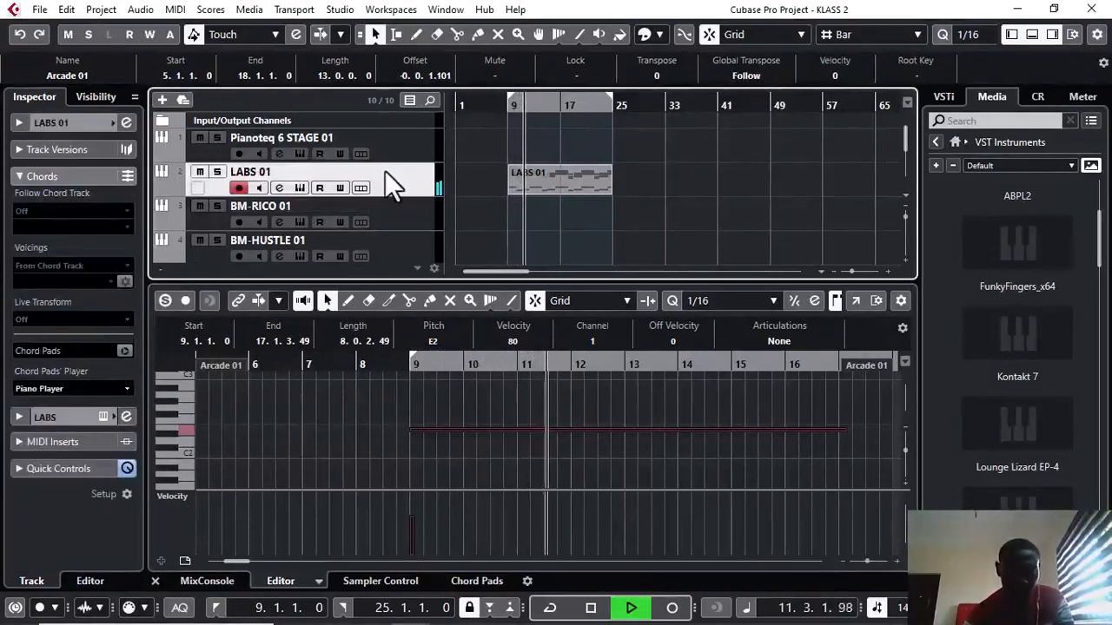
pyautogui.click(1031, 35)
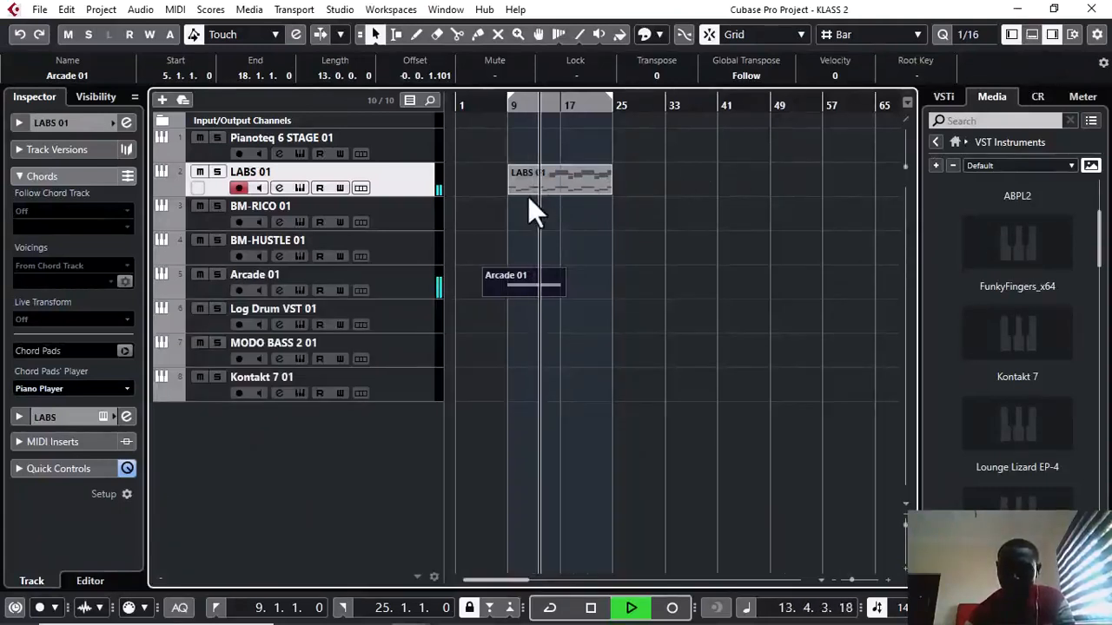
pyautogui.moveTo(483, 293); pyautogui.dragTo(556, 294)
pyautogui.press('space')
pyautogui.press('space')
# Split the LABS 01 part at bars 13 and 17.
pyautogui.press('h')
pyautogui.press('h')
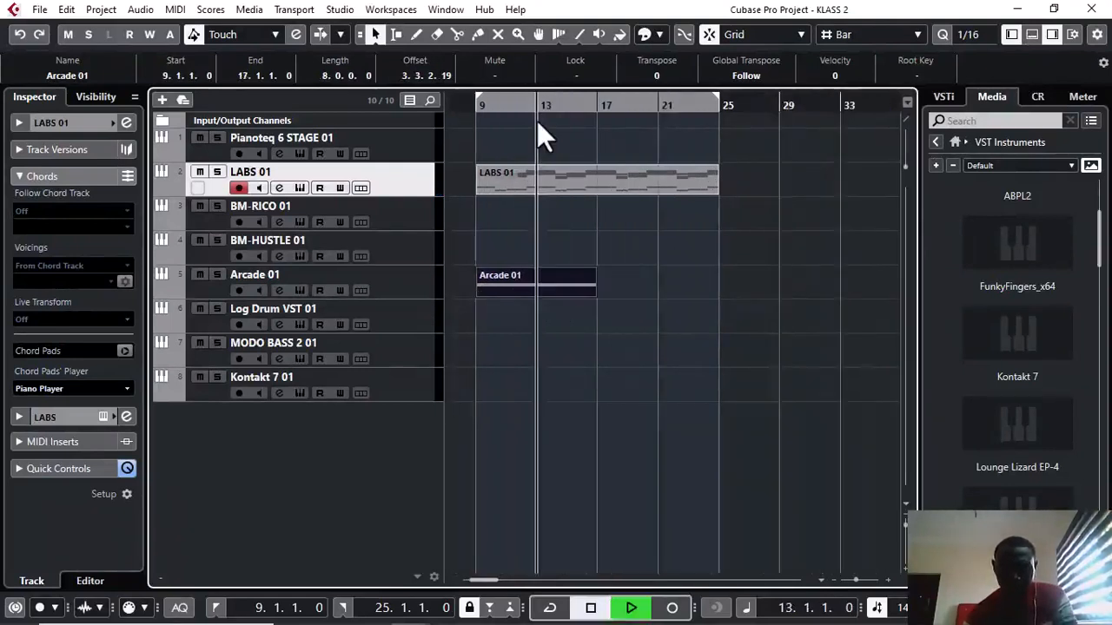
pyautogui.press('h')
pyautogui.press('h')
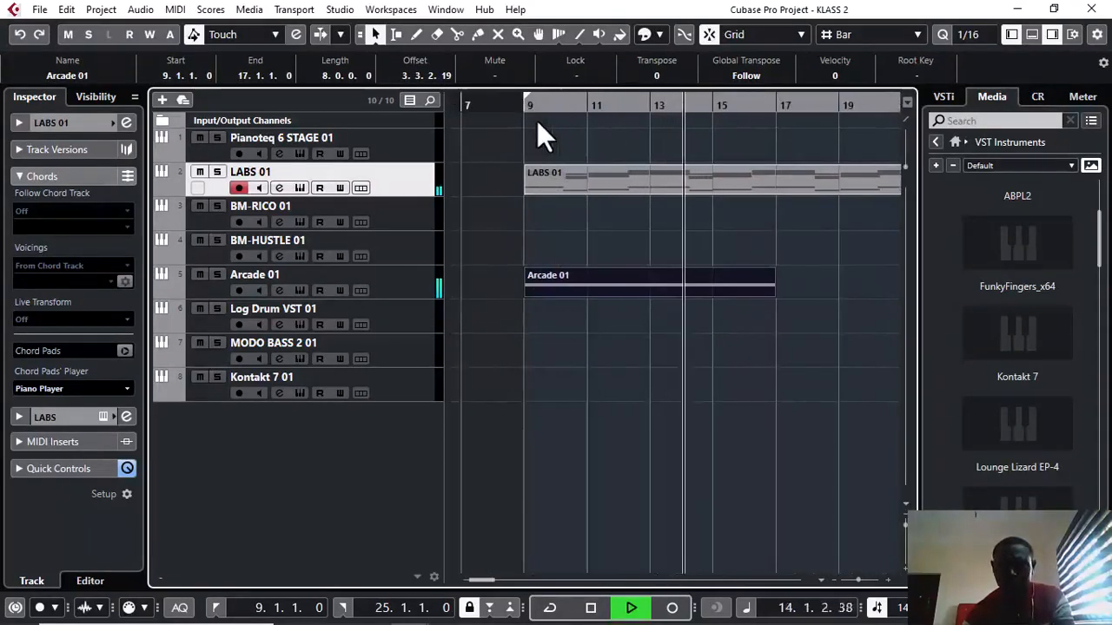
pyautogui.press('3')
pyautogui.click(657, 191)
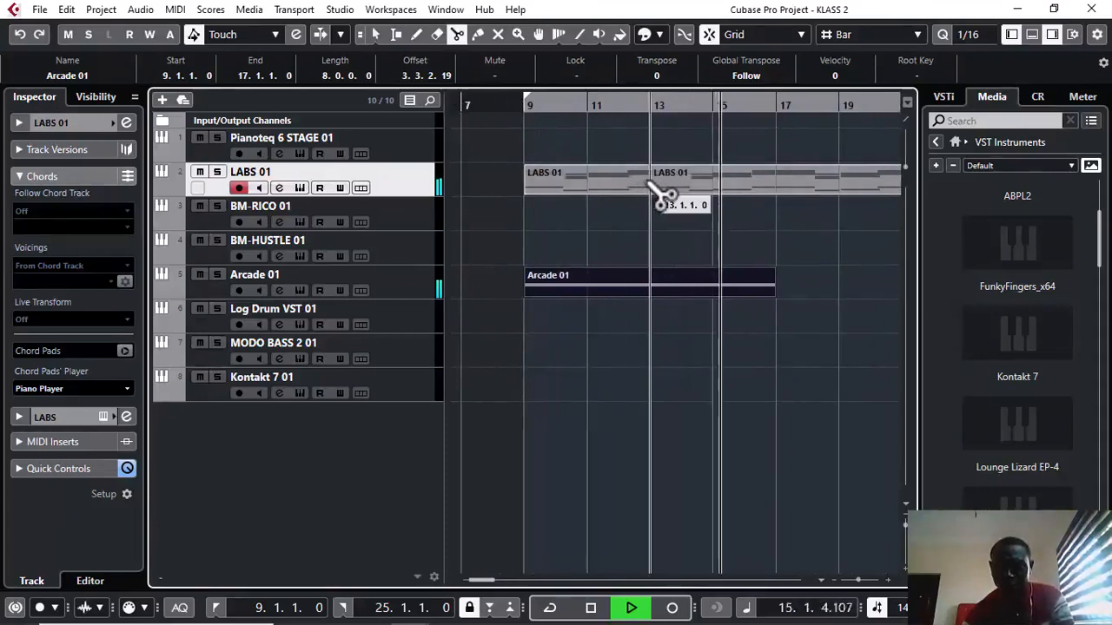
pyautogui.click(782, 193)
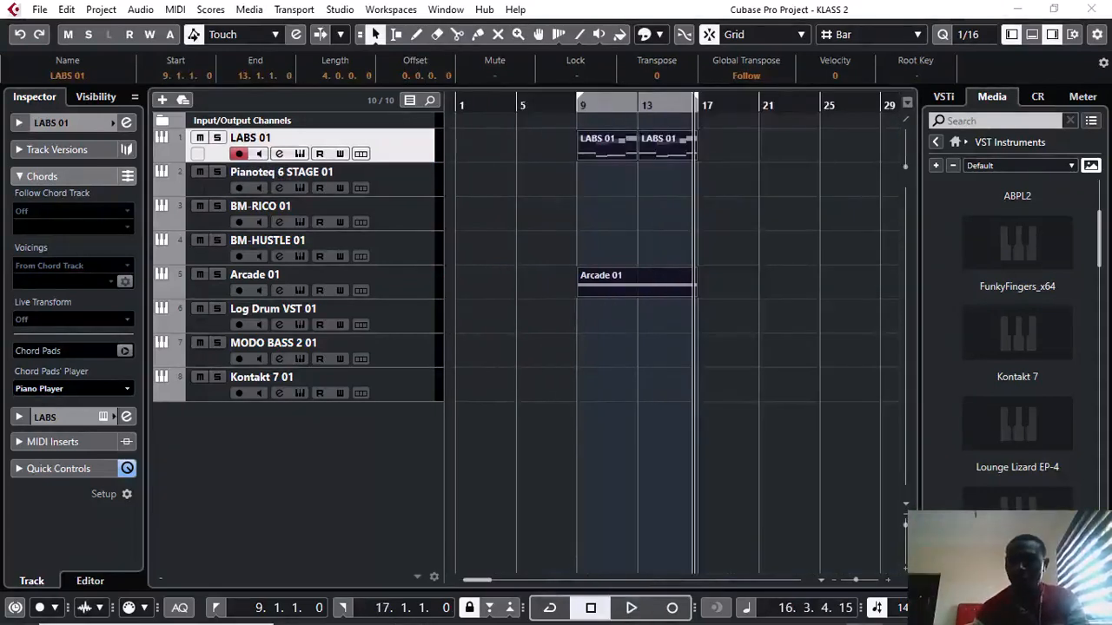
# Play the LABS 01 and Arcade 01 parts from bar 9, and turn on cycle playback for bars 9 to 17.
pyautogui.click(755, 254)
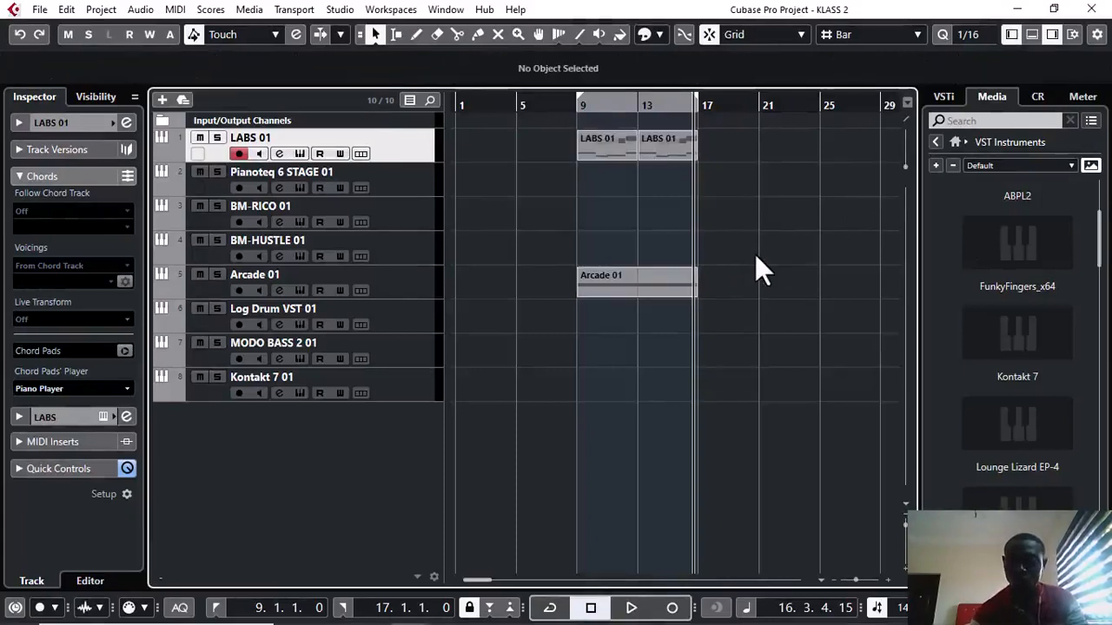
pyautogui.press('KP_1')
pyautogui.press('space')
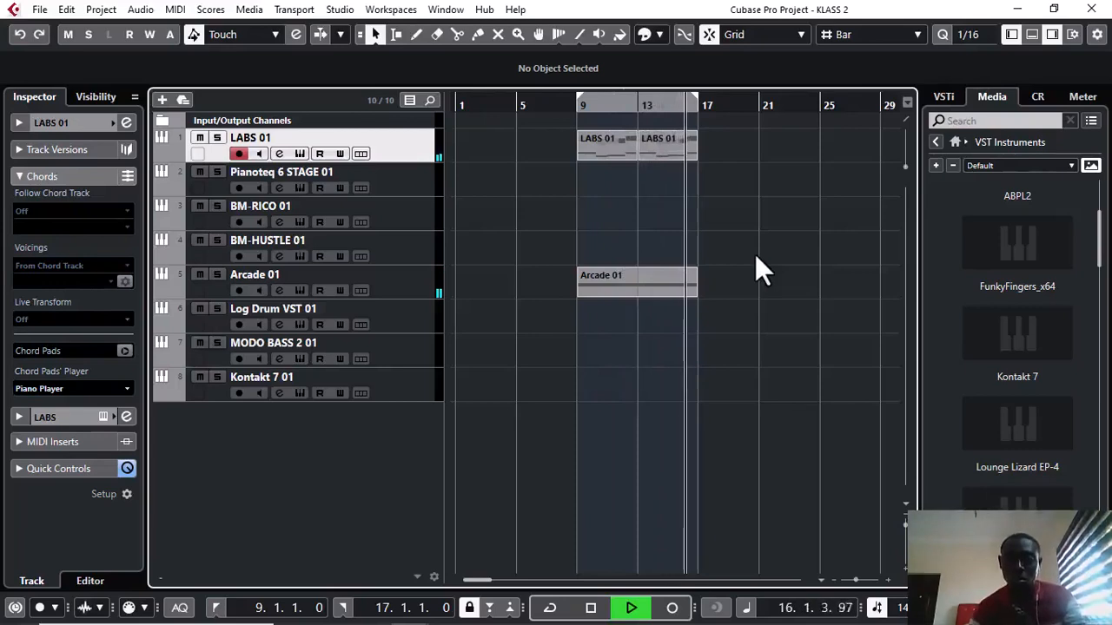
pyautogui.press('space')
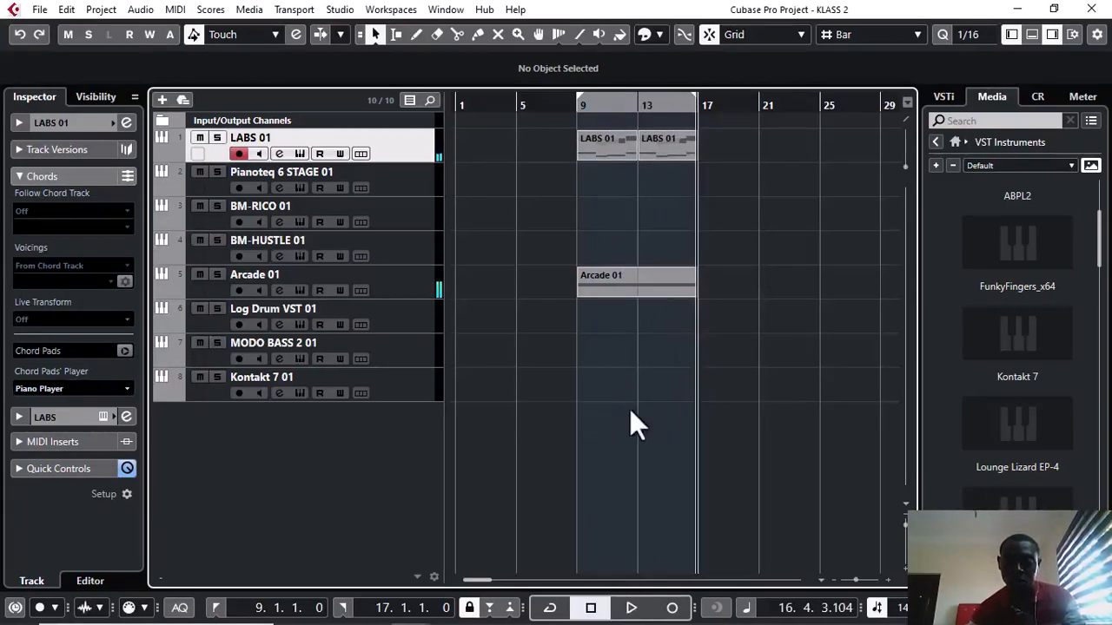
pyautogui.click(550, 608)
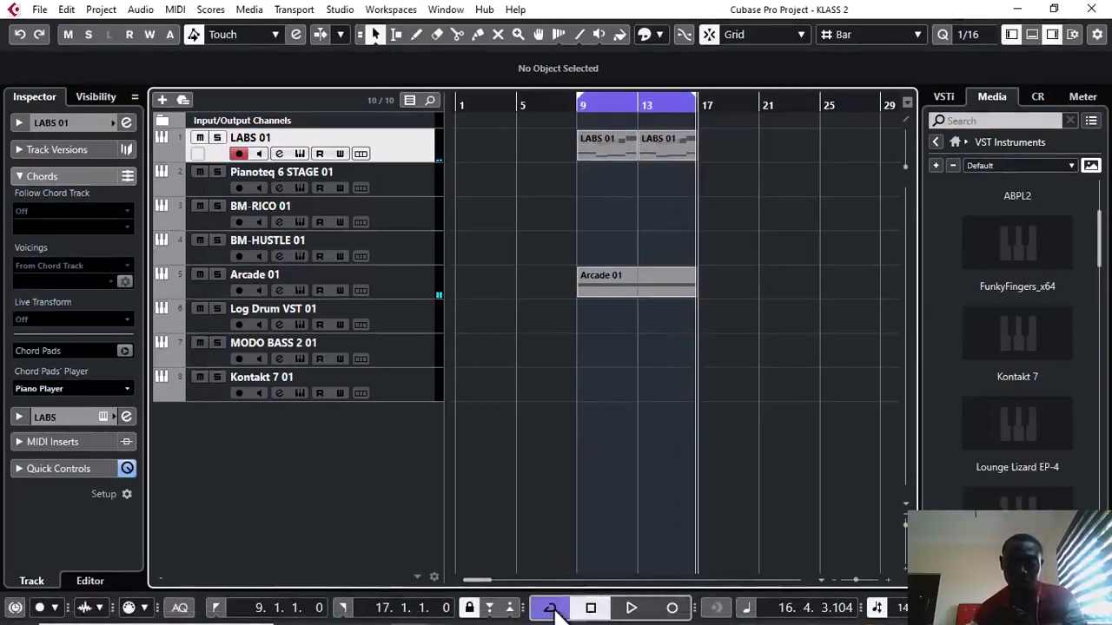
pyautogui.press('KP_1')
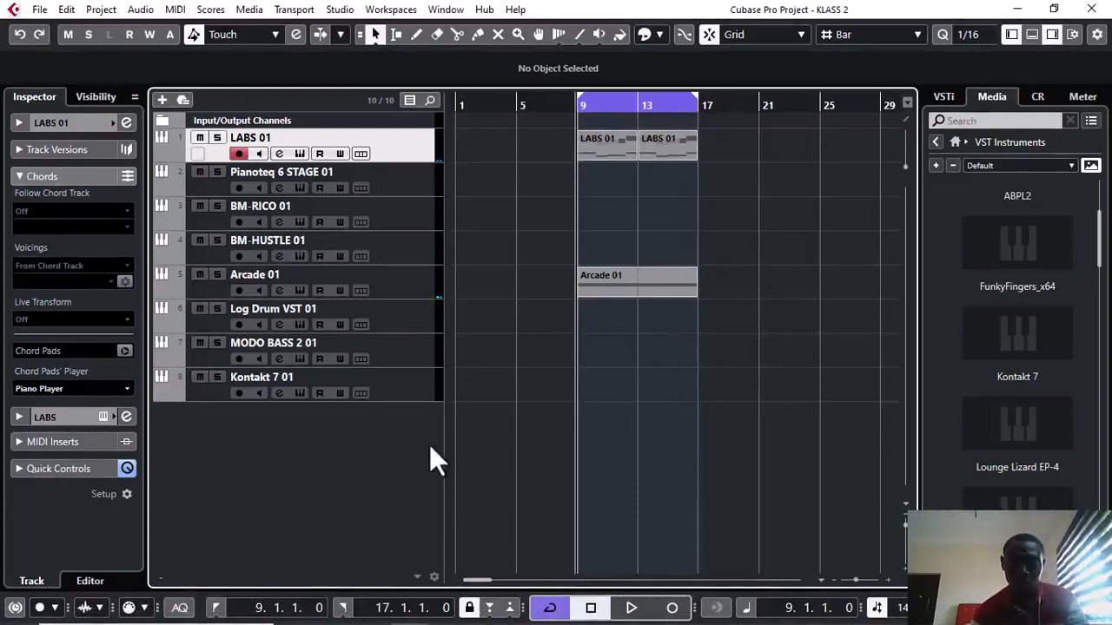
# Solo and select the Arcade 01 track, and open the audio mixdown export for the project.
pyautogui.click(216, 275)
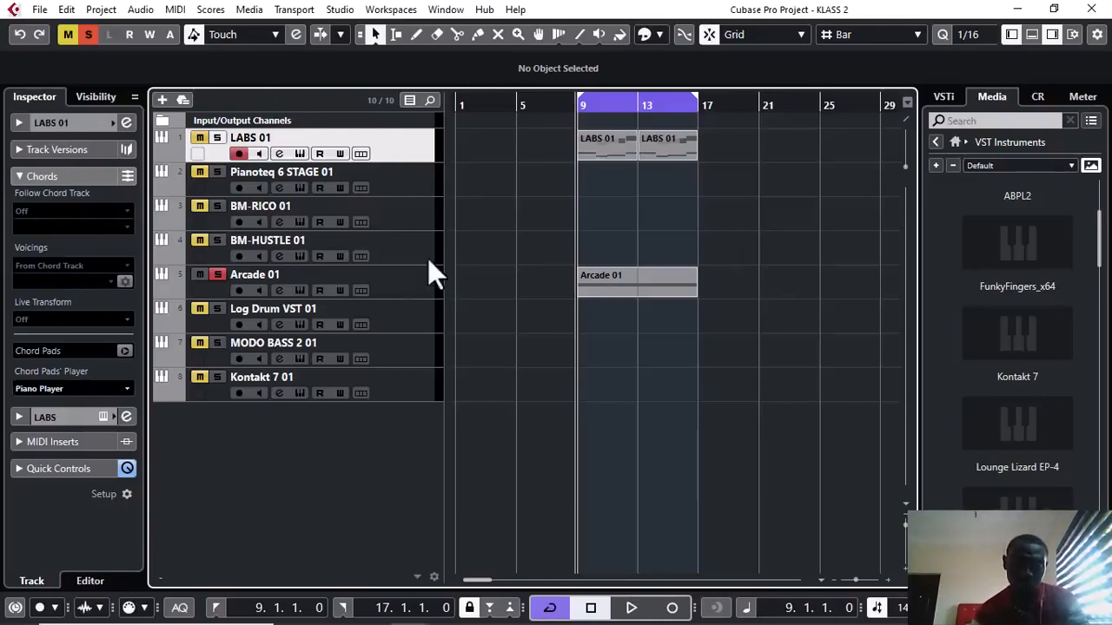
pyautogui.click(411, 287)
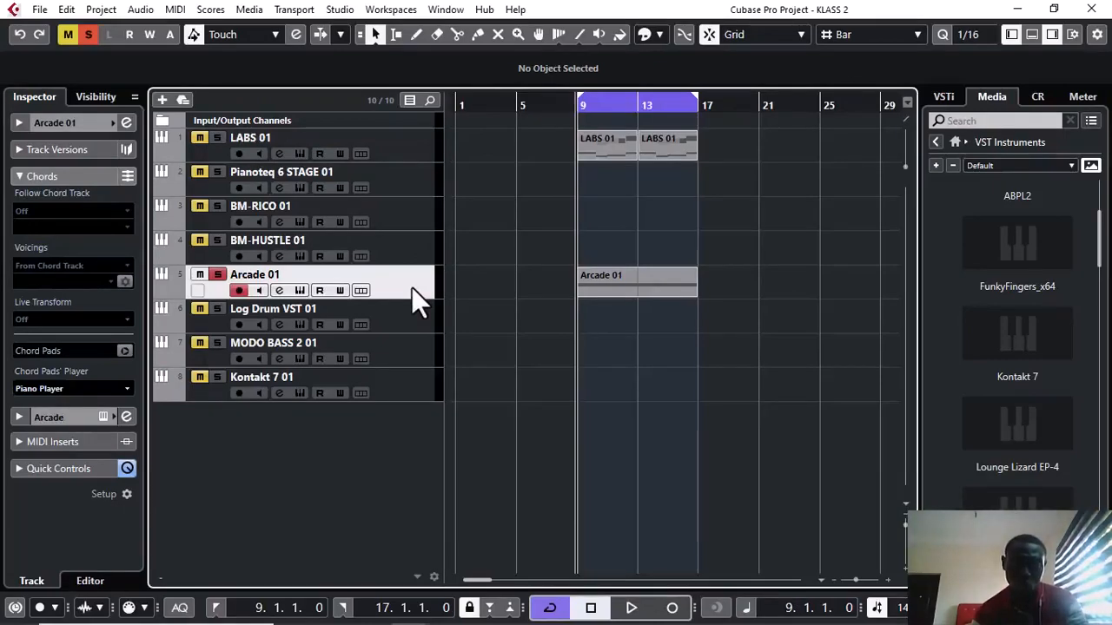
pyautogui.click(33, 10)
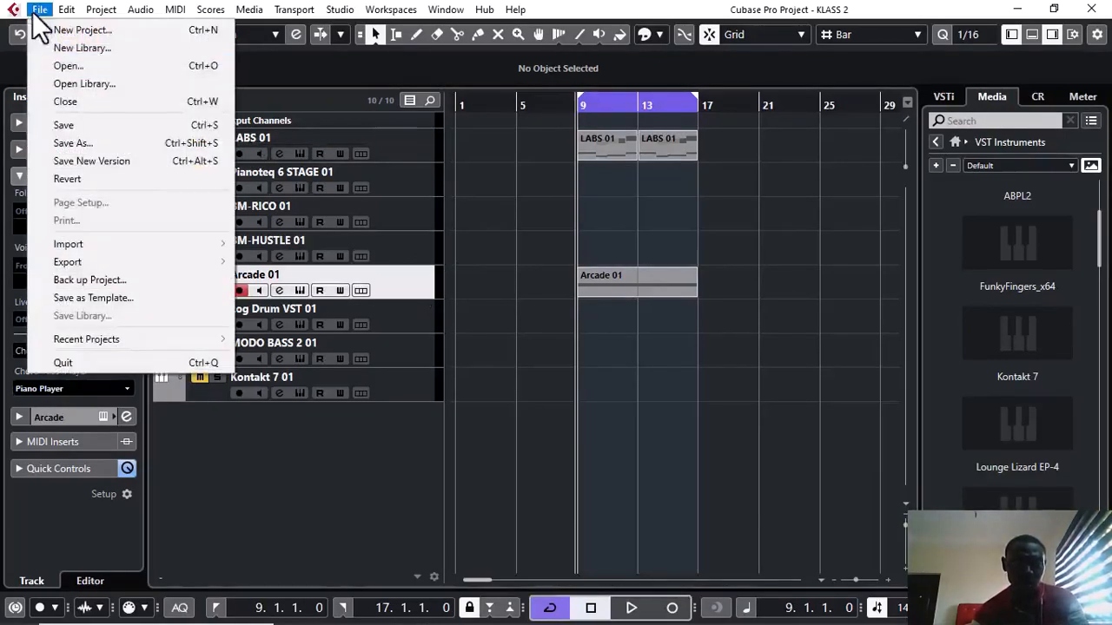
pyautogui.moveTo(162, 265)
pyautogui.click(276, 261)
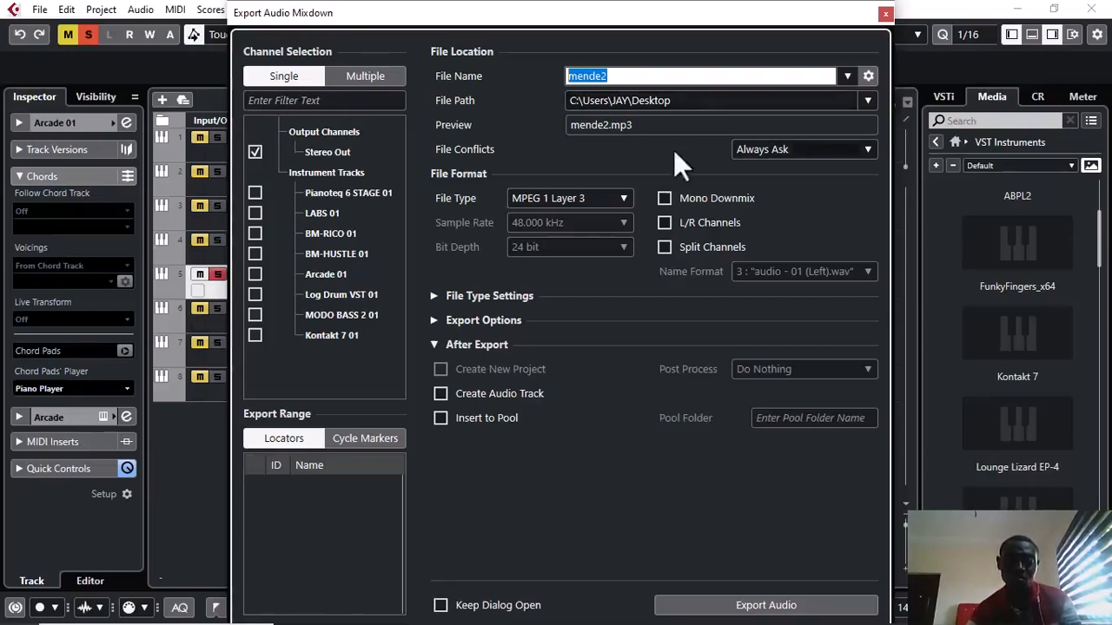
# Set the mixdown file type to Wave, export it as mende2 to the Desktop, and briefly play the soloed Arcade 01 track.
pyautogui.click(601, 199)
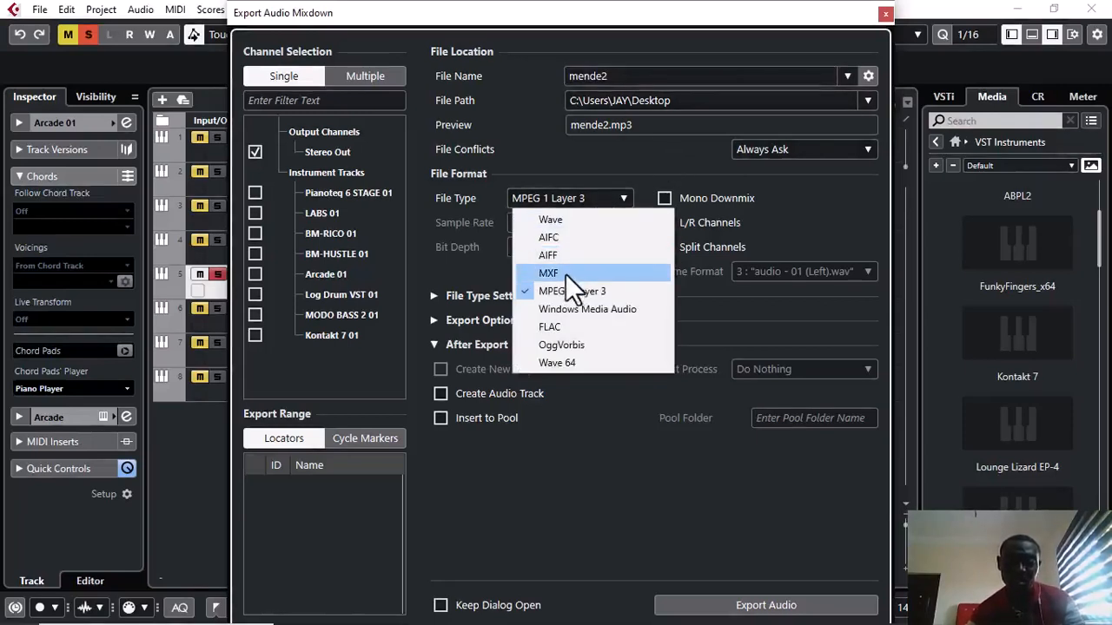
pyautogui.click(547, 207)
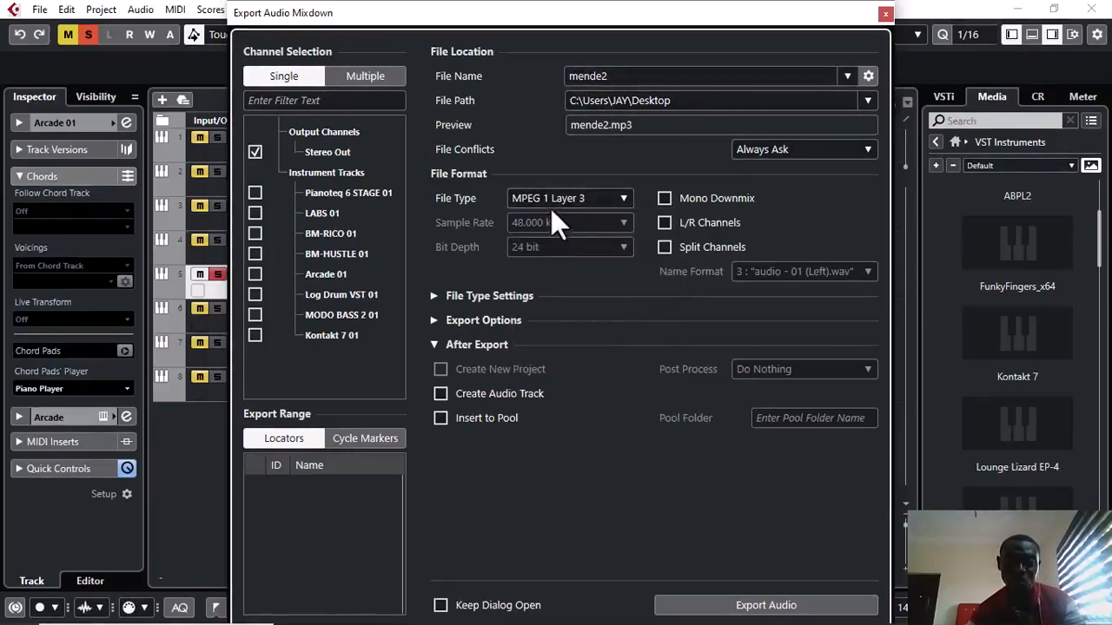
pyautogui.click(550, 201)
pyautogui.click(565, 224)
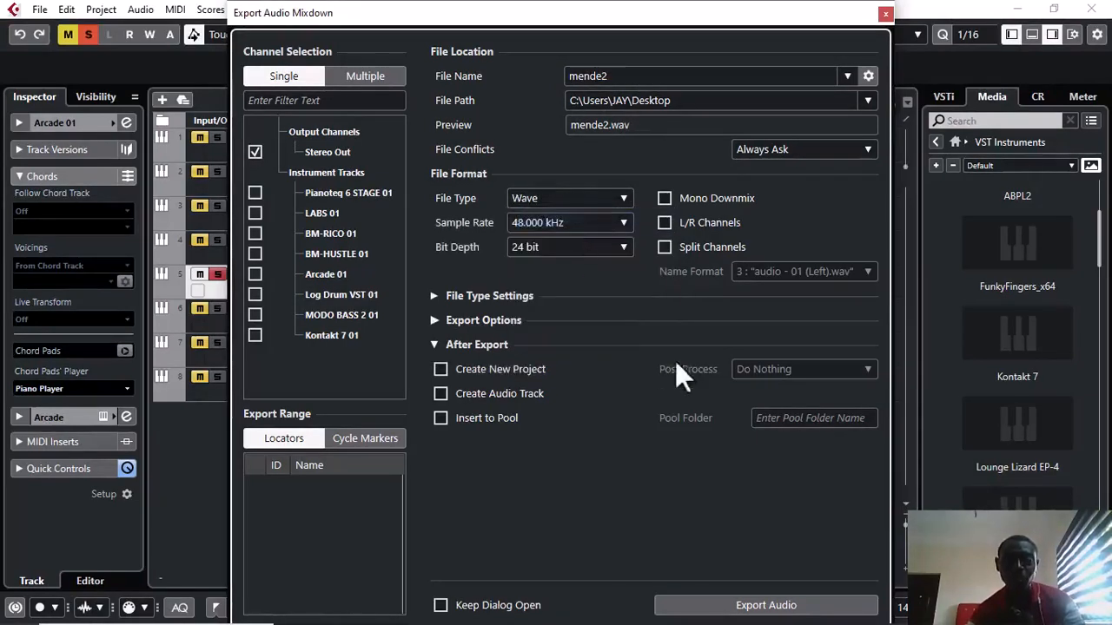
pyautogui.click(745, 606)
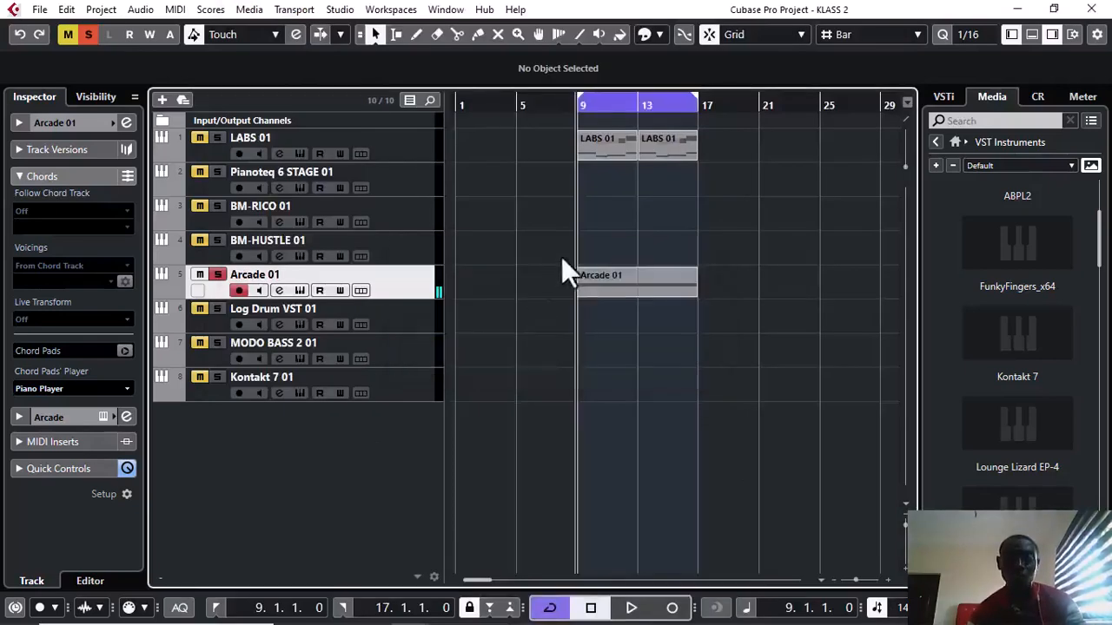
pyautogui.press('space')
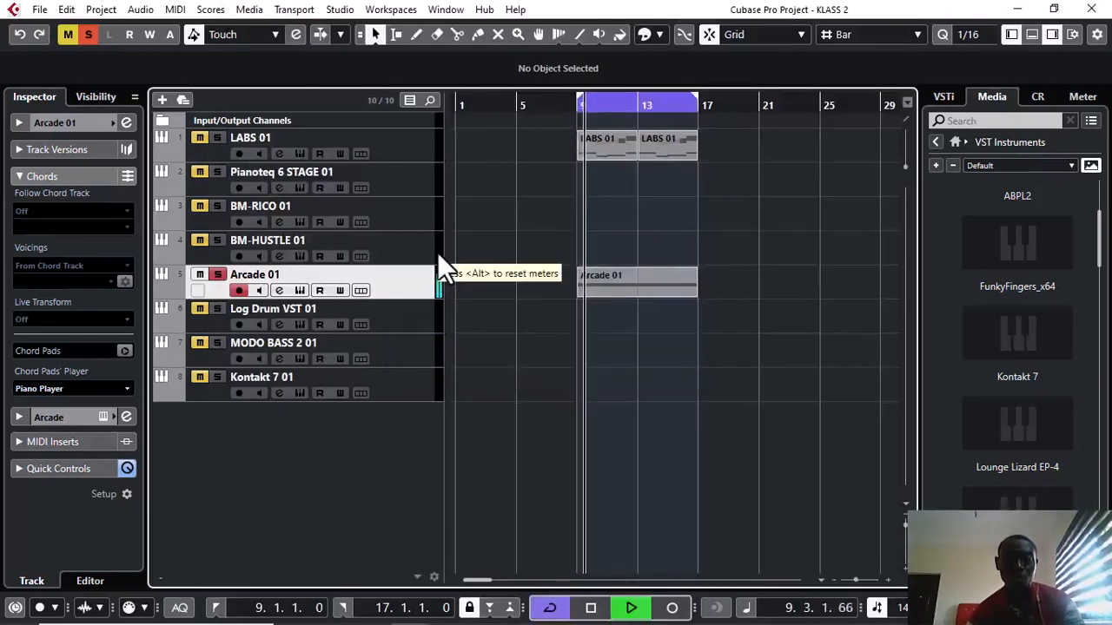
pyautogui.press('space')
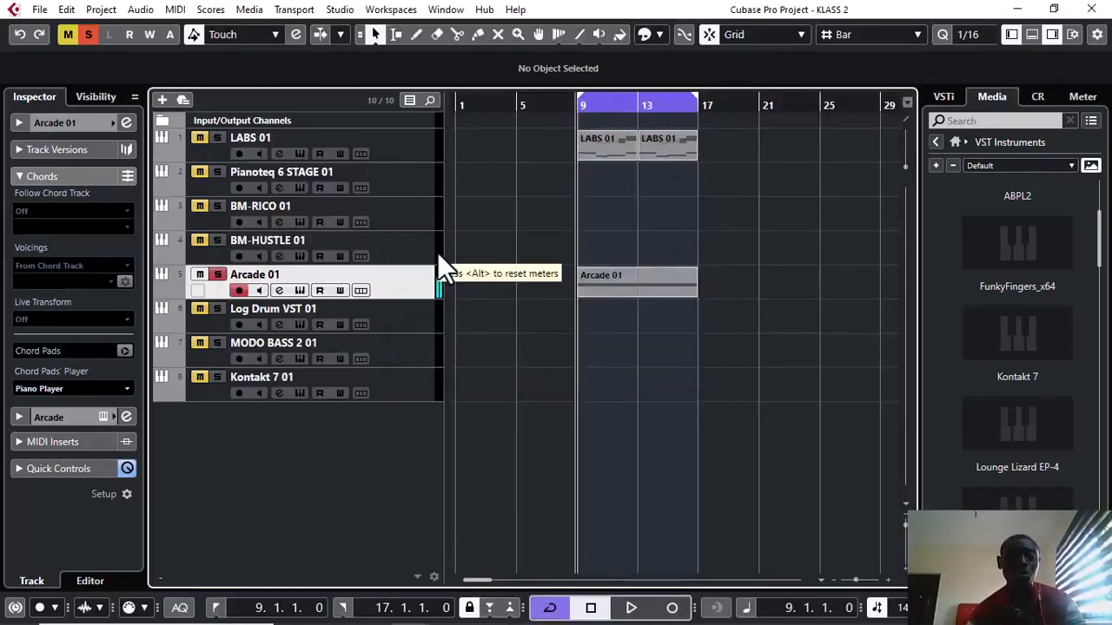
# Reopen the audio mixdown export, name the file snare, and set its location to the ckalss folder on the Desktop.
pyautogui.click(35, 12)
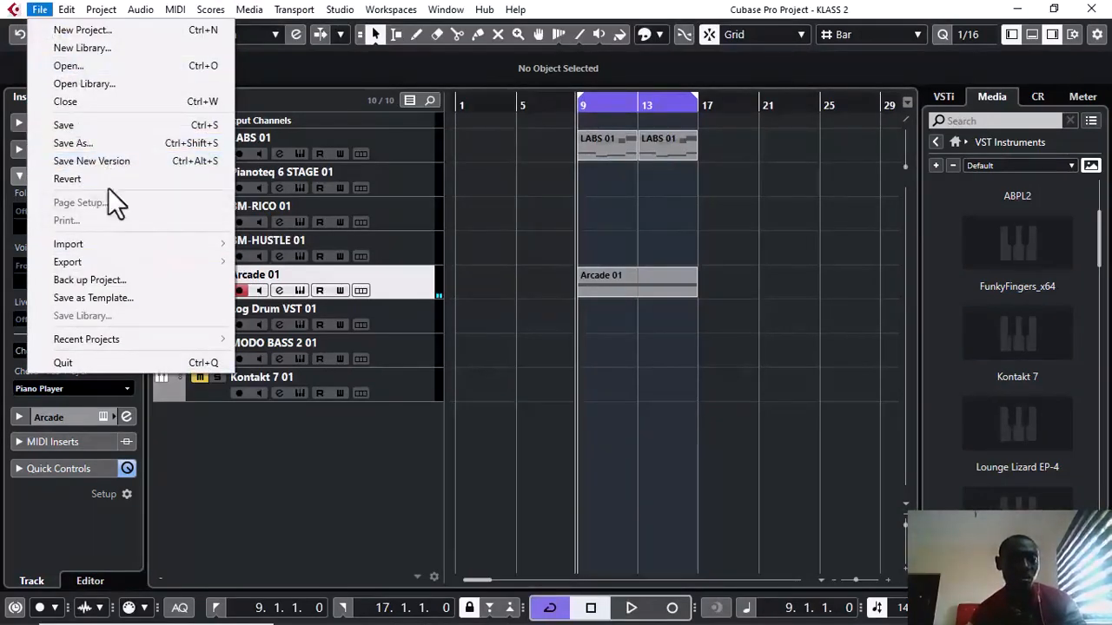
pyautogui.moveTo(109, 263)
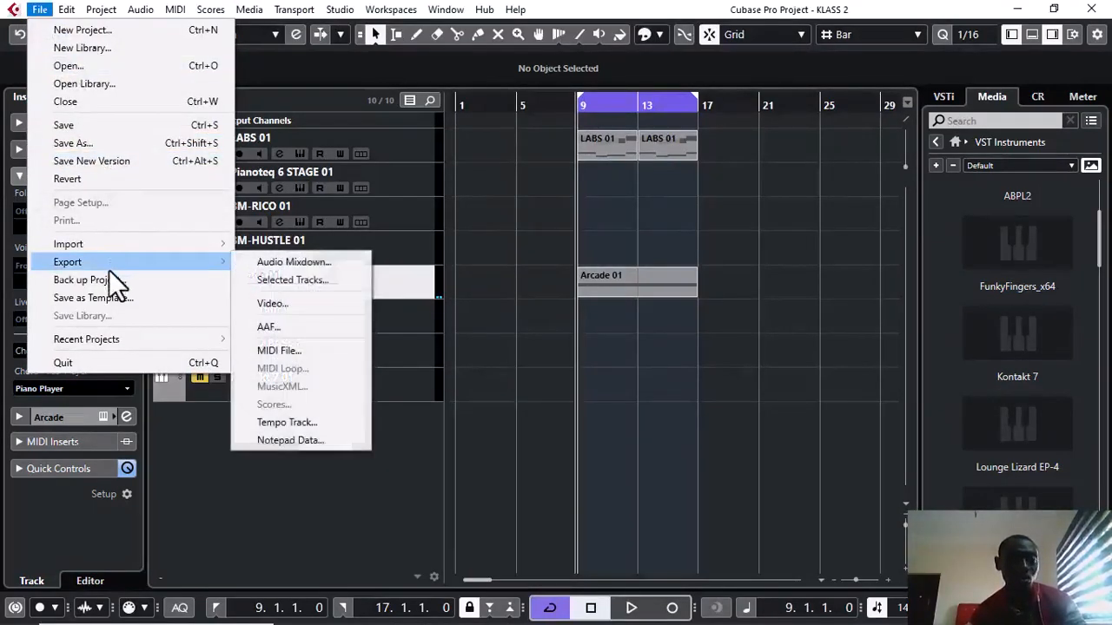
pyautogui.click(278, 263)
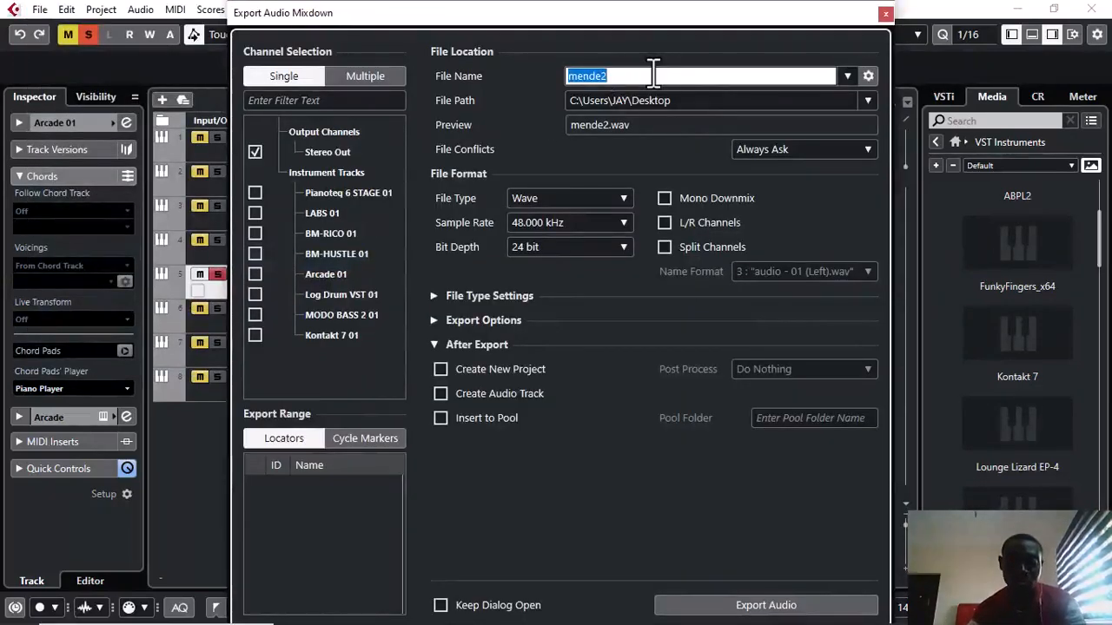
pyautogui.press('BackSpace')
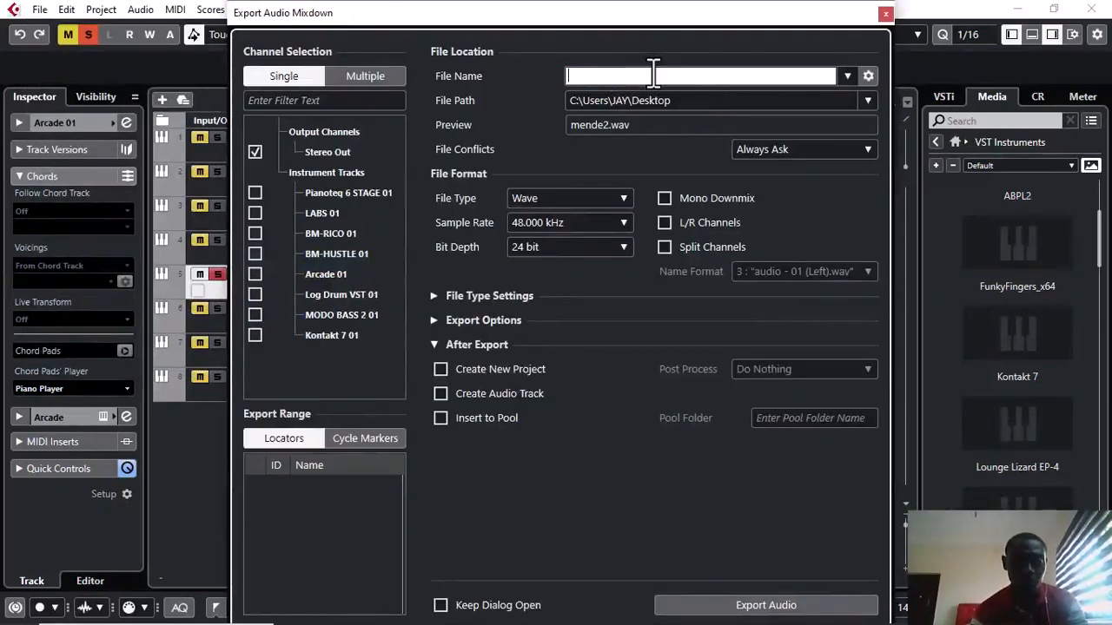
pyautogui.click(727, 100)
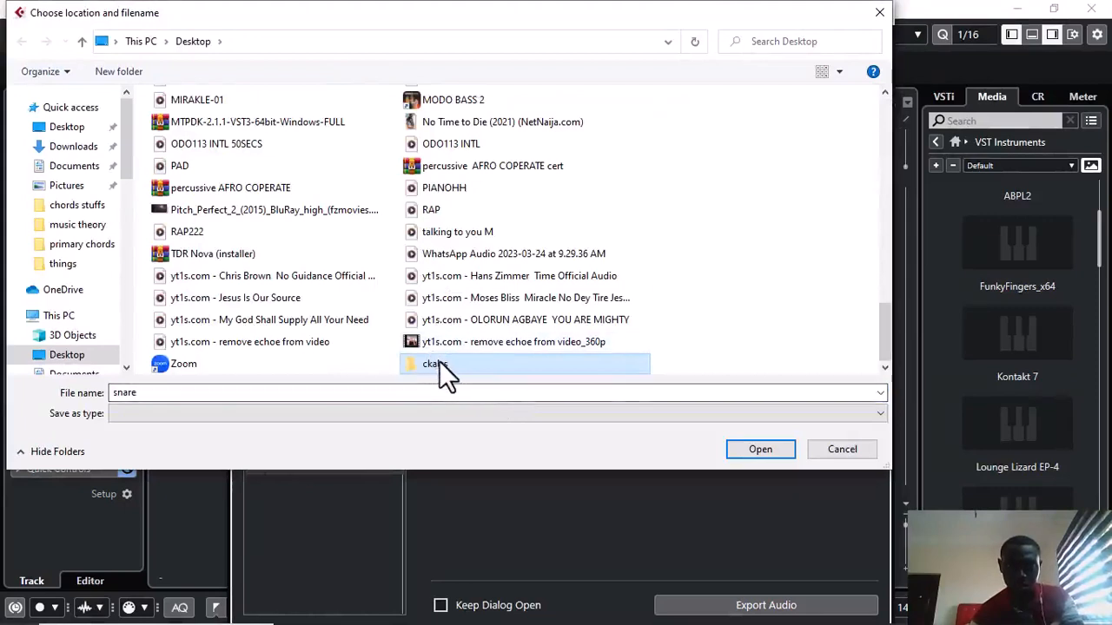
pyautogui.doubleClick(439, 361)
pyautogui.click(634, 374)
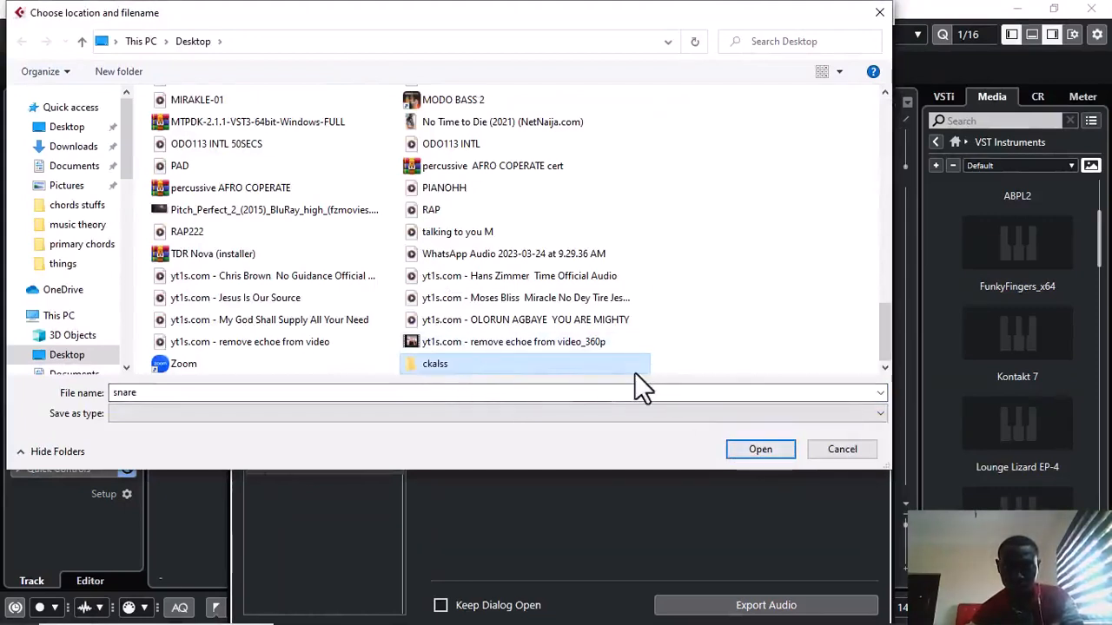
pyautogui.click(760, 449)
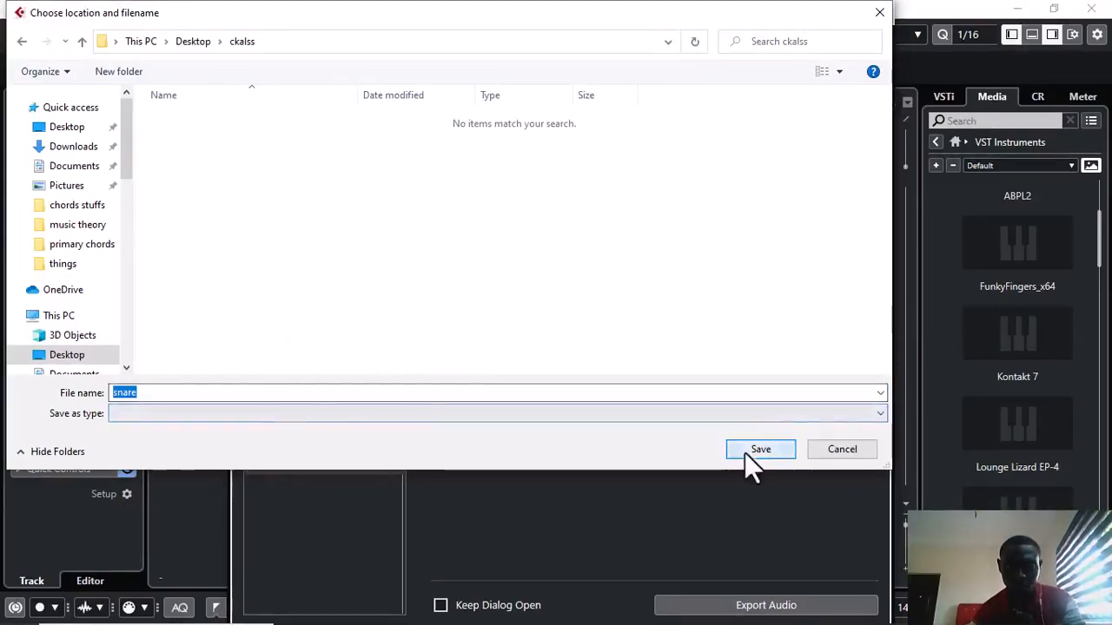
pyautogui.click(745, 452)
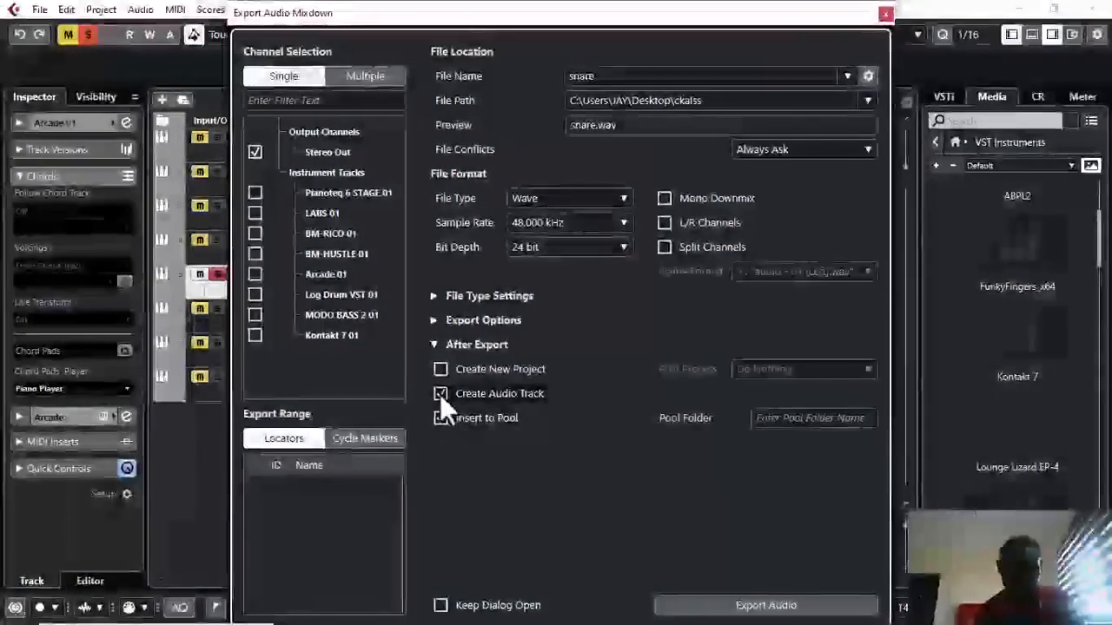
# Export the snare mixdown with Create Audio Track enabled, and import it with project folder copying and sample rate conversion.
pyautogui.click(441, 394)
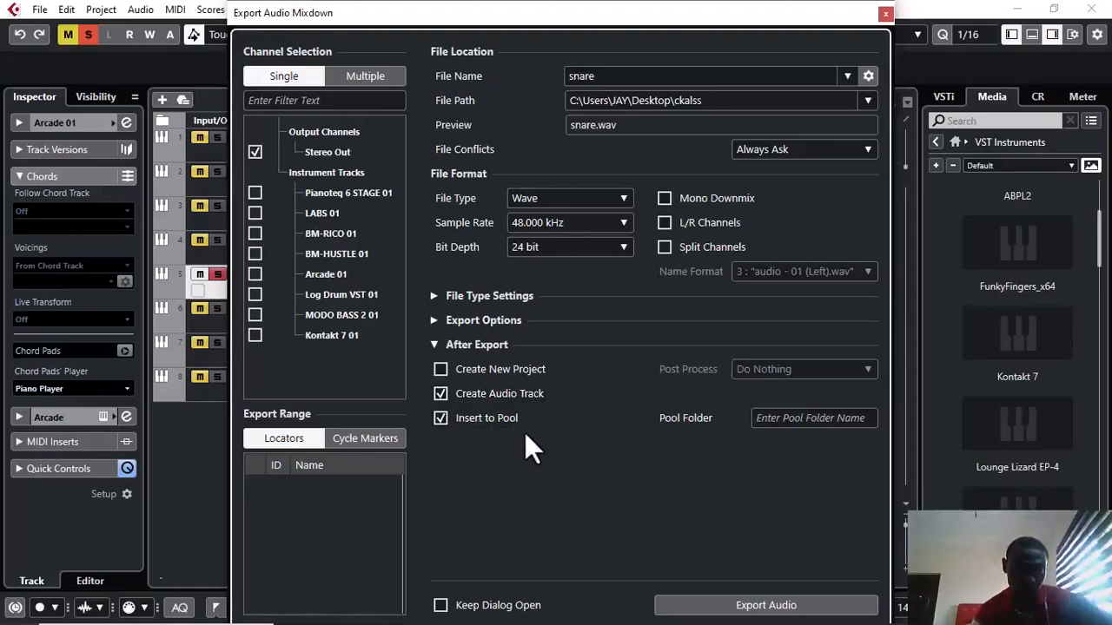
pyautogui.click(766, 605)
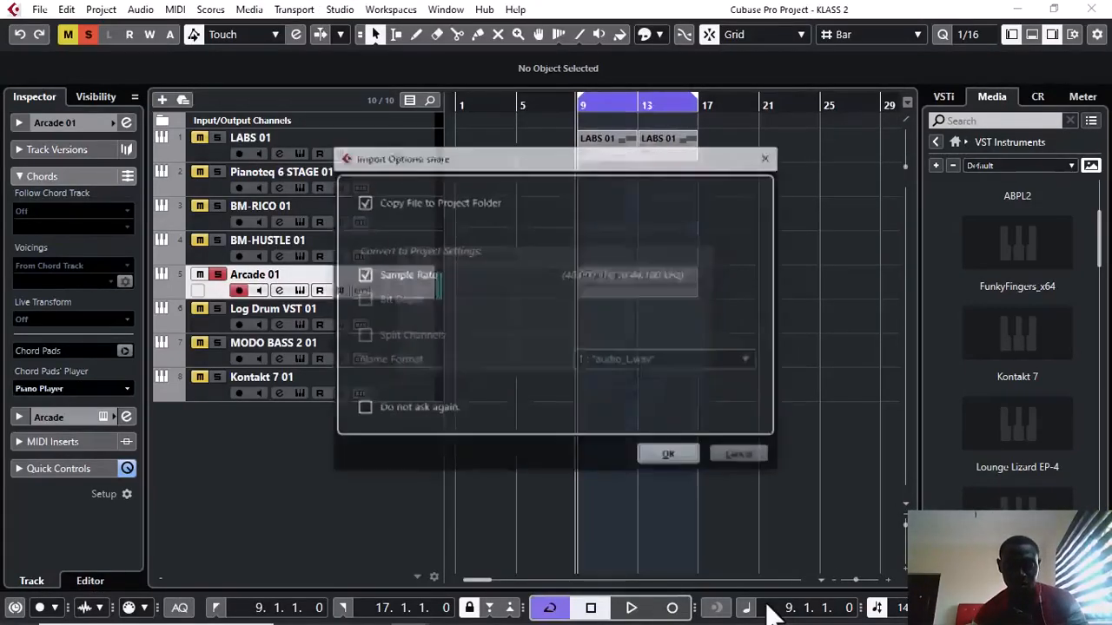
pyautogui.click(674, 456)
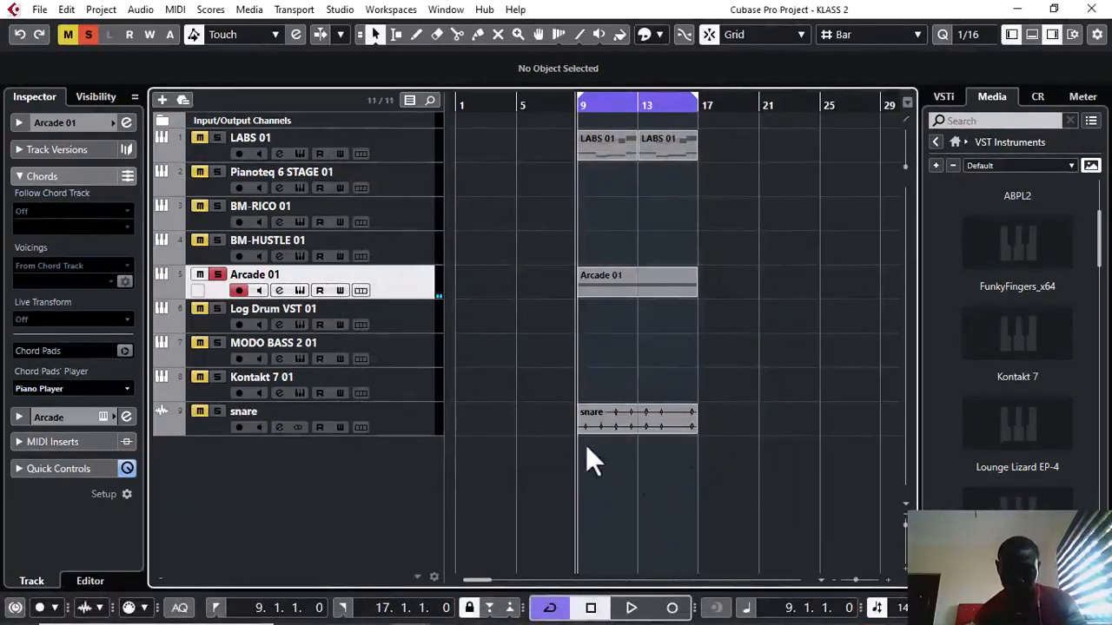
# Enlarge the new snare audio track and play it soloed in place of the Arcade 01 track.
pyautogui.moveTo(423, 434); pyautogui.dragTo(424, 517)
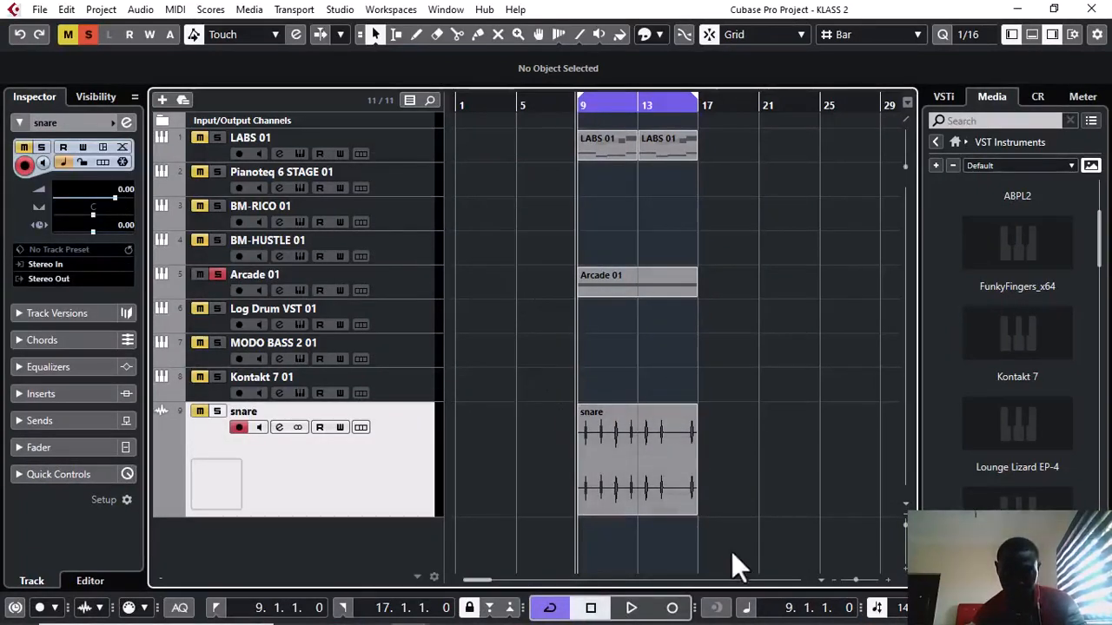
pyautogui.click(217, 274)
pyautogui.click(216, 412)
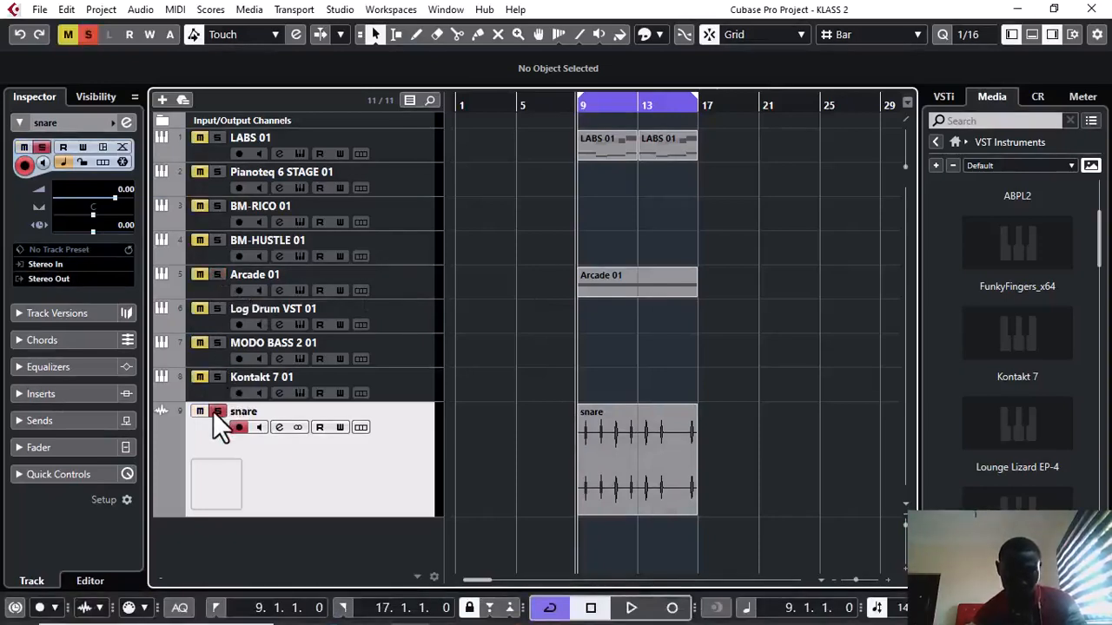
pyautogui.press('space')
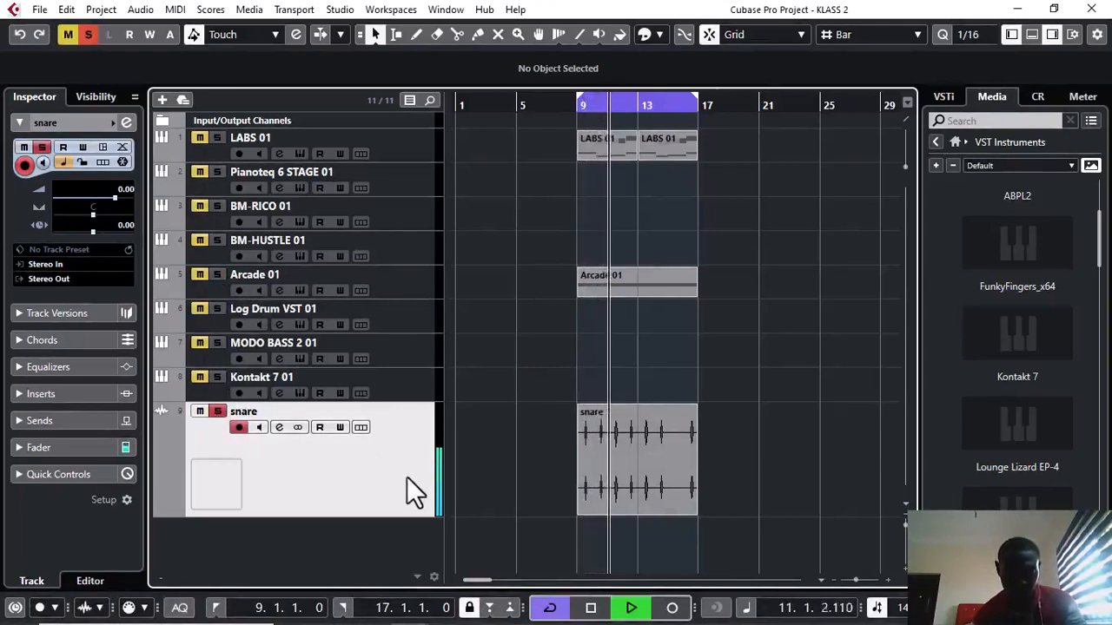
pyautogui.press('space')
# Delete the Arcade 01 part from bars 9 to 17, and solo the Arcade 01 and snare tracks together.
pyautogui.click(637, 287)
pyautogui.press('Delete')
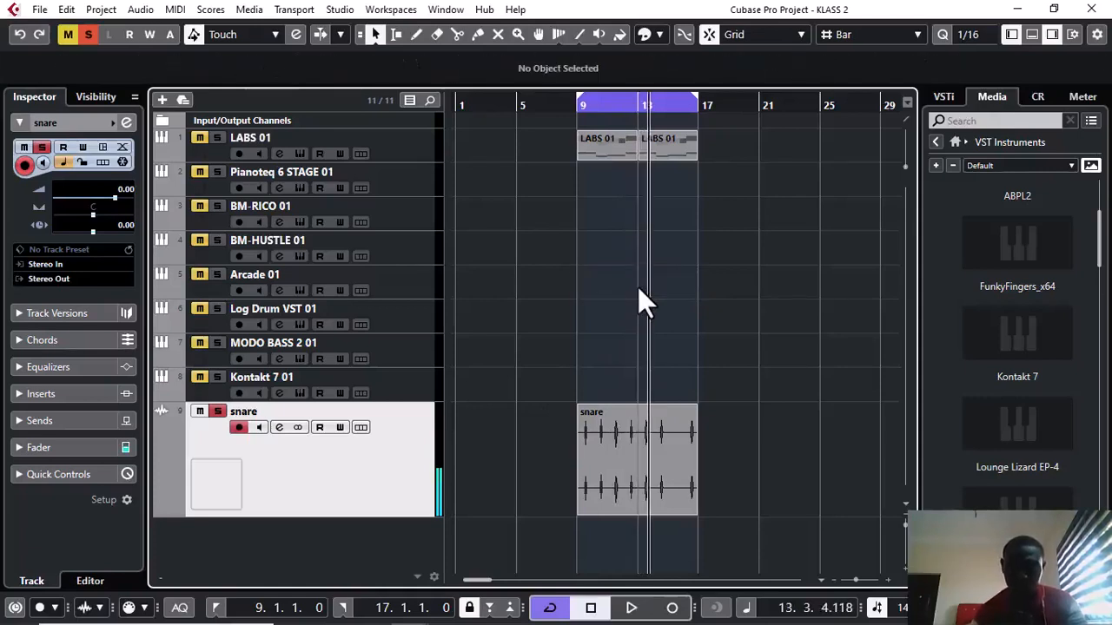
pyautogui.click(392, 281)
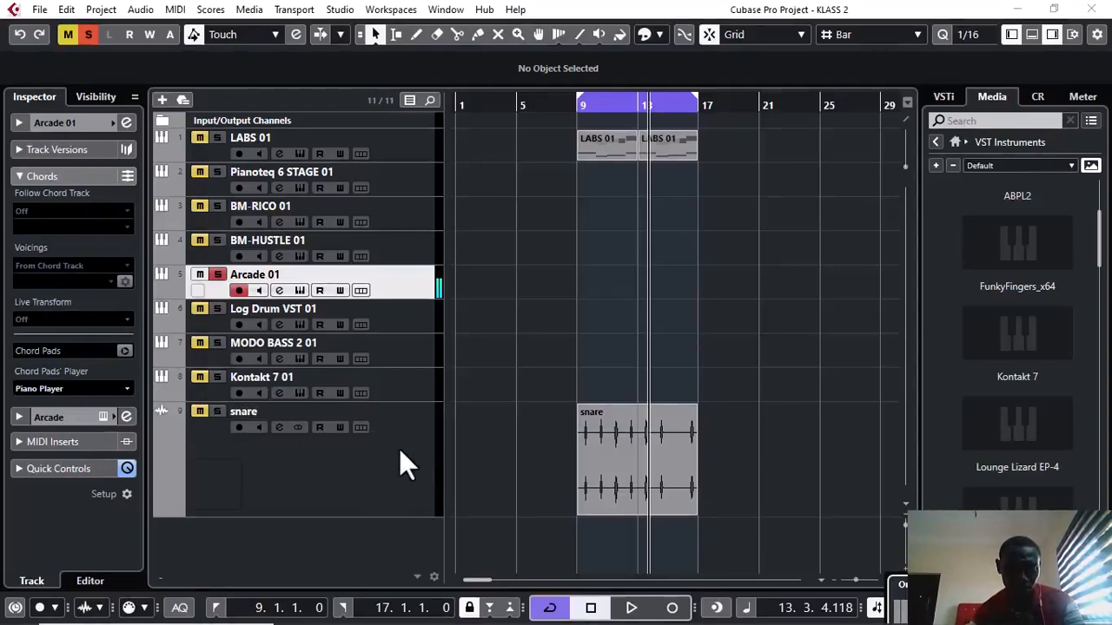
pyautogui.press('space')
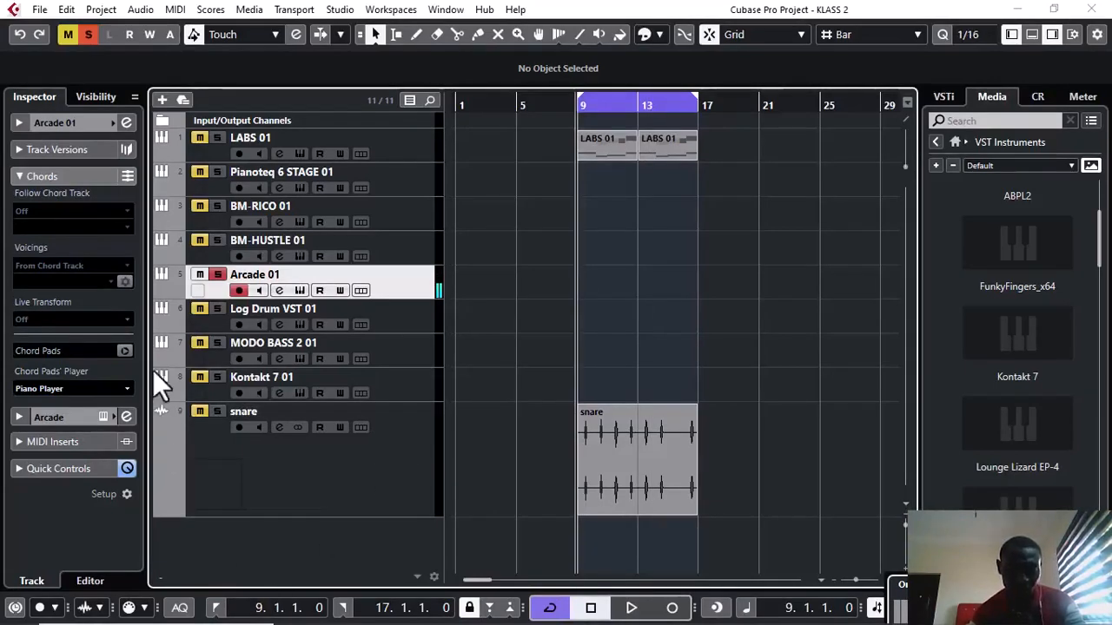
pyautogui.rightClick(218, 413)
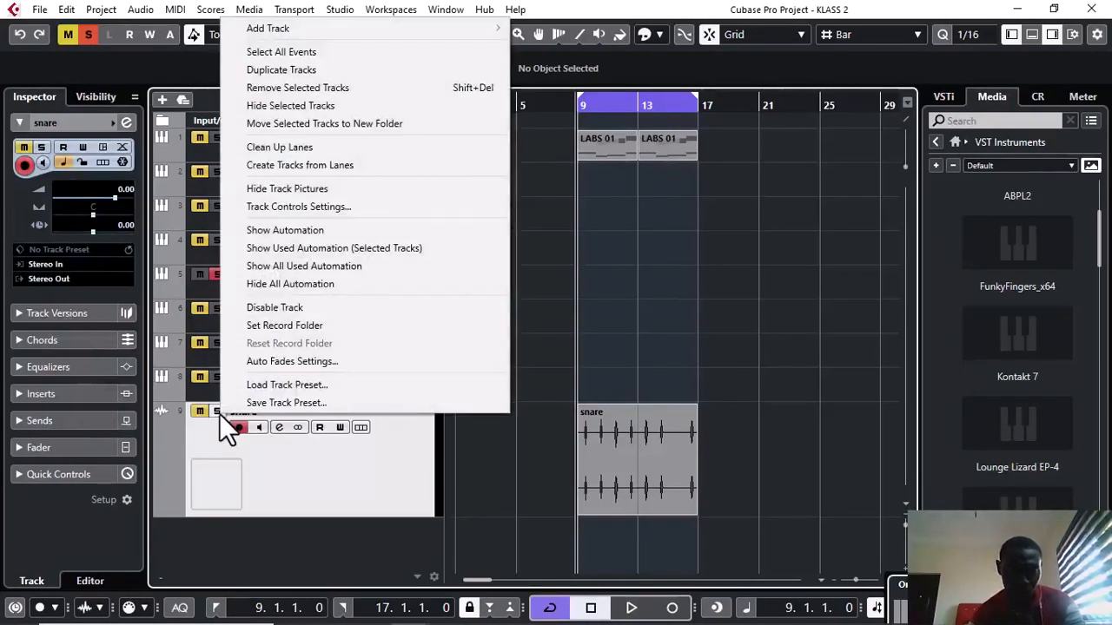
pyautogui.press('Escape')
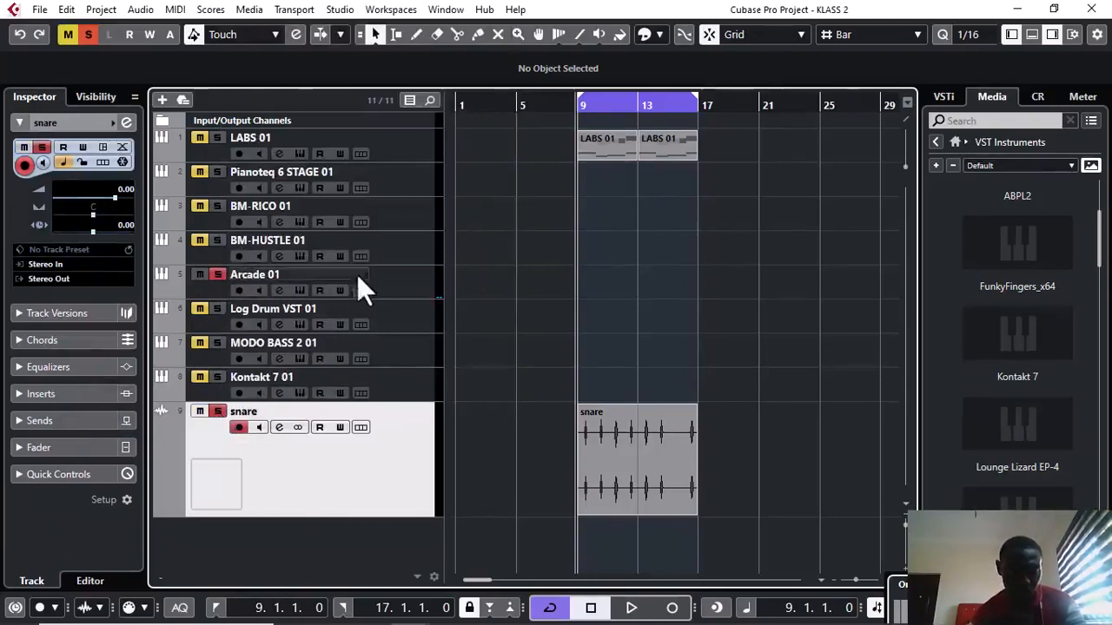
# Check the Weird Dreams kit in the Arcade 01 track's instrument, and close the instrument window.
pyautogui.click(386, 280)
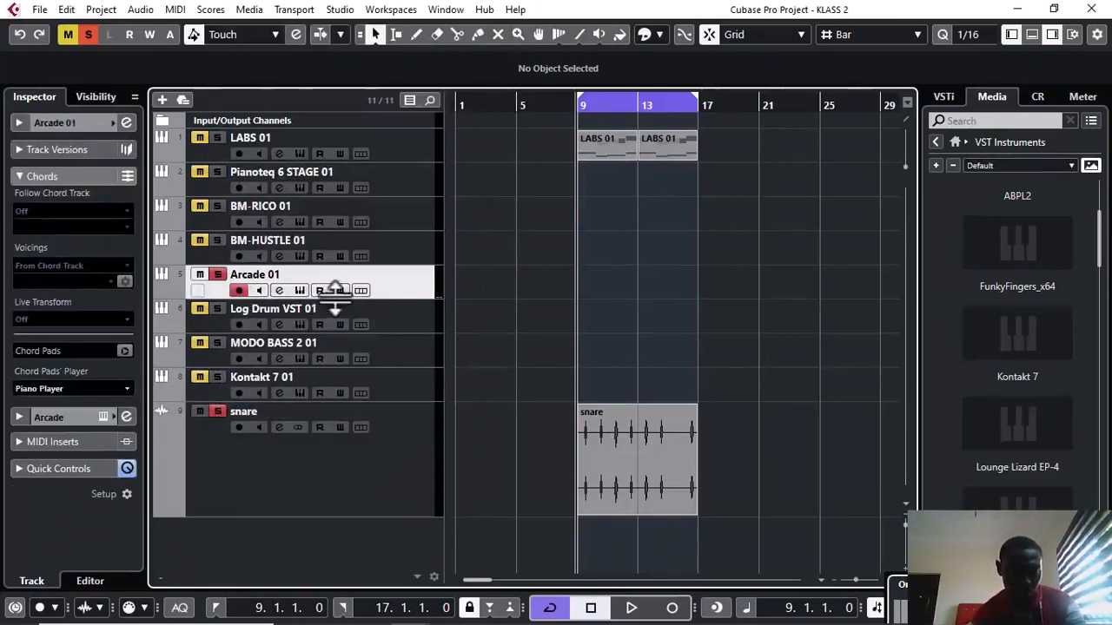
pyautogui.click(300, 290)
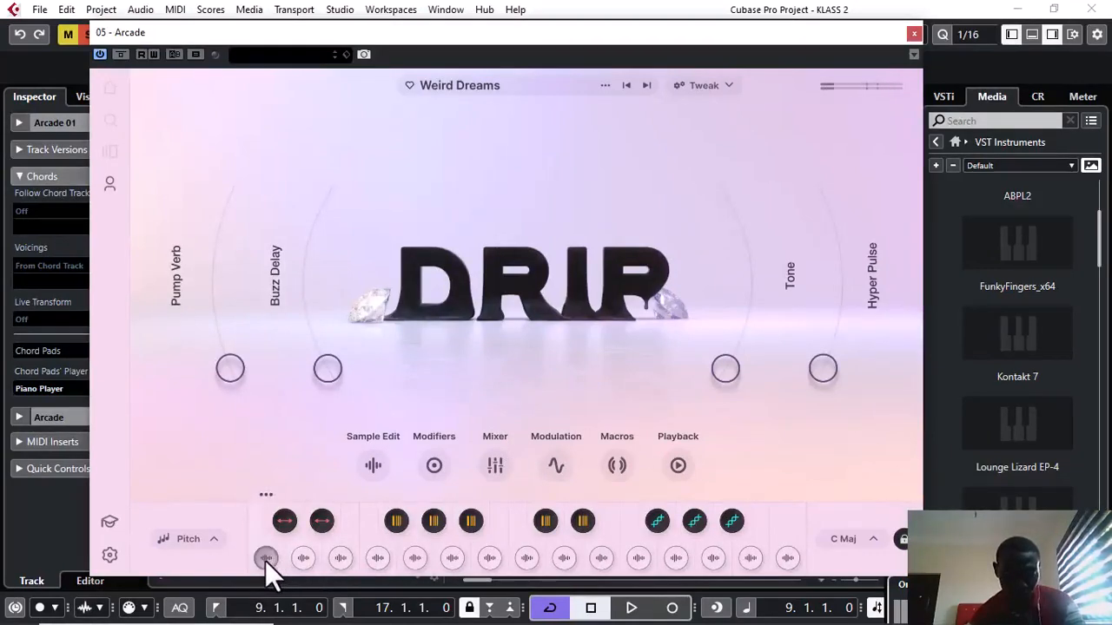
pyautogui.click(914, 34)
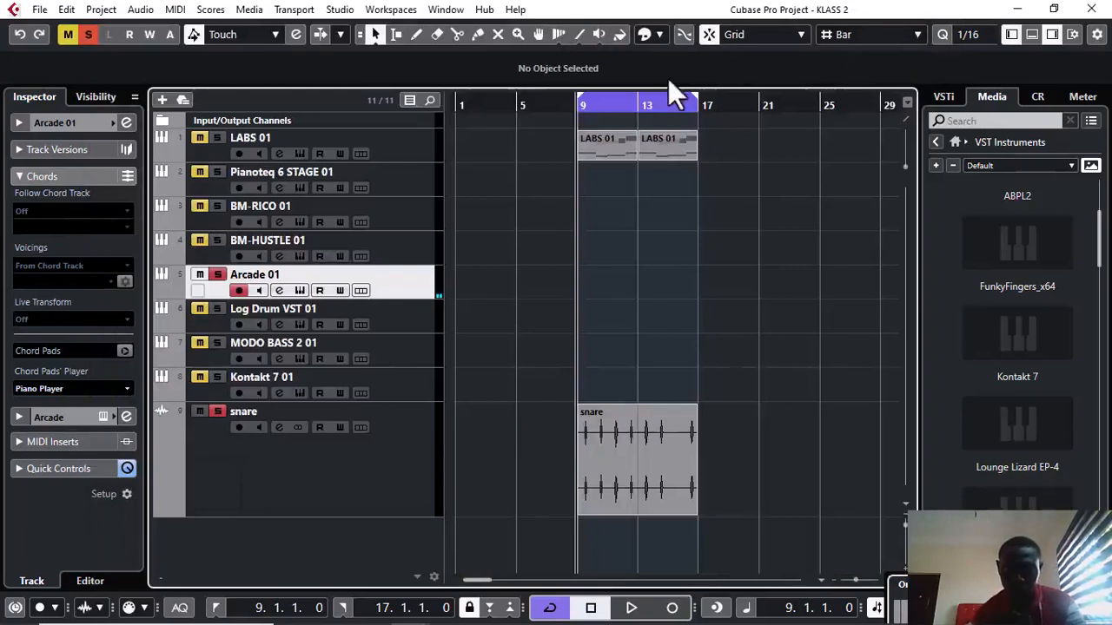
# Play the soloed snare audio from bar 9, and restart playback from a little before bar 9.
pyautogui.press('space')
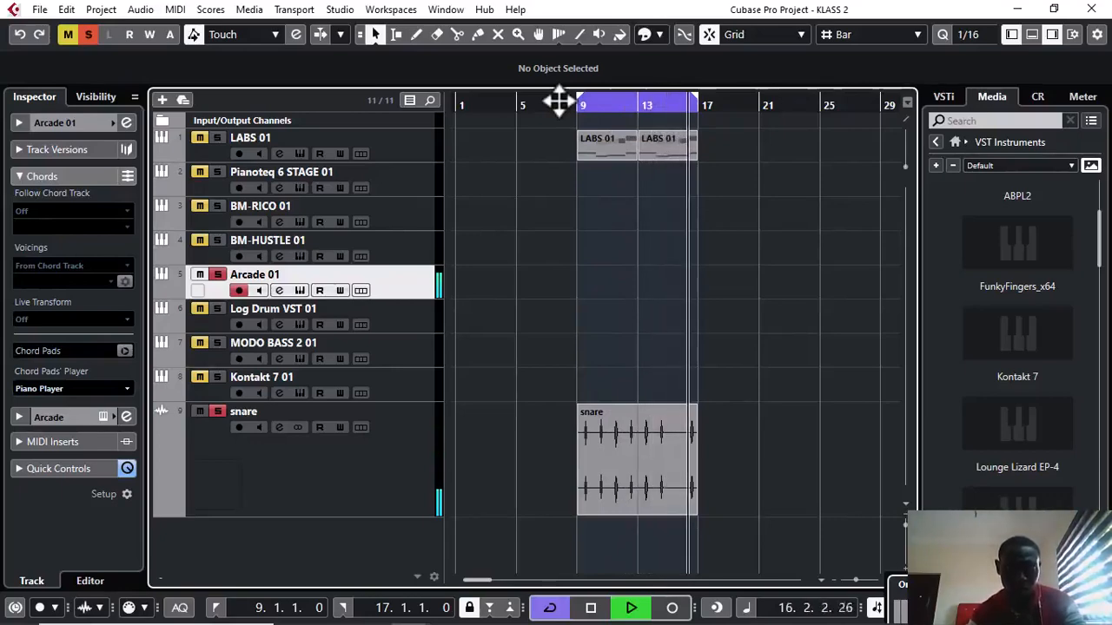
pyautogui.rightClick(557, 100)
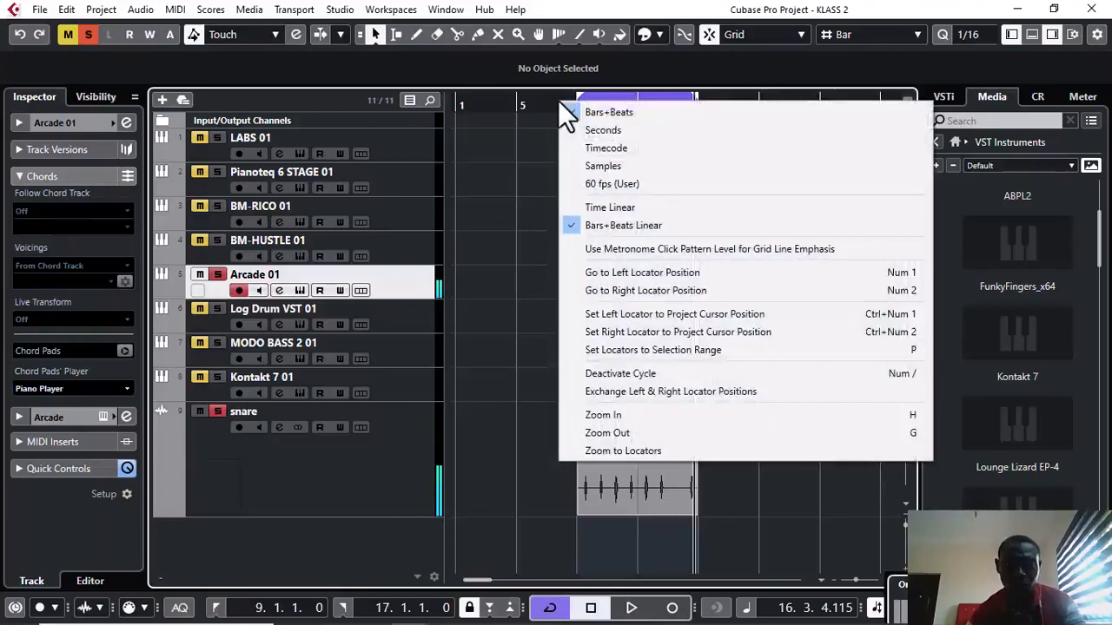
pyautogui.press('Escape')
pyautogui.moveTo(549, 101); pyautogui.dragTo(550, 108)
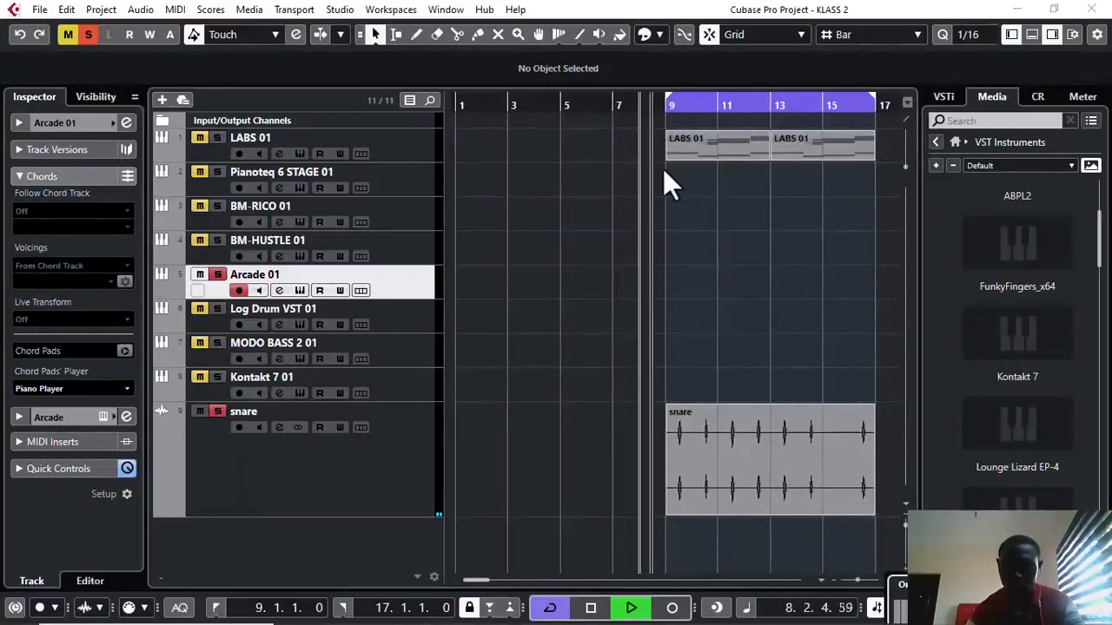
# Record a sustained C2 note on the Arcade 01 track, and align the note's start with bar 9 in the Key Editor.
pyautogui.press('KP_Multiply')
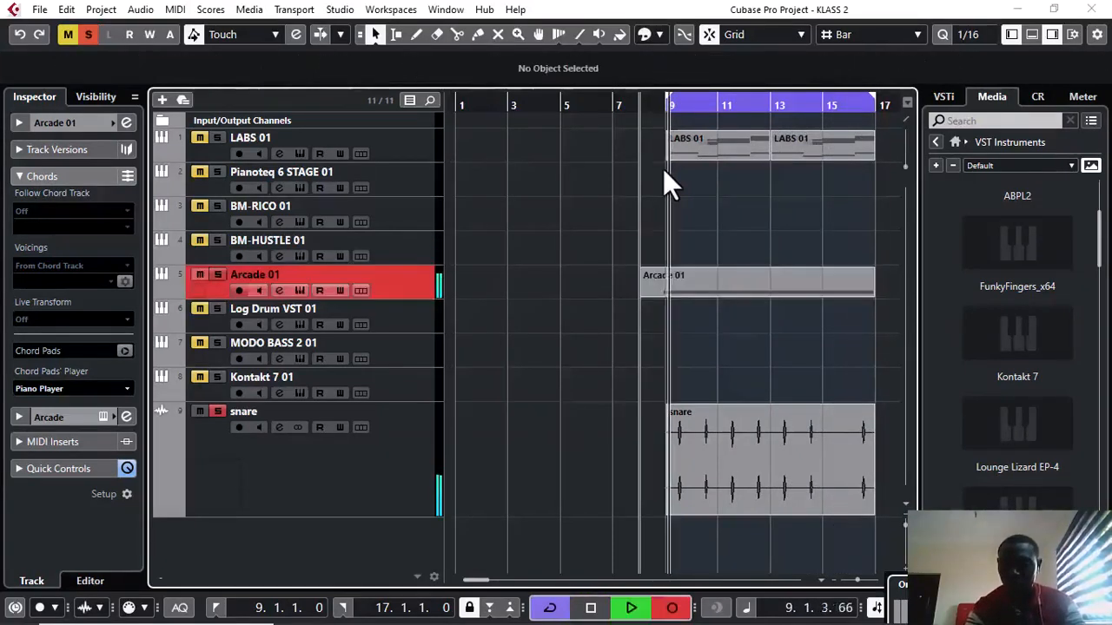
pyautogui.doubleClick(735, 280)
pyautogui.moveTo(341, 403); pyautogui.dragTo(547, 482)
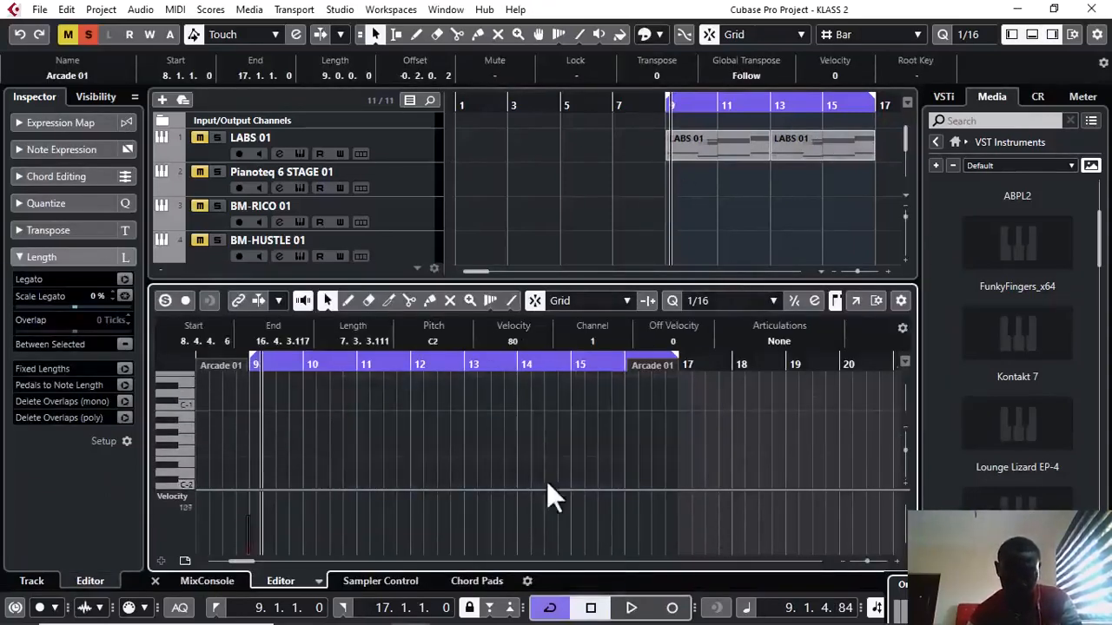
pyautogui.click(857, 299)
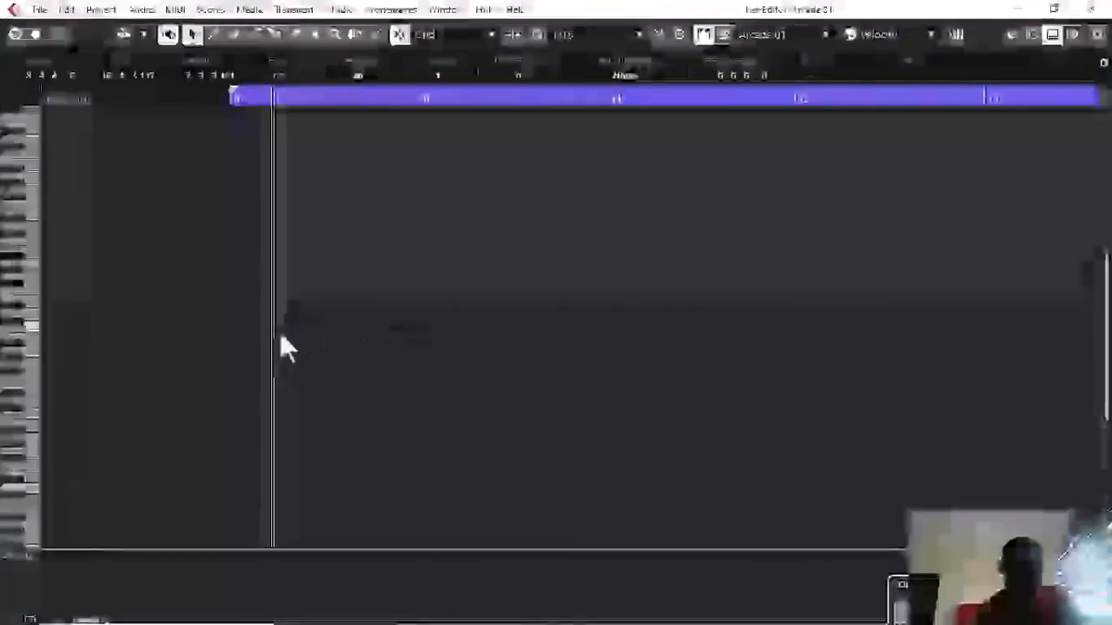
pyautogui.moveTo(267, 326); pyautogui.dragTo(273, 331)
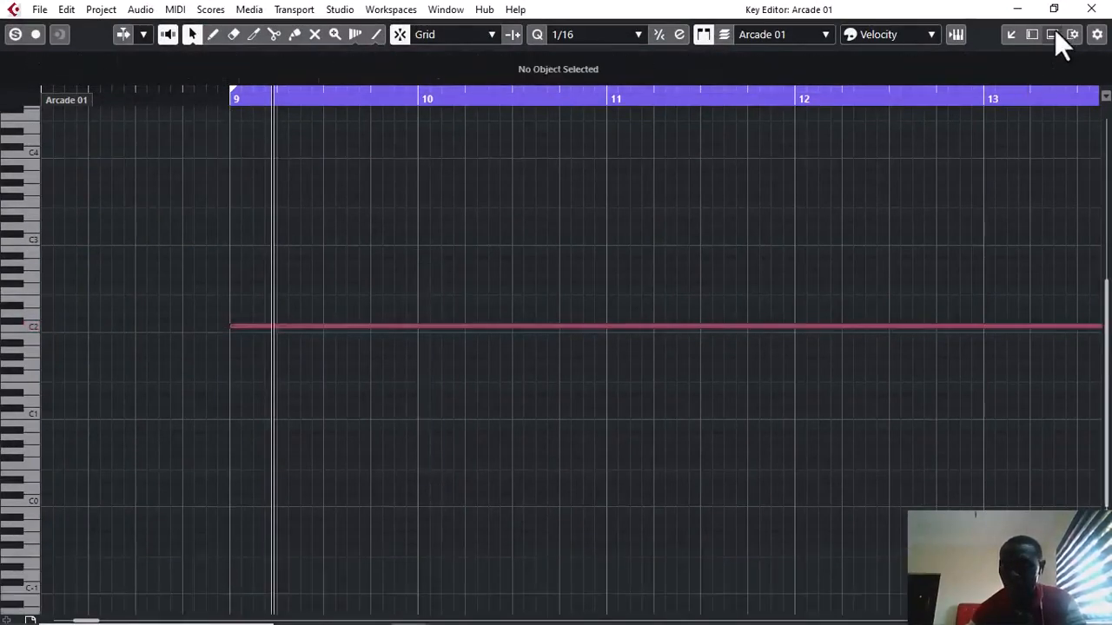
pyautogui.click(1092, 10)
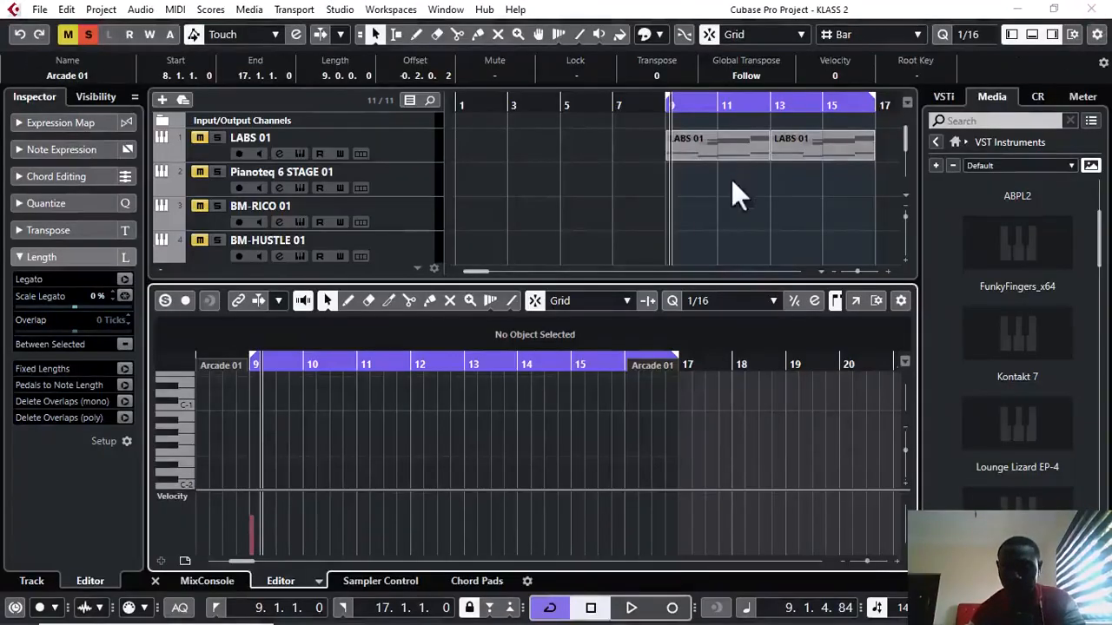
pyautogui.click(1031, 33)
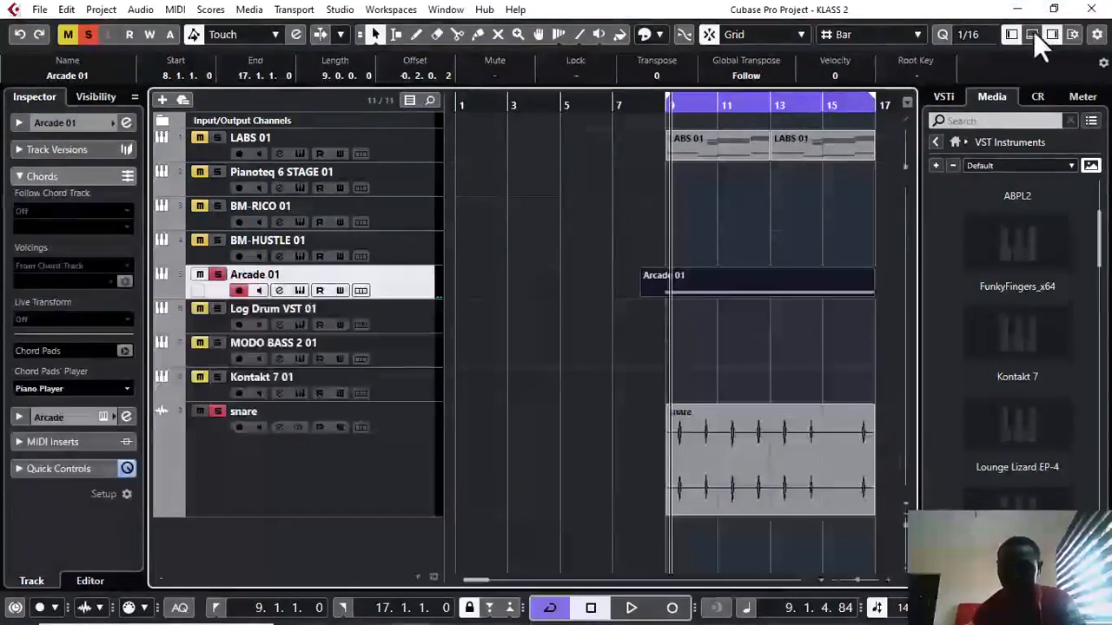
# Trim the start of the Arcade 01 part to bar 9 while playing it with the snare track.
pyautogui.press('space')
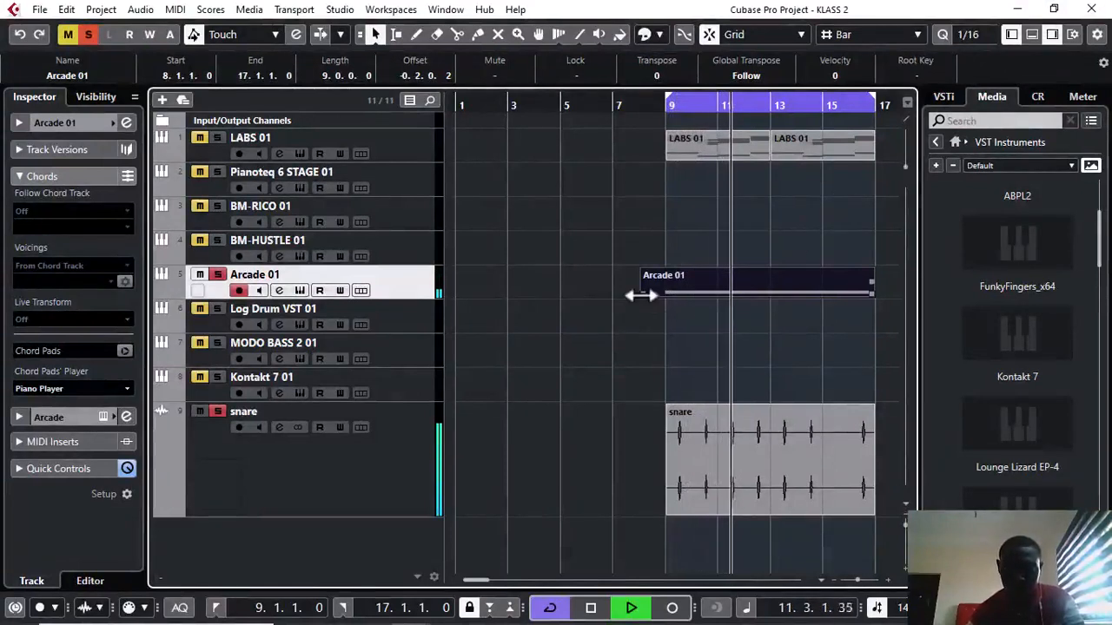
pyautogui.moveTo(641, 294); pyautogui.dragTo(666, 296)
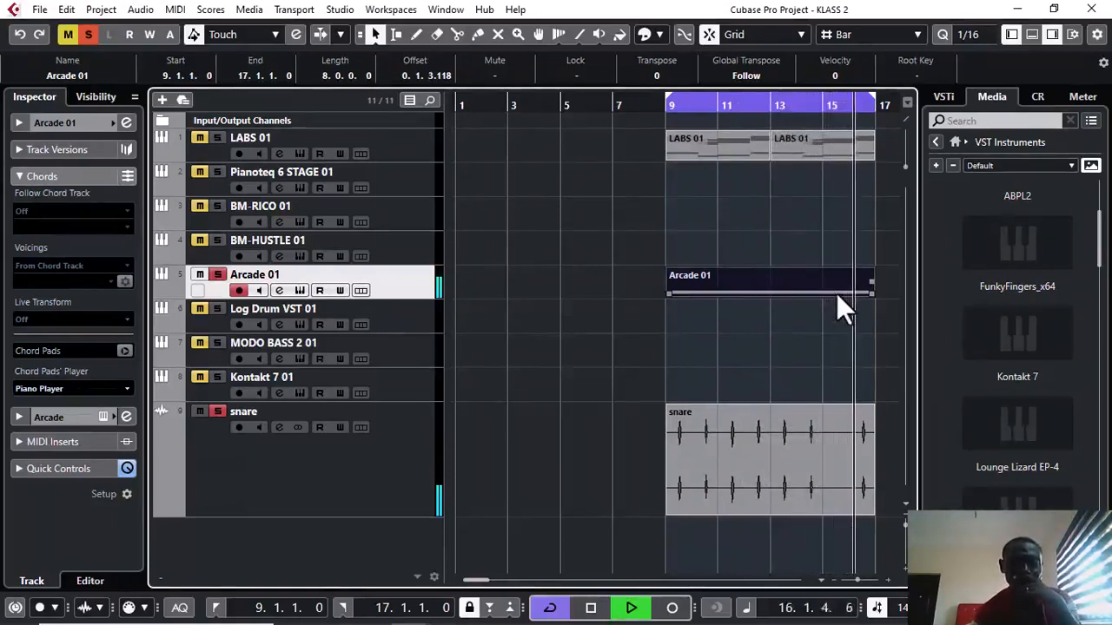
pyautogui.press('space')
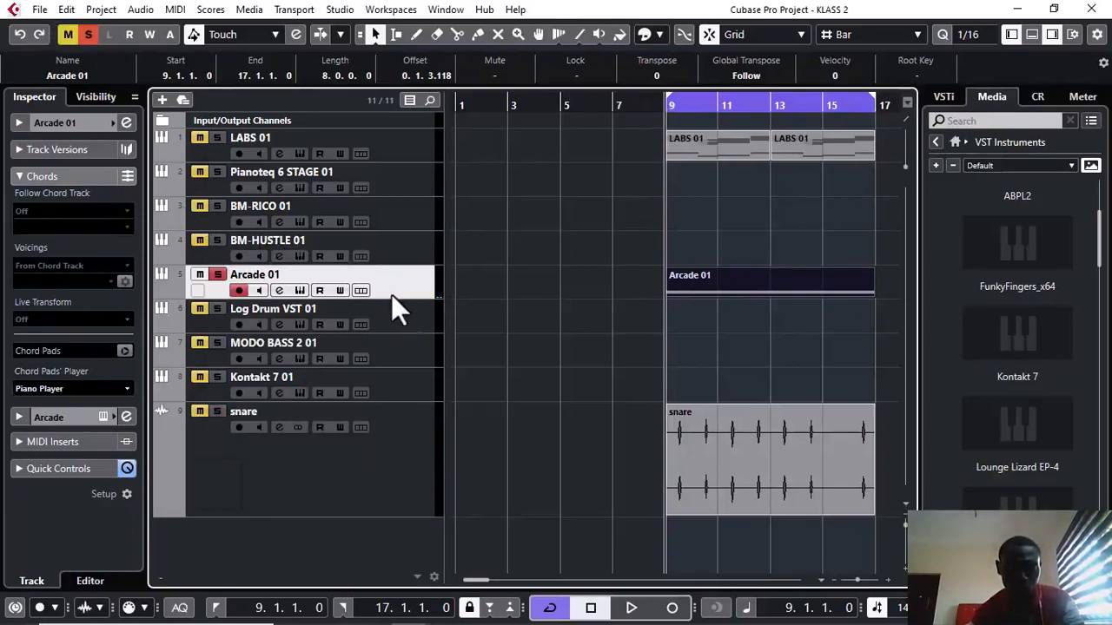
# Export the soloed Arcade 01 part as the audio mixdown "kik", and import it as a new audio track with the default import options.
pyautogui.click(40, 8)
pyautogui.moveTo(174, 264)
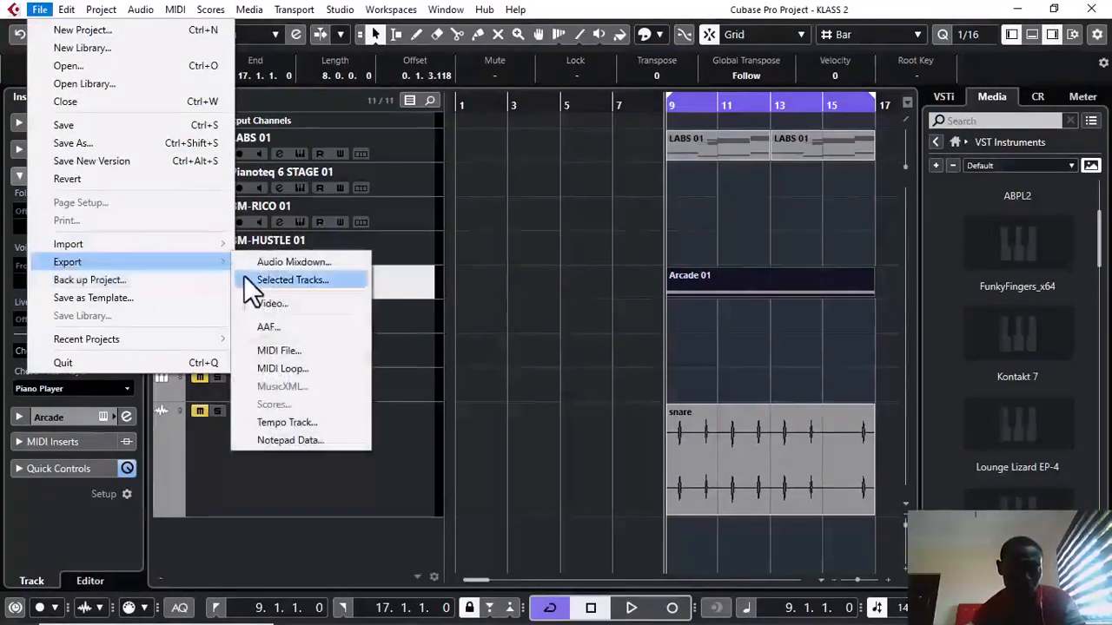
pyautogui.click(250, 261)
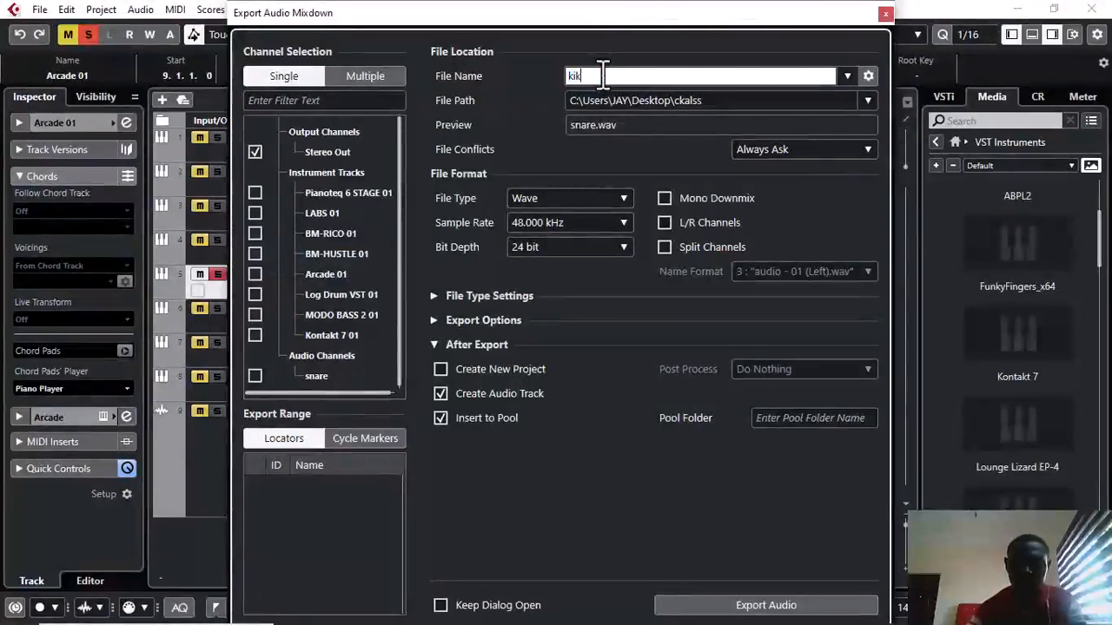
pyautogui.click(673, 605)
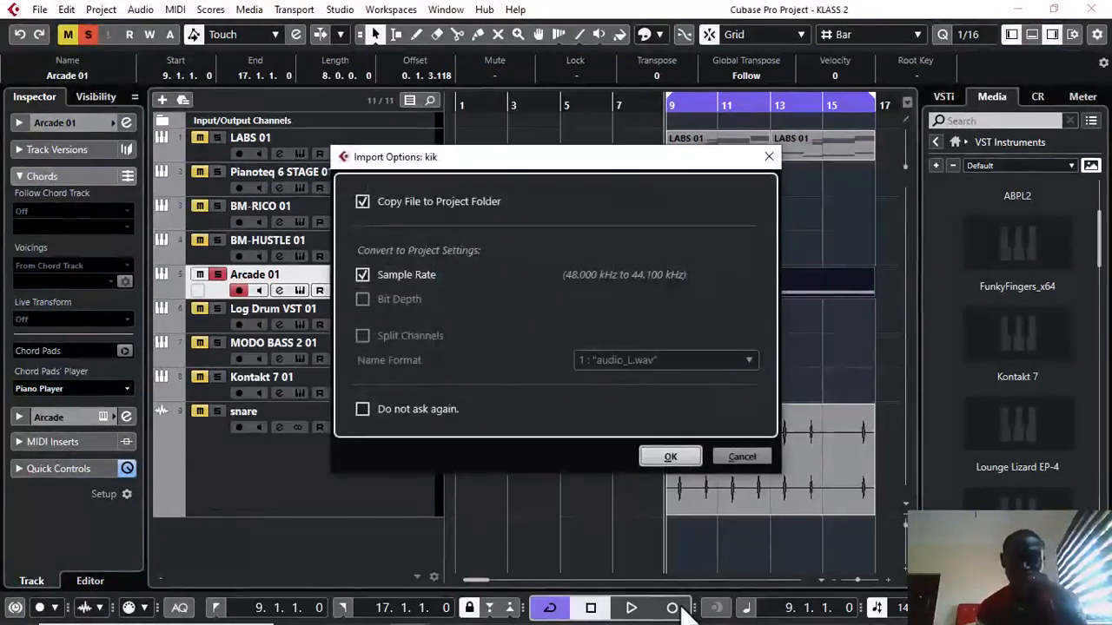
pyautogui.click(673, 457)
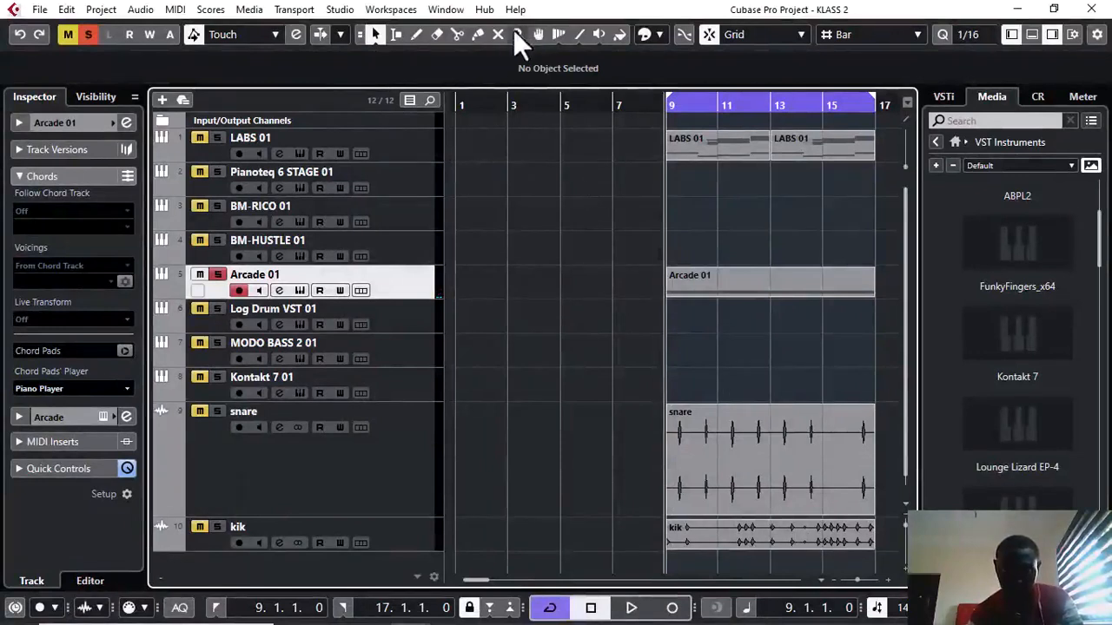
# Mute the Arcade 01 part, and play the kik and snare tracks soloed together in place of the Arcade 01 track.
pyautogui.click(700, 281)
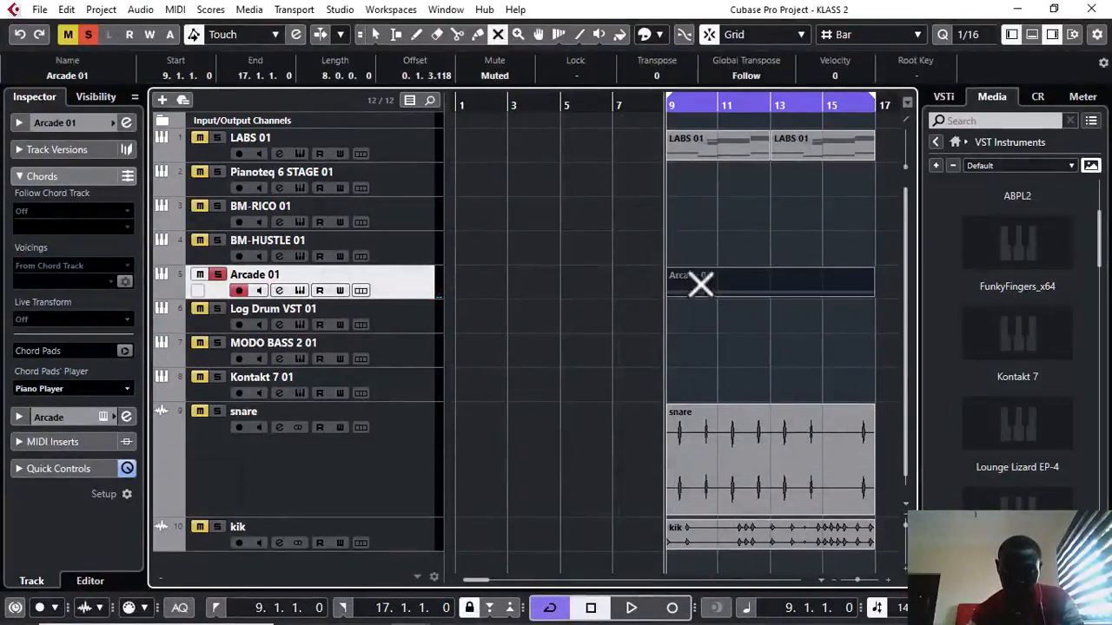
pyautogui.click(217, 274)
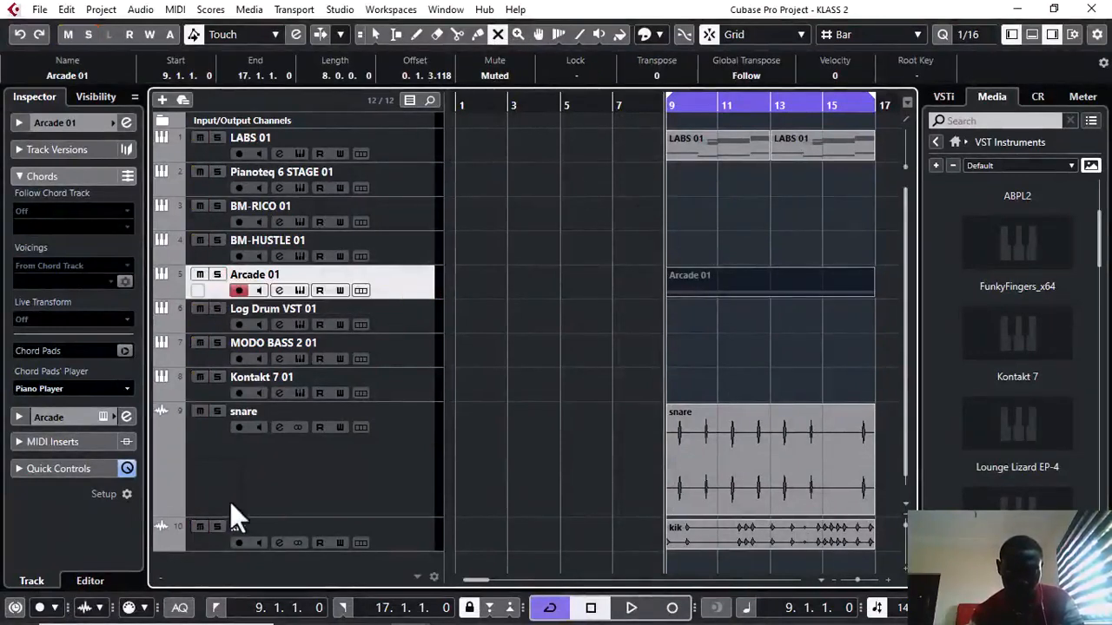
pyautogui.click(217, 526)
pyautogui.press('space')
pyautogui.click(217, 412)
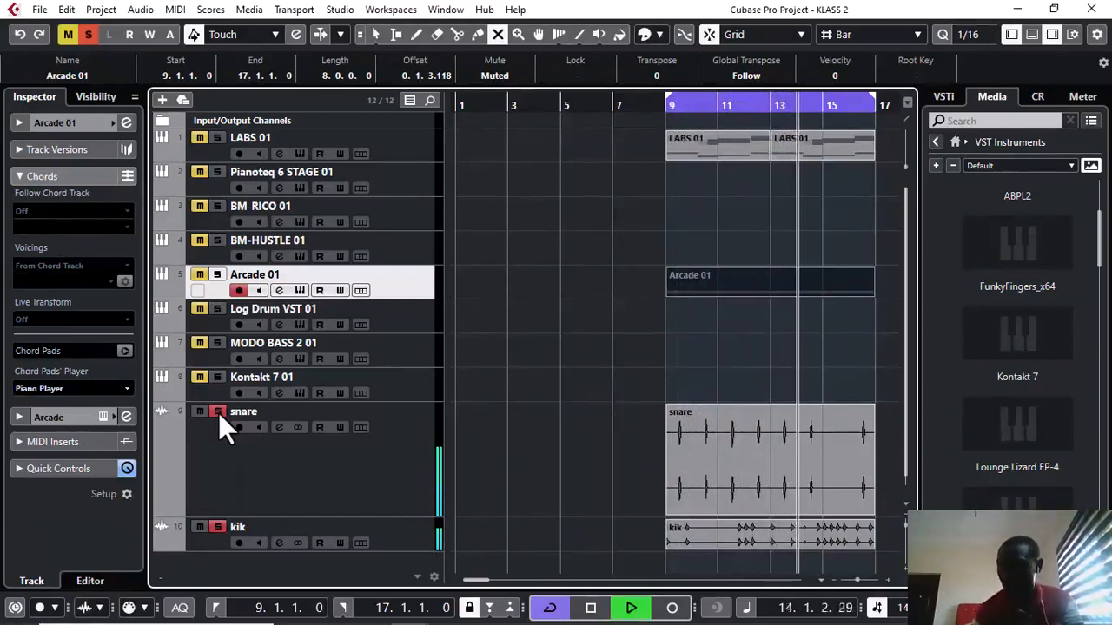
pyautogui.press('space')
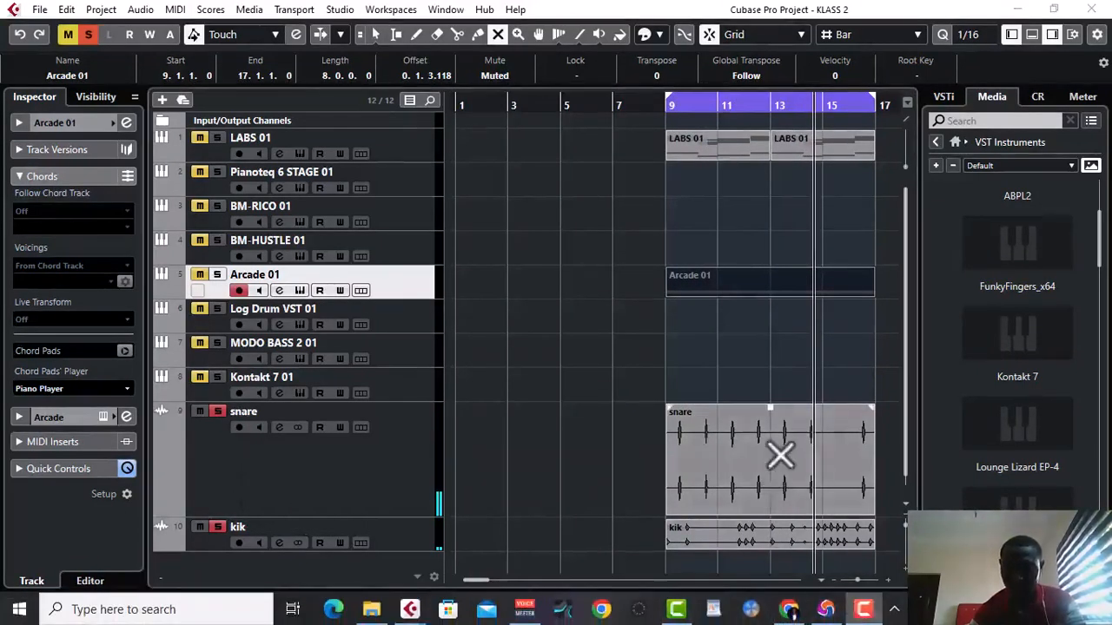
# Switch back to the Object Selection tool, and play the soloed snare and kik loop again from bar 9.
pyautogui.press('1')
pyautogui.press('KP_1')
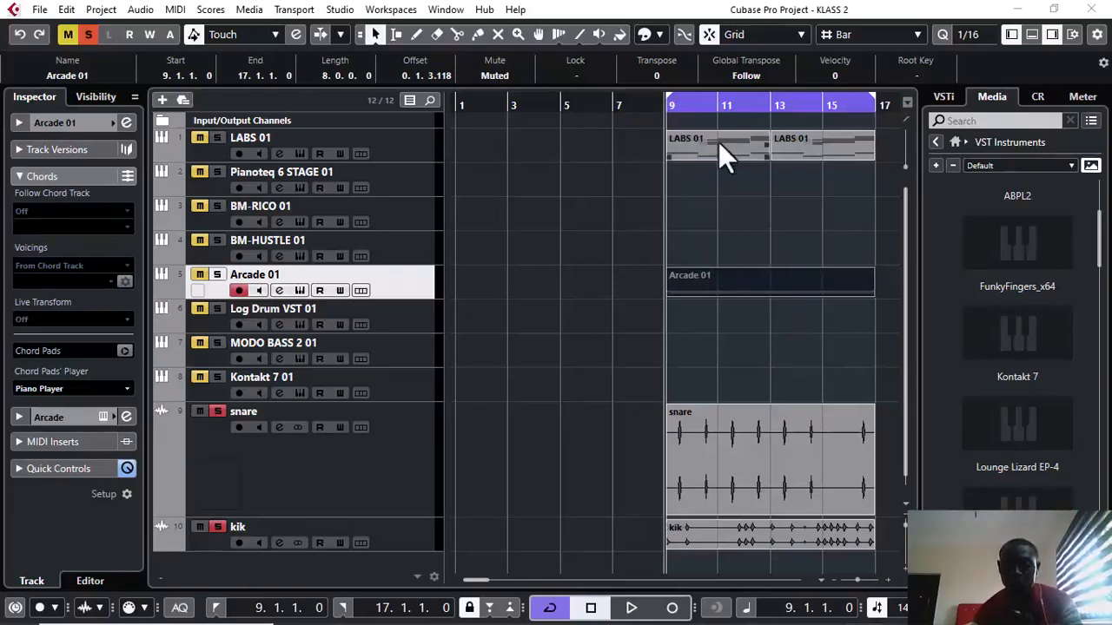
pyautogui.rightClick(665, 104)
pyautogui.click(594, 120)
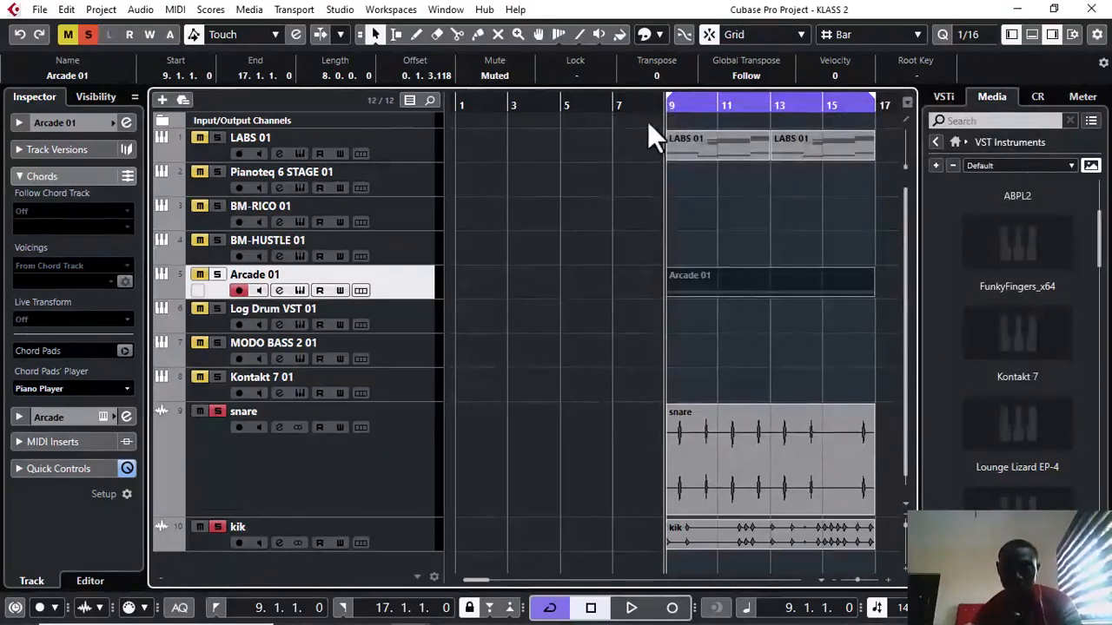
pyautogui.press('space')
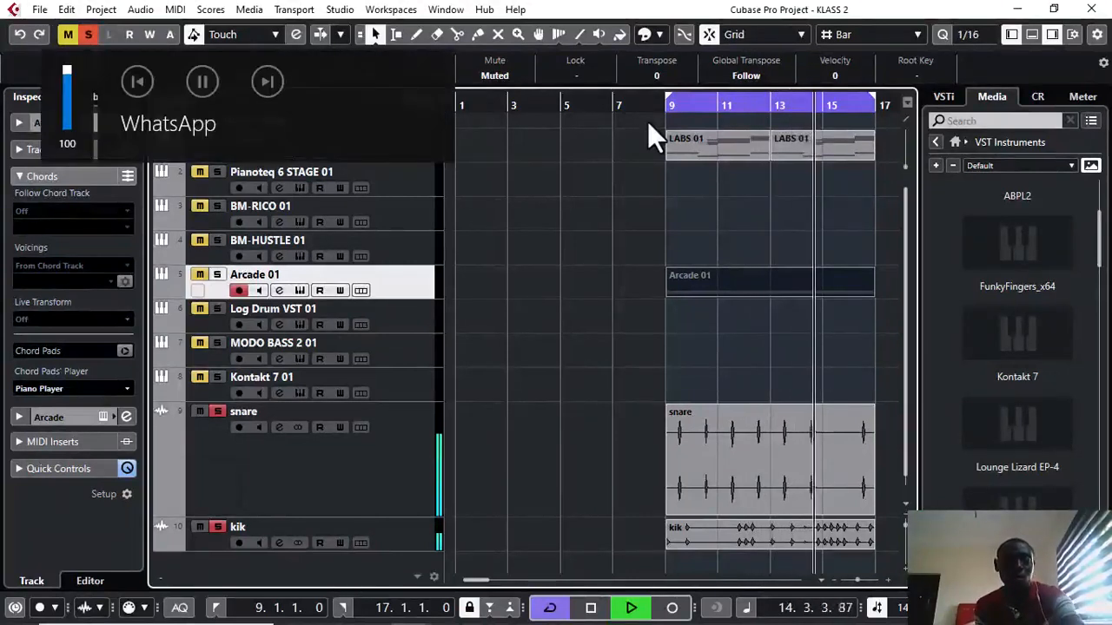
pyautogui.click(651, 172)
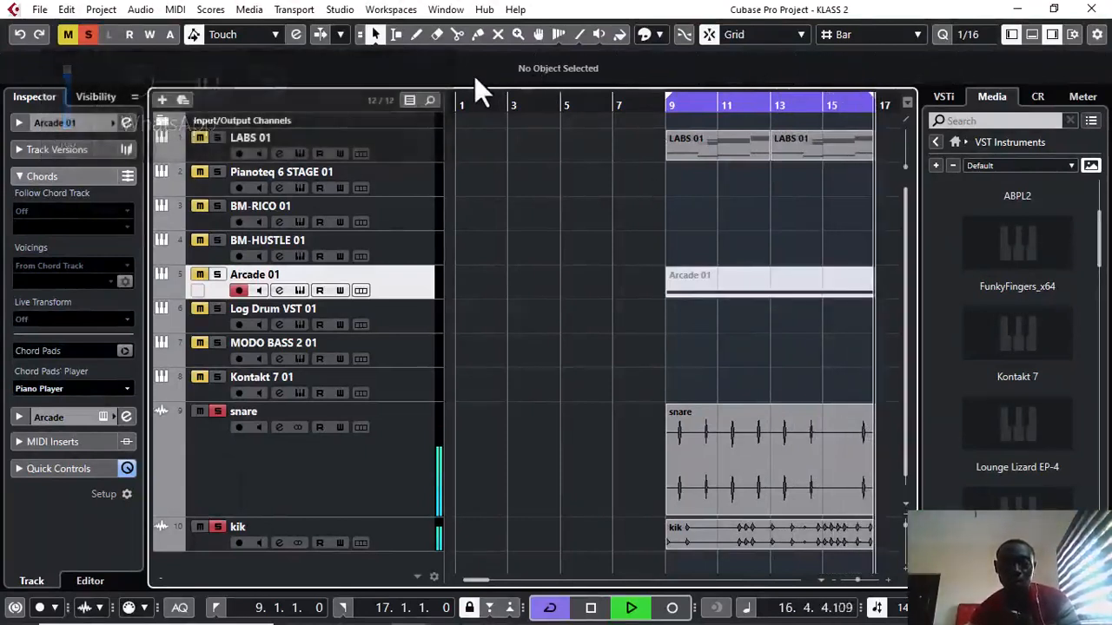
pyautogui.press('space')
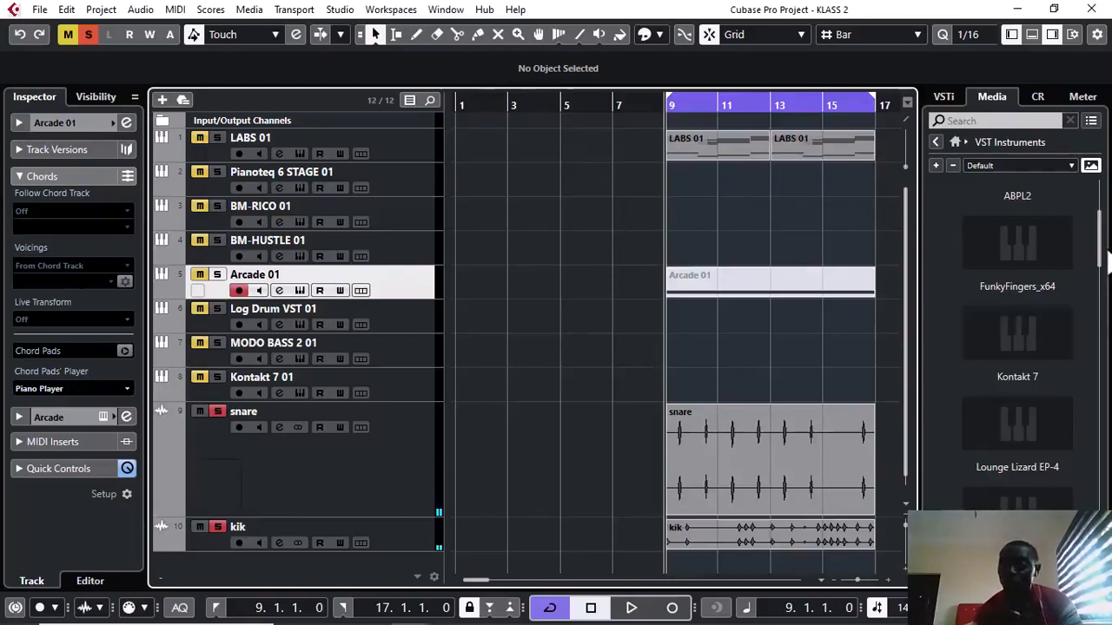
# Solo the Kontakt 7 01 track as well, and open its instrument at the Files browser.
pyautogui.scroll(-1, 1100, 250)
pyautogui.moveTo(1103, 259)
pyautogui.mouseDown()
pyautogui.moveTo(1097, 339)
pyautogui.moveTo(1086, 252)
pyautogui.mouseUp()
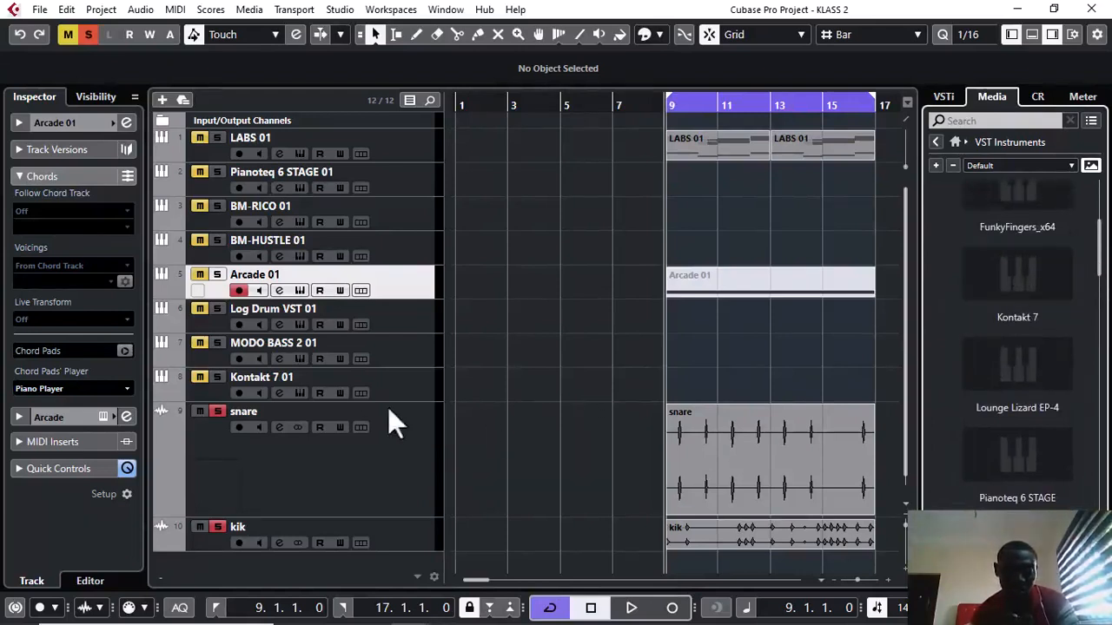
pyautogui.click(218, 379)
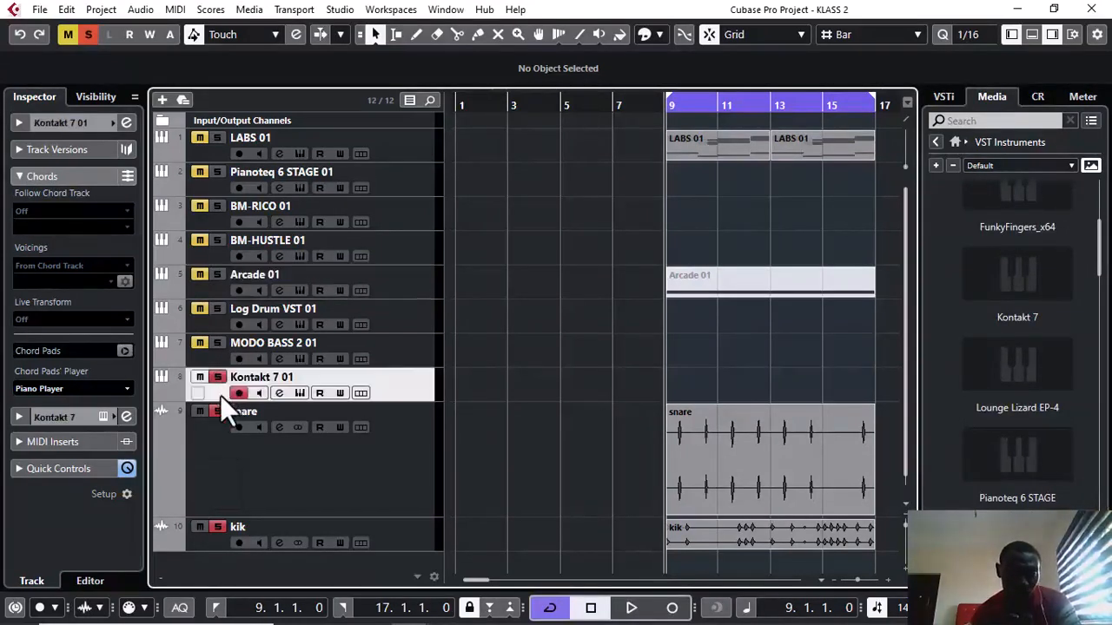
pyautogui.click(299, 393)
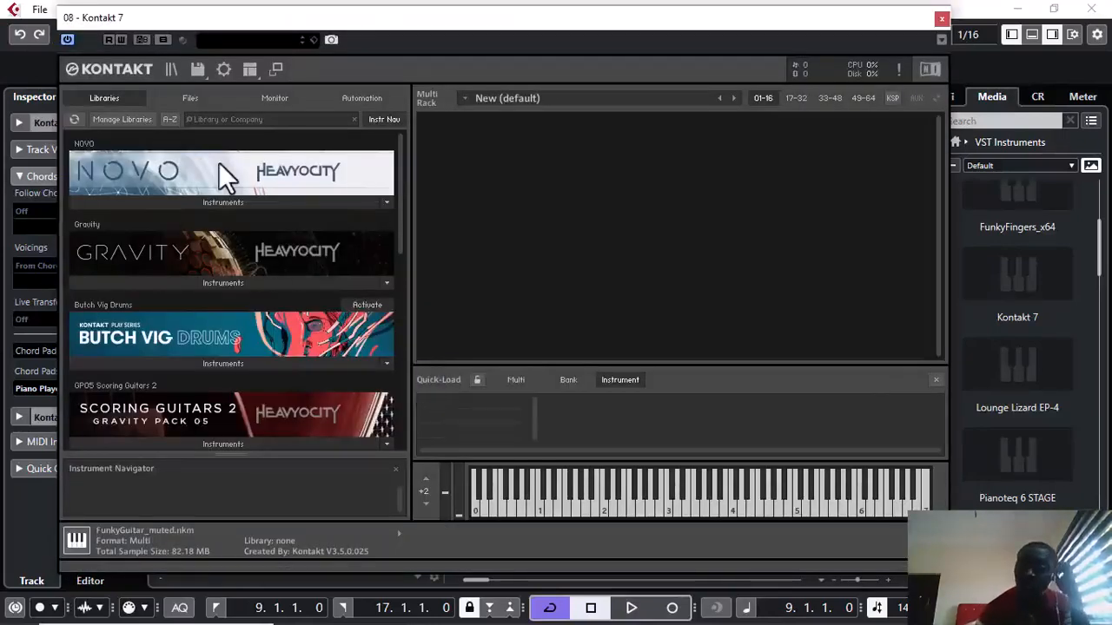
pyautogui.click(192, 93)
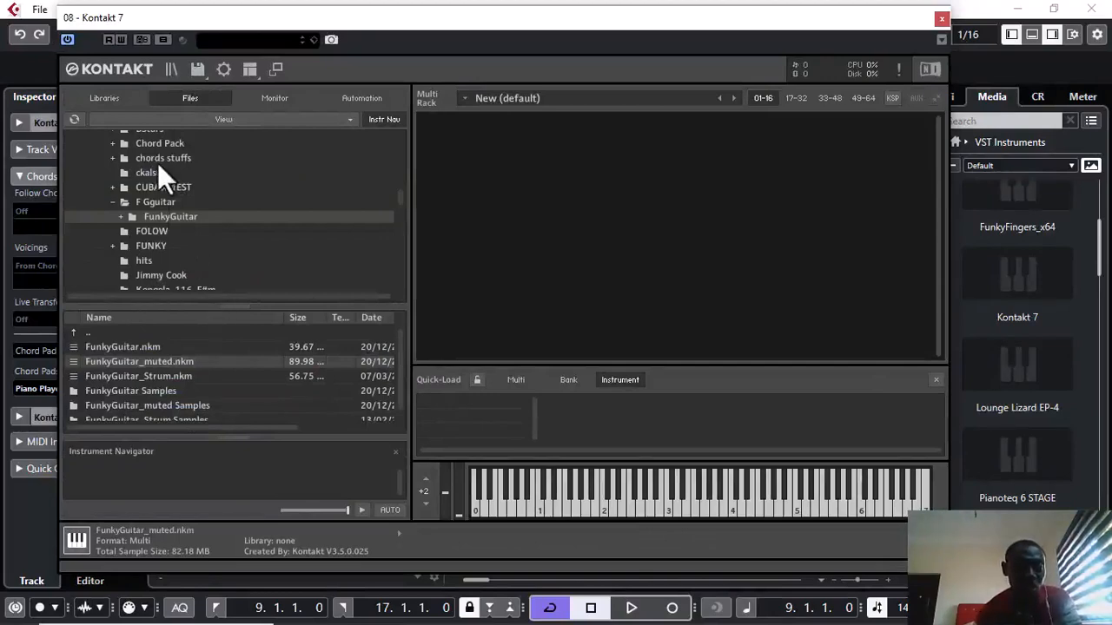
# Check the desktop folders, return to Kontakt, and browse its file tree of desktop and user folders for an instrument.
pyautogui.press('super+d')
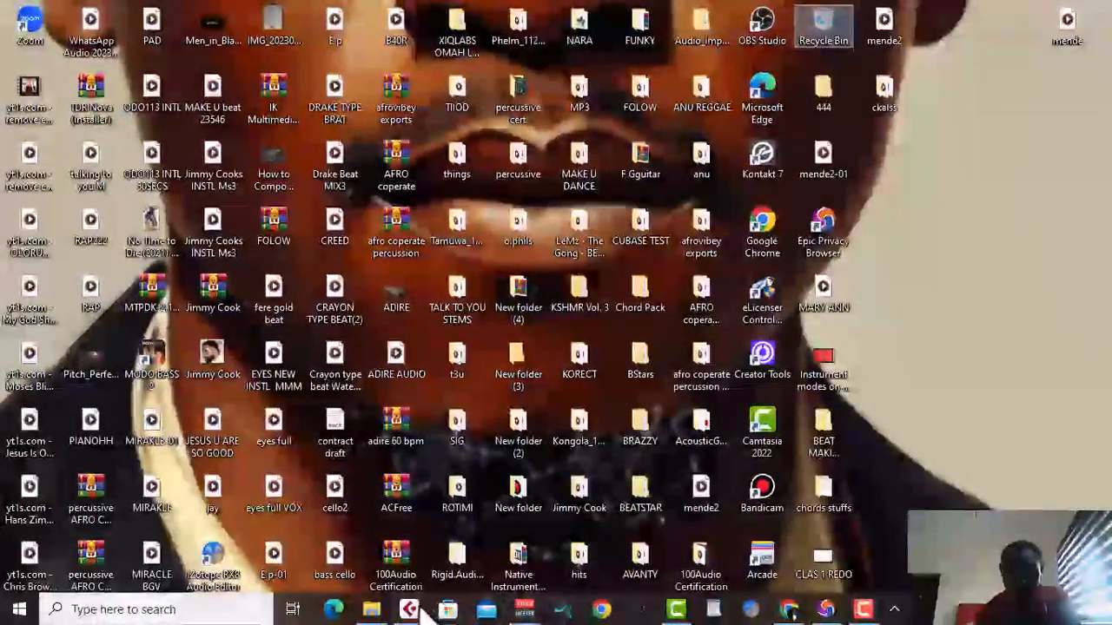
pyautogui.moveTo(406, 606)
pyautogui.click(339, 541)
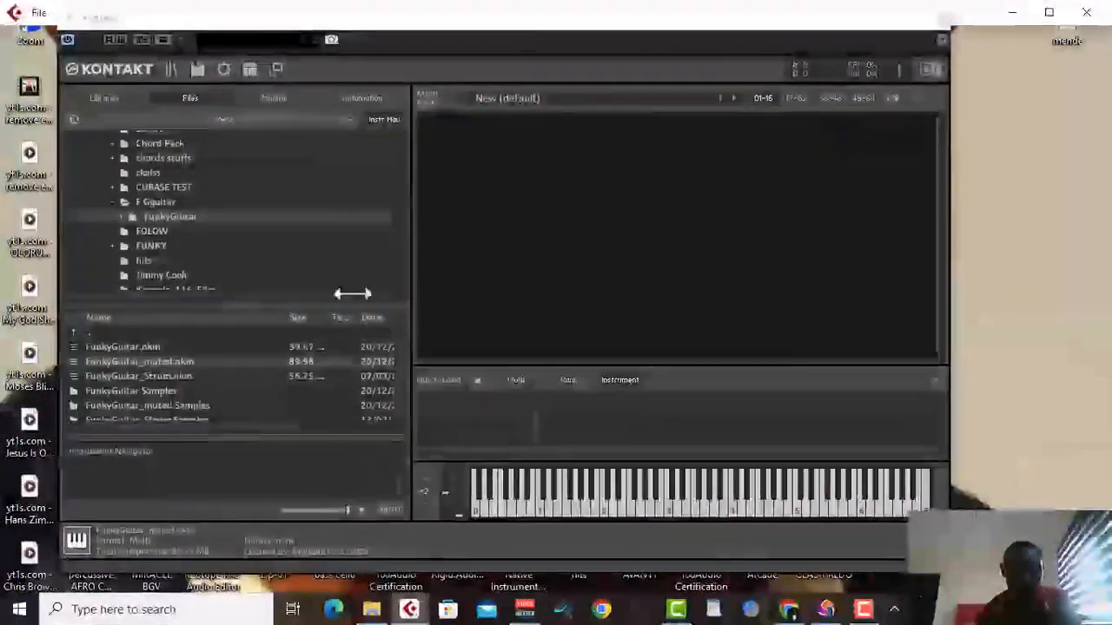
pyautogui.scroll(6, 243, 218)
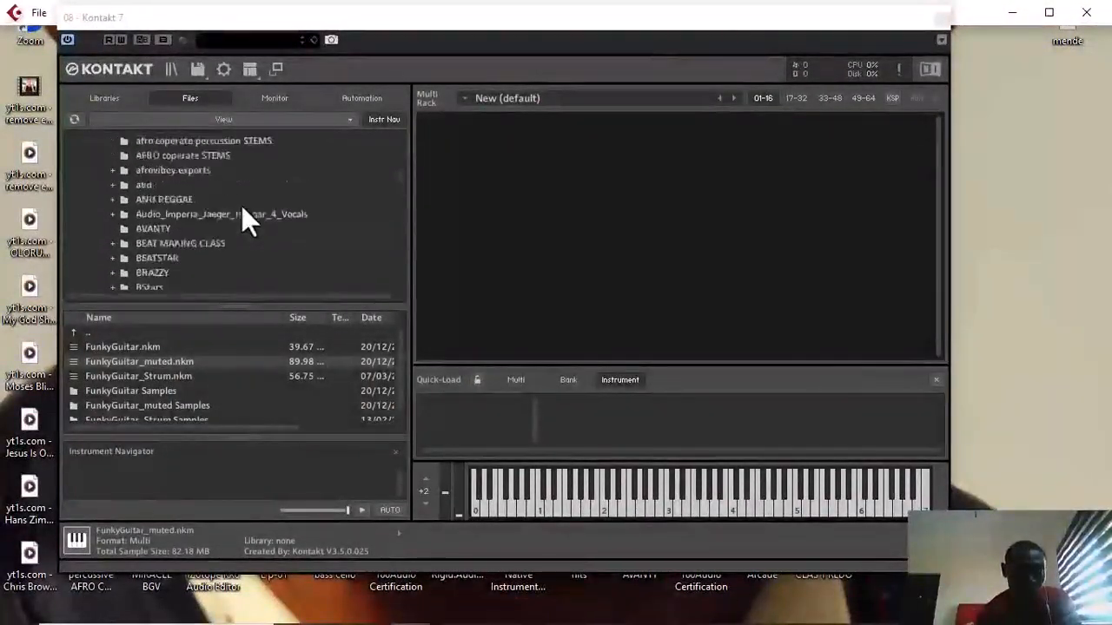
pyautogui.scroll(8, 243, 208)
pyautogui.scroll(-12, 243, 209)
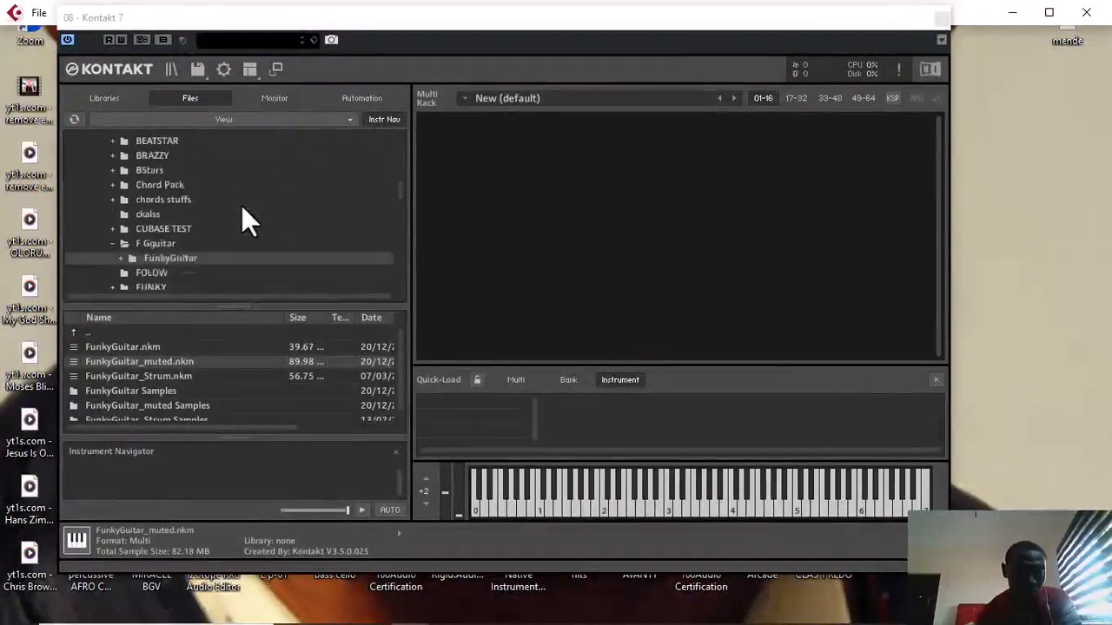
pyautogui.scroll(-12, 243, 209)
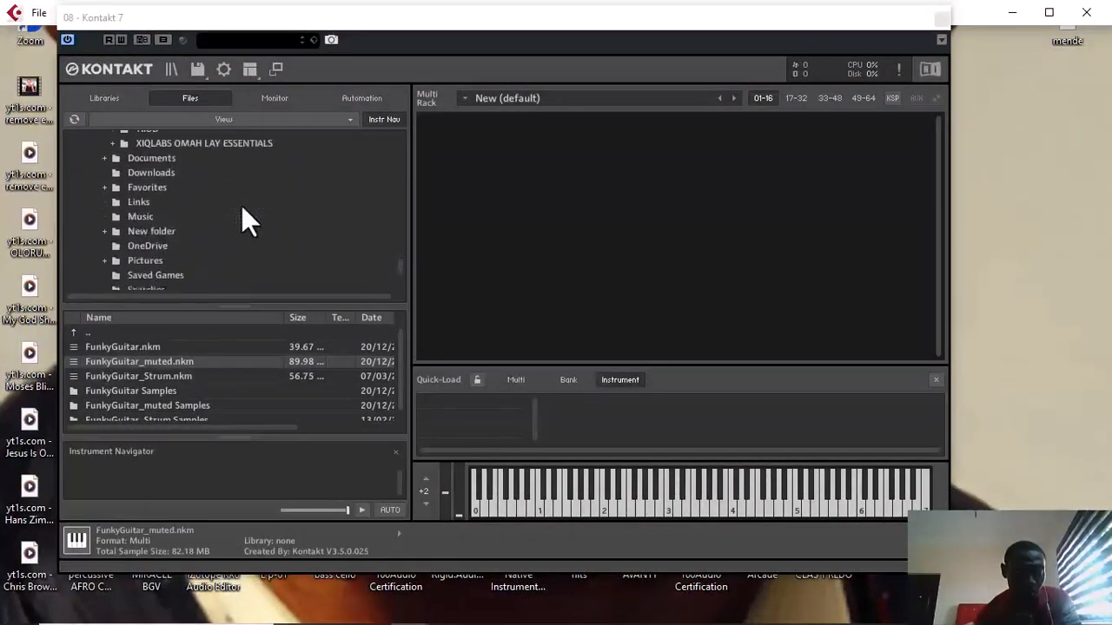
pyautogui.scroll(-3, 249, 220)
# Browse the folders on the UNTITLED (D:) drive and check the installed Kontakt libraries for a usable instrument.
pyautogui.click(134, 281)
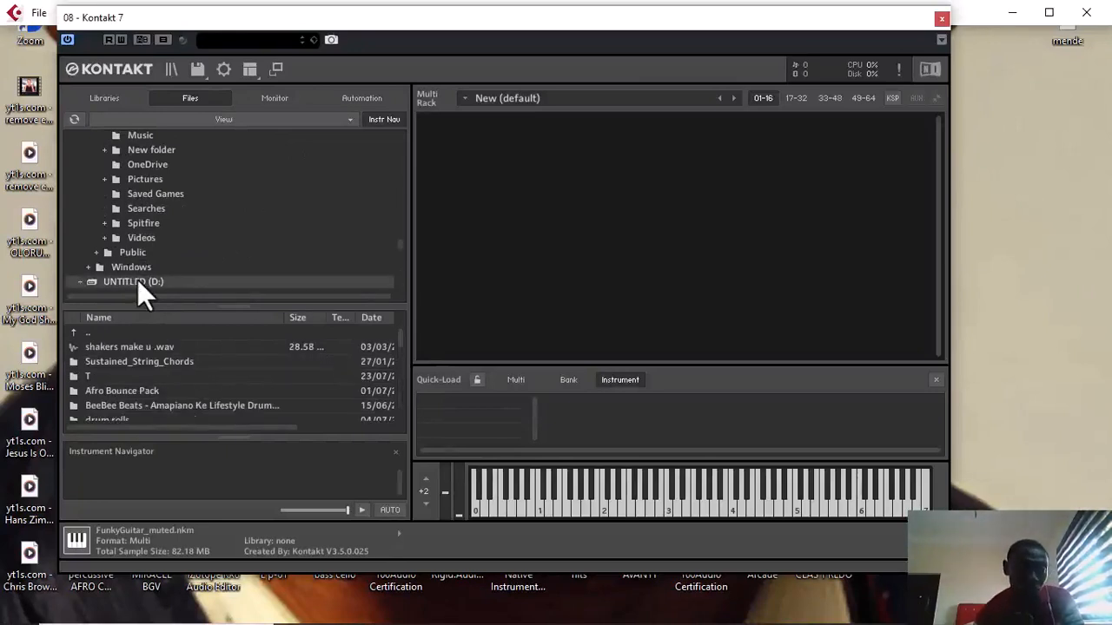
pyautogui.scroll(-5, 137, 280)
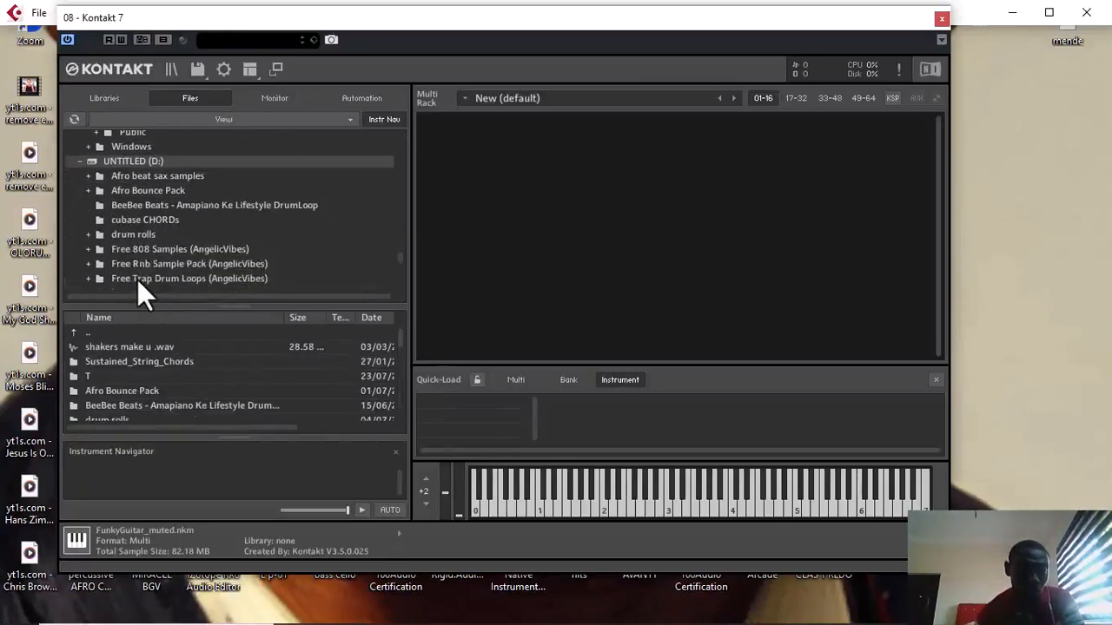
pyautogui.scroll(-4, 137, 280)
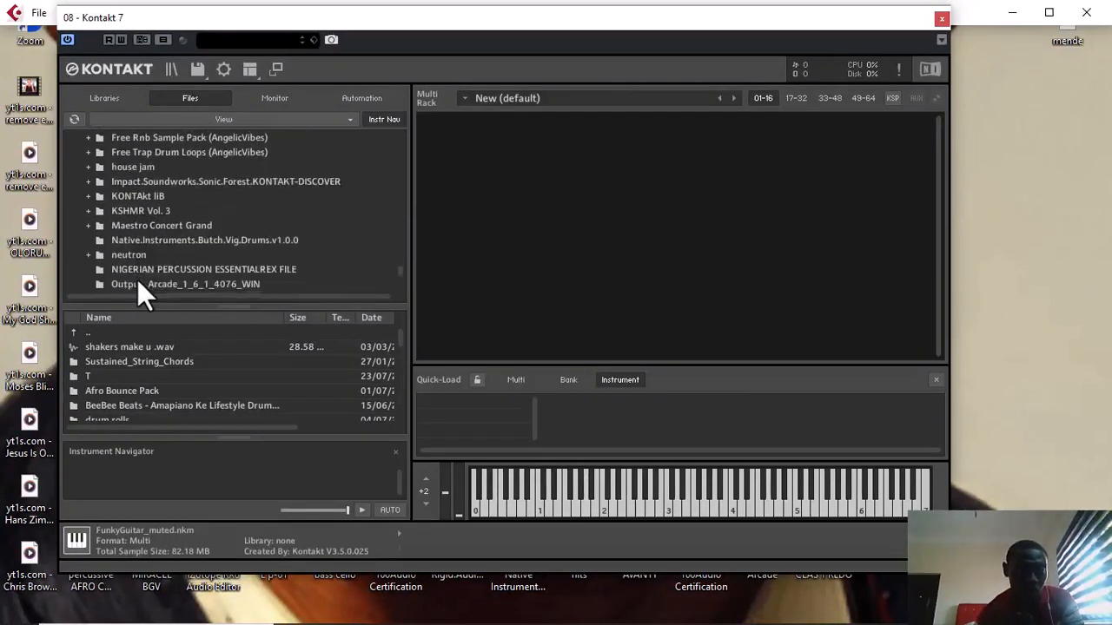
pyautogui.scroll(-2, 137, 280)
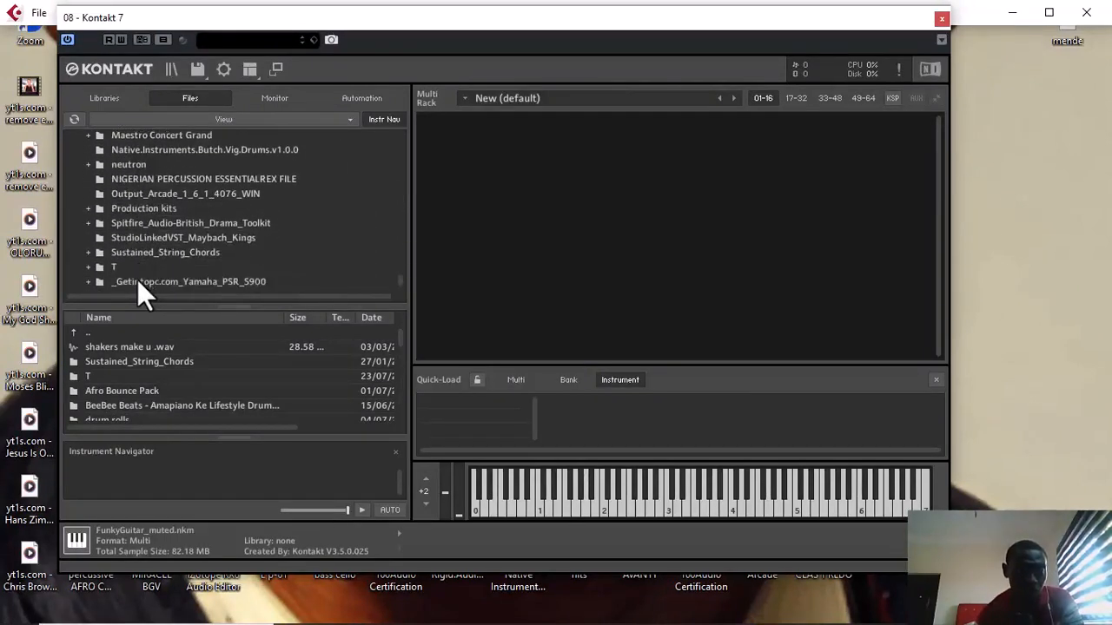
pyautogui.scroll(1, 137, 280)
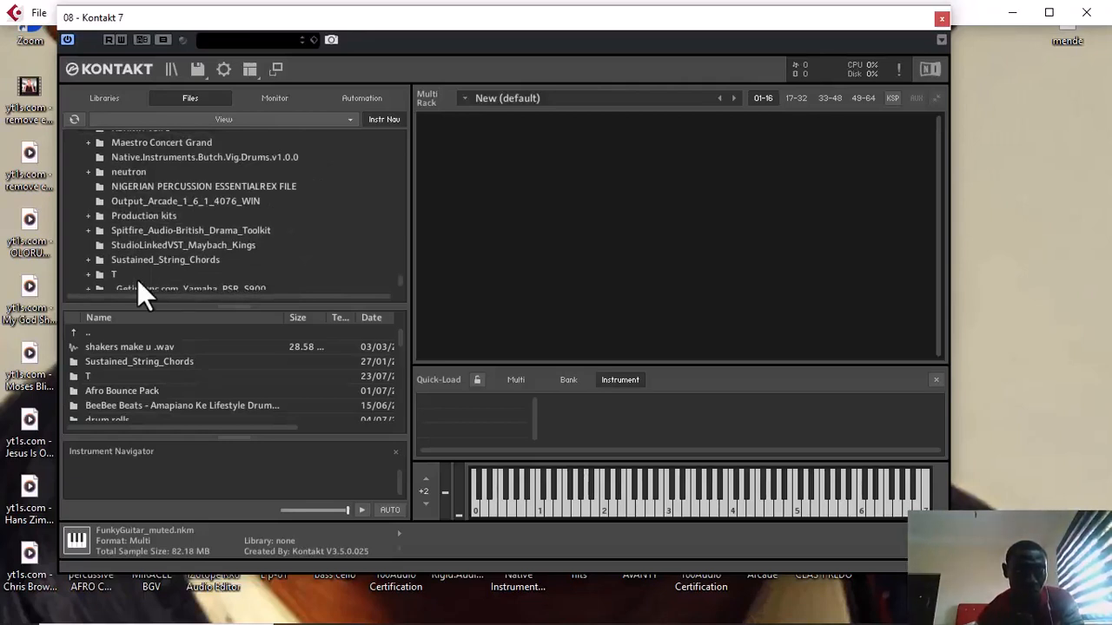
pyautogui.click(109, 97)
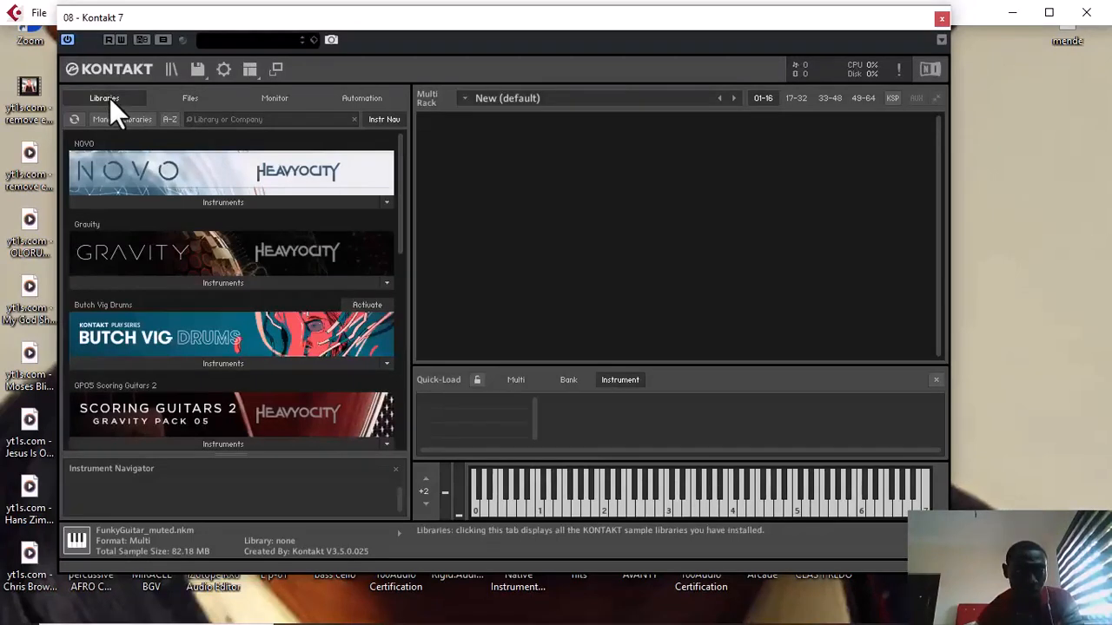
pyautogui.click(186, 98)
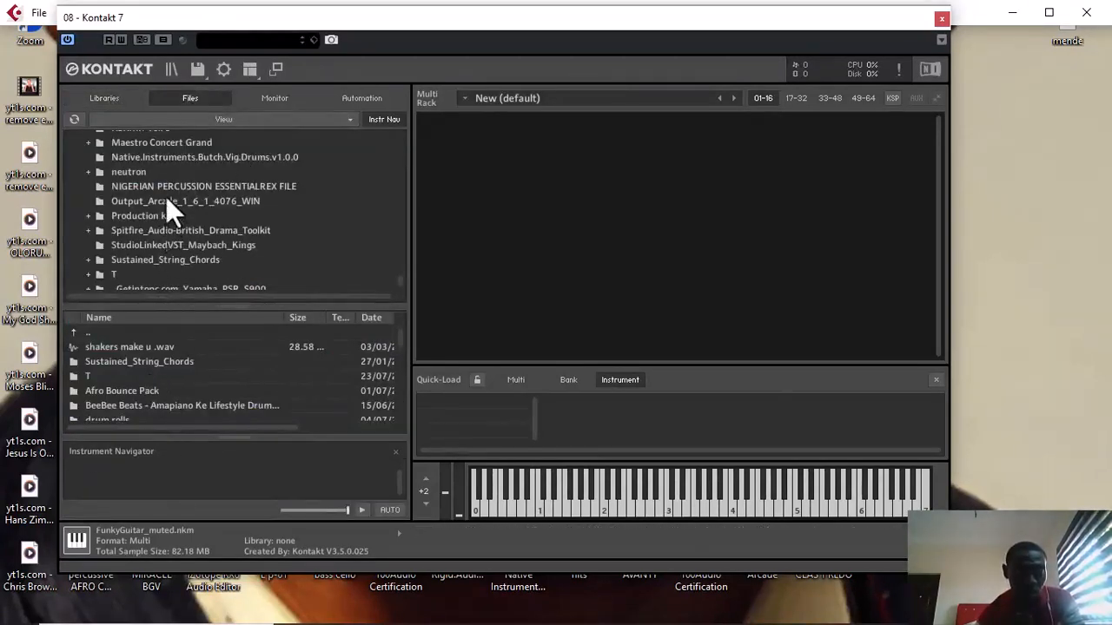
# Examine the FunkyGuitar folder, and open the StudioLinked.Zaytoven.Funky.Fingers.v1.0.1 folder inside FUNKY.
pyautogui.scroll(-10, 167, 198)
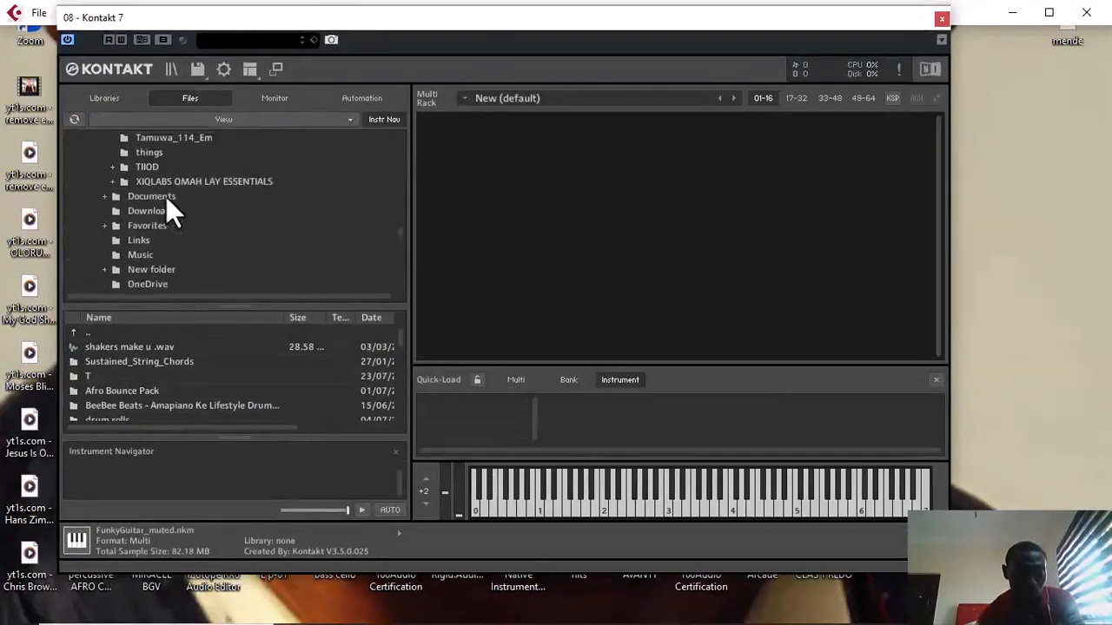
pyautogui.scroll(10, 167, 198)
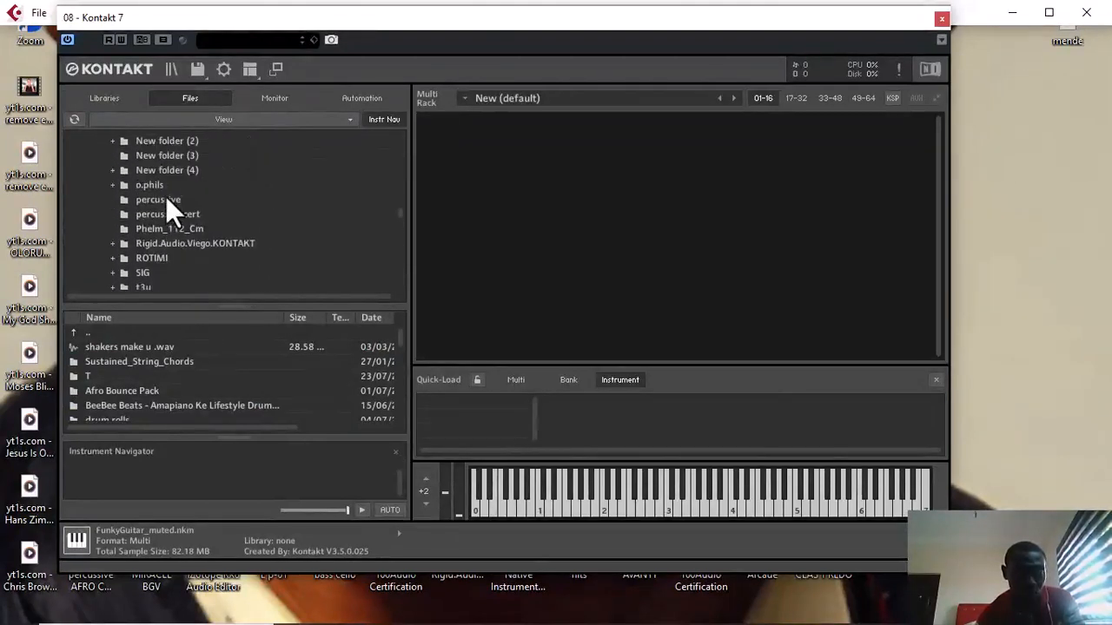
pyautogui.scroll(8, 170, 209)
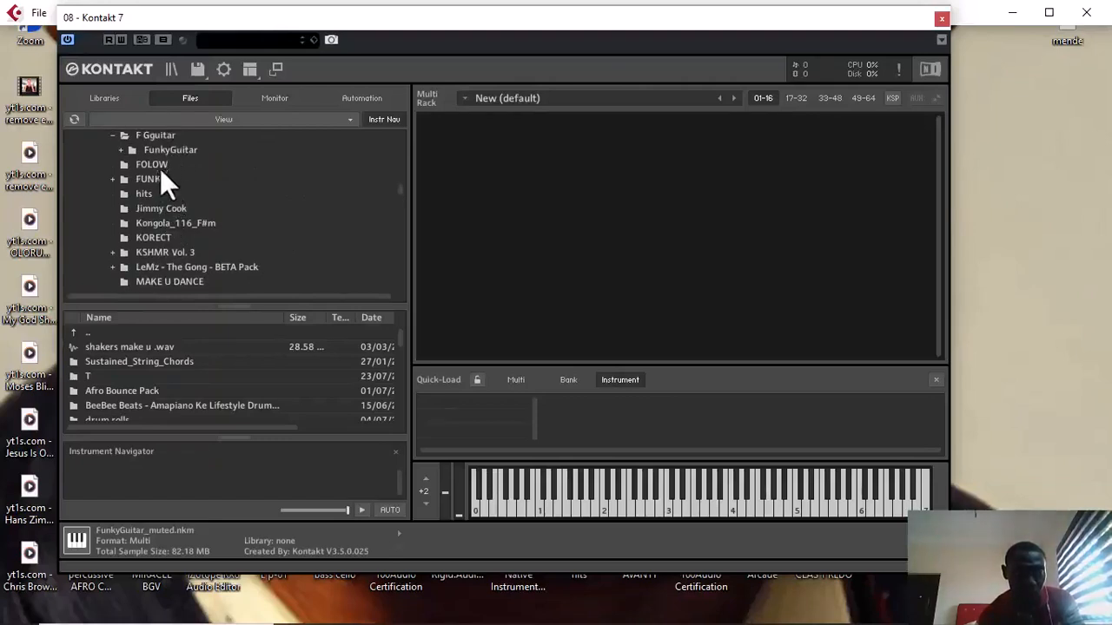
pyautogui.scroll(1, 161, 175)
pyautogui.doubleClick(164, 162)
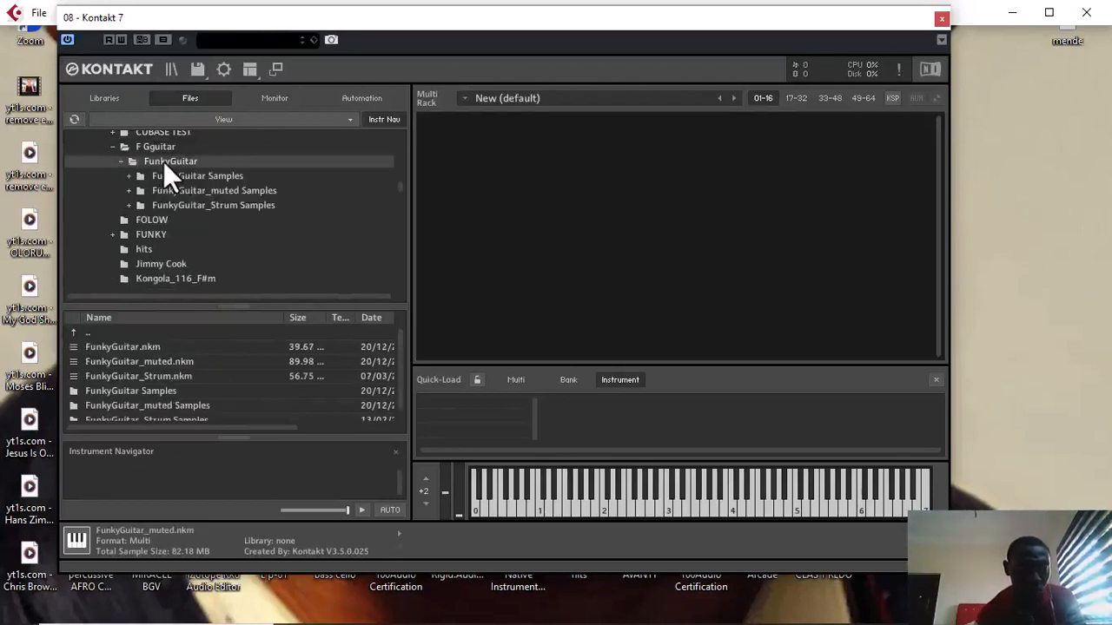
pyautogui.doubleClick(155, 236)
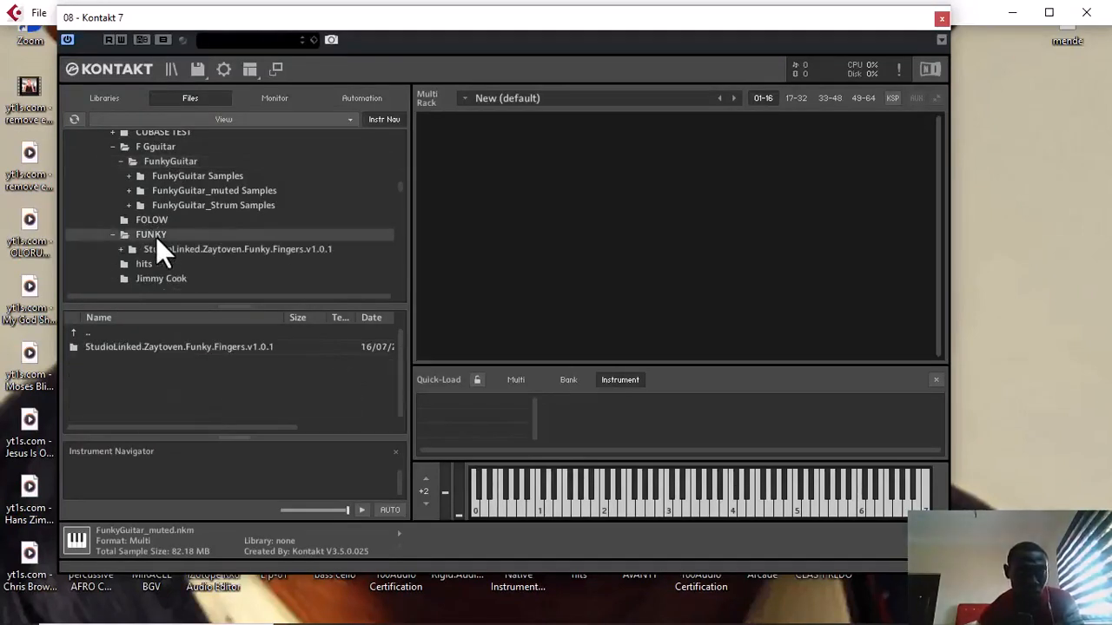
pyautogui.doubleClick(178, 348)
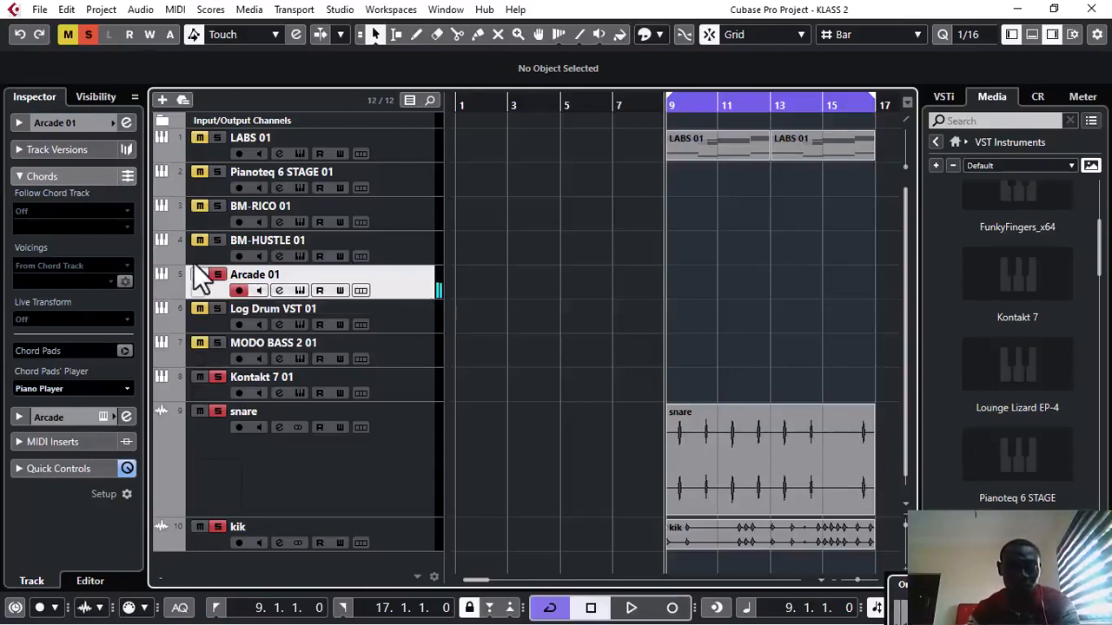
# Open the Arcade 01 instrument and audition the fourth sample key of the Weird Dreams kit.
pyautogui.click(299, 290)
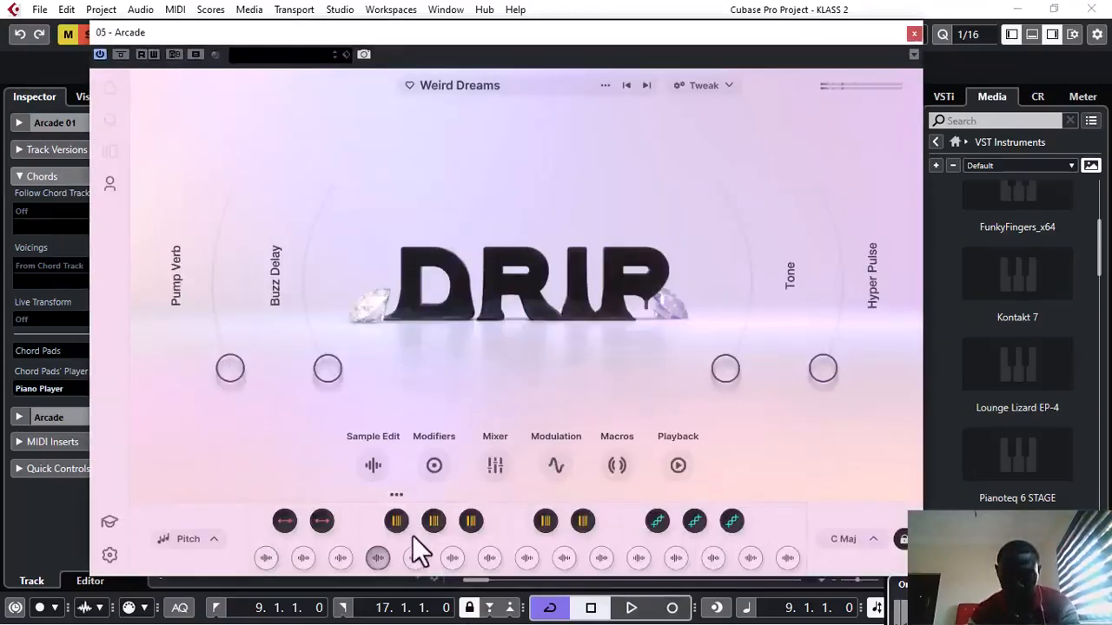
pyautogui.moveTo(381, 559)
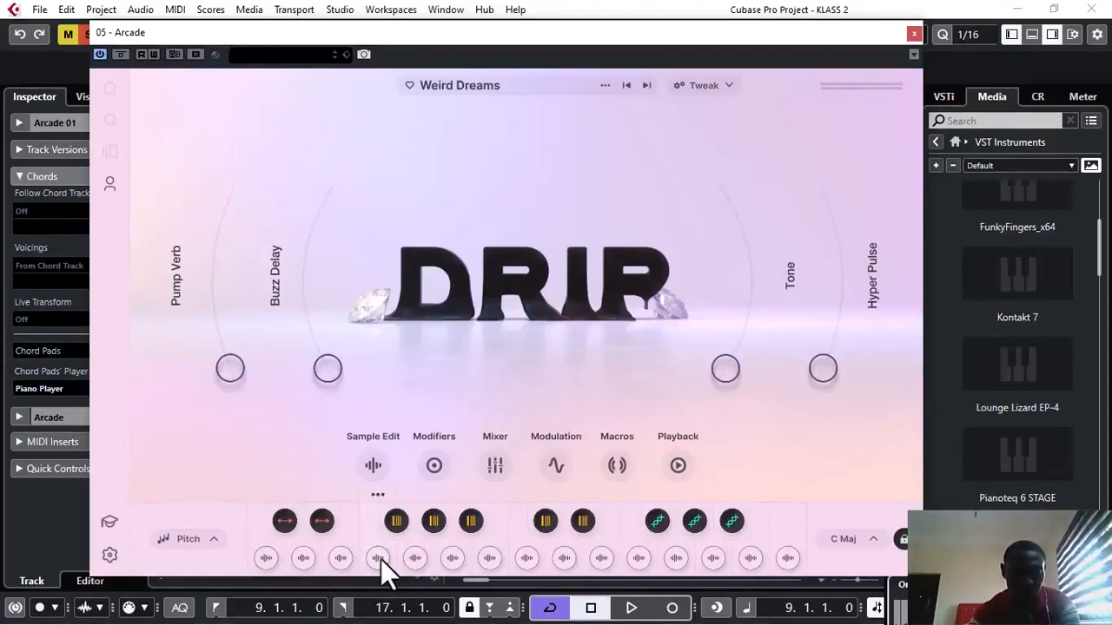
pyautogui.click(379, 557)
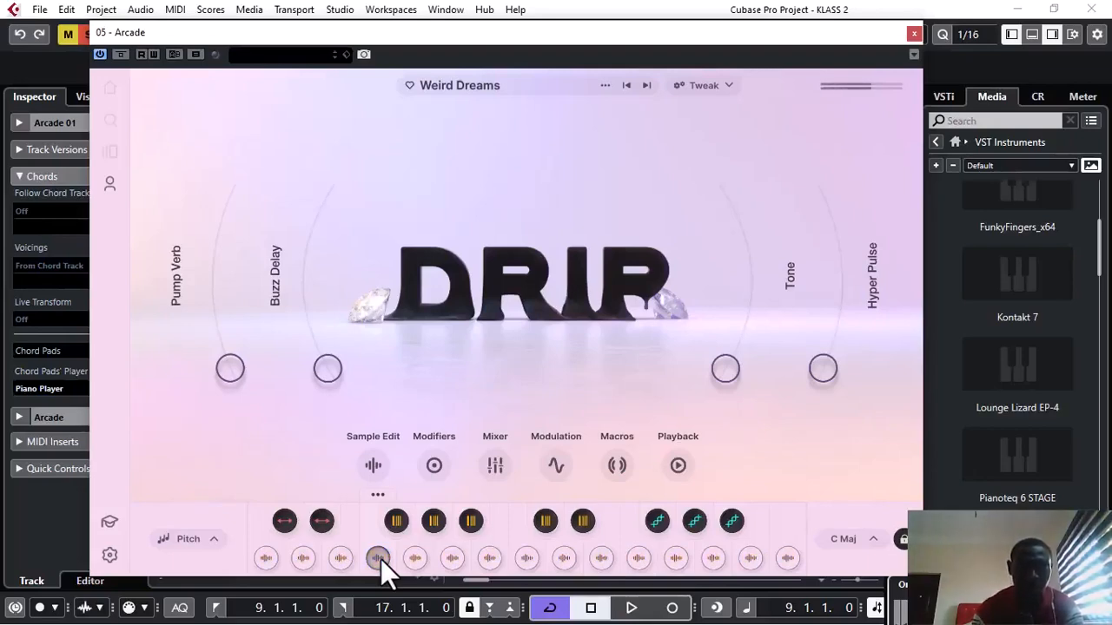
pyautogui.click(914, 32)
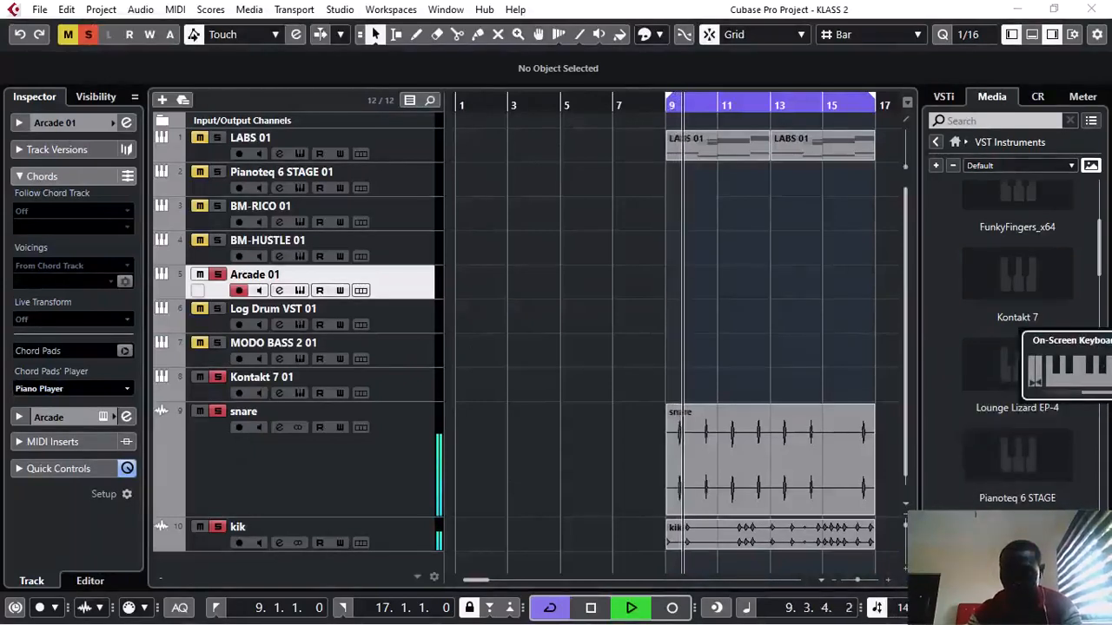
# Record an Arcade 01 part from bar 8 to bar 17 against the soloed snare and kik.
pyautogui.press('space')
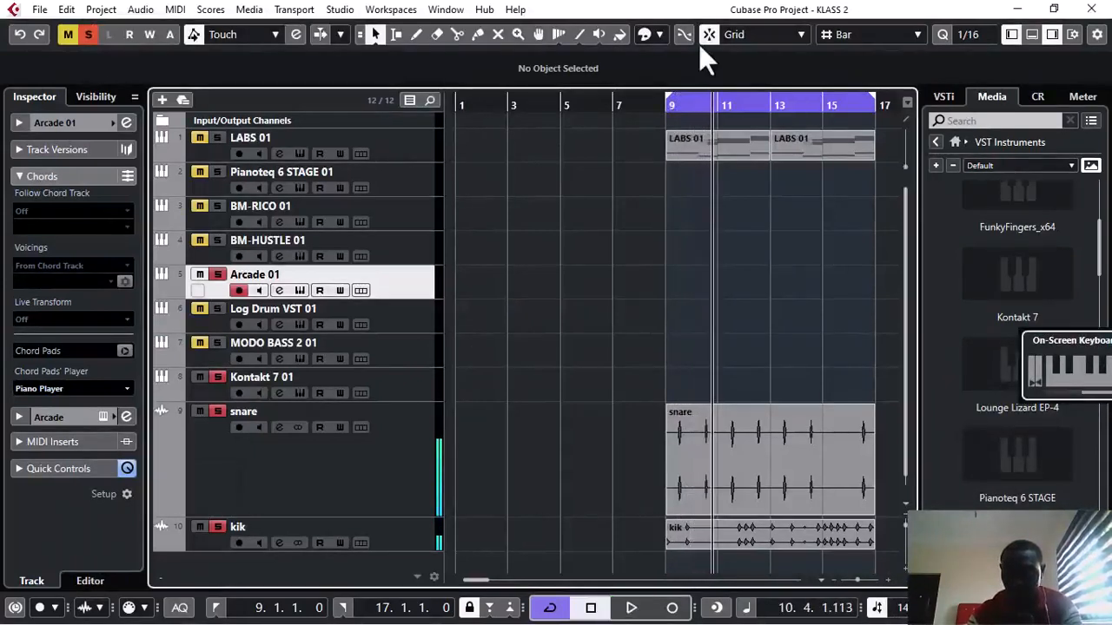
pyautogui.click(636, 106)
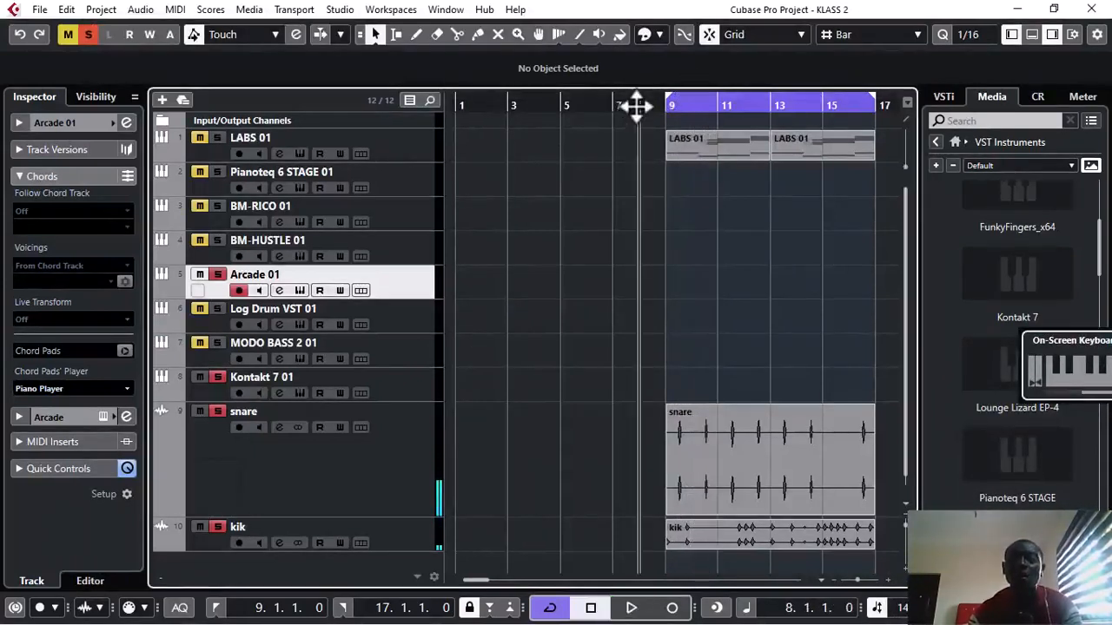
pyautogui.press('KP_Multiply')
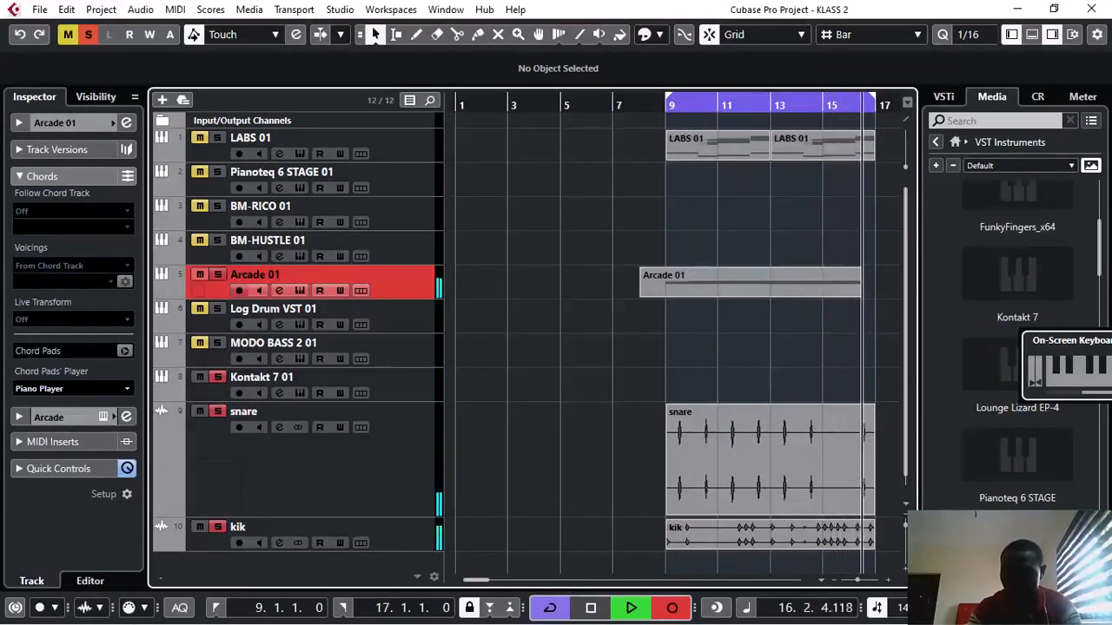
pyautogui.press('space')
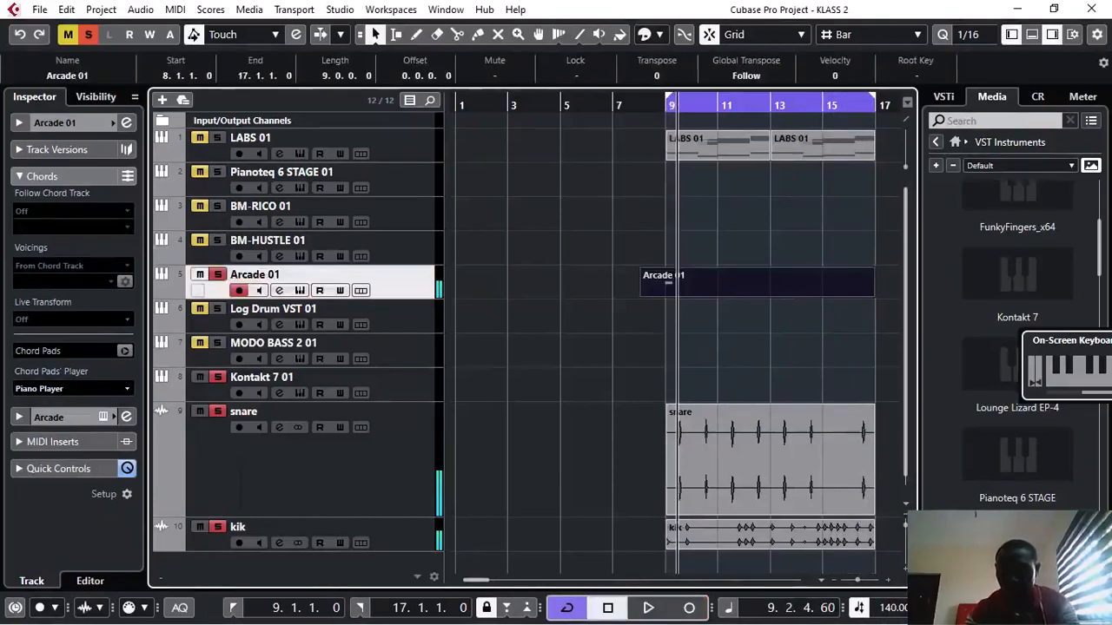
# Lengthen the recorded Arcade 01 part's F2 note to span bars 9 to 17, and trim the part's start to bar 9.
pyautogui.press('space')
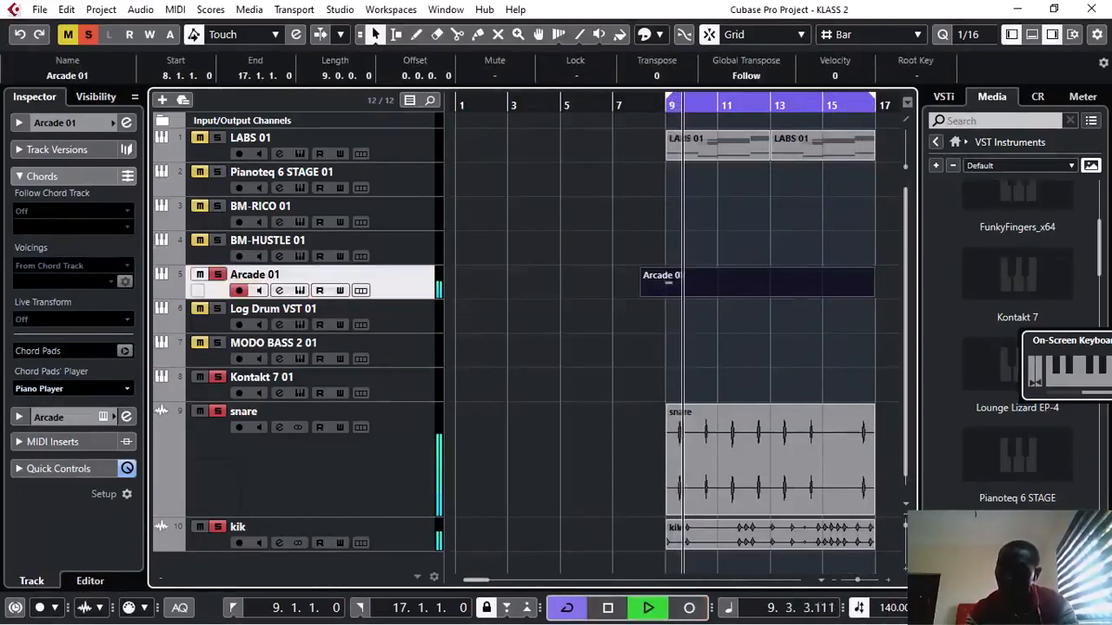
pyautogui.doubleClick(753, 274)
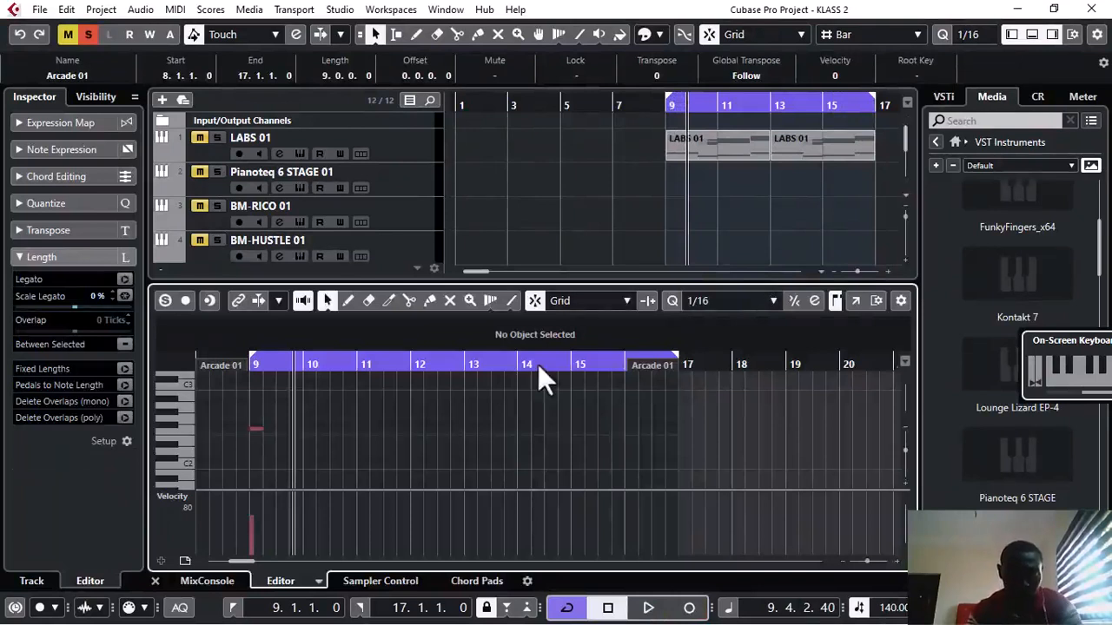
pyautogui.moveTo(257, 405); pyautogui.dragTo(676, 429)
pyautogui.press('space')
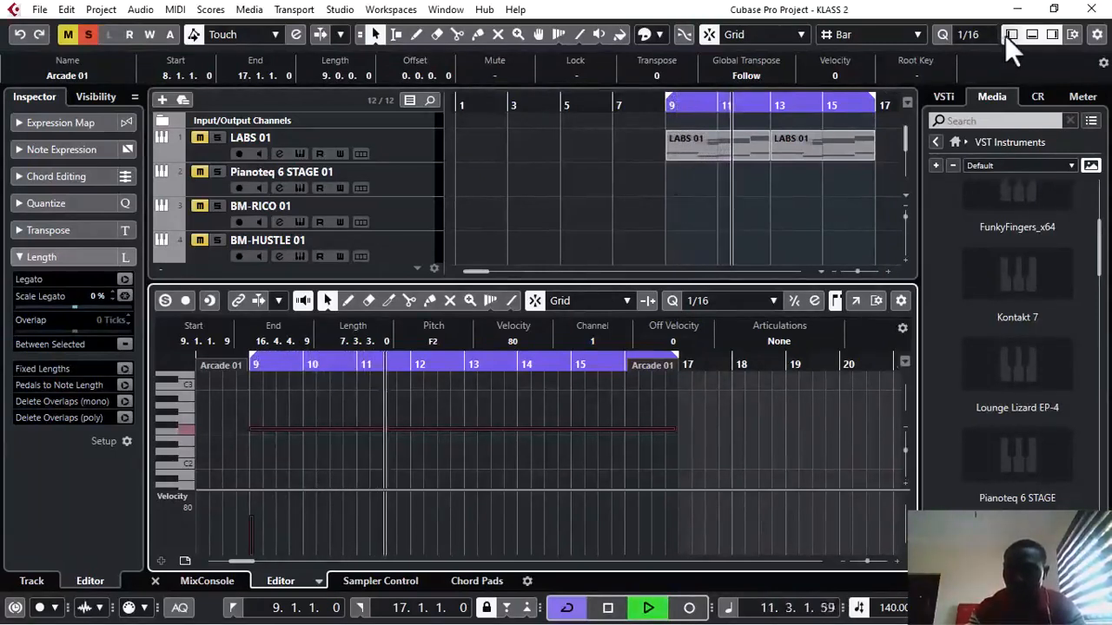
pyautogui.click(1032, 34)
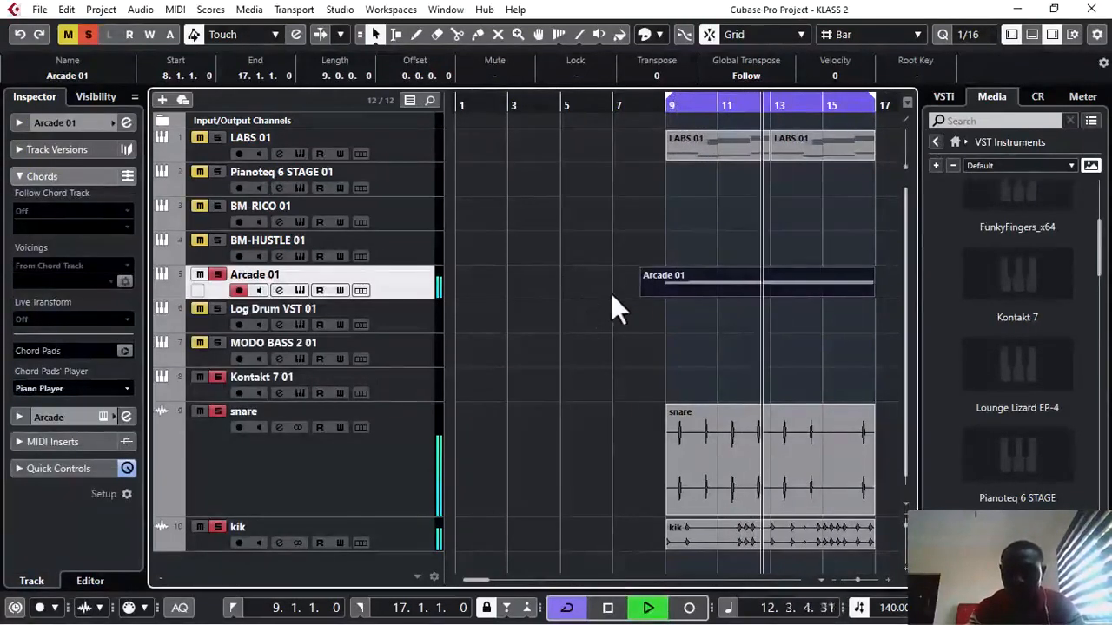
pyautogui.moveTo(639, 293); pyautogui.dragTo(665, 300)
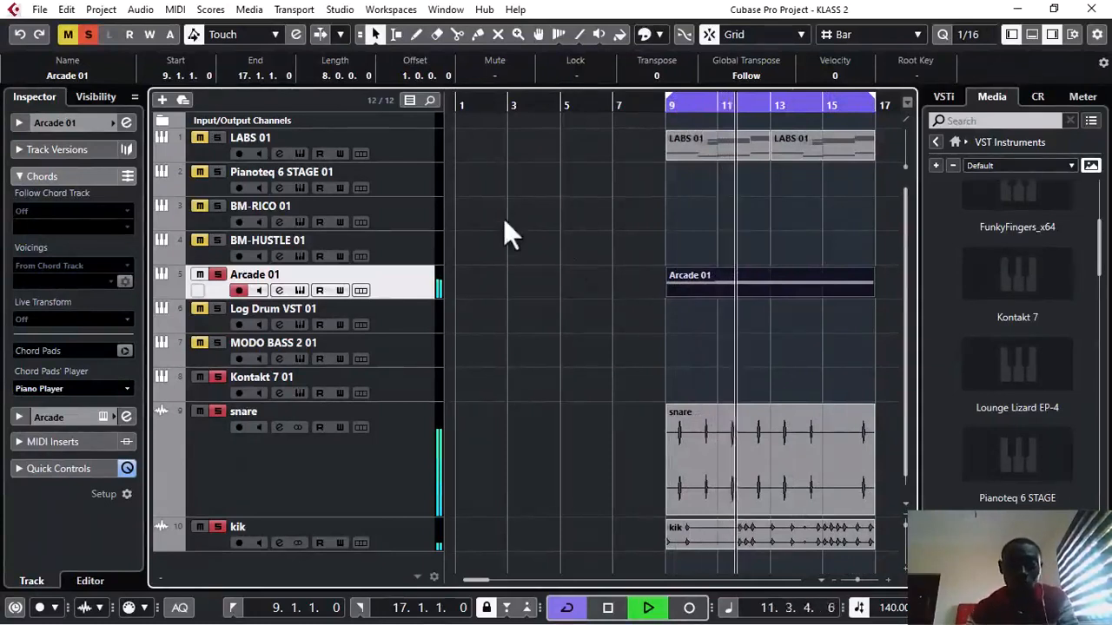
# Rename the Arcade 01 track "h", and leave only that track soloed by unsoloing Kontakt 7 01, snare and kik.
pyautogui.doubleClick(244, 276)
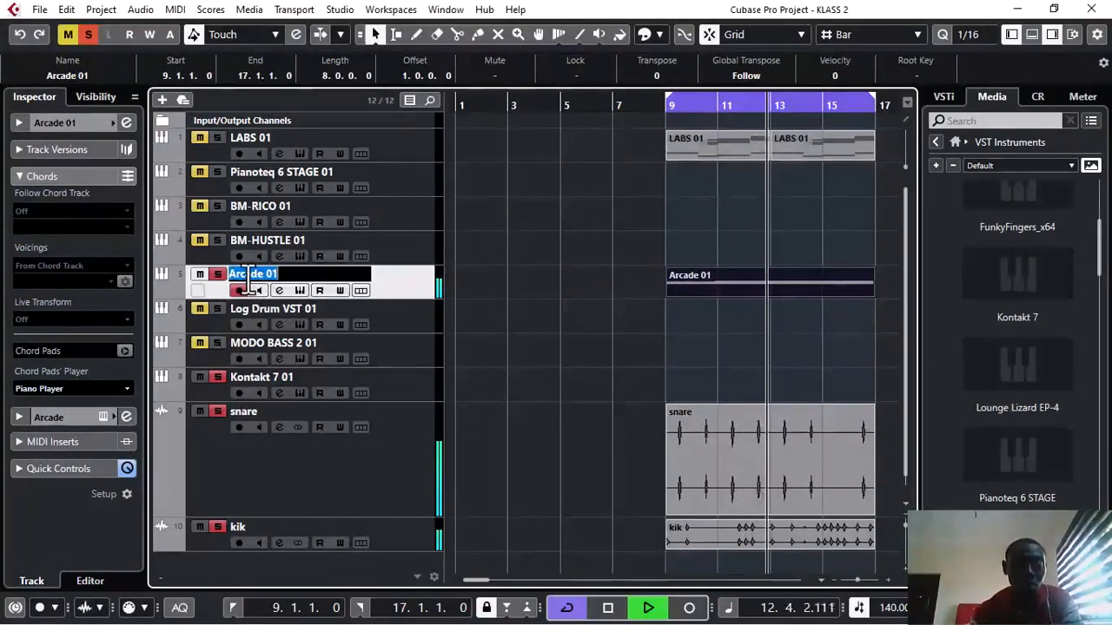
pyautogui.press('BackSpace')
pyautogui.write('h')
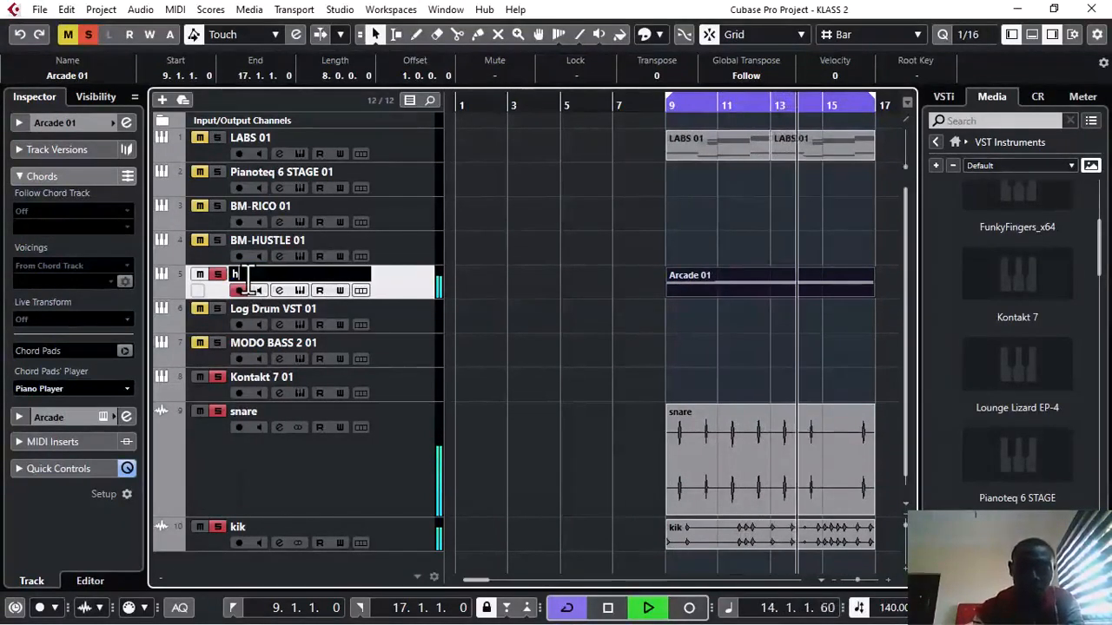
pyautogui.click(518, 252)
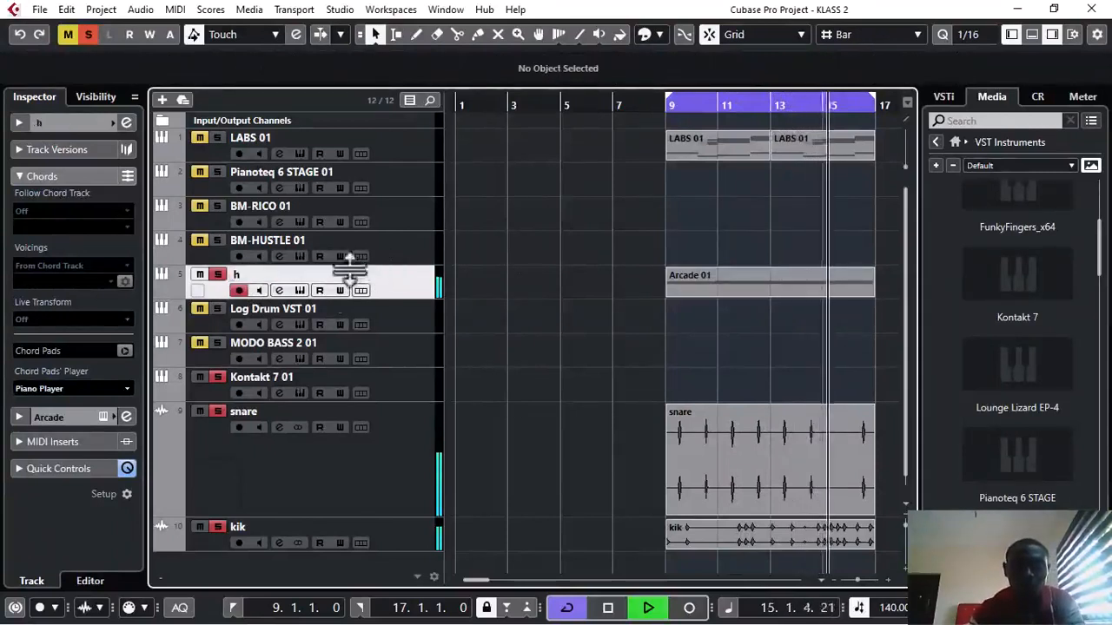
pyautogui.click(218, 411)
pyautogui.click(218, 526)
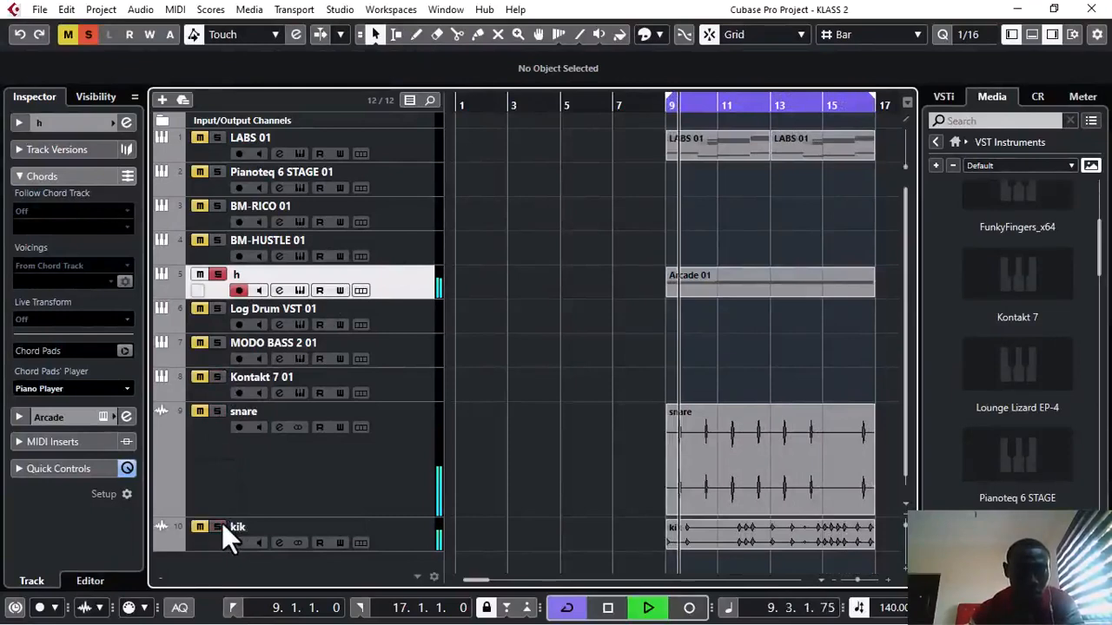
# Export the soloed track as a 48 kHz, 24-bit Wave mixdown named "hi at" and import it onto a new audio track.
pyautogui.press('space')
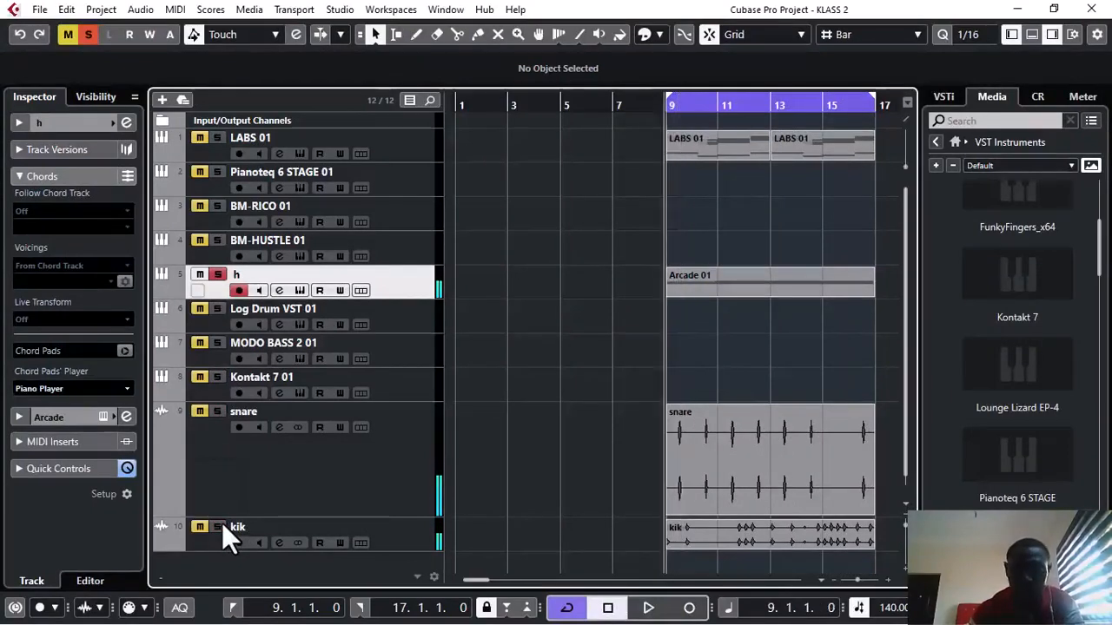
pyautogui.click(38, 9)
pyautogui.moveTo(118, 260)
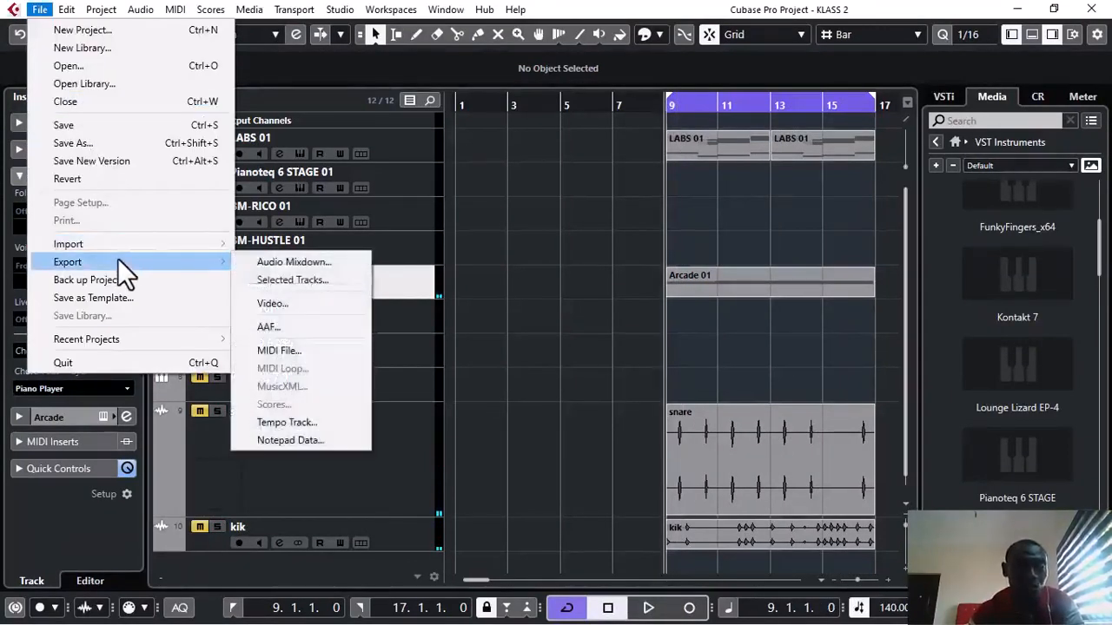
pyautogui.click(281, 260)
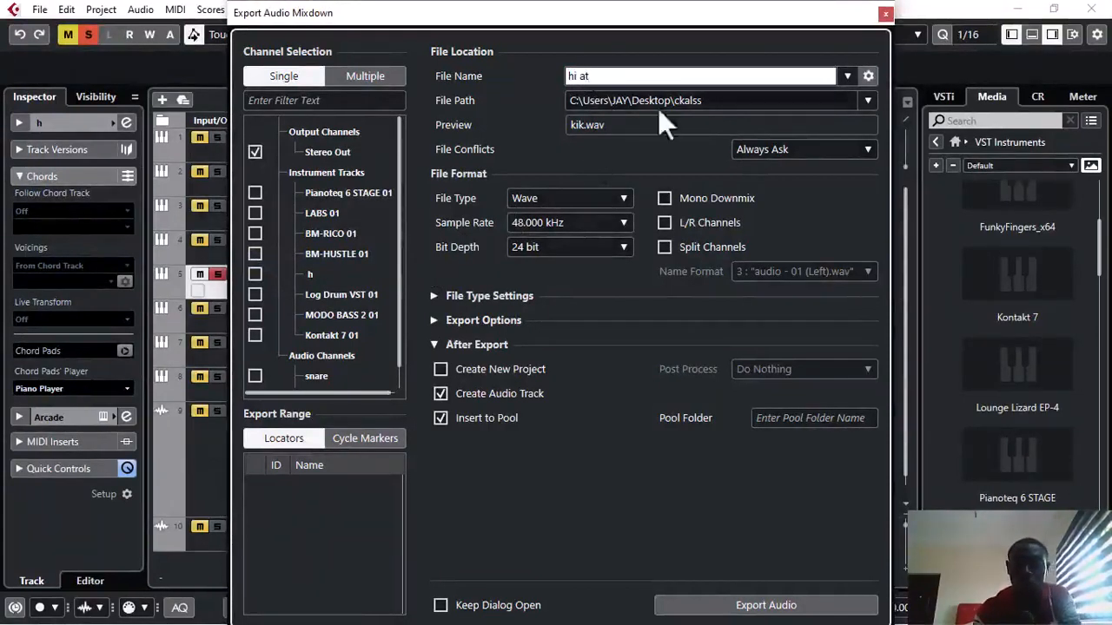
pyautogui.click(719, 605)
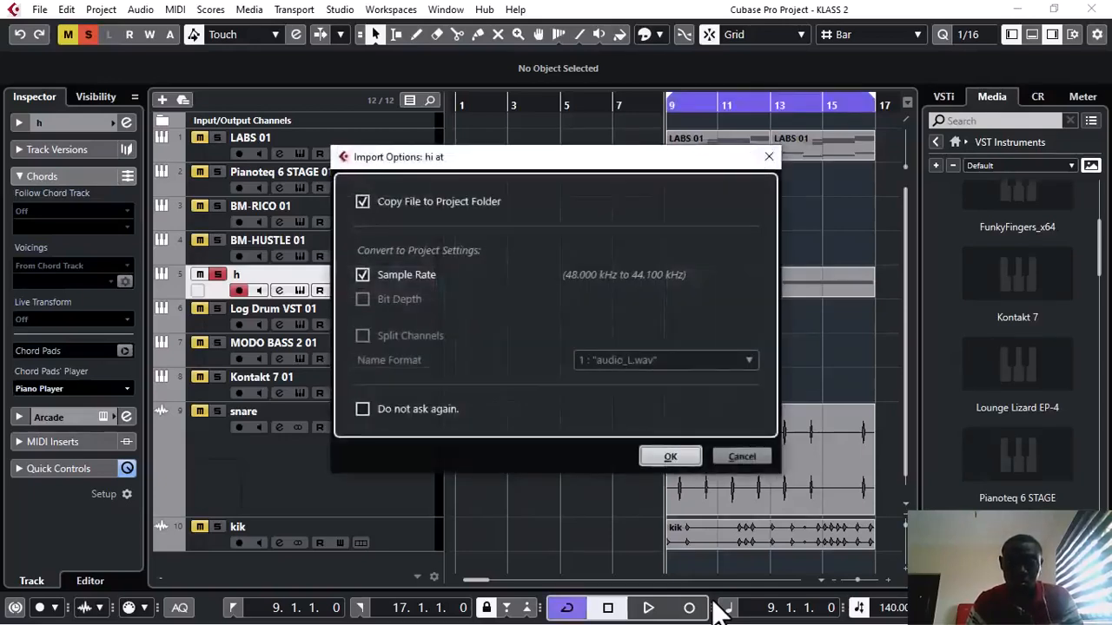
pyautogui.click(670, 455)
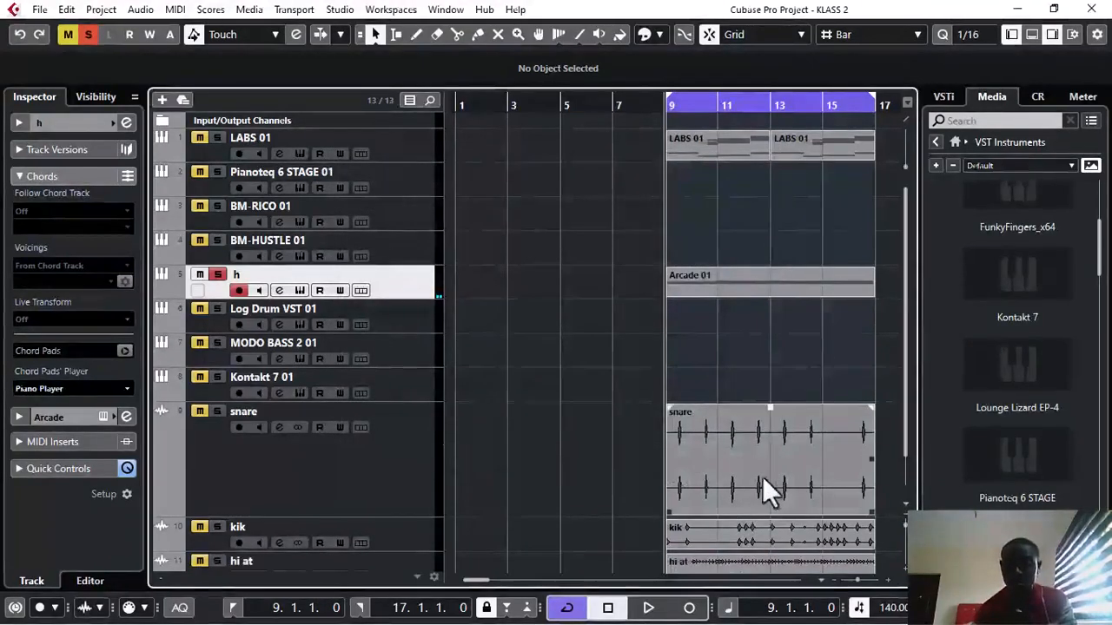
# Delete the Arcade 01 part from the h track.
pyautogui.scroll(-1, 762, 477)
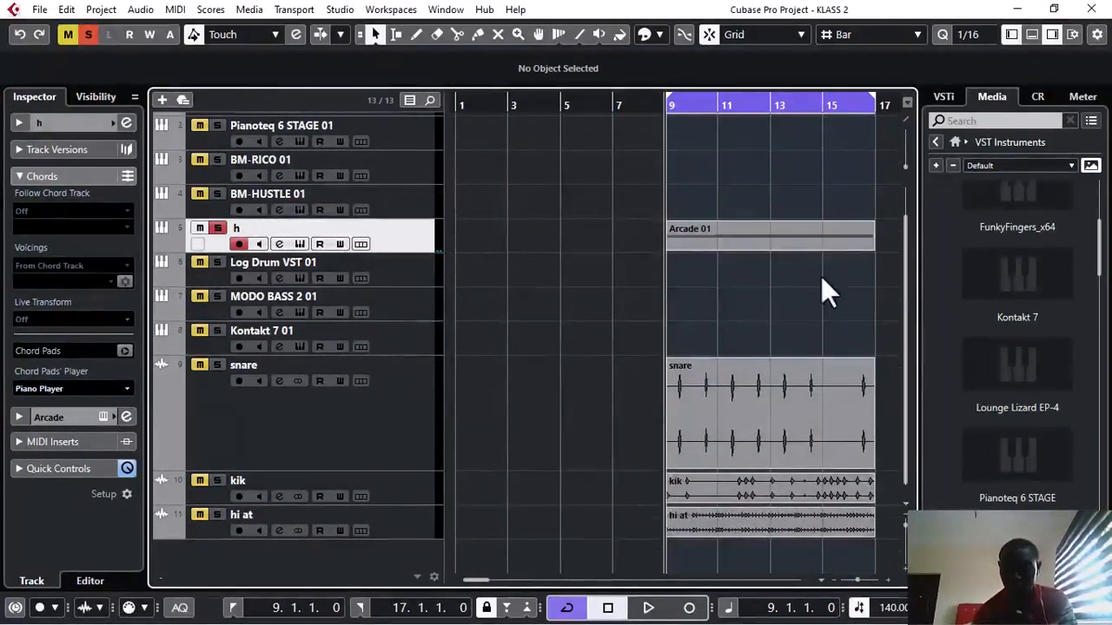
pyautogui.click(788, 244)
pyautogui.press('Delete')
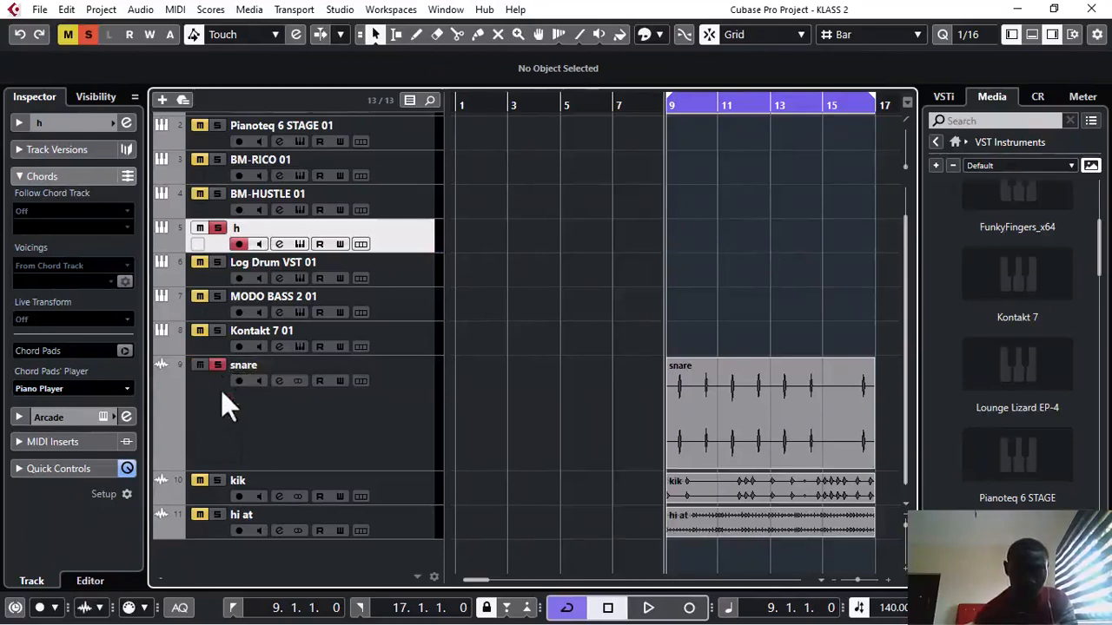
# Solo the snare, kik and hi at tracks and listen to them together over the cycle.
pyautogui.click(217, 480)
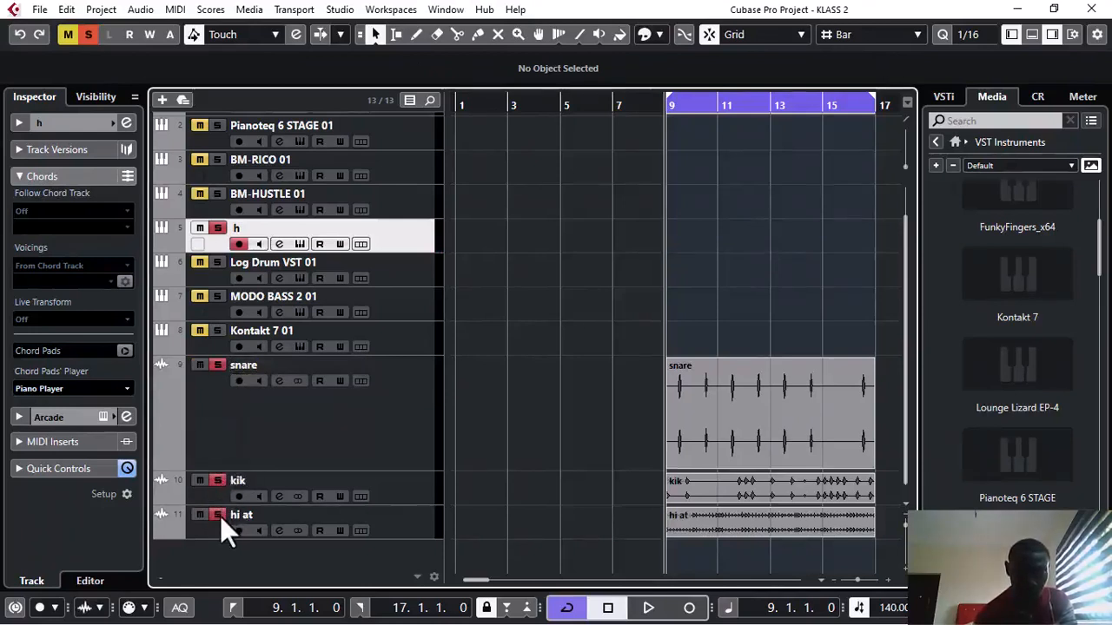
pyautogui.press('space')
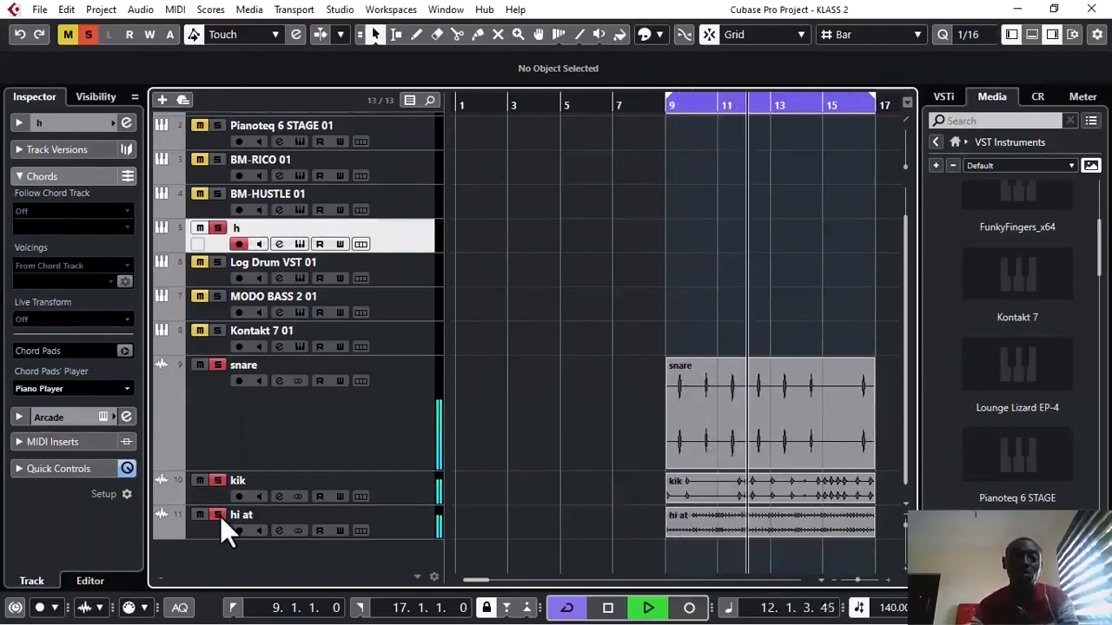
pyautogui.press('space')
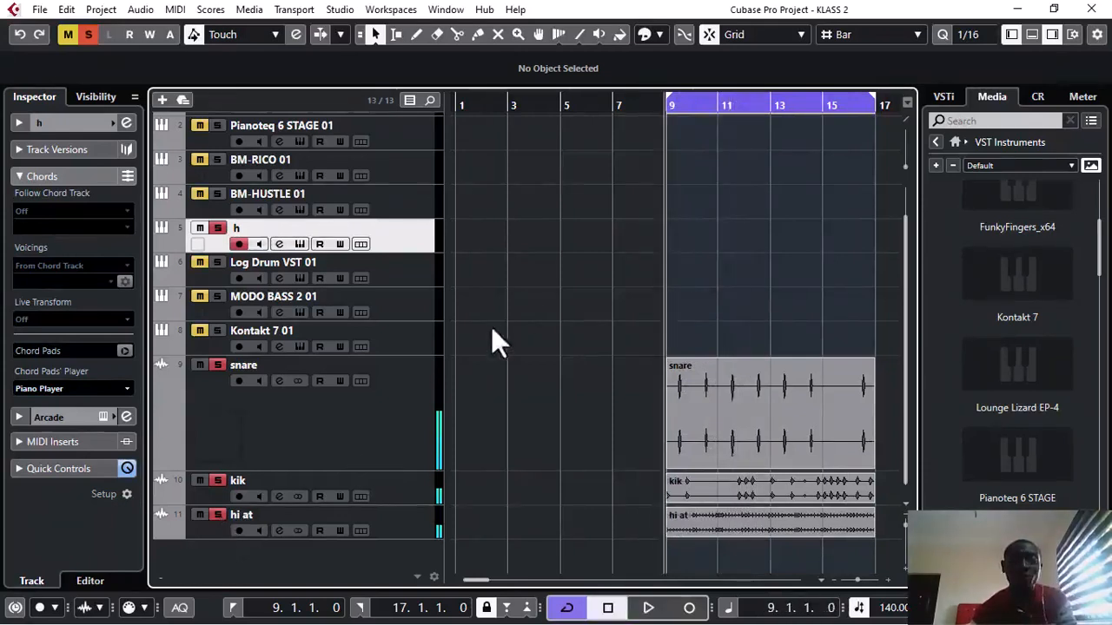
# Clear every mute and solo state in the project and play back the bar 9 to 17 cycle.
pyautogui.hscroll(10, 600, 169)
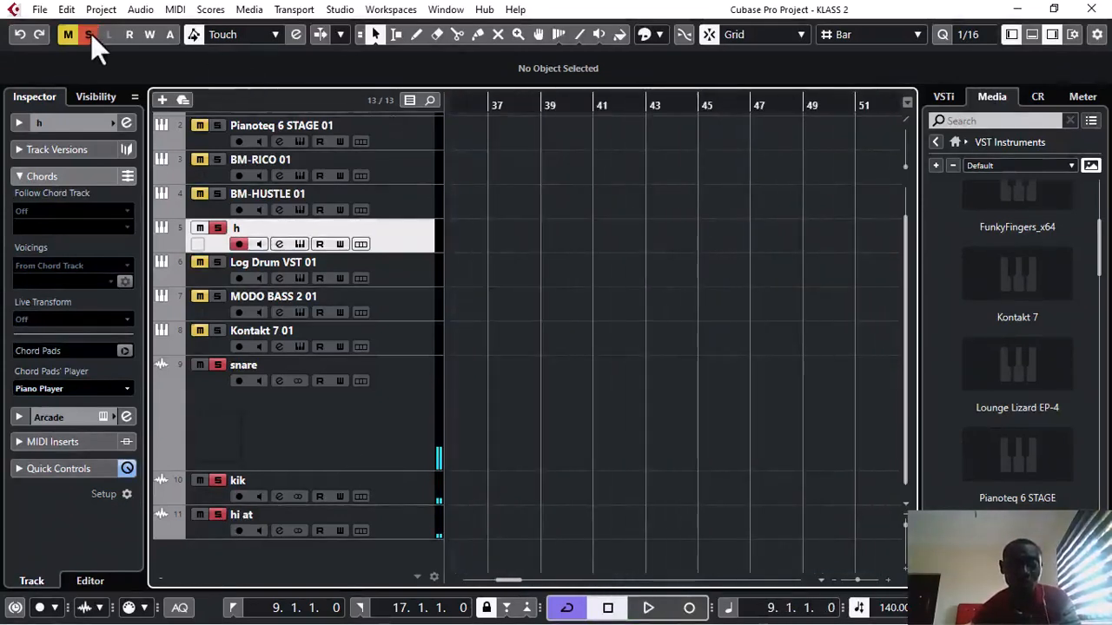
pyautogui.press('space')
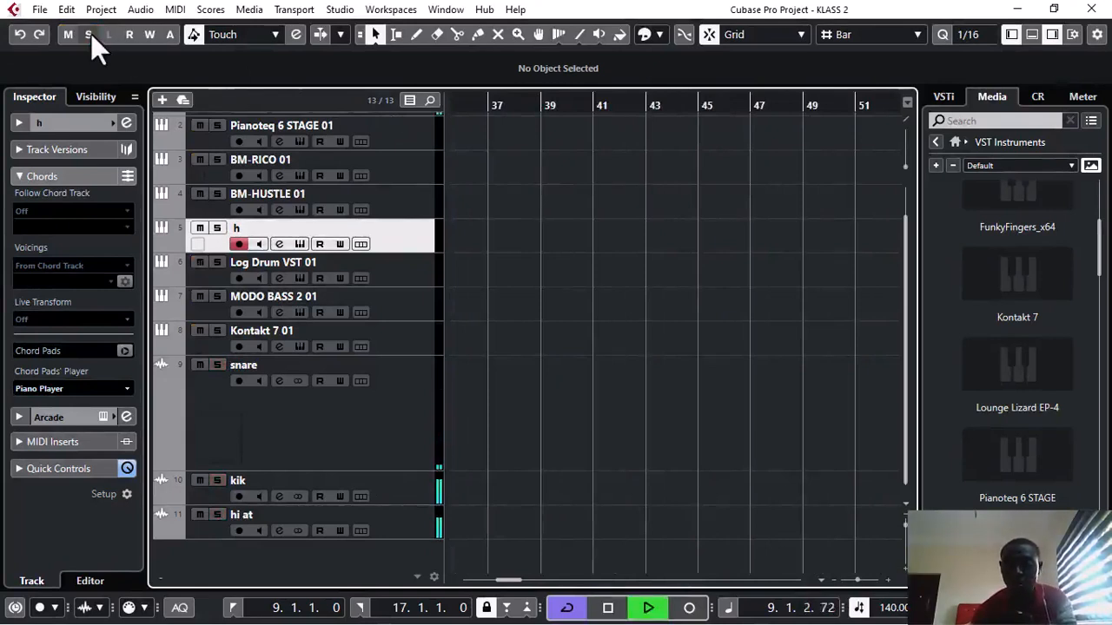
pyautogui.press('g')
pyautogui.press('g')
pyautogui.press('g')
pyautogui.press('g')
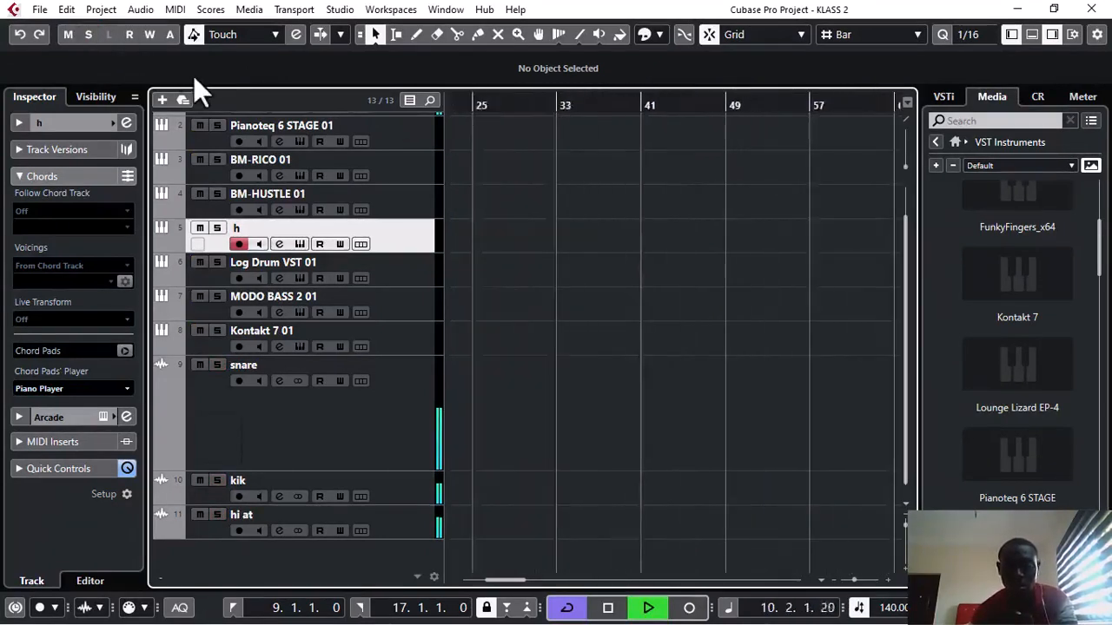
pyautogui.press('h')
pyautogui.press('h')
pyautogui.press('h')
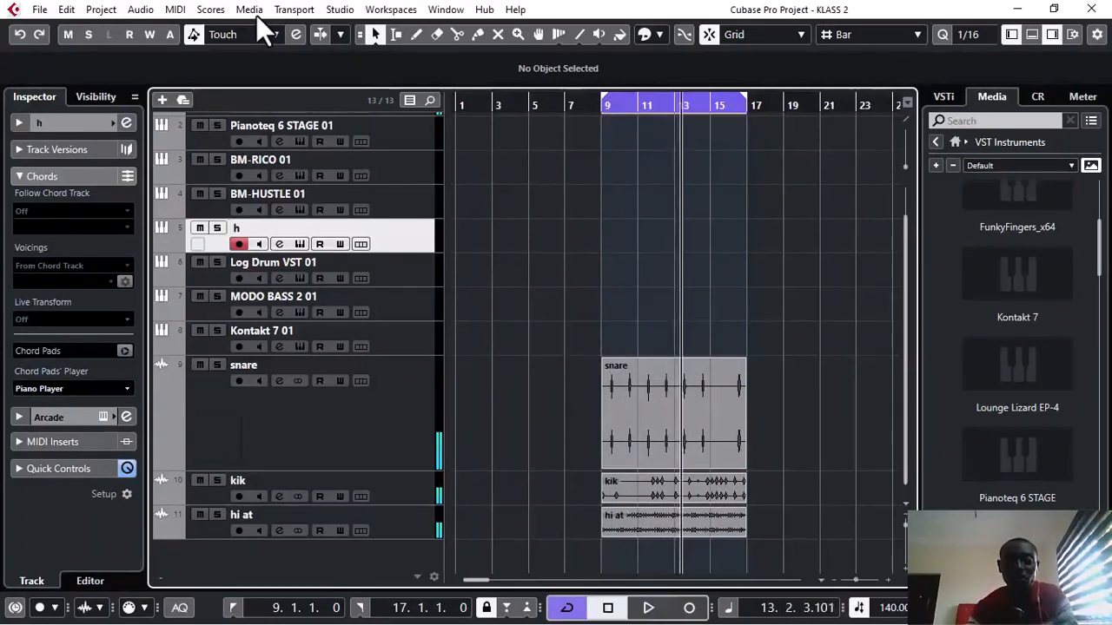
pyautogui.press('space')
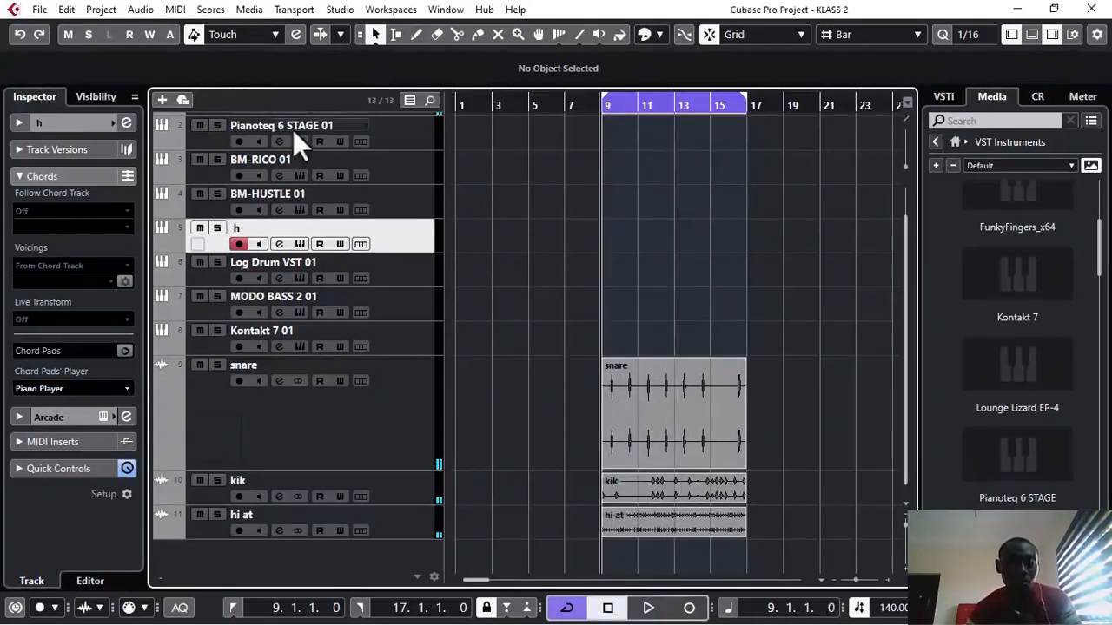
# Select BM-HUSTLE 01, bring up the On-Screen Keyboard, and audition the Struggle kit sounds against the playing loop.
pyautogui.click(392, 213)
pyautogui.press('ctrl+super+o')
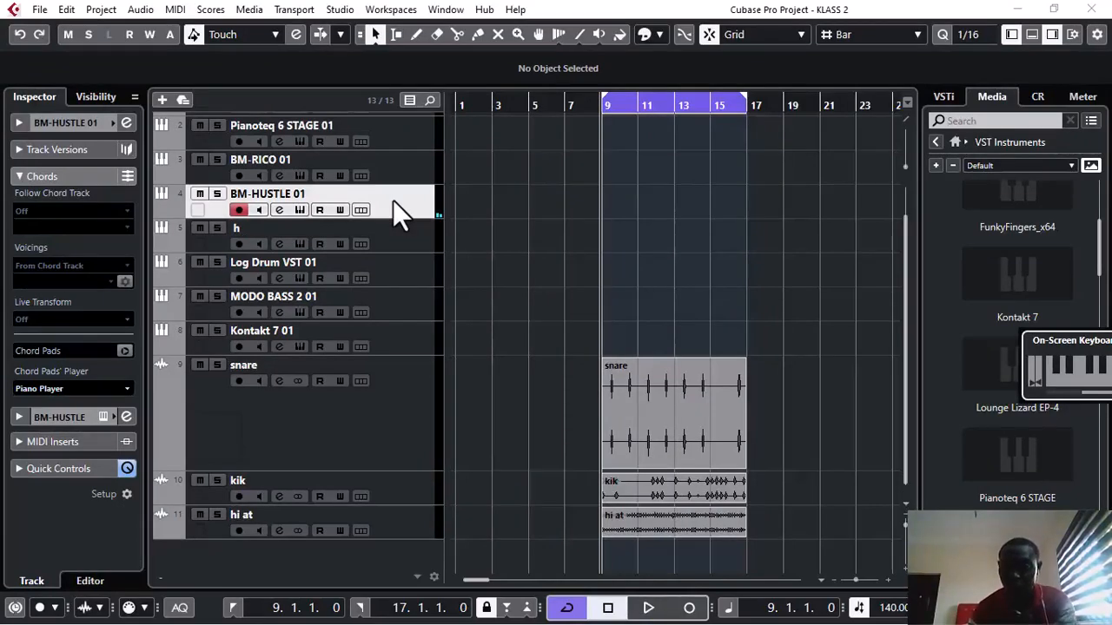
pyautogui.click(300, 211)
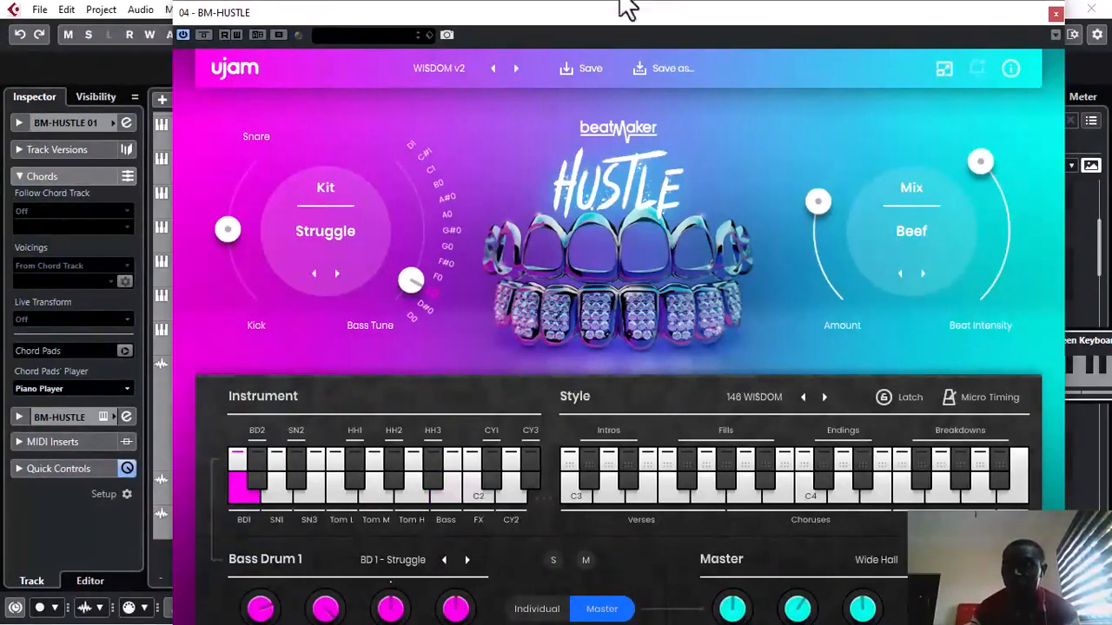
pyautogui.click(1053, 14)
pyautogui.press('space')
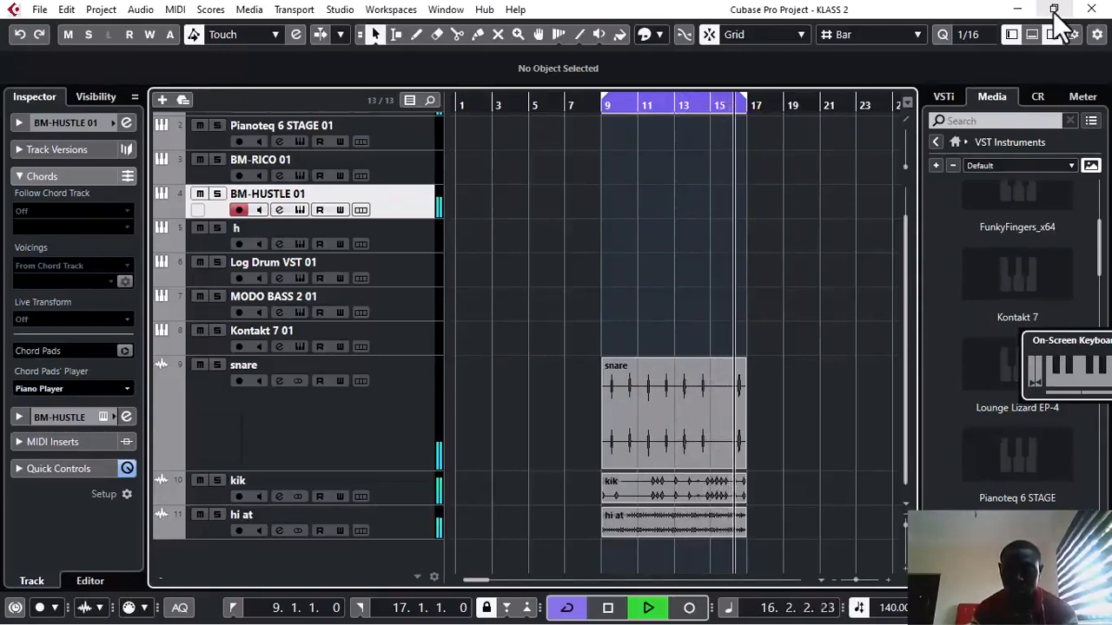
pyautogui.press('space')
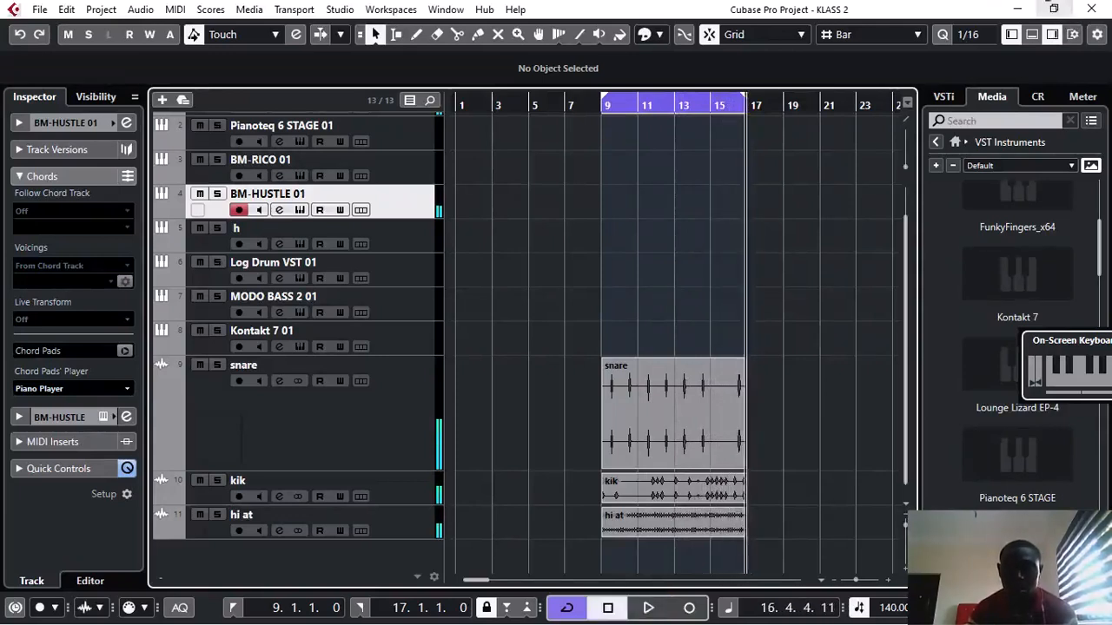
# Record a BM-HUSTLE 01 part from bar 7 to bar 17 against the snare, kik and hi at tracks.
pyautogui.rightClick(574, 103)
pyautogui.click(521, 110)
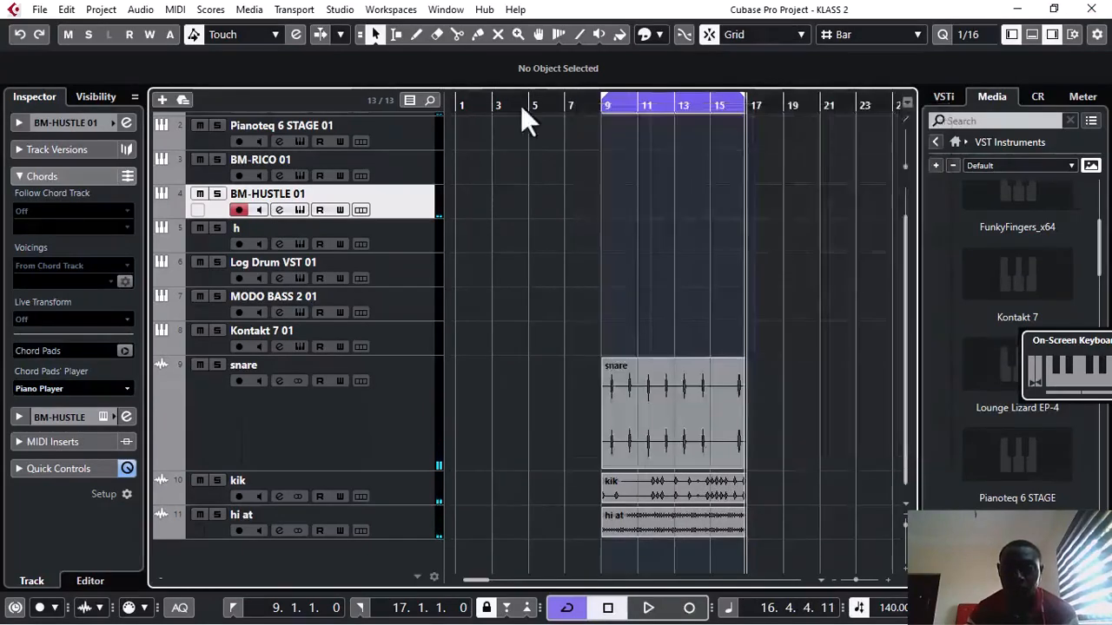
pyautogui.click(565, 103)
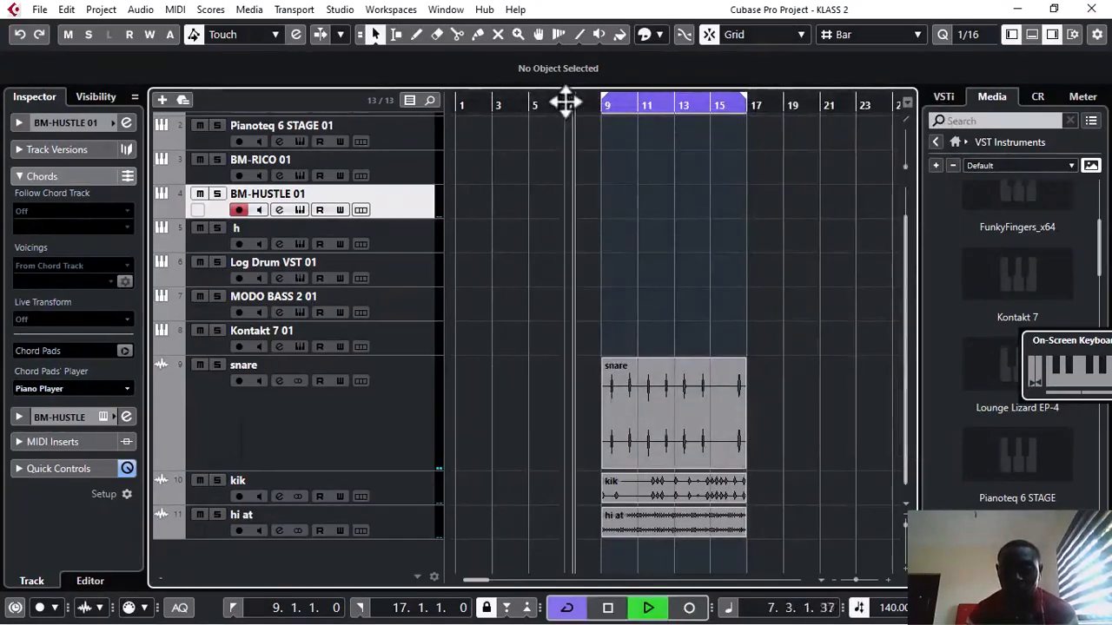
pyautogui.press('space')
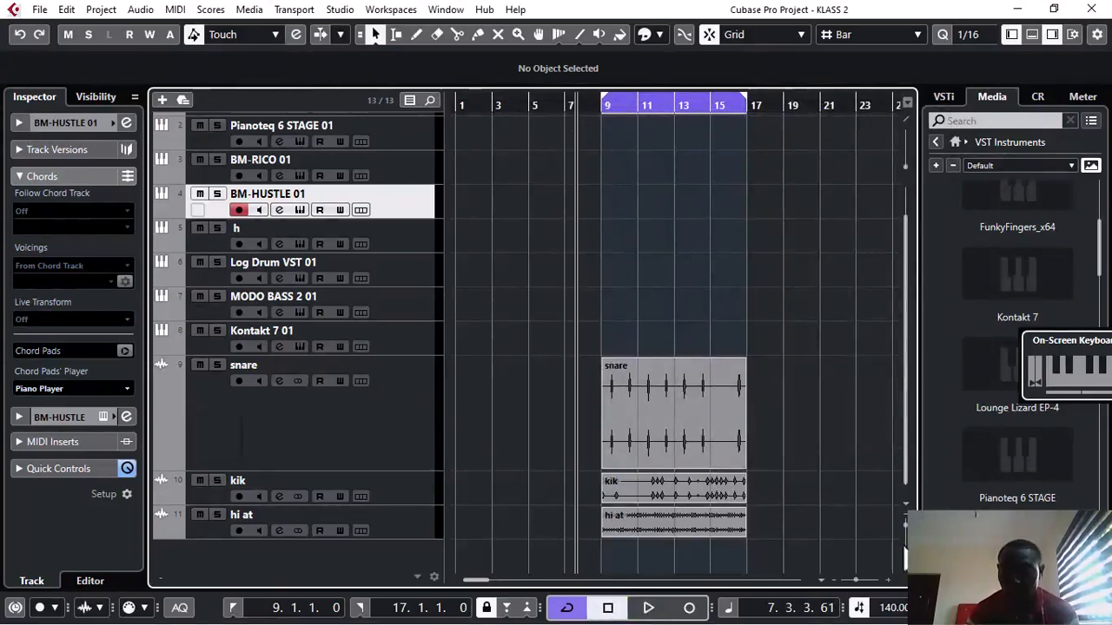
pyautogui.rightClick(905, 607)
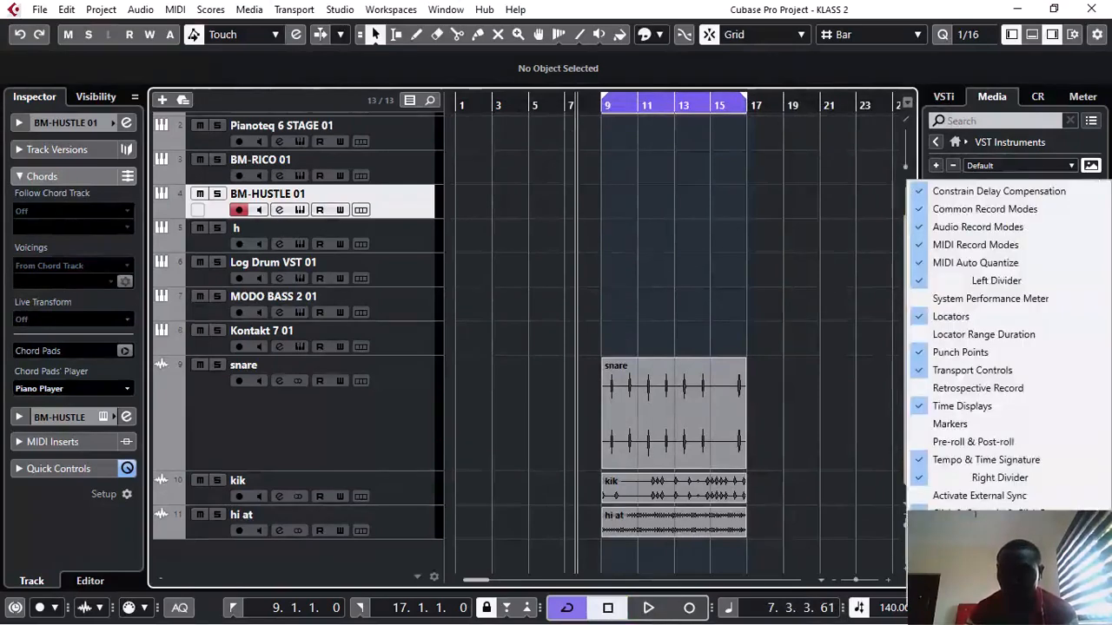
pyautogui.press('Escape')
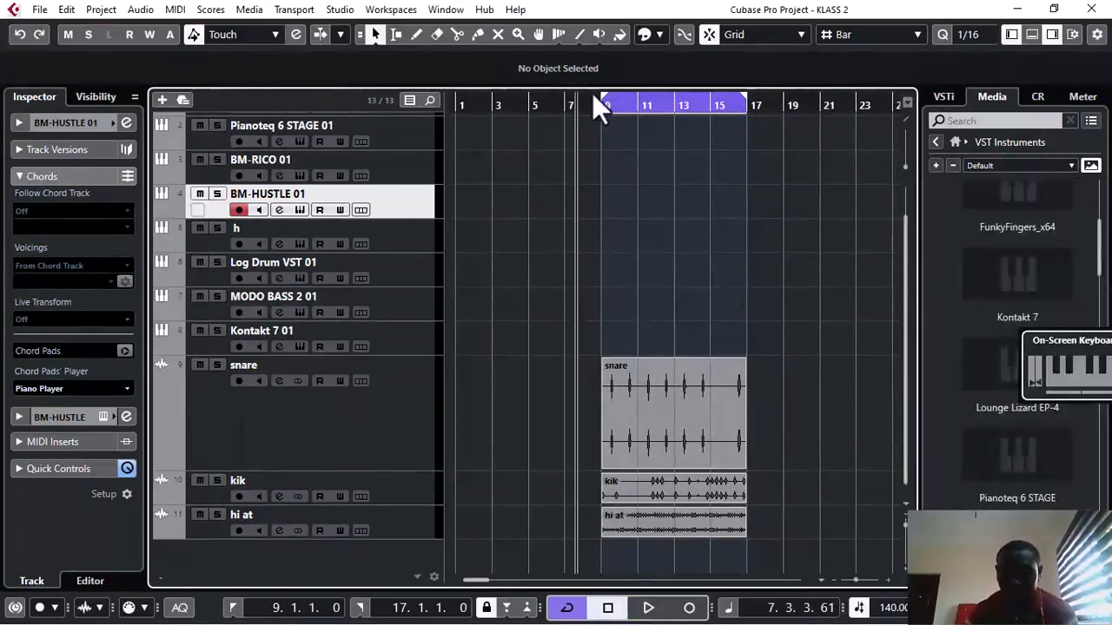
pyautogui.click(565, 105)
pyautogui.press('KP_Multiply')
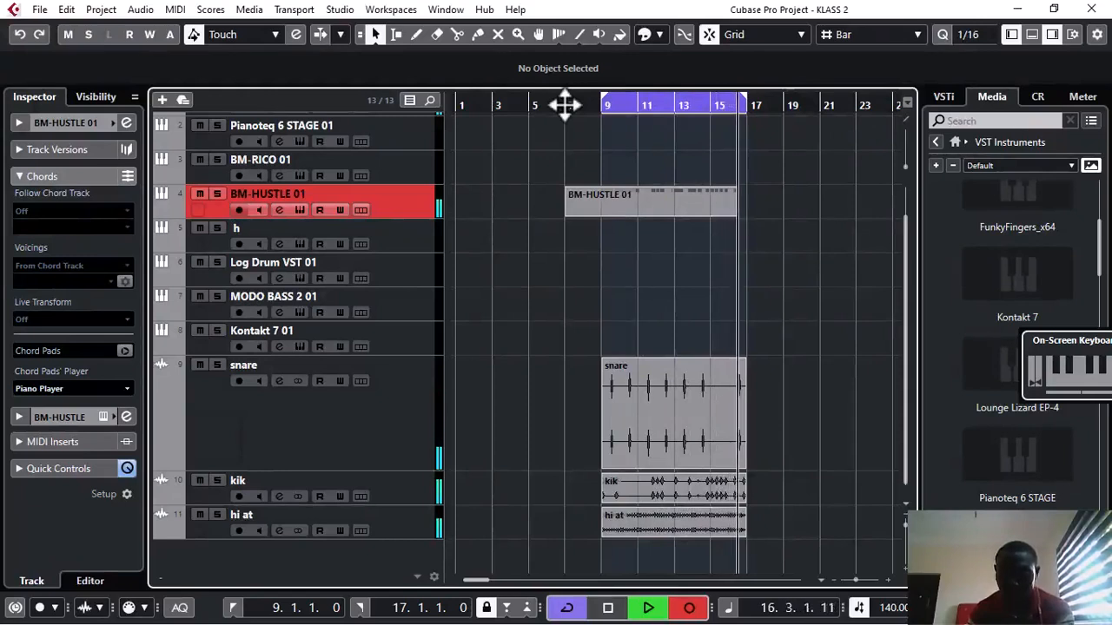
pyautogui.press('space')
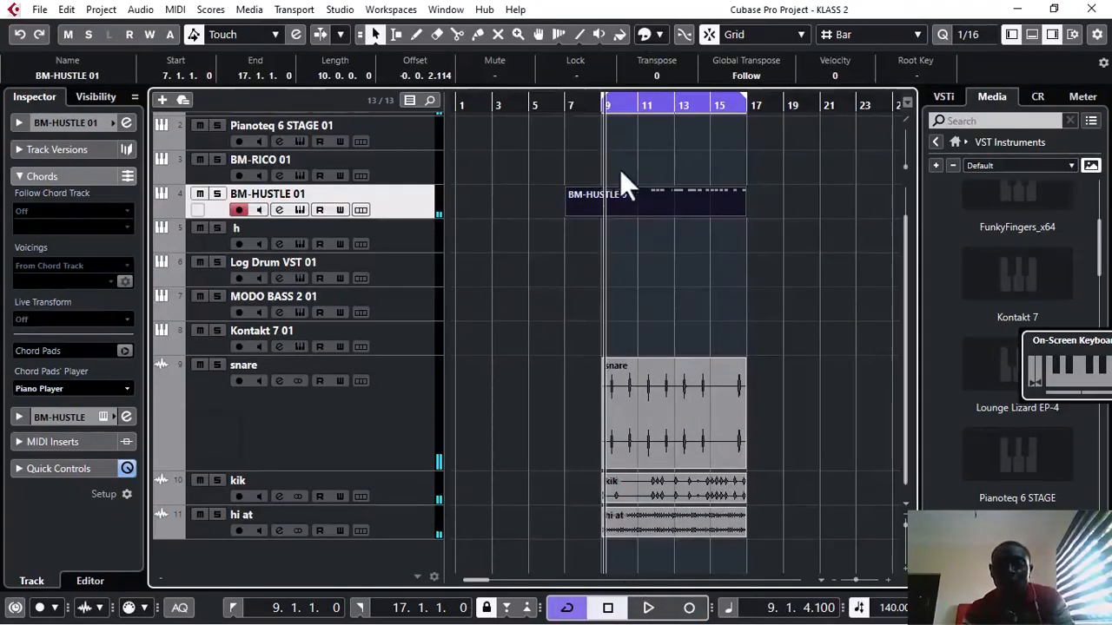
# Quantize all B1 notes of the recorded BM-HUSTLE 01 part to 1/16 in the Key Editor and check the result.
pyautogui.doubleClick(631, 202)
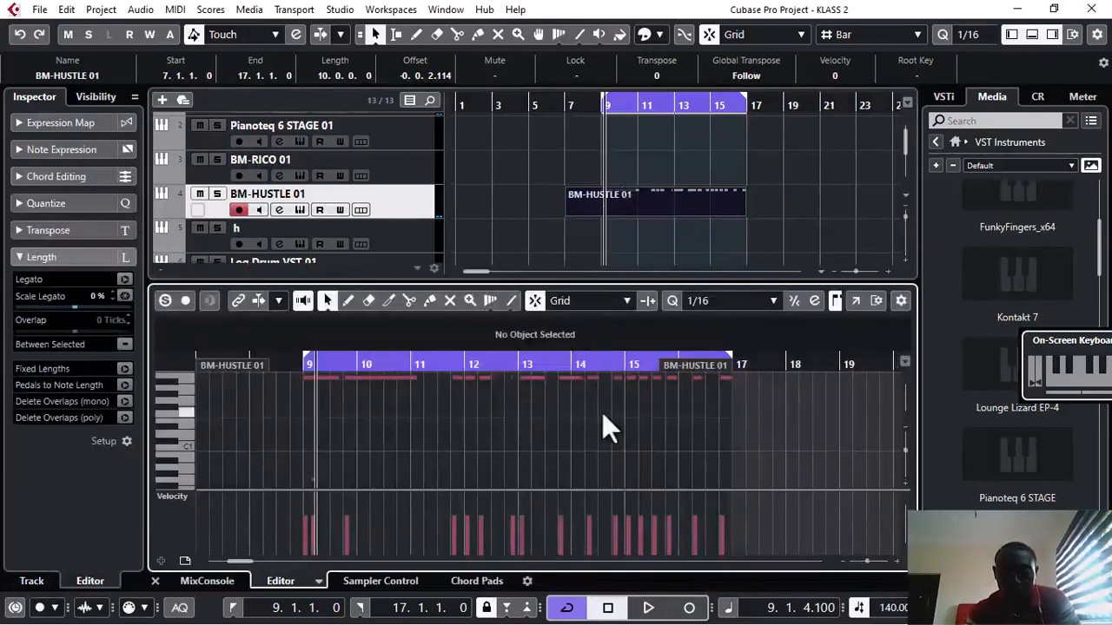
pyautogui.click(855, 302)
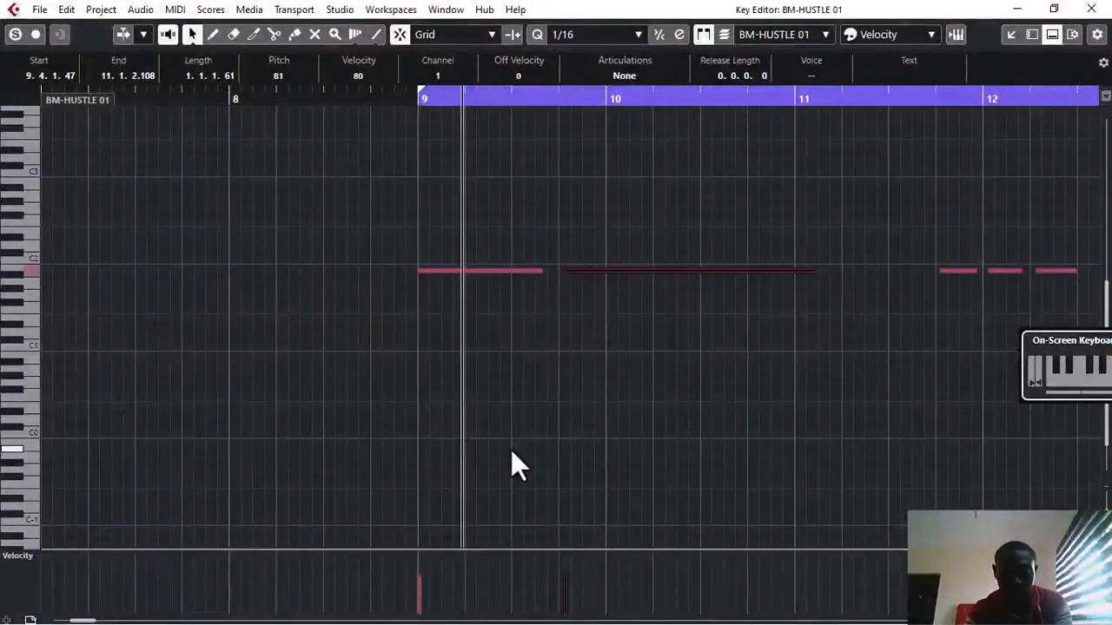
pyautogui.press('g')
pyautogui.press('g')
pyautogui.press('g')
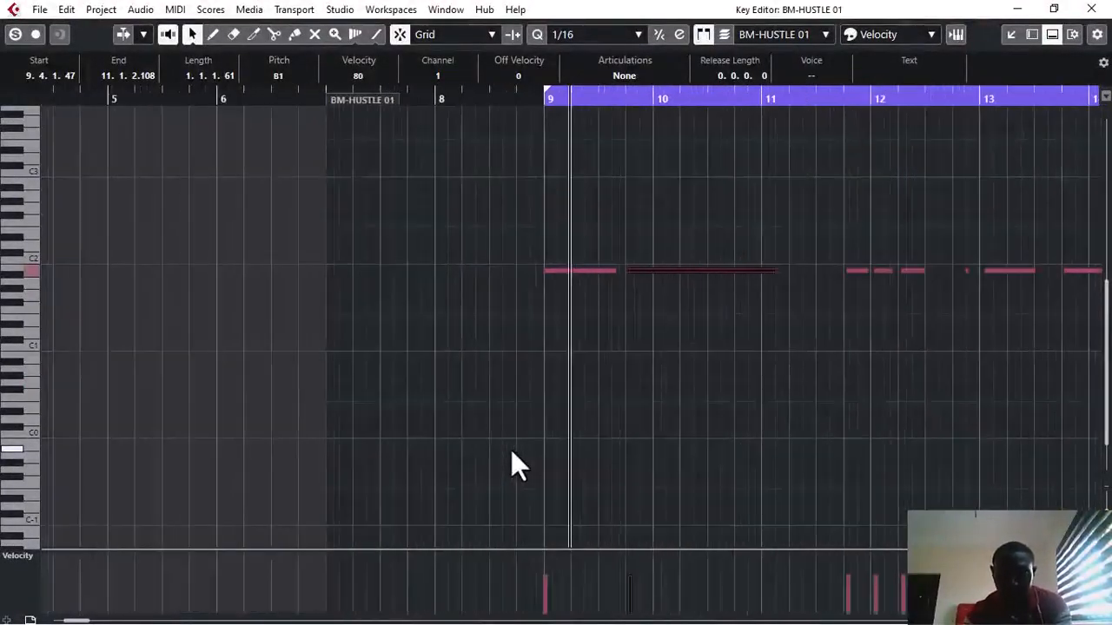
pyautogui.press('h')
pyautogui.press('h')
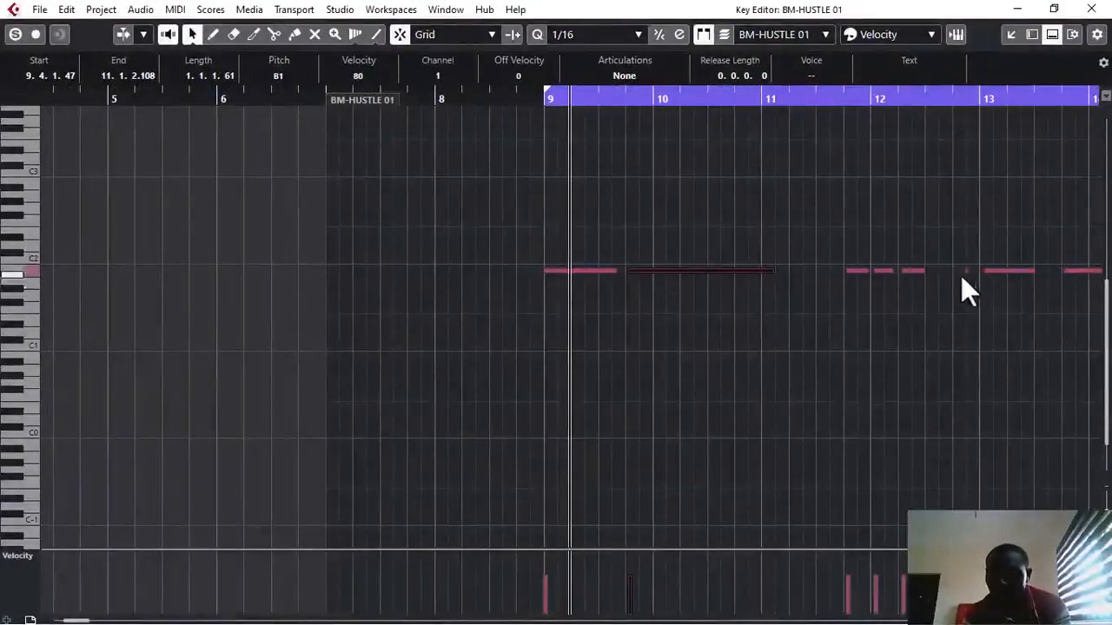
pyautogui.hotkey('ctrl', 'a')
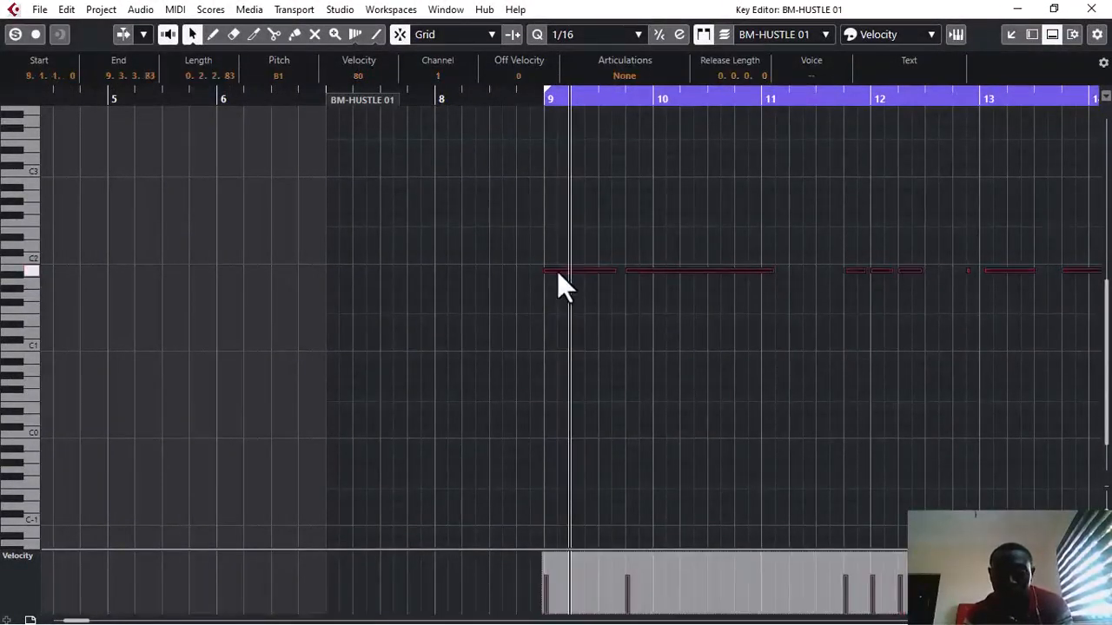
pyautogui.press('space')
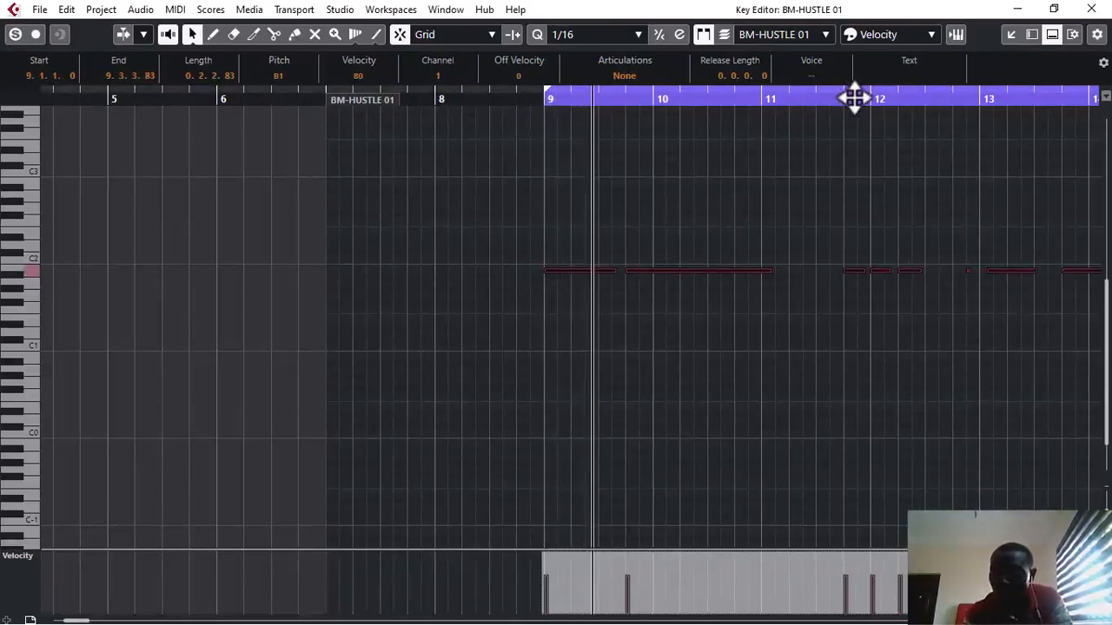
pyautogui.click(1052, 35)
pyautogui.click(1090, 11)
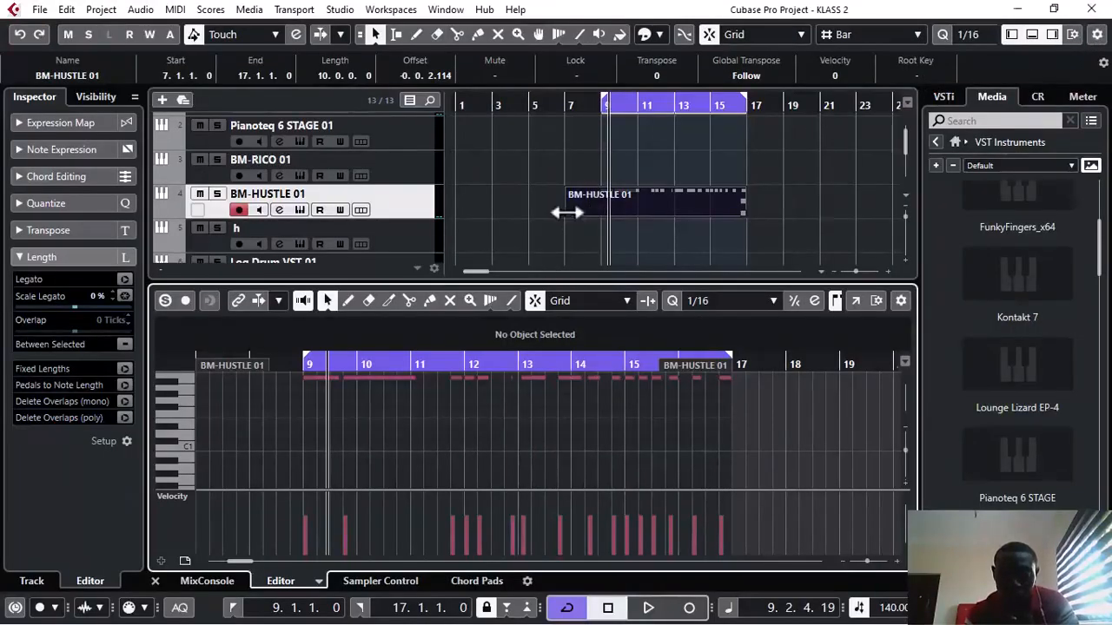
# Trim the start of the BM-HUSTLE 01 part to bar 9, and solo its track for playback.
pyautogui.moveTo(565, 214); pyautogui.dragTo(605, 214)
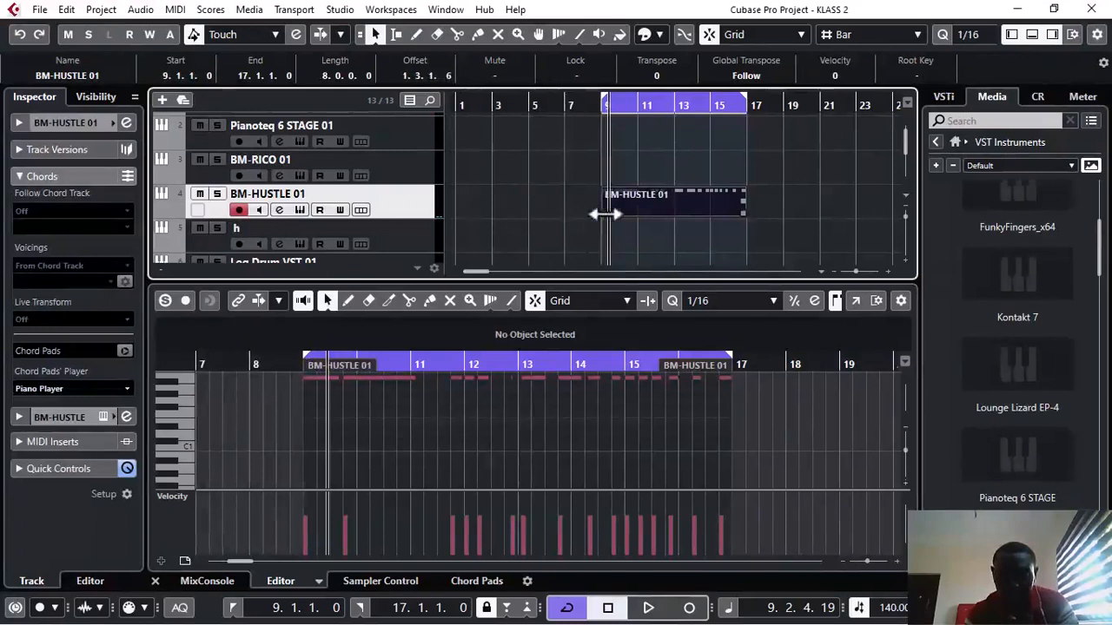
pyautogui.click(222, 193)
pyautogui.press('space')
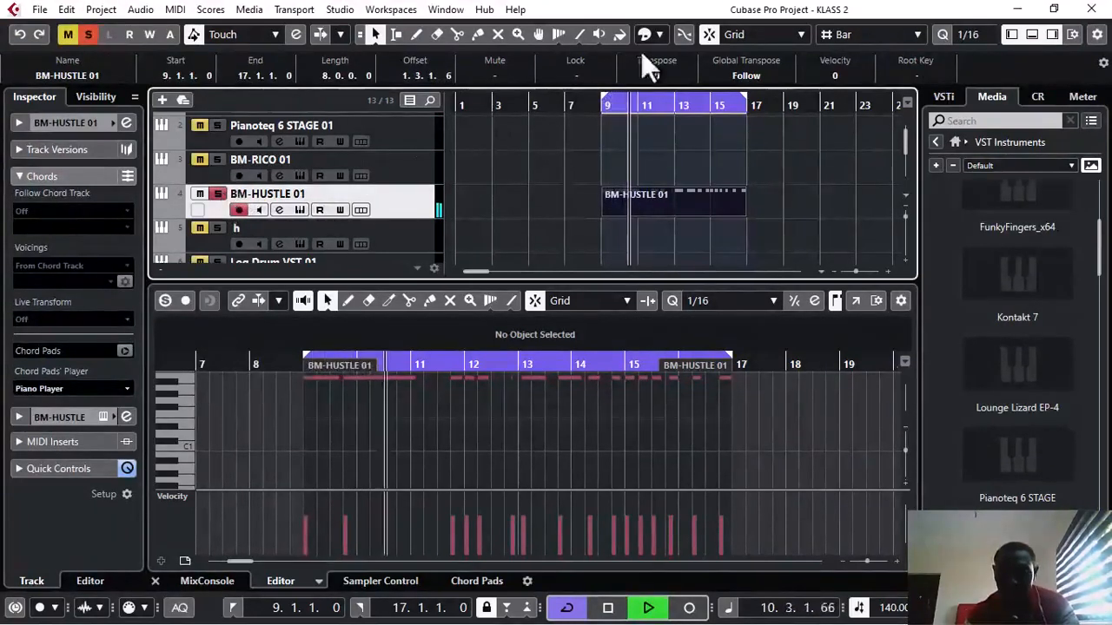
# Close the Key Editor and set the BM-HUSTLE instrument's Bass Tune to A0, trying other tunings during playback.
pyautogui.click(1032, 35)
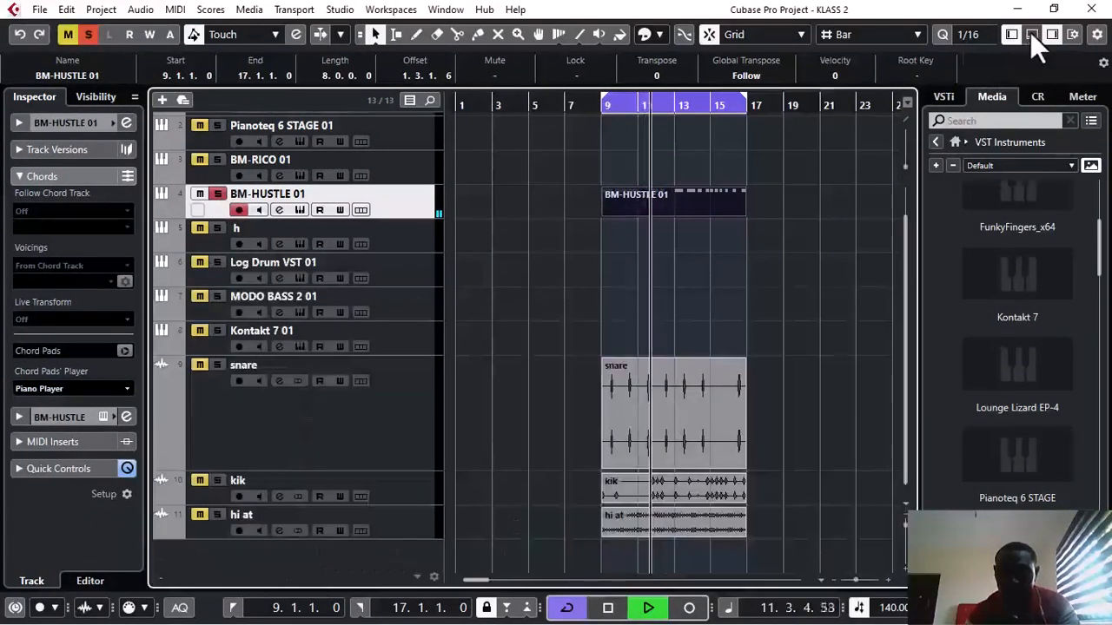
pyautogui.click(300, 209)
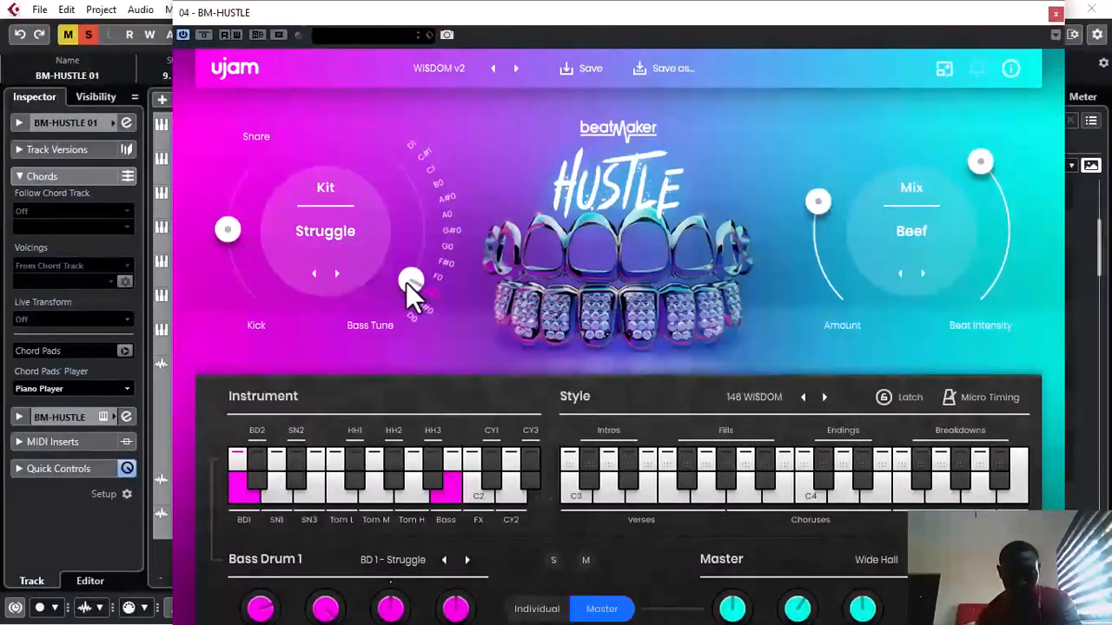
pyautogui.moveTo(405, 282); pyautogui.dragTo(405, 306)
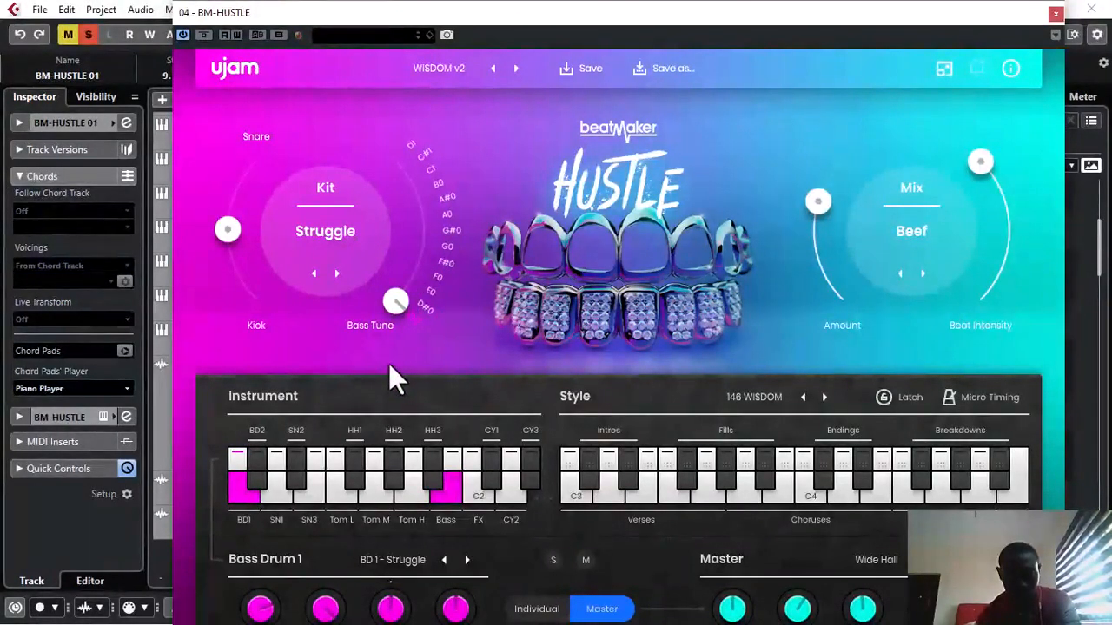
pyautogui.moveTo(395, 301); pyautogui.dragTo(435, 267)
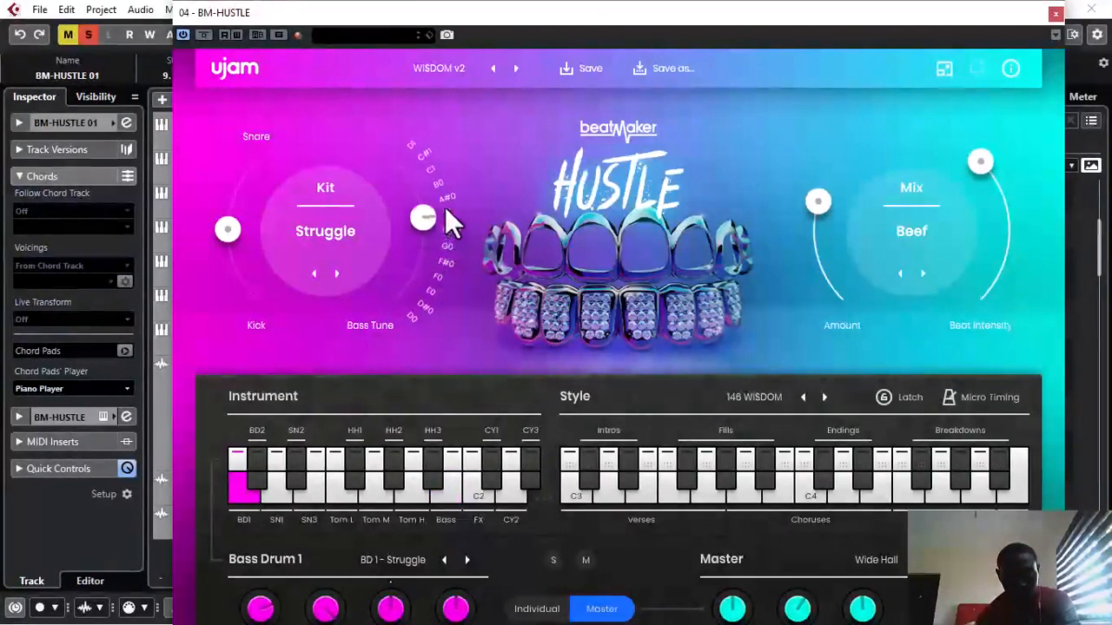
pyautogui.moveTo(432, 189); pyautogui.dragTo(437, 208)
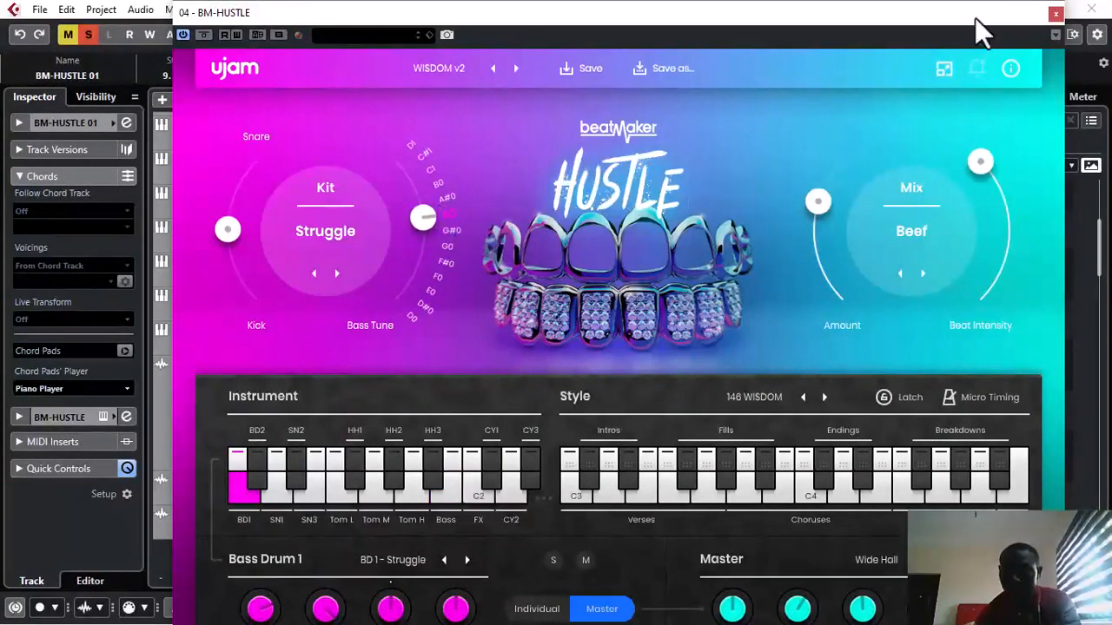
pyautogui.click(1055, 14)
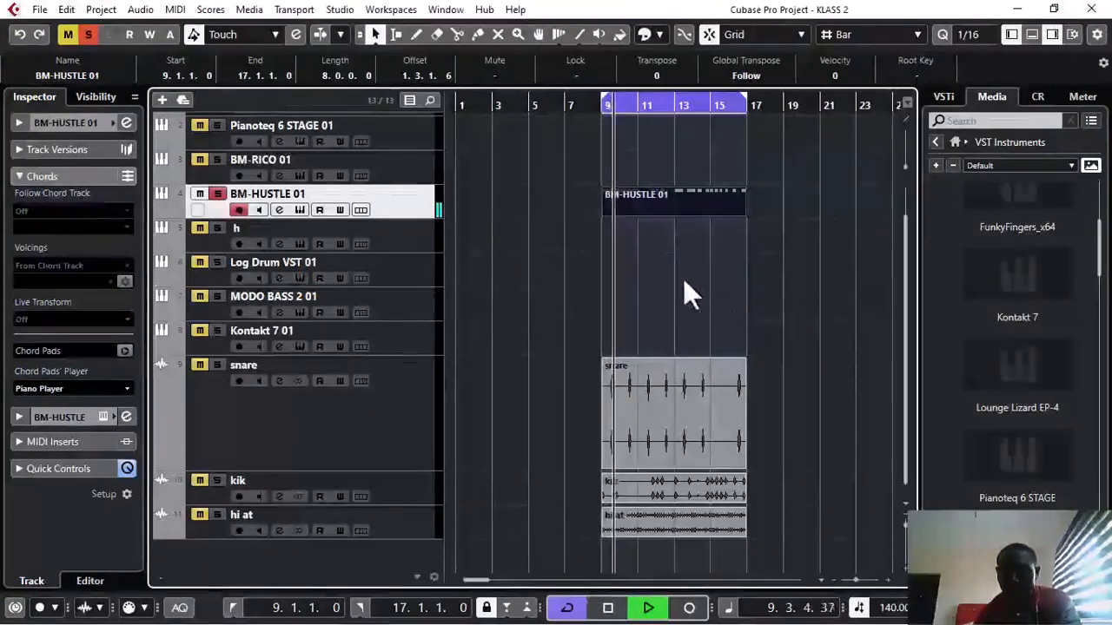
# Solo kik alongside BM-HUSTLE 01, and move the B1 note just after bar 13 to 13.1.1.0 in the full-window Key Editor.
pyautogui.click(217, 480)
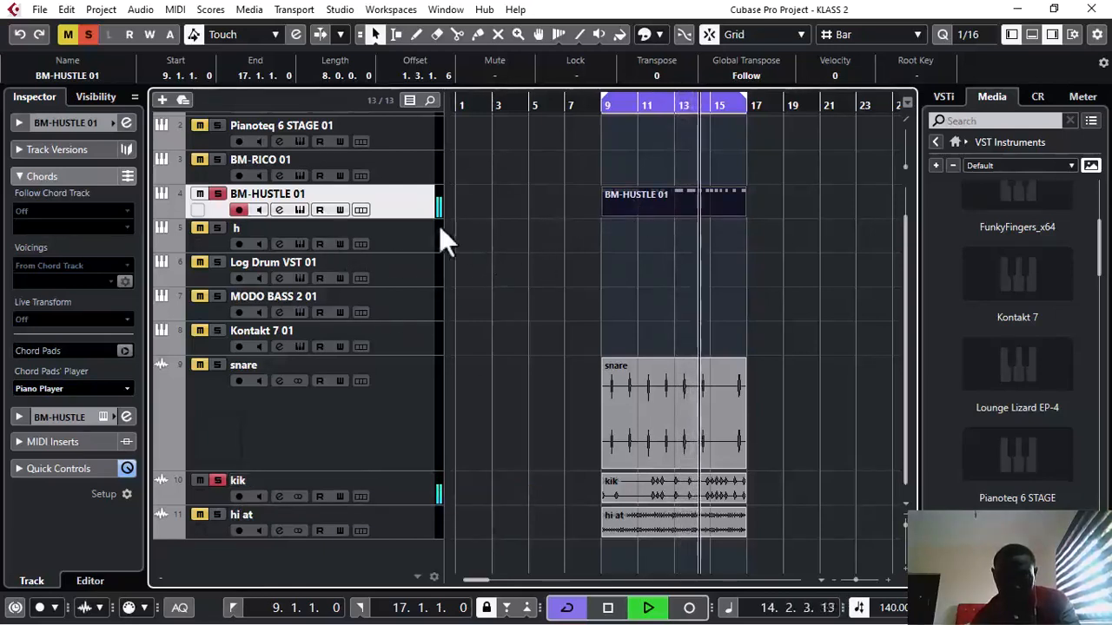
pyautogui.doubleClick(685, 209)
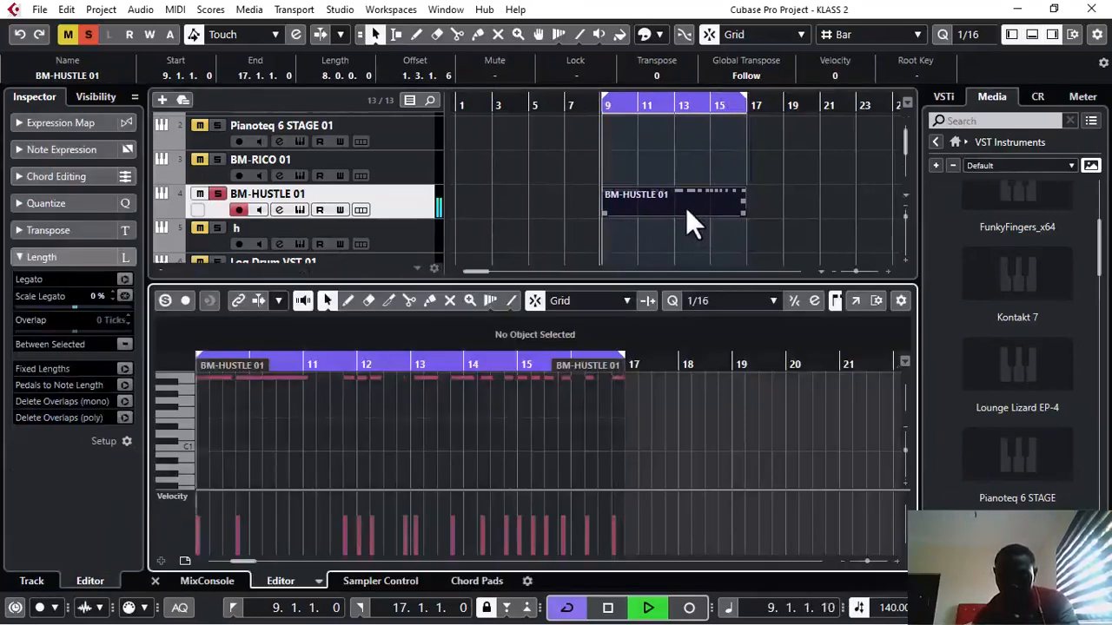
pyautogui.click(855, 300)
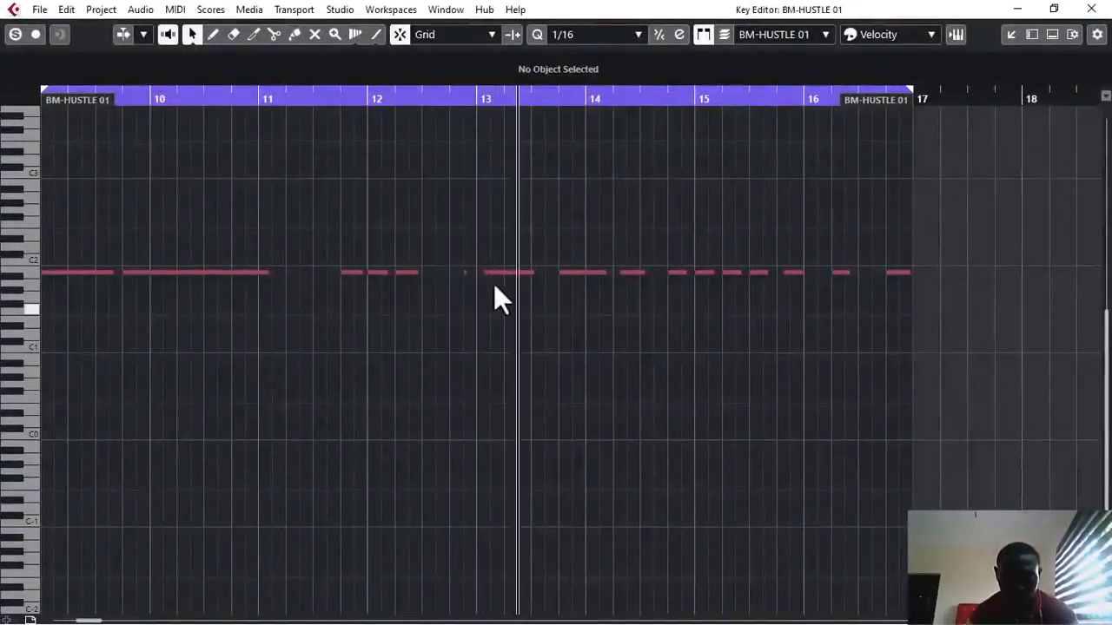
pyautogui.click(513, 273)
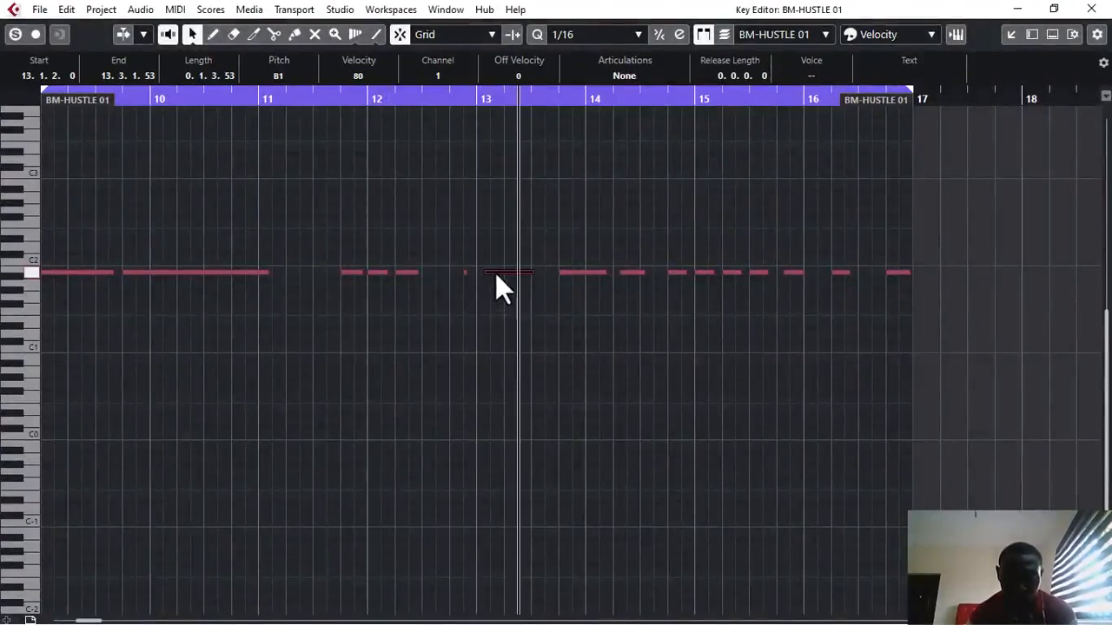
pyautogui.moveTo(495, 273); pyautogui.dragTo(497, 272)
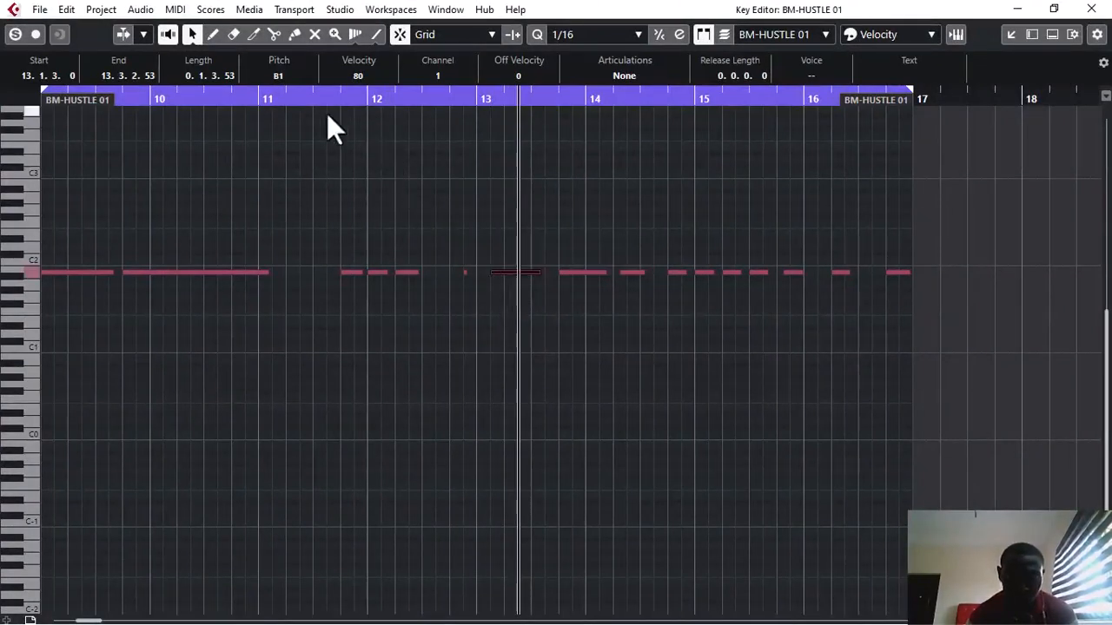
pyautogui.press('space')
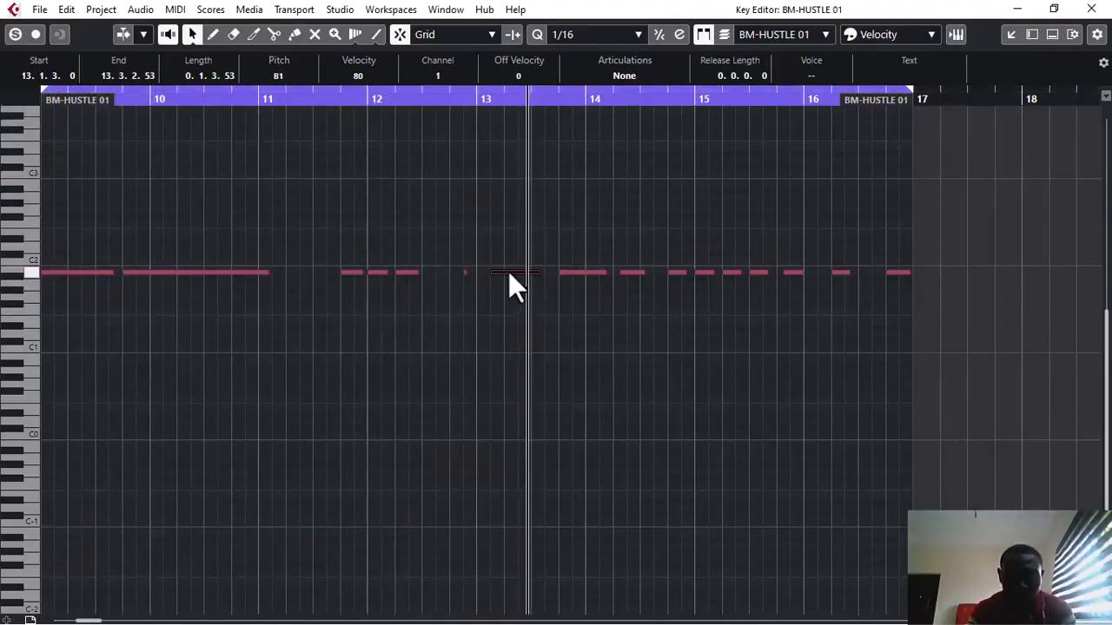
pyautogui.moveTo(508, 272); pyautogui.dragTo(501, 272)
pyautogui.click(328, 99)
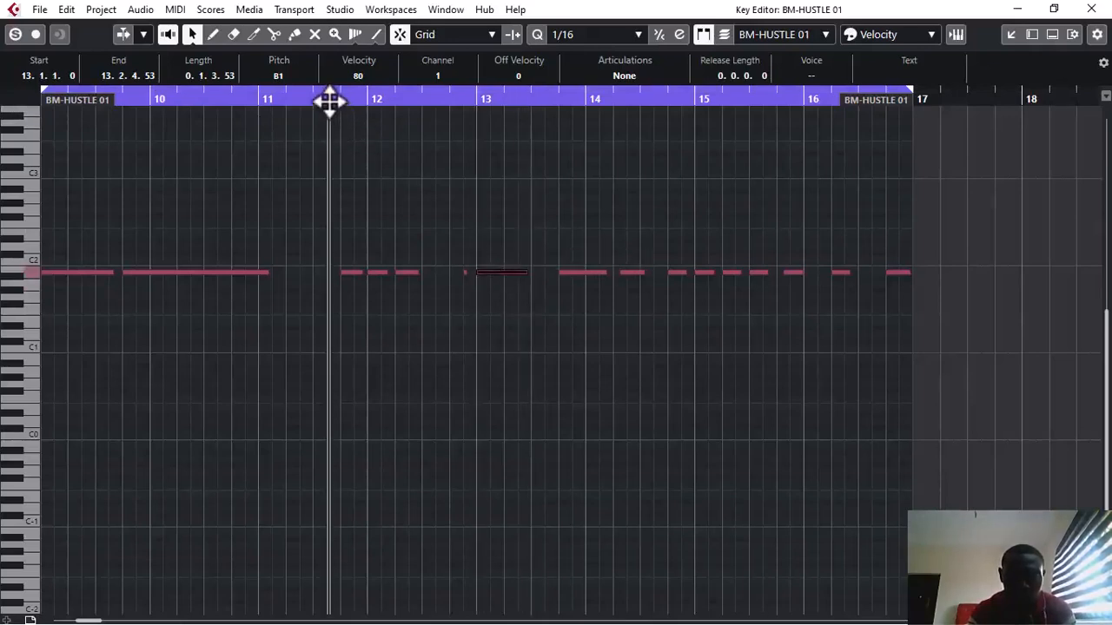
pyautogui.press('space')
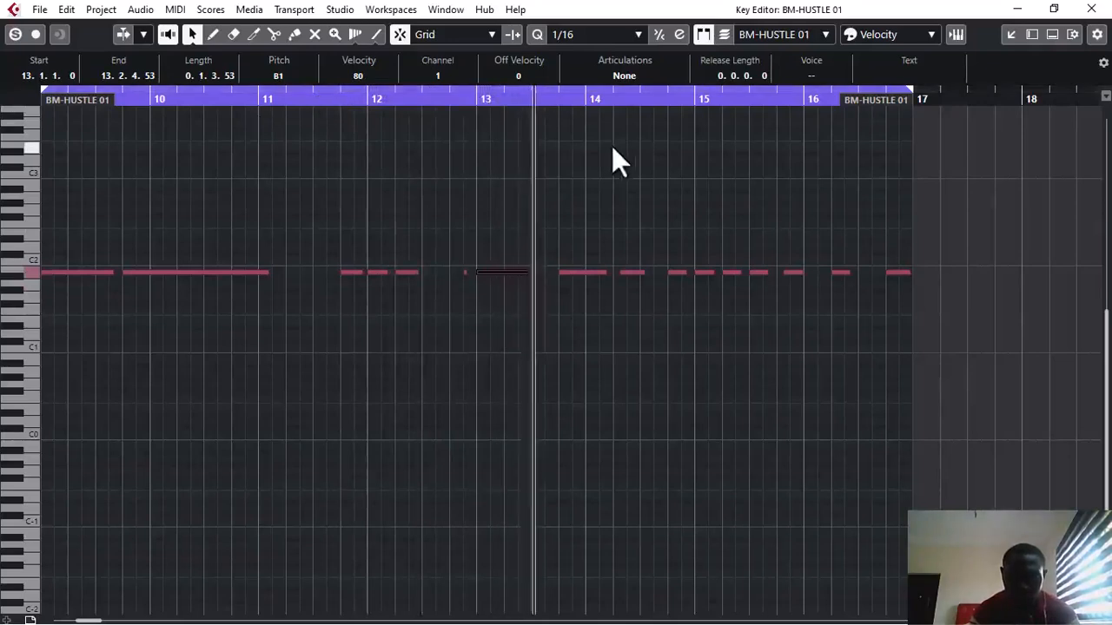
# Move the two late B1 notes in bars 14 and 15 to 14.2.1.0 and 15.4.1.0, and close the editor.
pyautogui.click(632, 272)
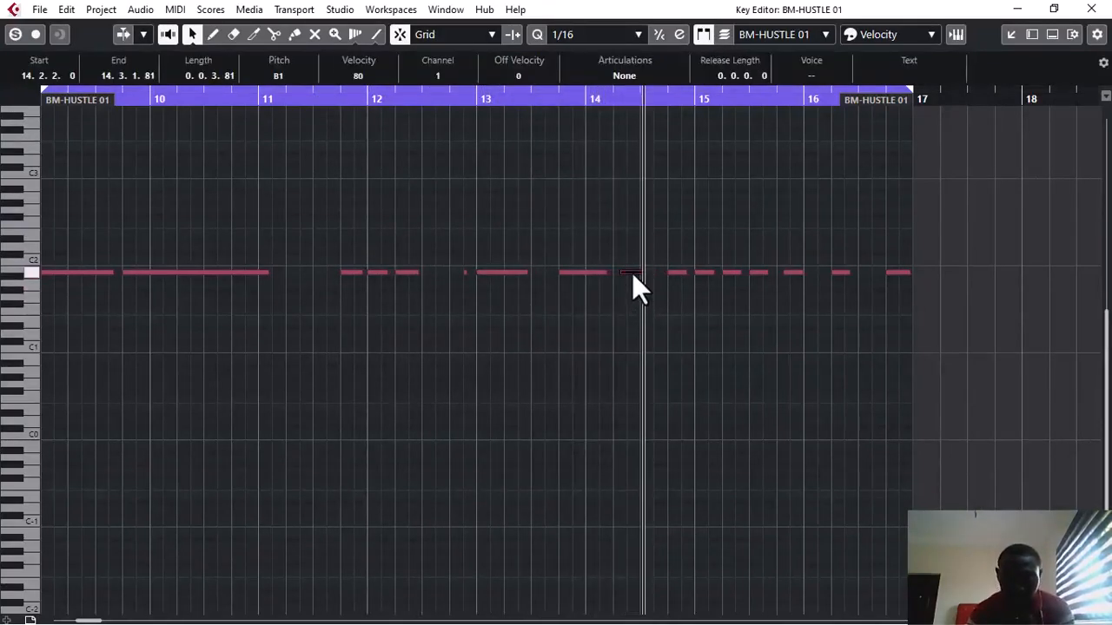
pyautogui.moveTo(631, 271); pyautogui.dragTo(625, 271)
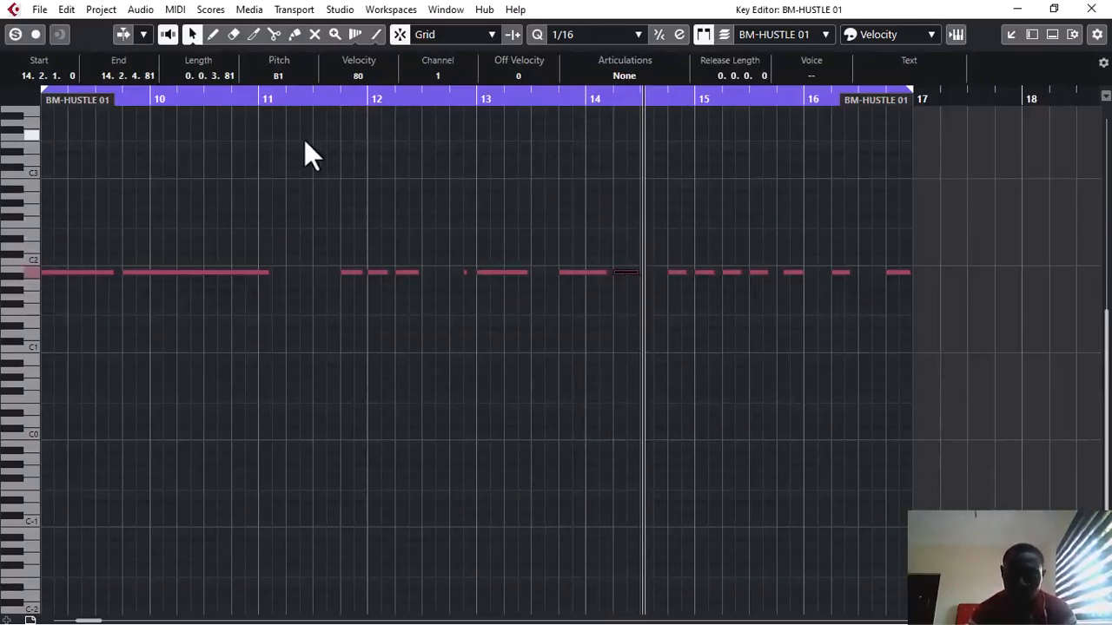
pyautogui.press('space')
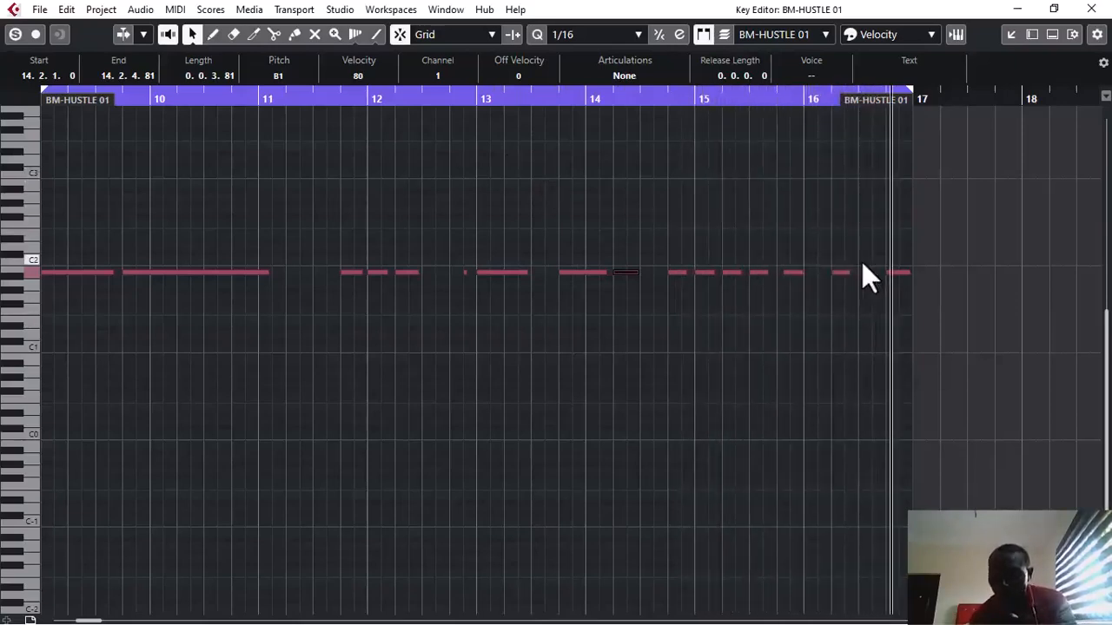
pyautogui.click(792, 272)
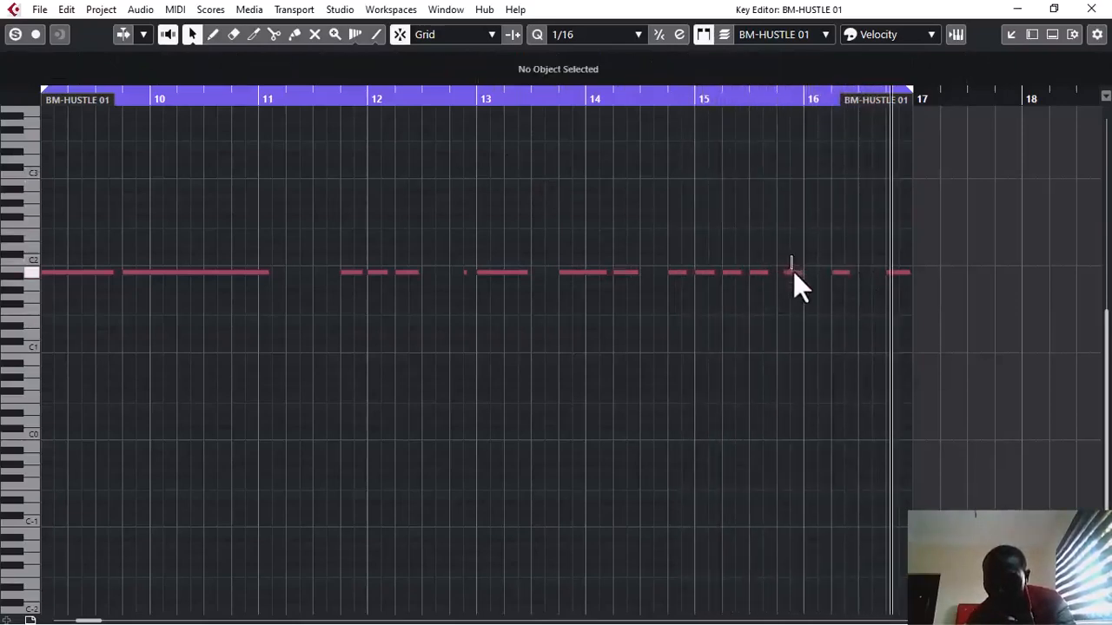
pyautogui.moveTo(789, 272); pyautogui.dragTo(785, 271)
pyautogui.click(634, 101)
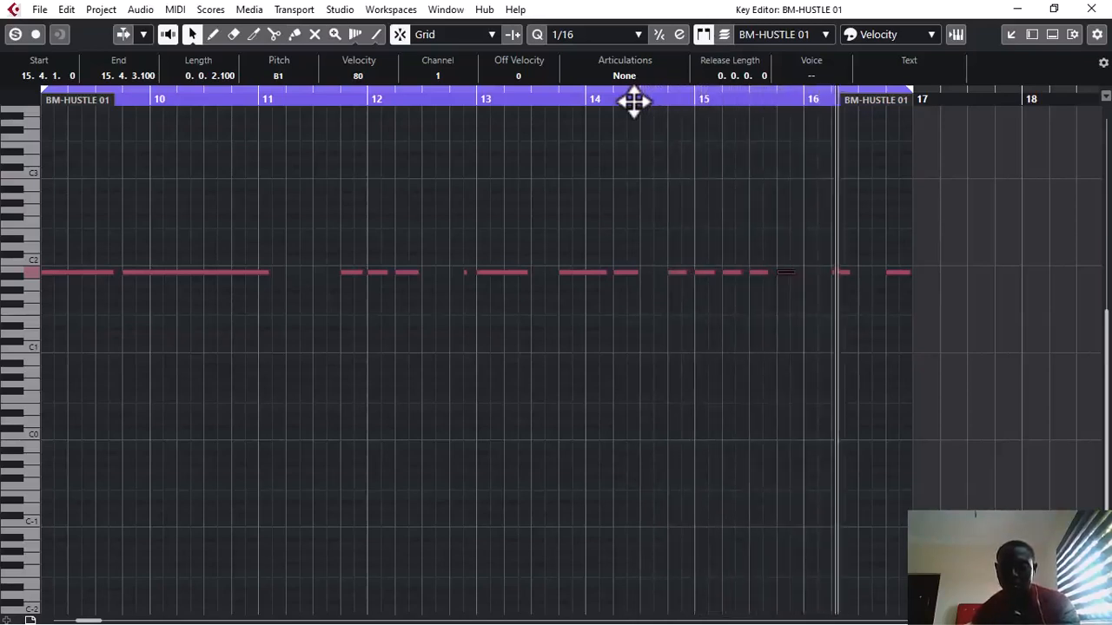
pyautogui.click(1092, 10)
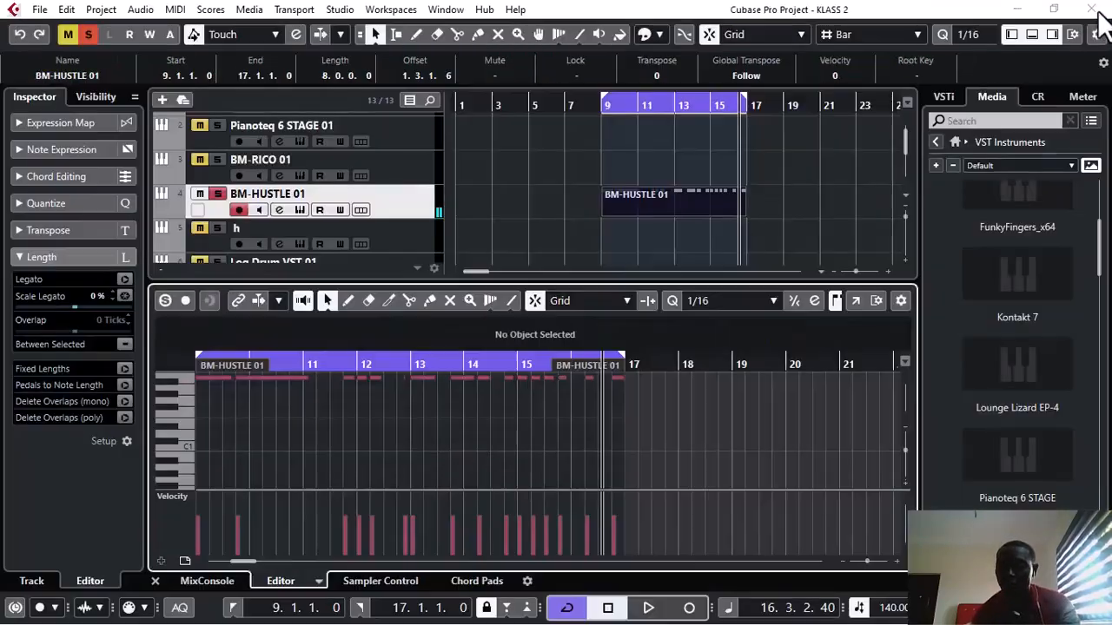
pyautogui.click(1032, 33)
# Examine the BM-HUSTLE instrument's kit and Bass Drum 1 controls while the part plays with kik.
pyautogui.click(299, 209)
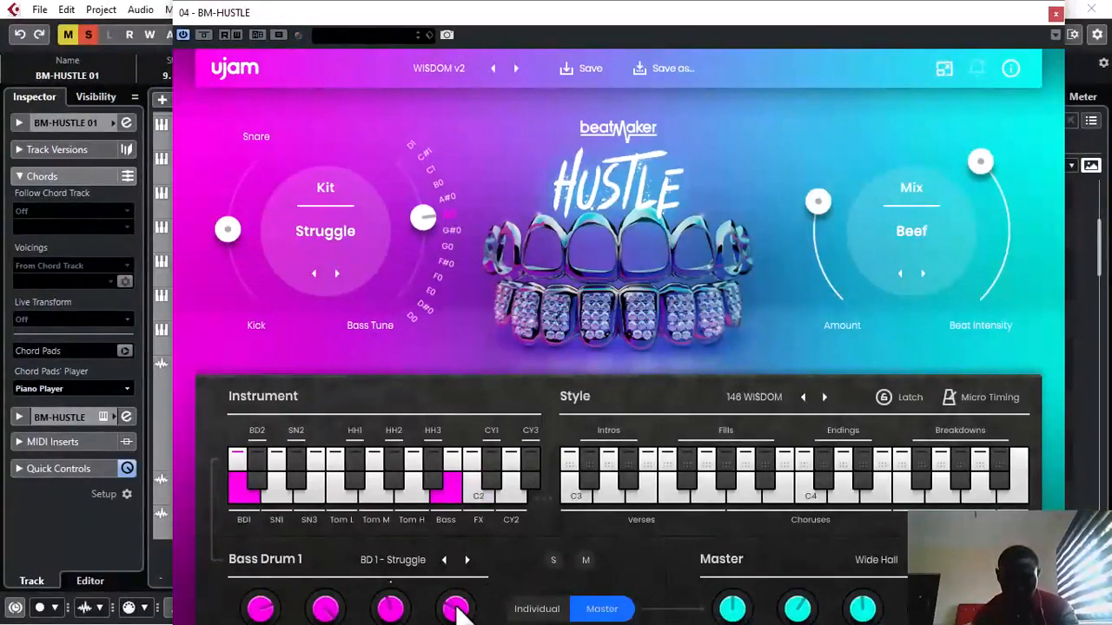
pyautogui.click(677, 500)
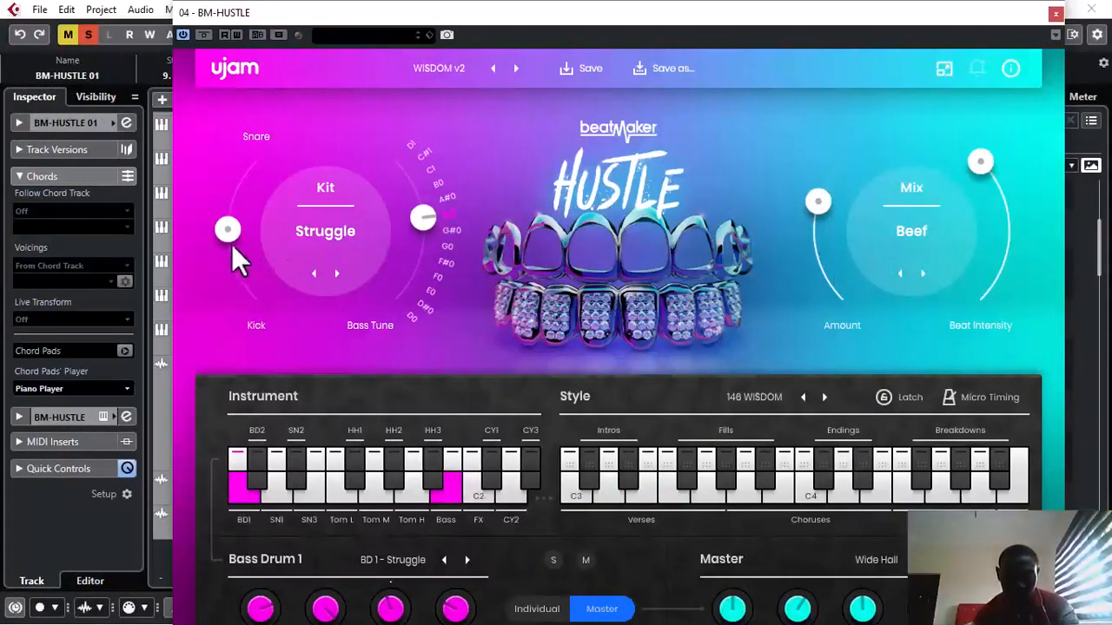
pyautogui.click(1052, 15)
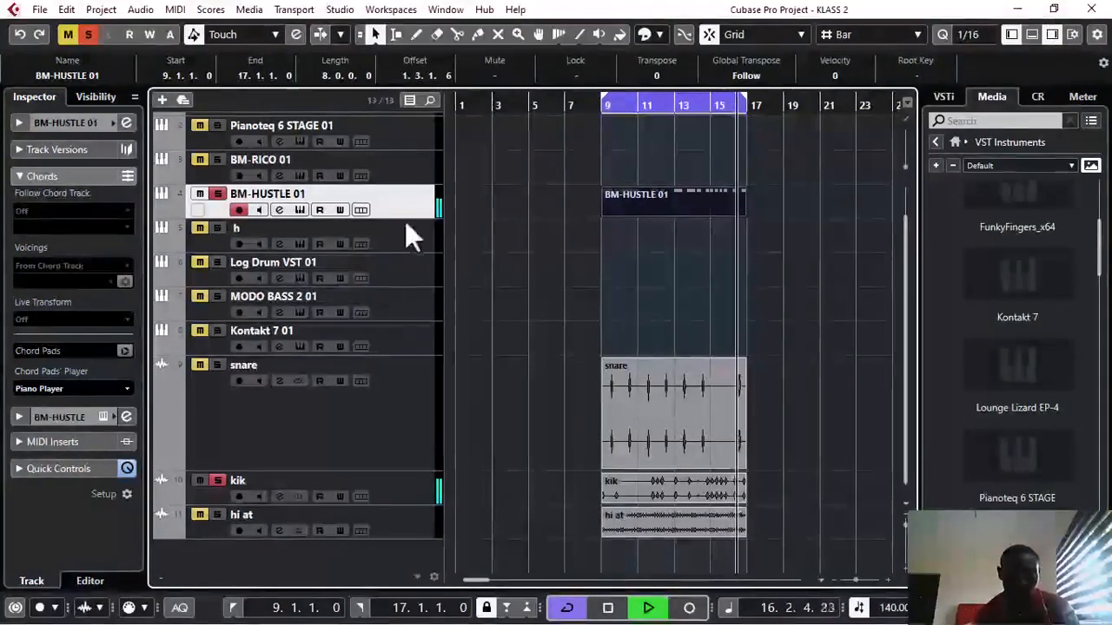
pyautogui.press('space')
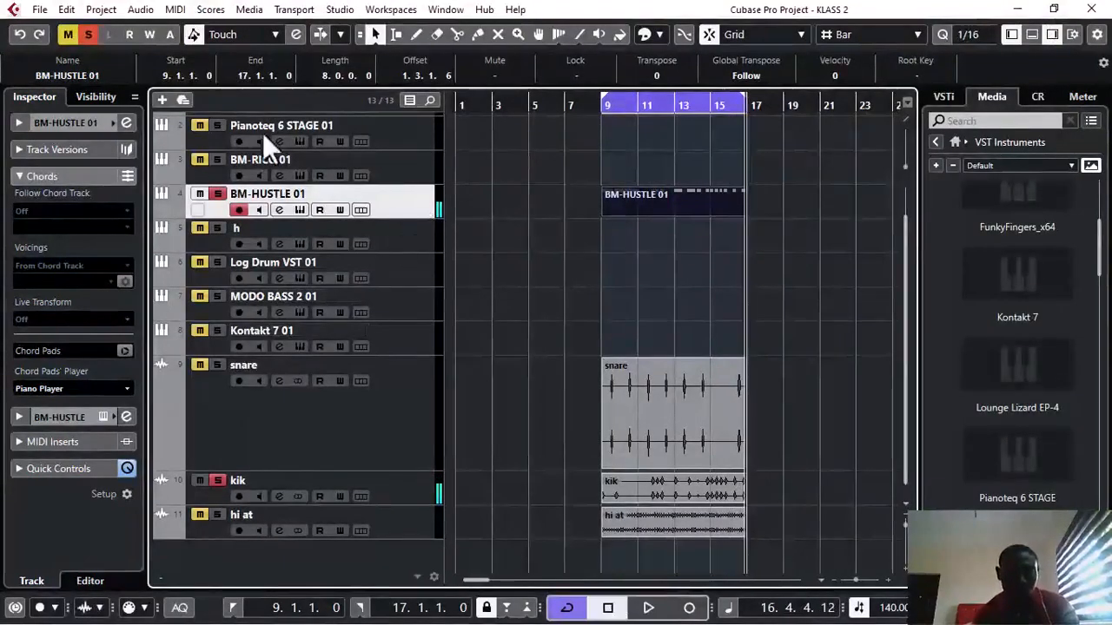
# Solo only BM-HUSTLE 01 and export it as a Wave mixdown named 808, importing the file as a new audio track.
pyautogui.click(85, 35)
pyautogui.press('space')
pyautogui.press('space')
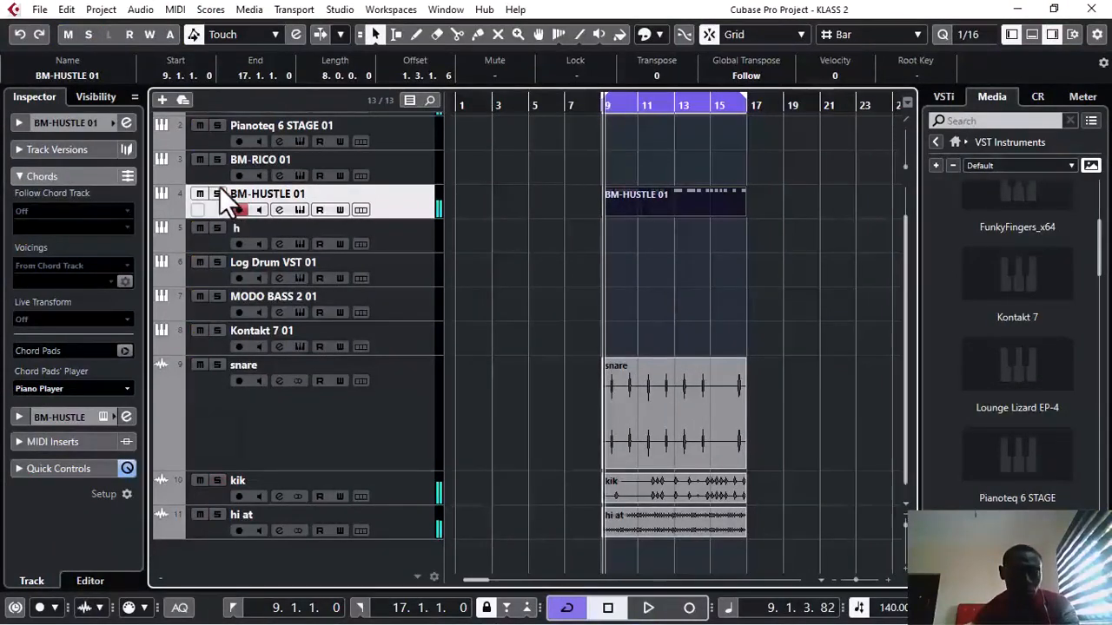
pyautogui.click(217, 194)
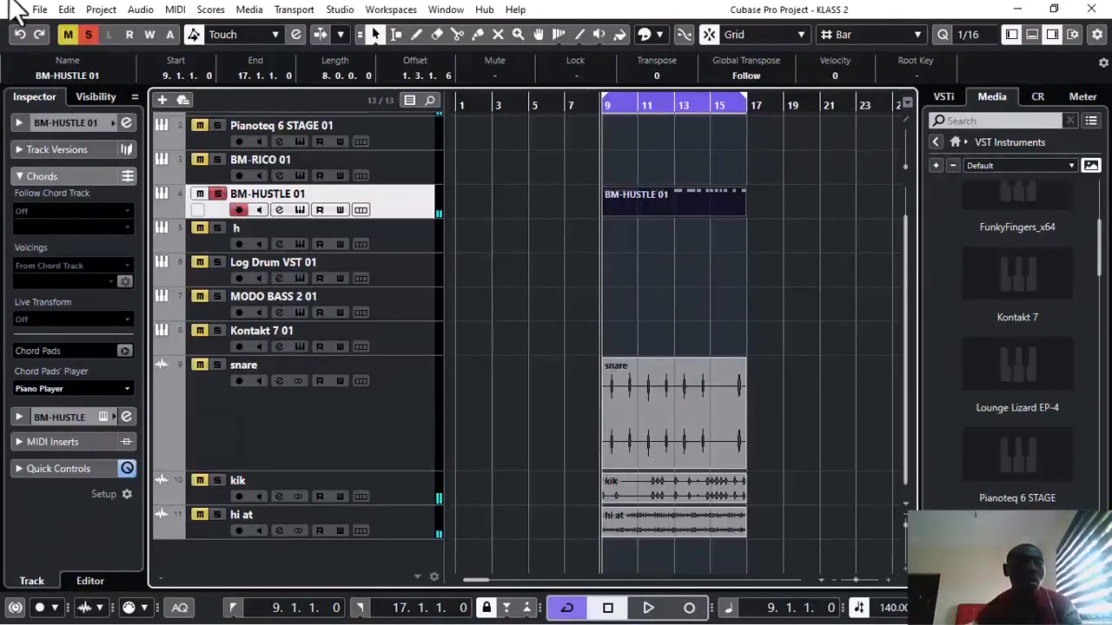
pyautogui.click(40, 10)
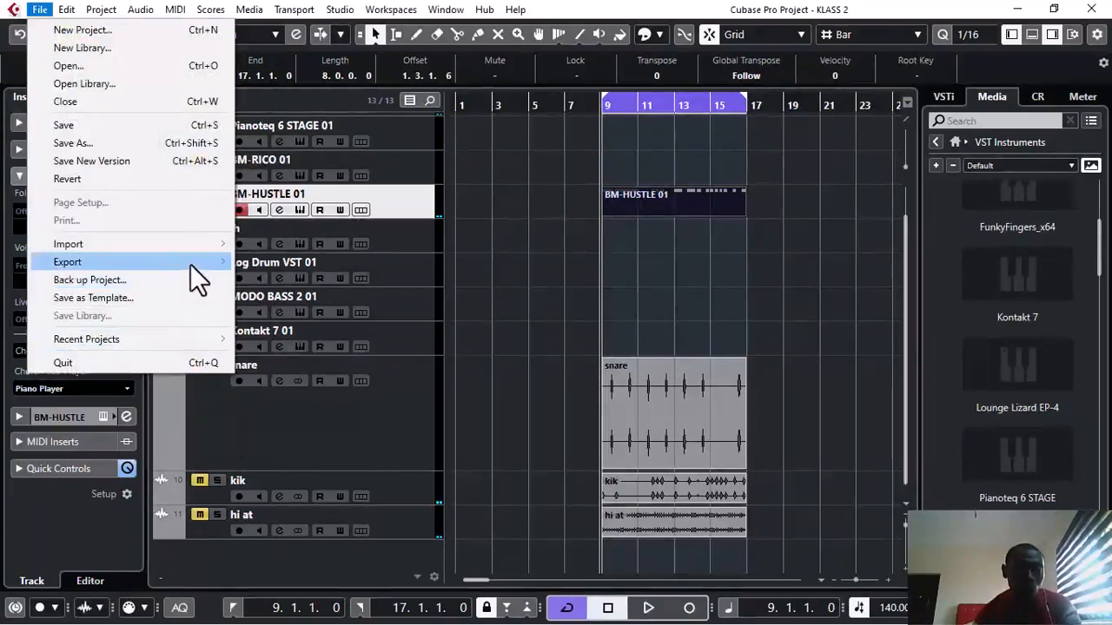
pyautogui.moveTo(190, 264)
pyautogui.click(274, 263)
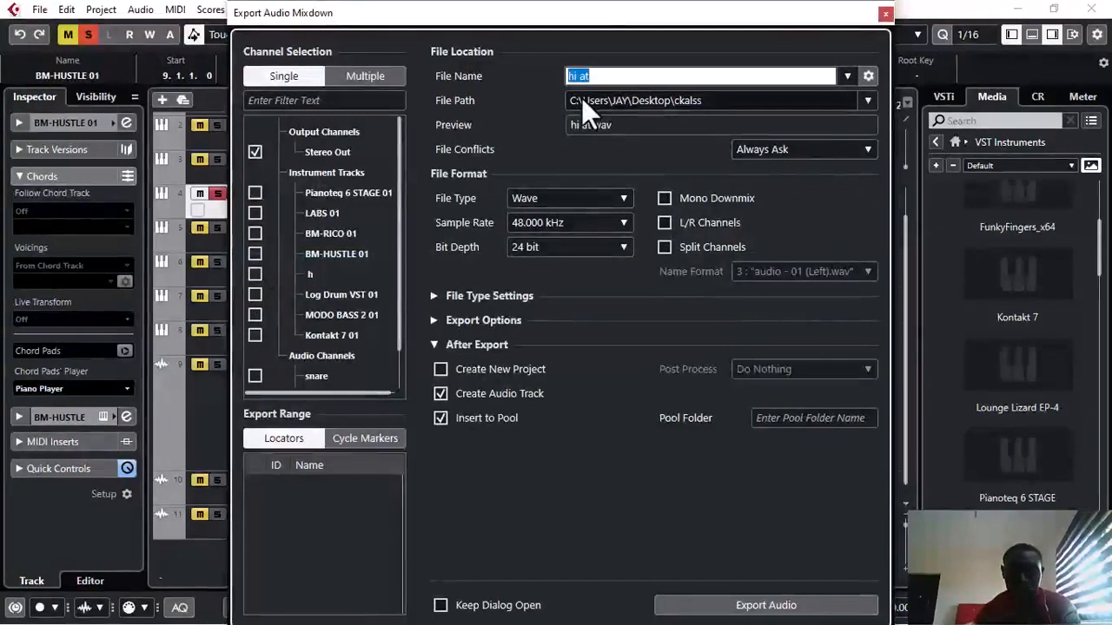
pyautogui.write('808')
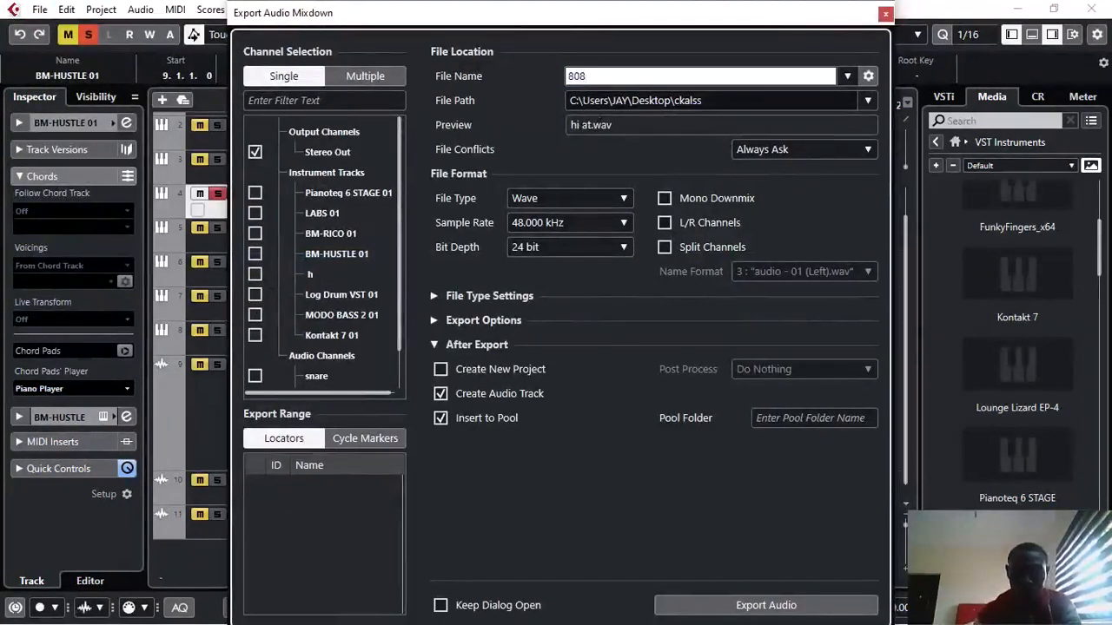
pyautogui.click(762, 608)
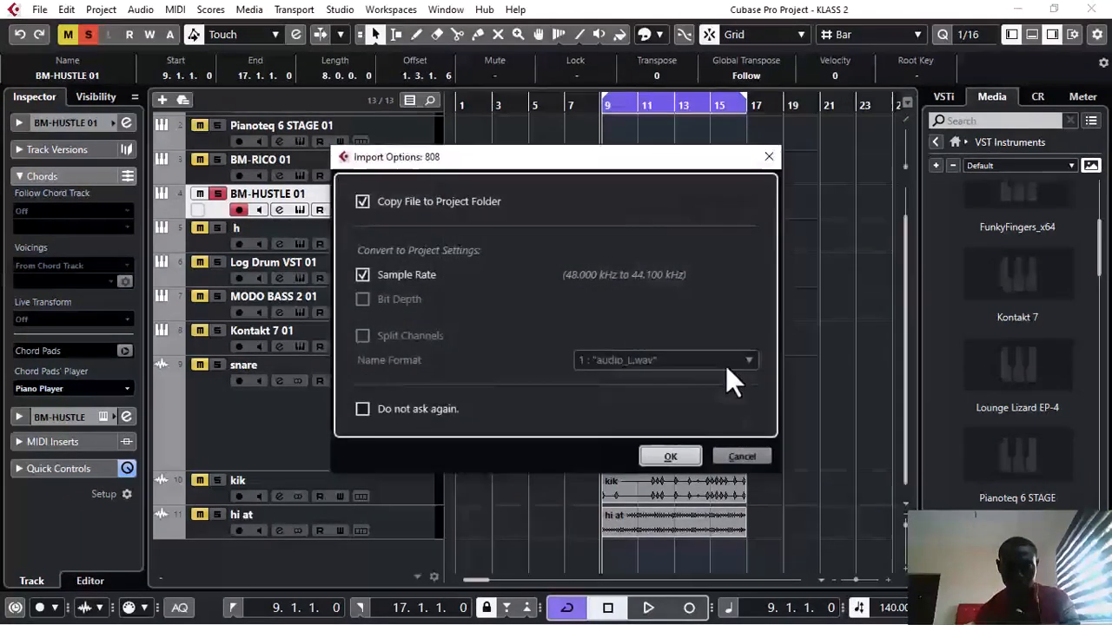
pyautogui.click(671, 457)
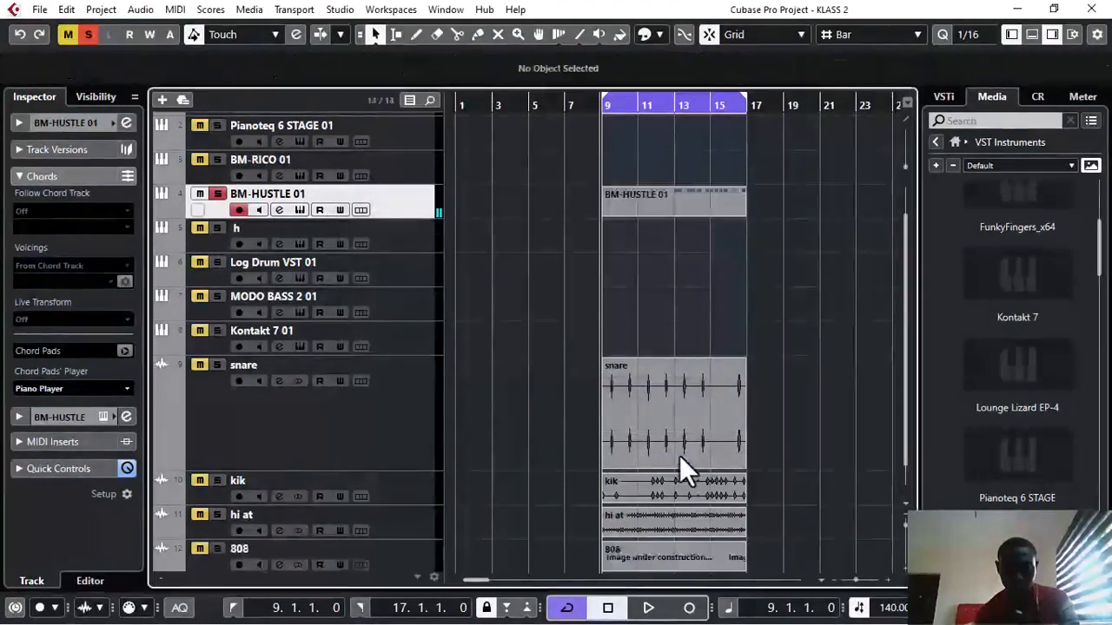
# Mute the original BM-HUSTLE 01 part, unsolo its track, and play the full mix from bar 9.
pyautogui.scroll(3, 643, 338)
pyautogui.scroll(-3, 608, 295)
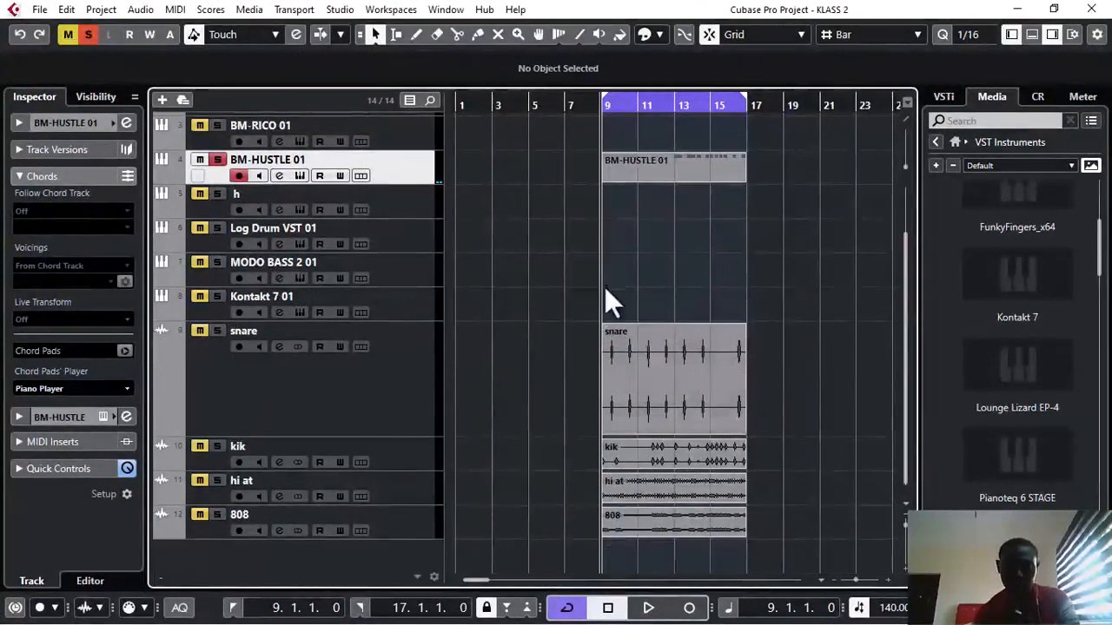
pyautogui.scroll(3, 669, 217)
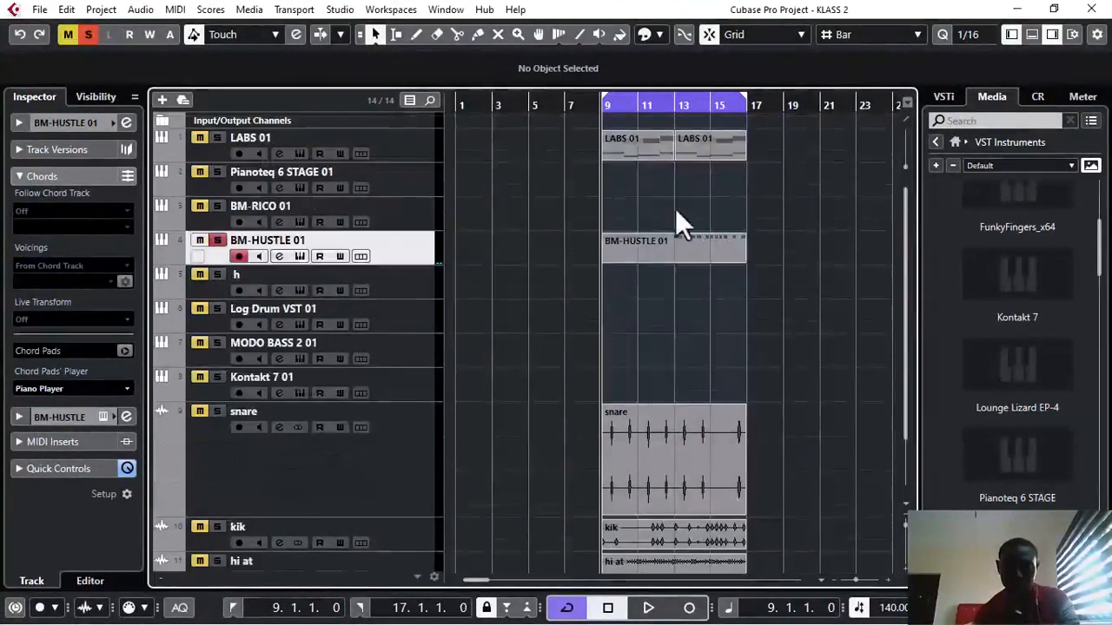
pyautogui.click(497, 34)
pyautogui.click(636, 247)
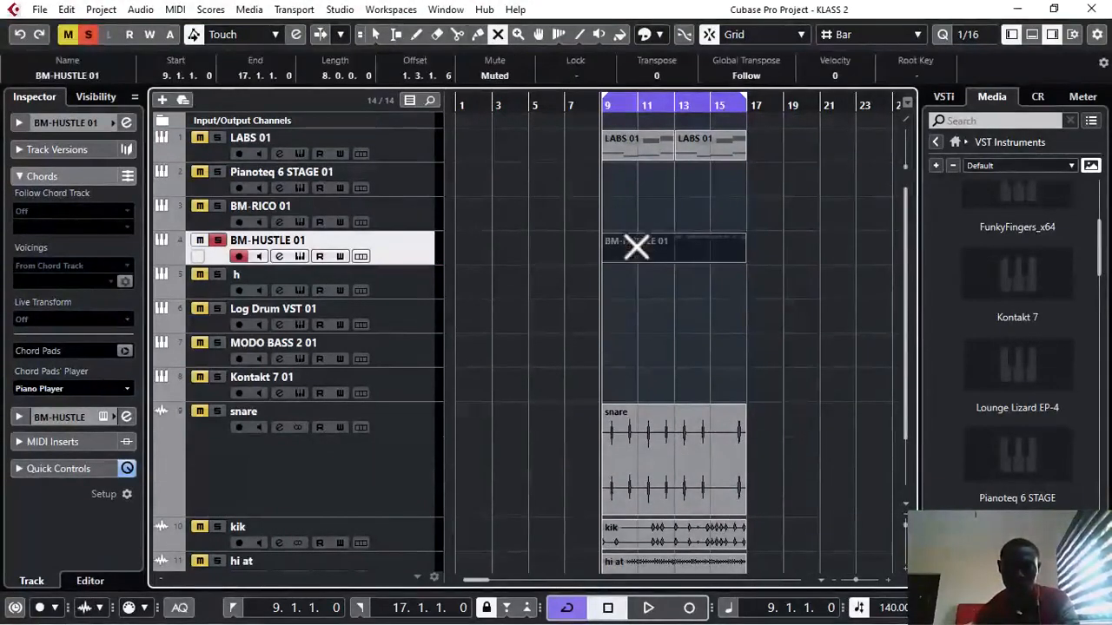
pyautogui.click(218, 240)
pyautogui.press('space')
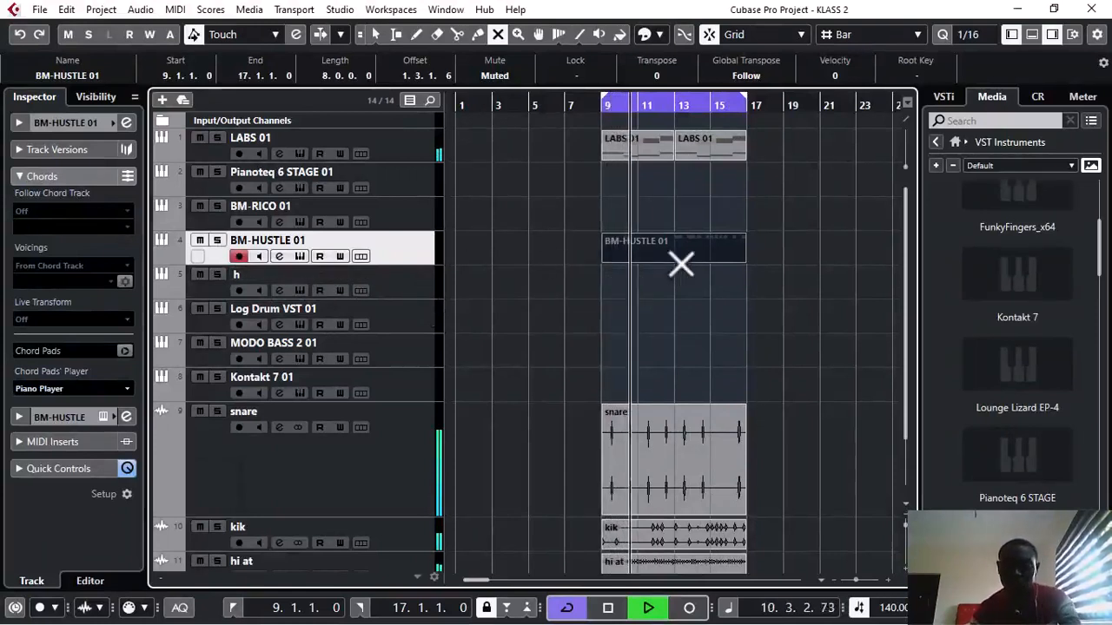
# Delete the muted BM-HUSTLE 01 part, then lower the 808 audio track's volume to -5.45 and stop playback.
pyautogui.press('1')
pyautogui.press('Delete')
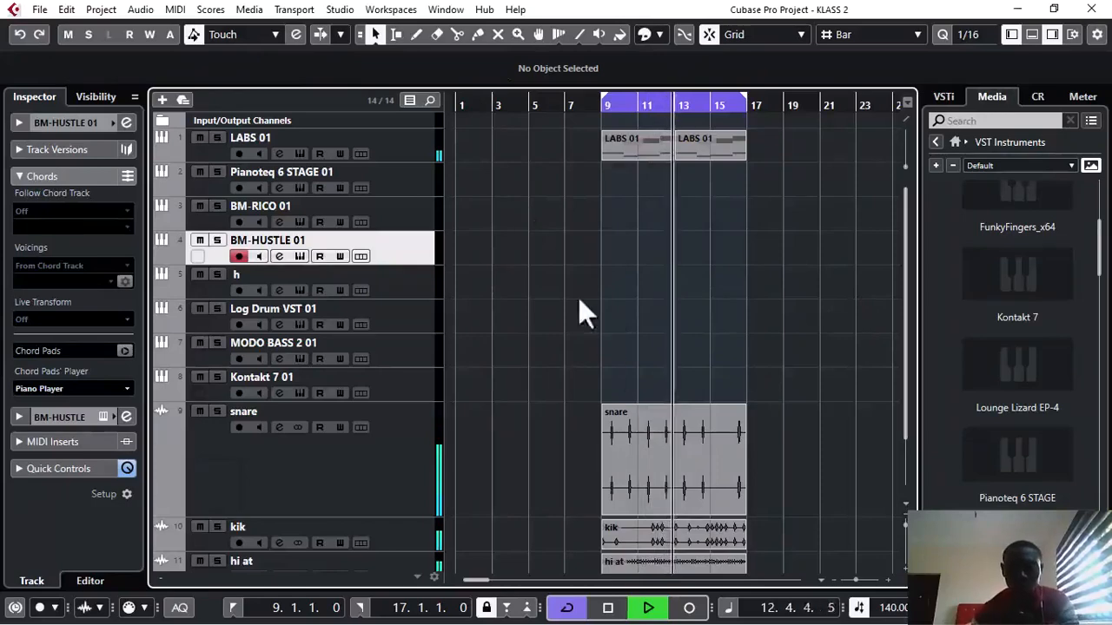
pyautogui.scroll(-3, 486, 525)
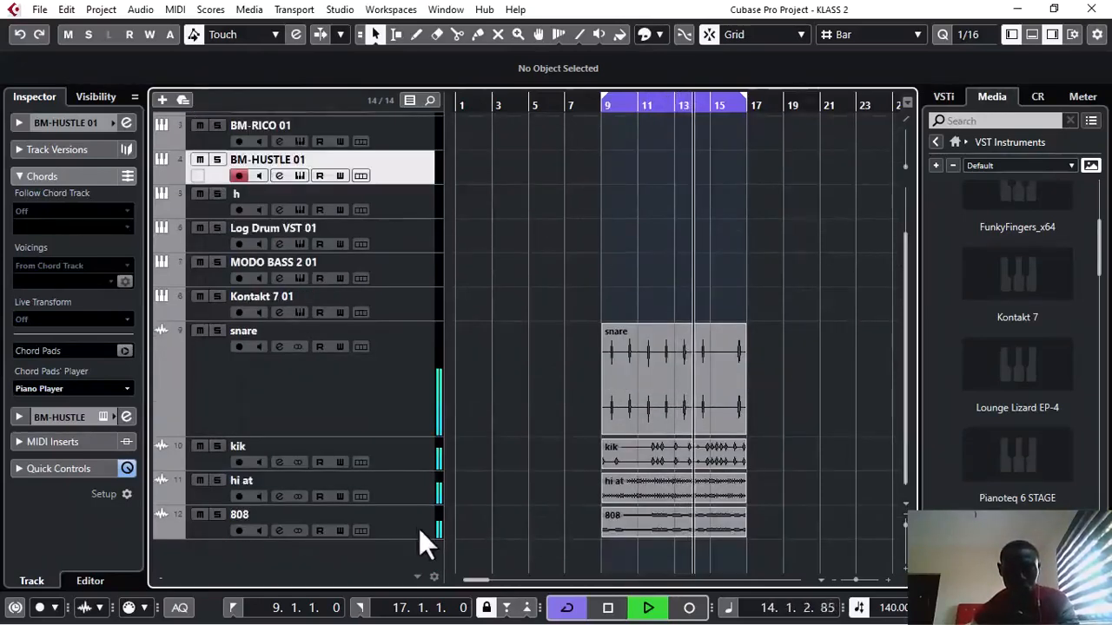
pyautogui.moveTo(421, 532); pyautogui.dragTo(421, 578)
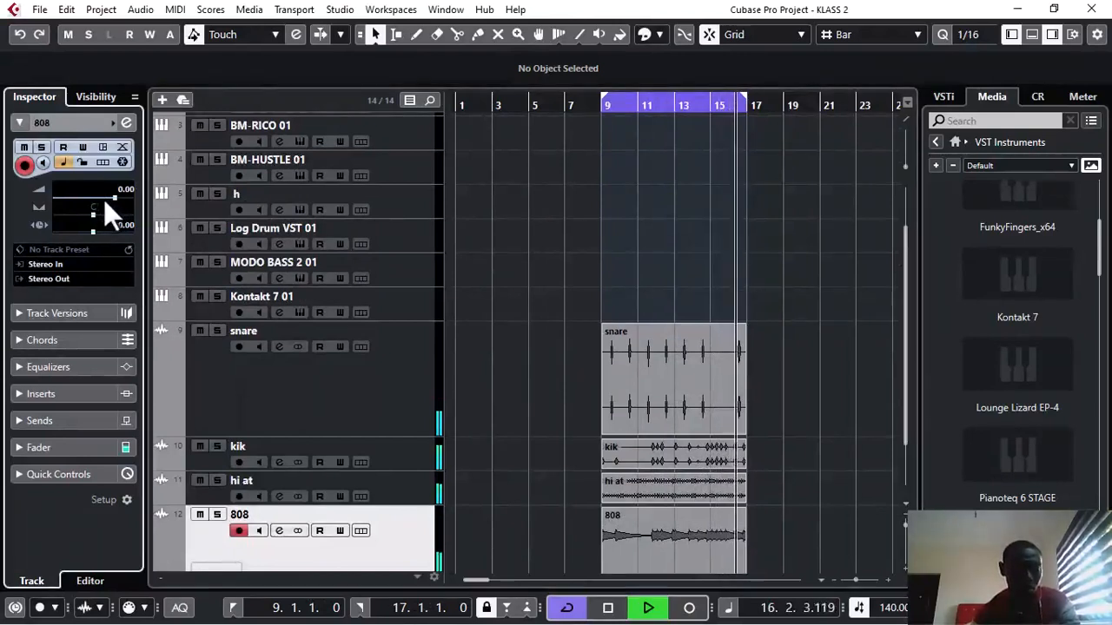
pyautogui.moveTo(101, 198); pyautogui.dragTo(98, 200)
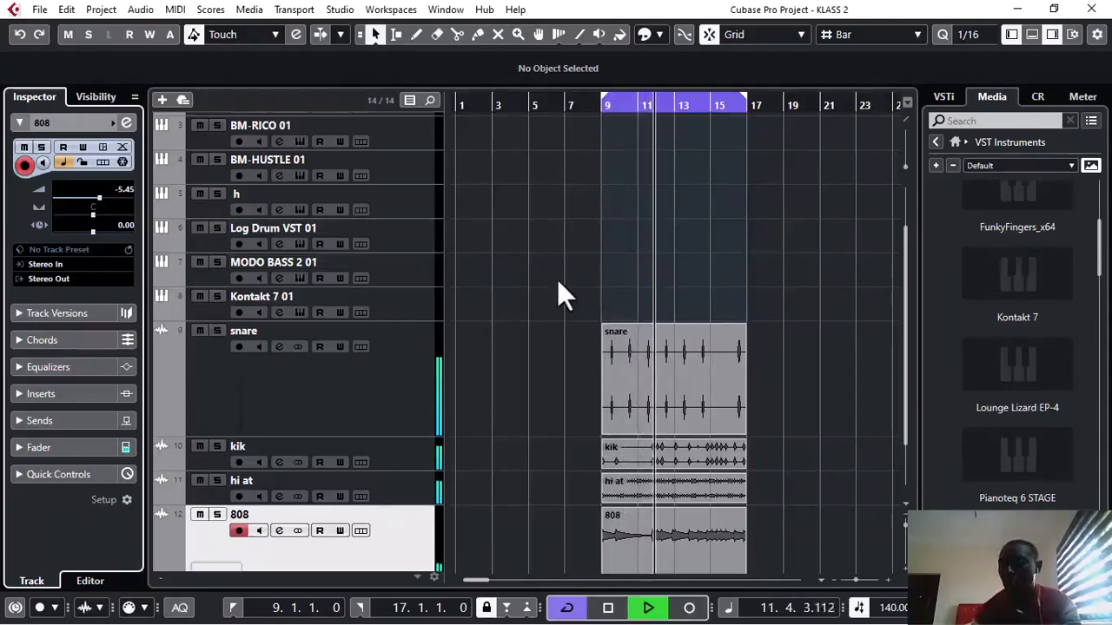
pyautogui.press('space')
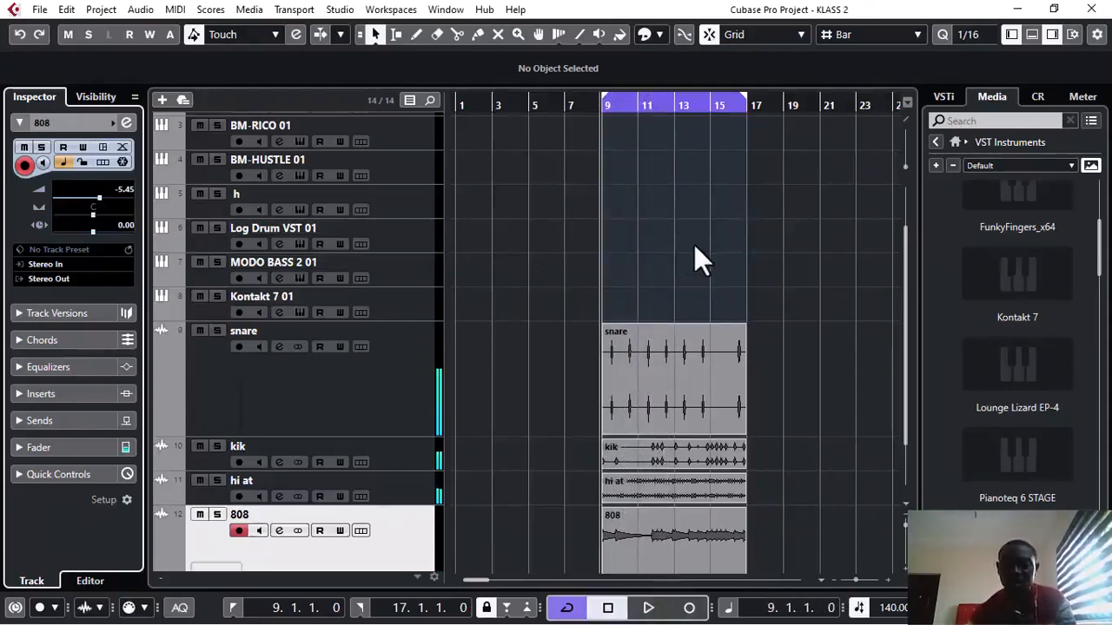
pyautogui.scroll(2, 694, 244)
pyautogui.scroll(-3, 690, 248)
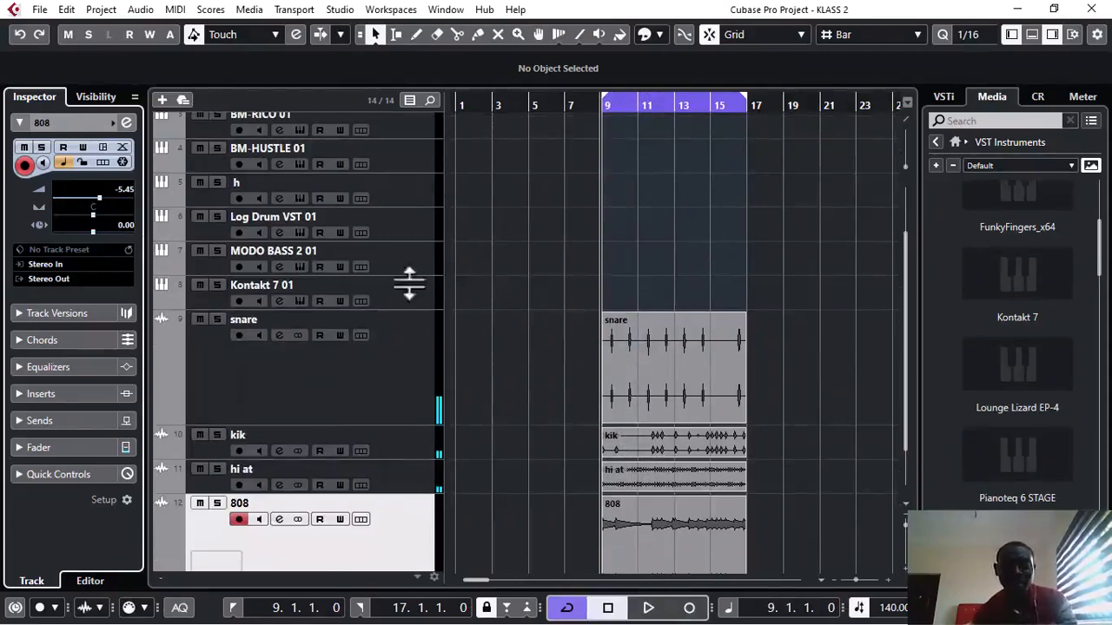
pyautogui.scroll(3, 409, 286)
pyautogui.scroll(-3, 408, 289)
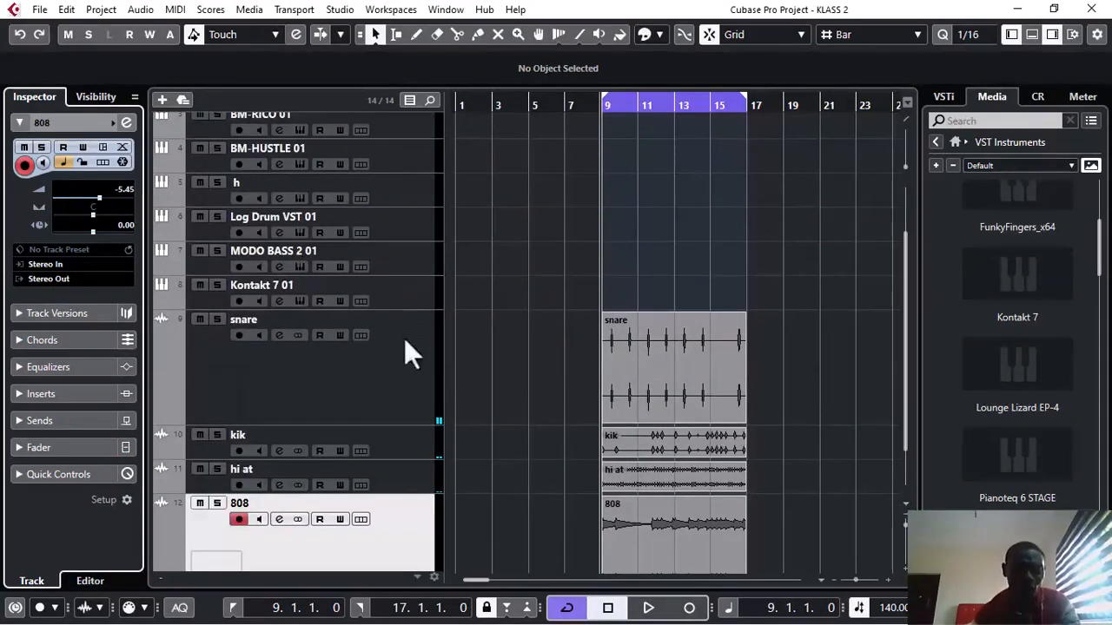
pyautogui.scroll(3, 414, 352)
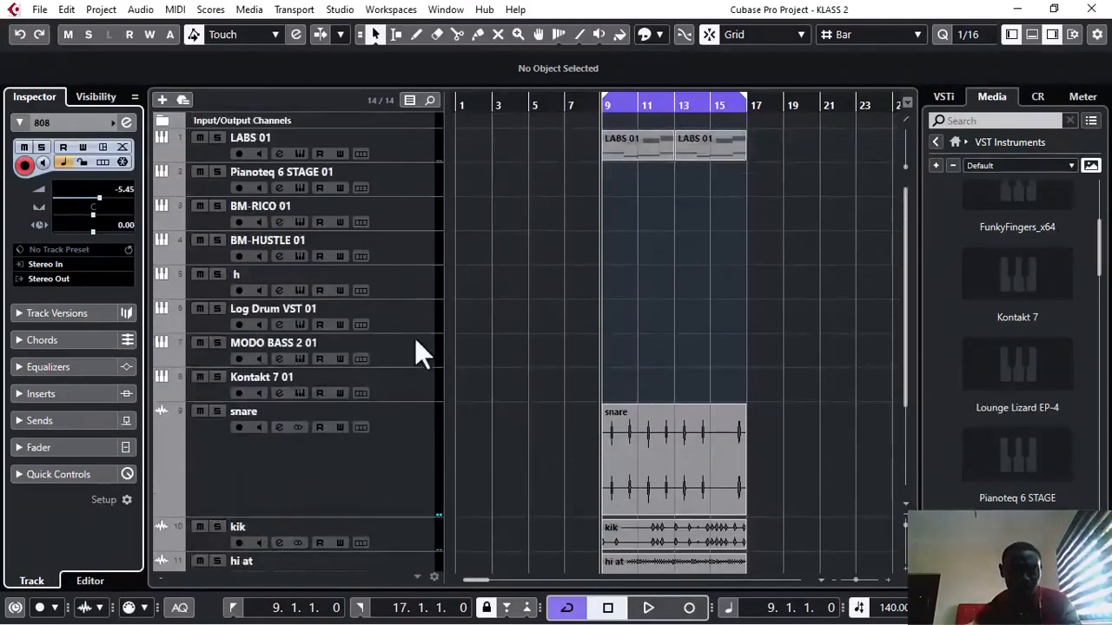
pyautogui.scroll(-3, 414, 352)
pyautogui.scroll(3, 414, 352)
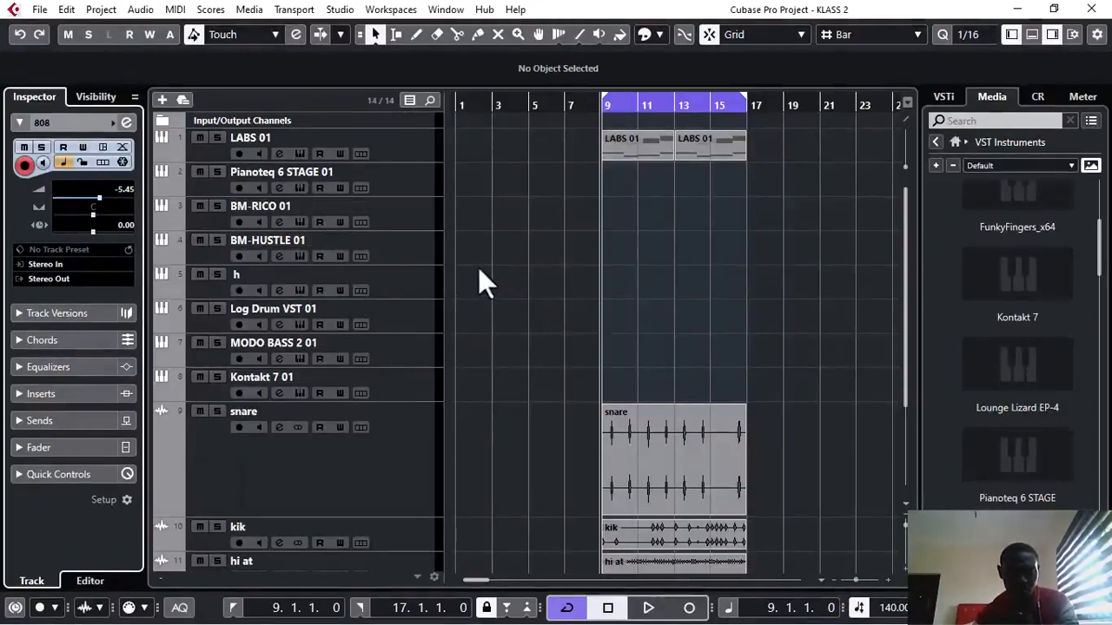
# Open track h's instrument and audition its Weird Dreams preset over the looping mix.
pyautogui.click(425, 284)
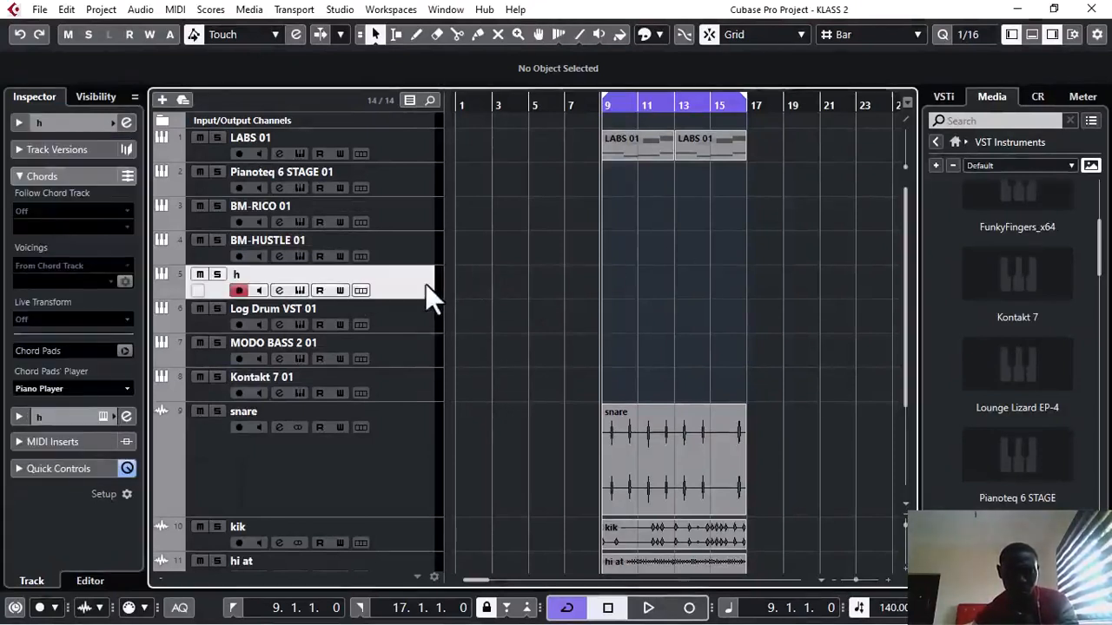
pyautogui.click(299, 290)
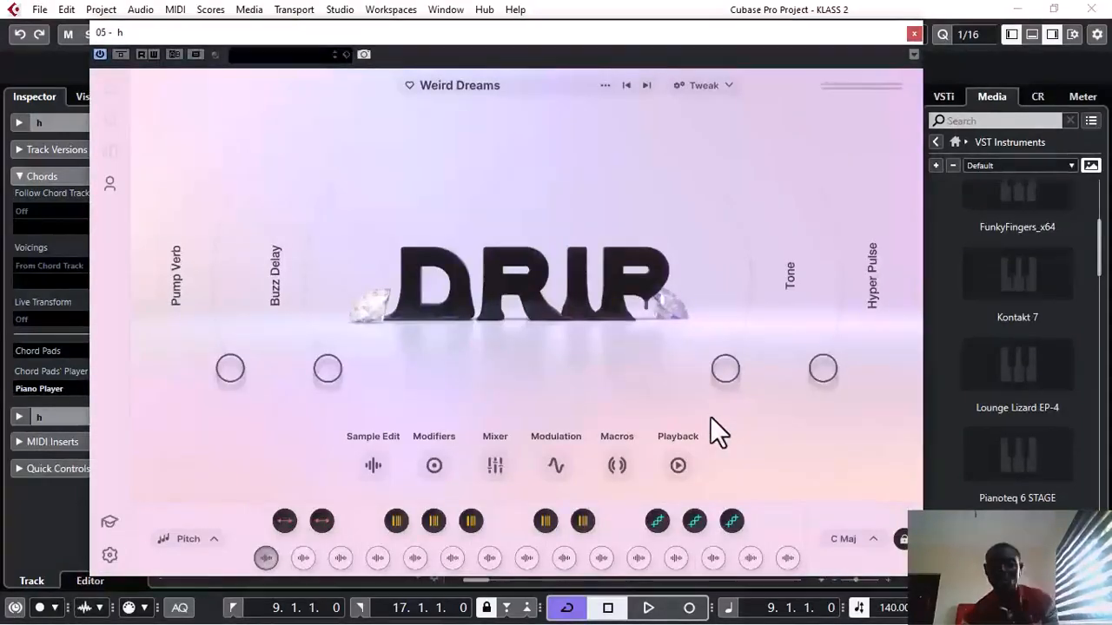
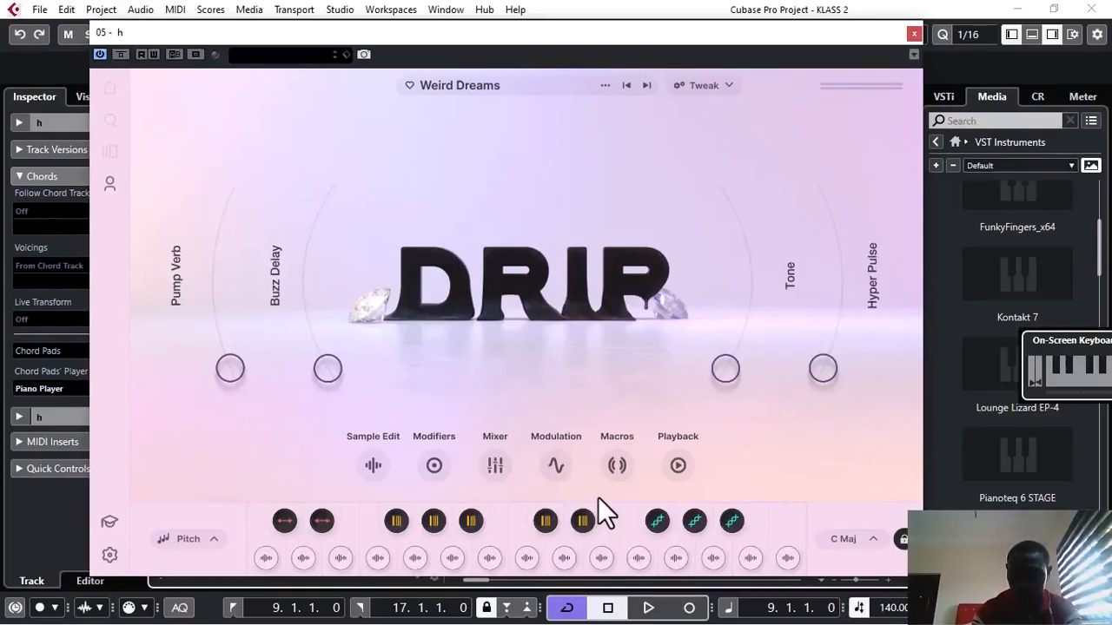
pyautogui.press('space')
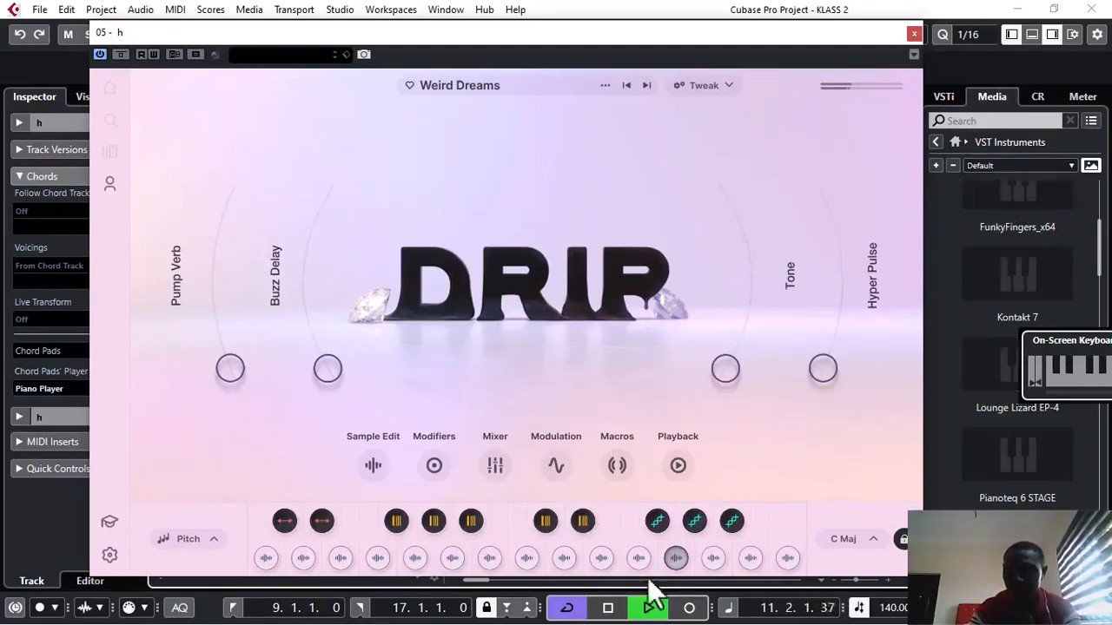
# Record a Weird Dreams part on track h across bars 9 to 17 and close the instrument window.
pyautogui.rightClick(700, 613)
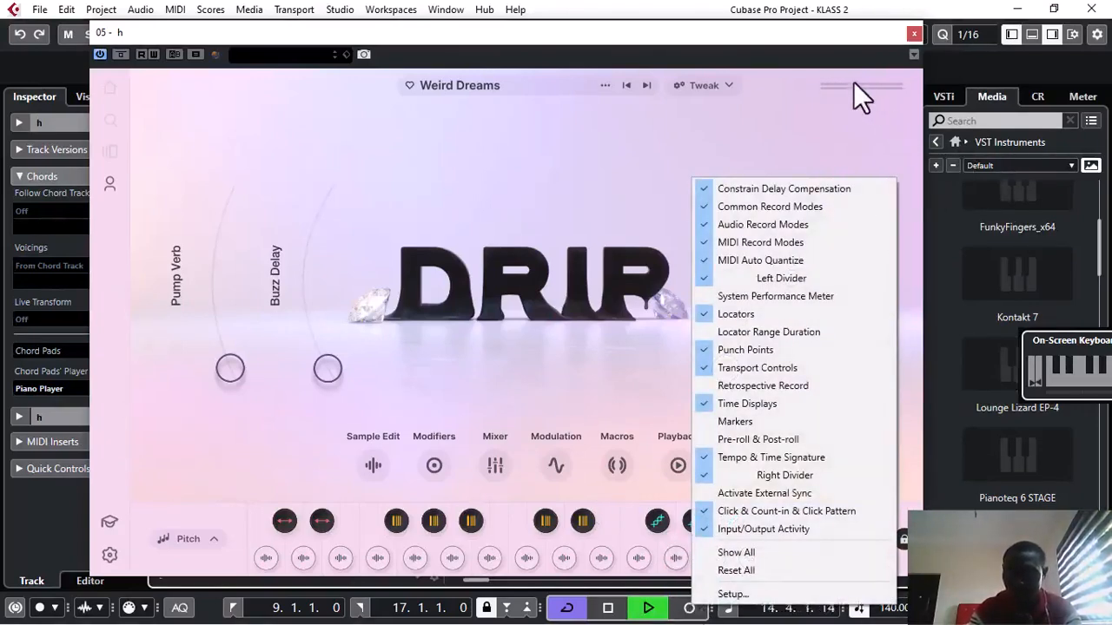
pyautogui.click(825, 97)
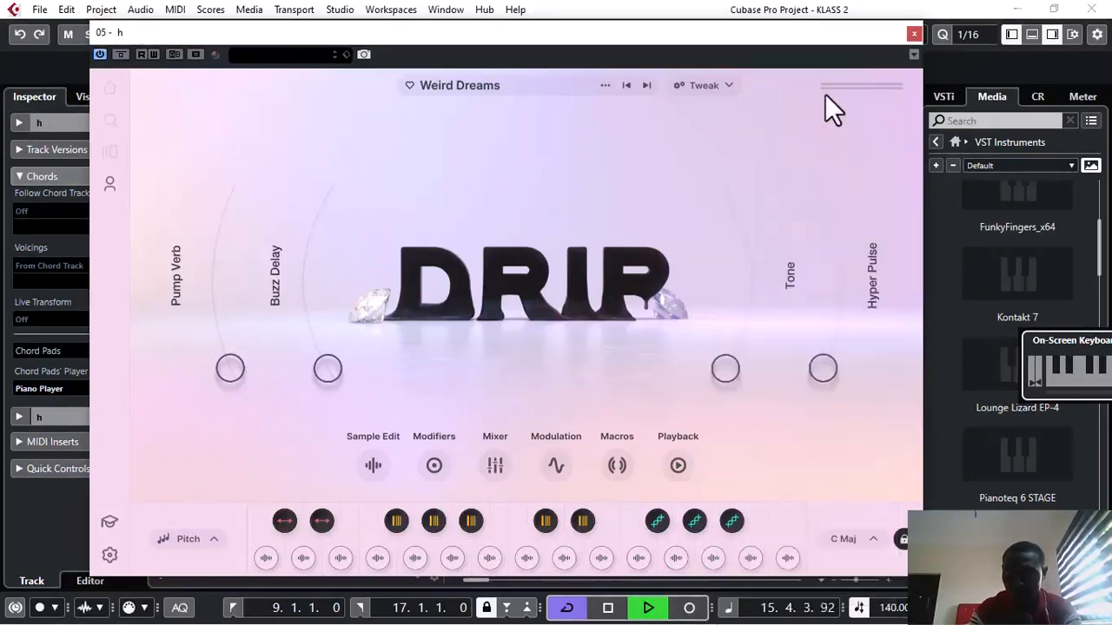
pyautogui.press('space')
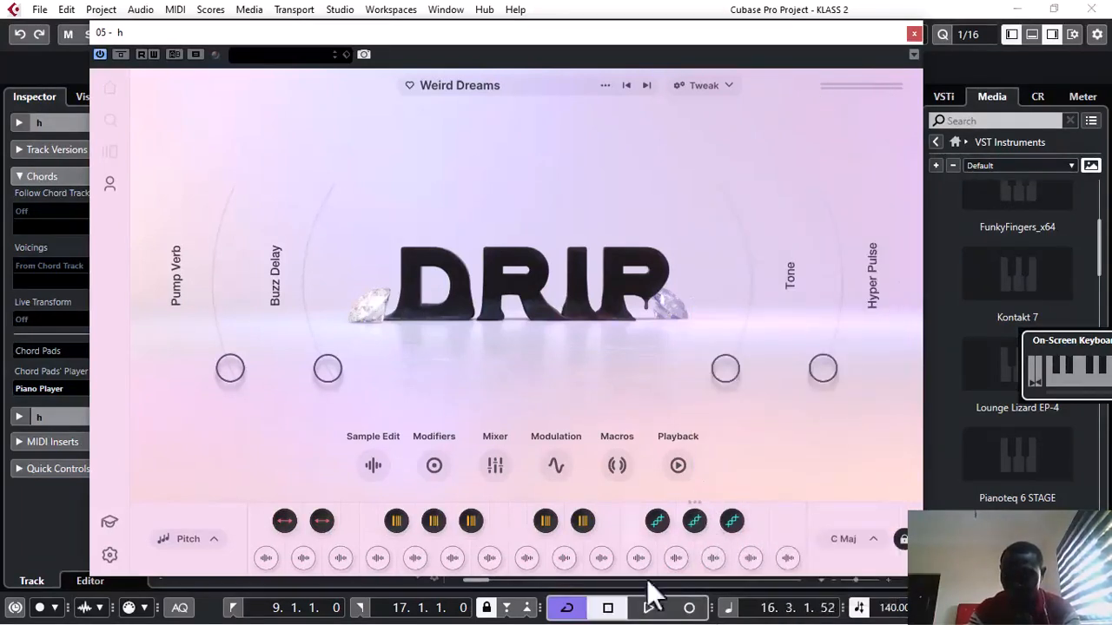
pyautogui.click(690, 608)
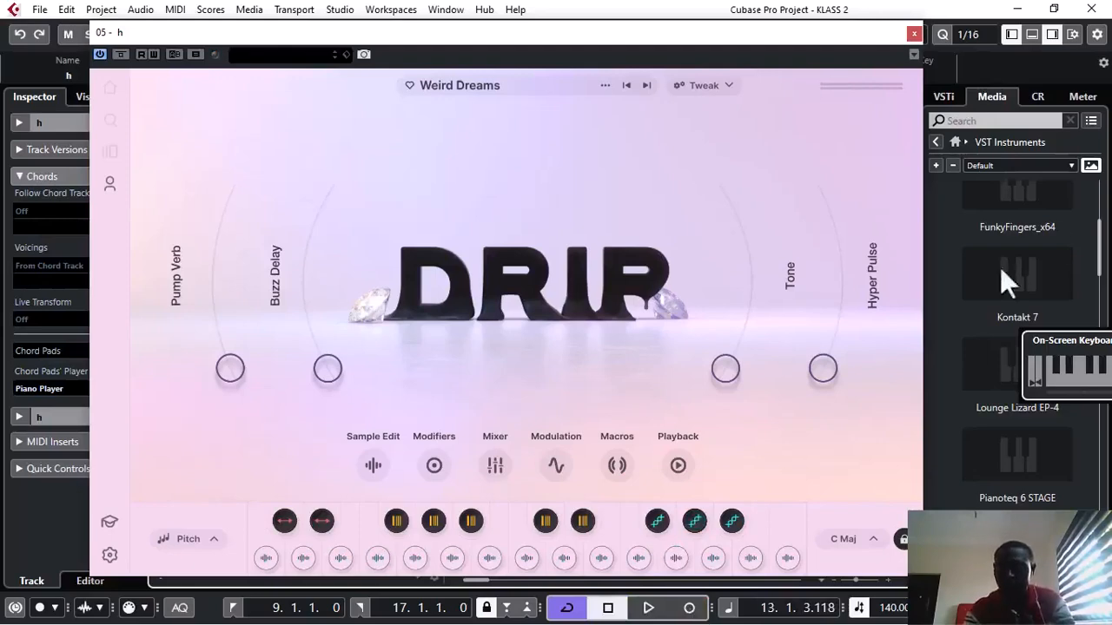
pyautogui.click(915, 33)
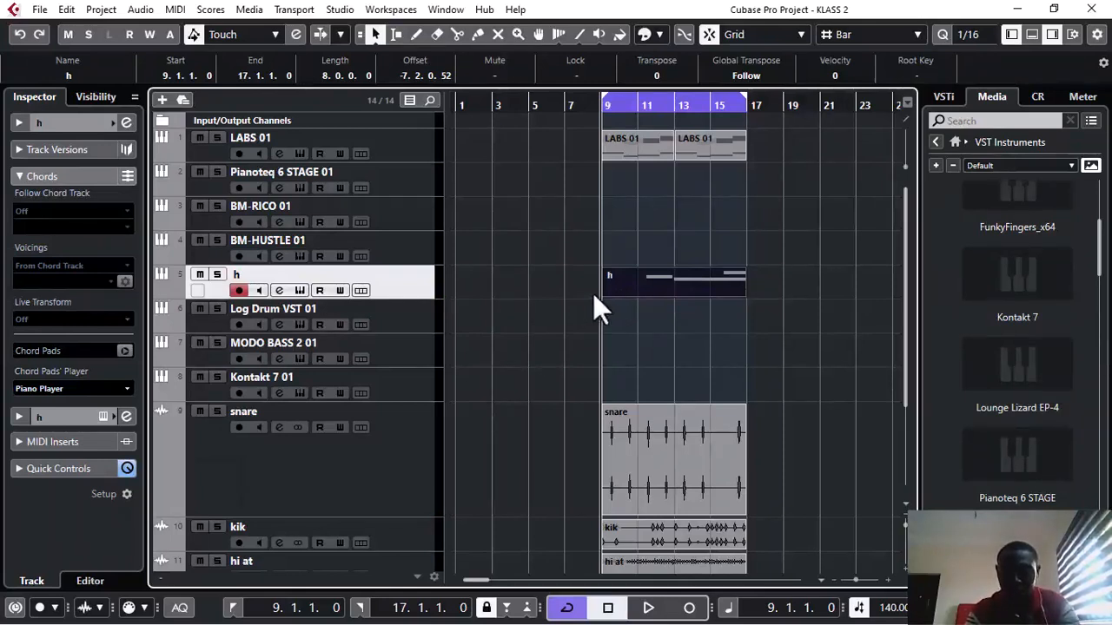
# Trim the h part's start to 11.1.1.0, delete its first note before bar 13, and close the editor.
pyautogui.moveTo(603, 296); pyautogui.dragTo(643, 308)
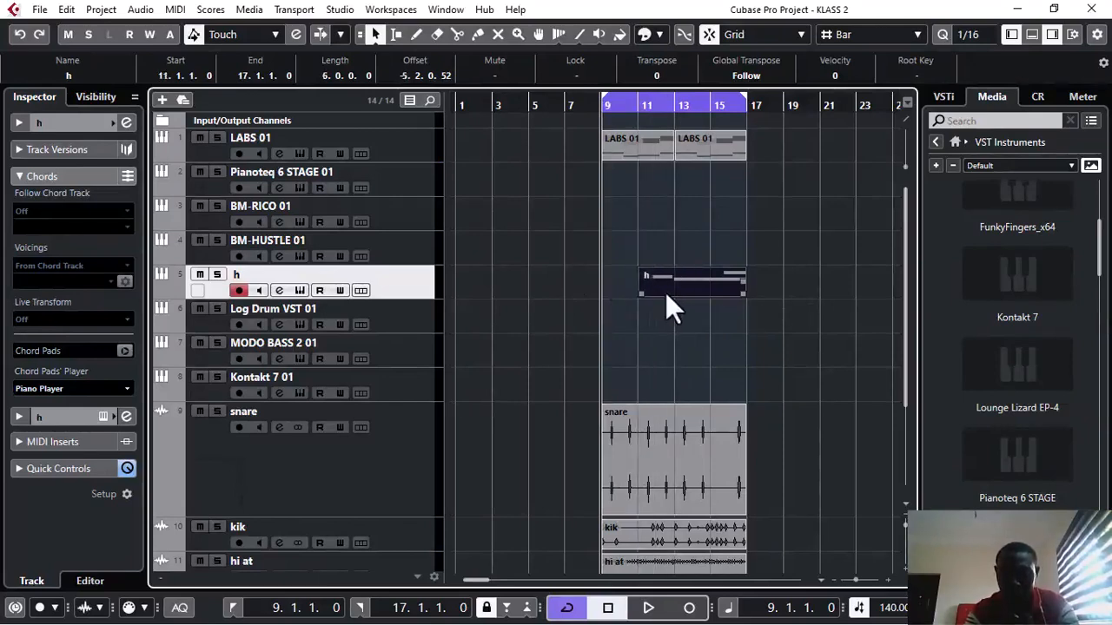
pyautogui.doubleClick(667, 287)
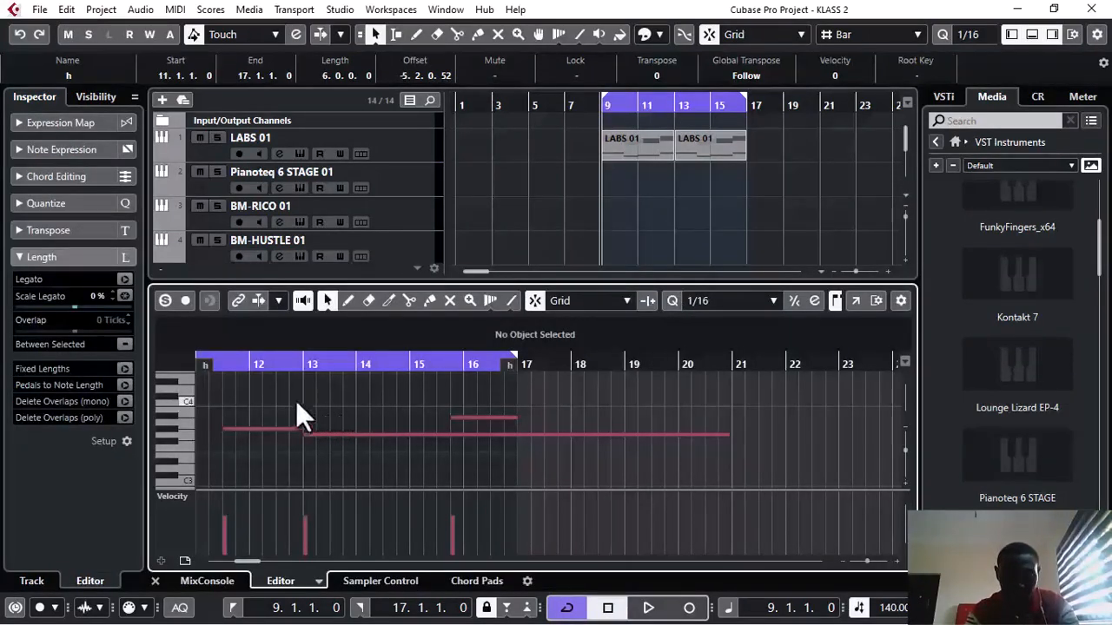
pyautogui.moveTo(273, 390); pyautogui.dragTo(273, 469)
pyautogui.press('Delete')
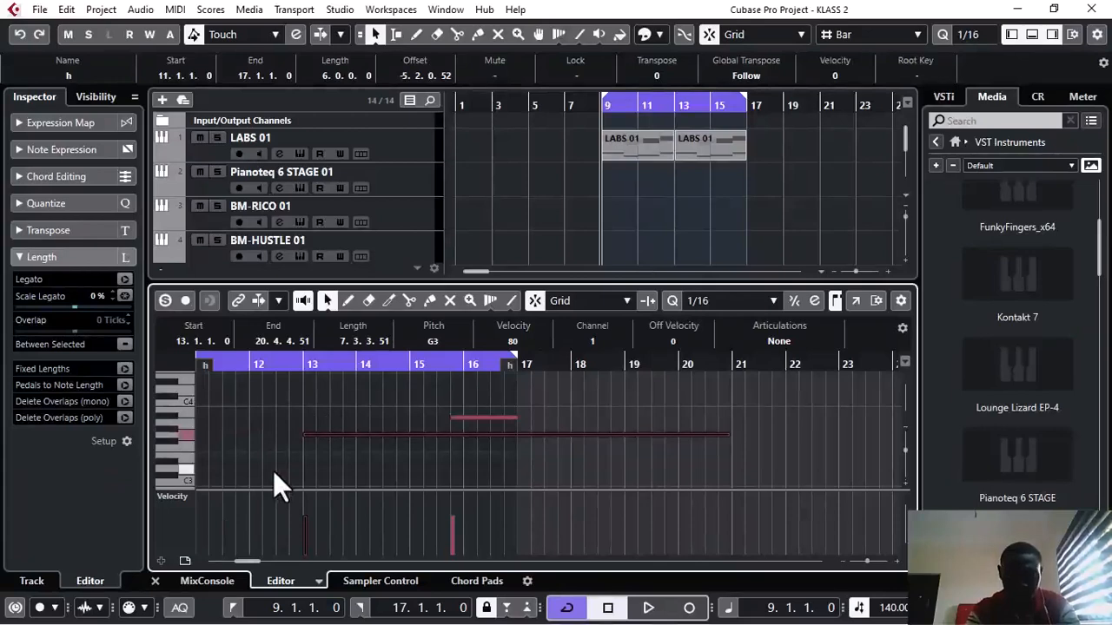
pyautogui.hotkey('ctrl', 'a')
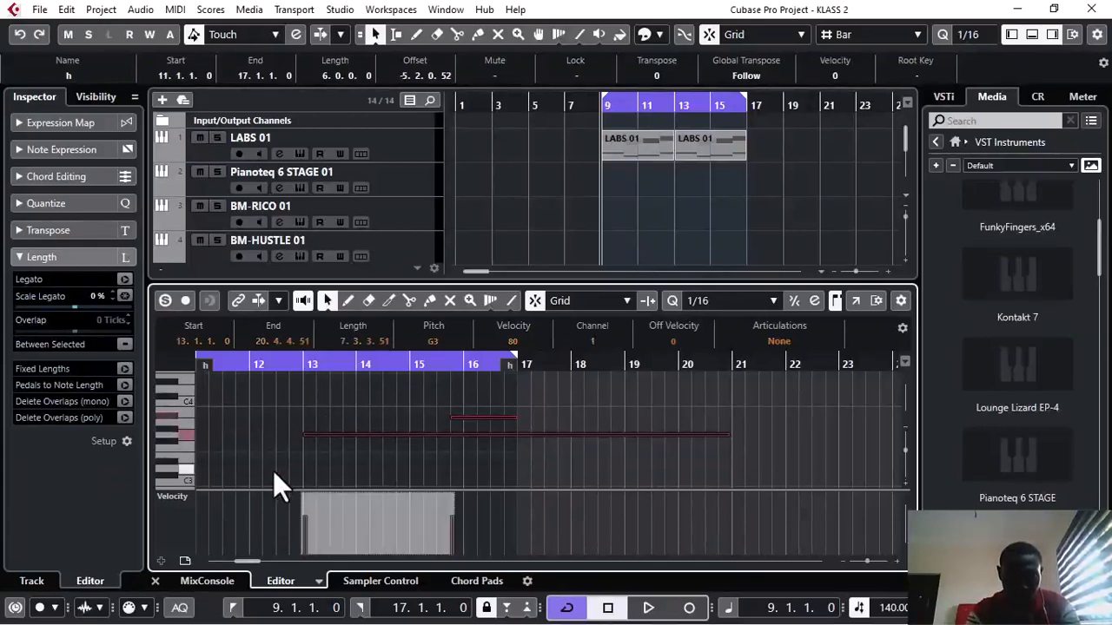
pyautogui.click(1032, 34)
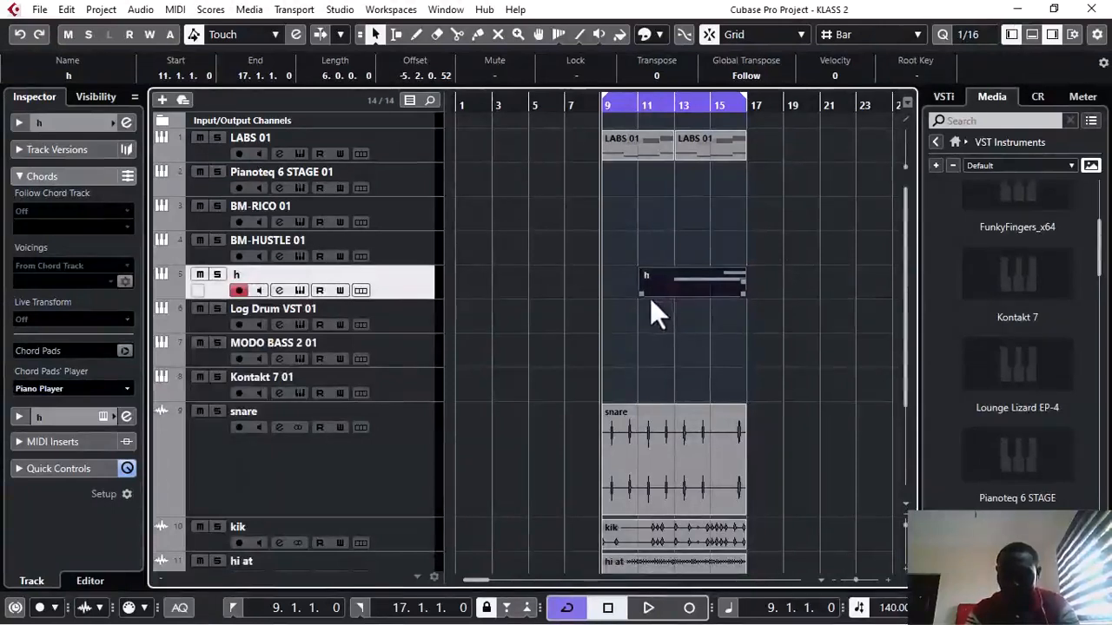
# Shorten the h part to its last four bars, move it to 9.1.1.0, and duplicate it to 13.1.1.0 during playback.
pyautogui.moveTo(642, 295)
pyautogui.mouseDown()
pyautogui.moveTo(683, 290)
pyautogui.moveTo(626, 287)
pyautogui.mouseUp()
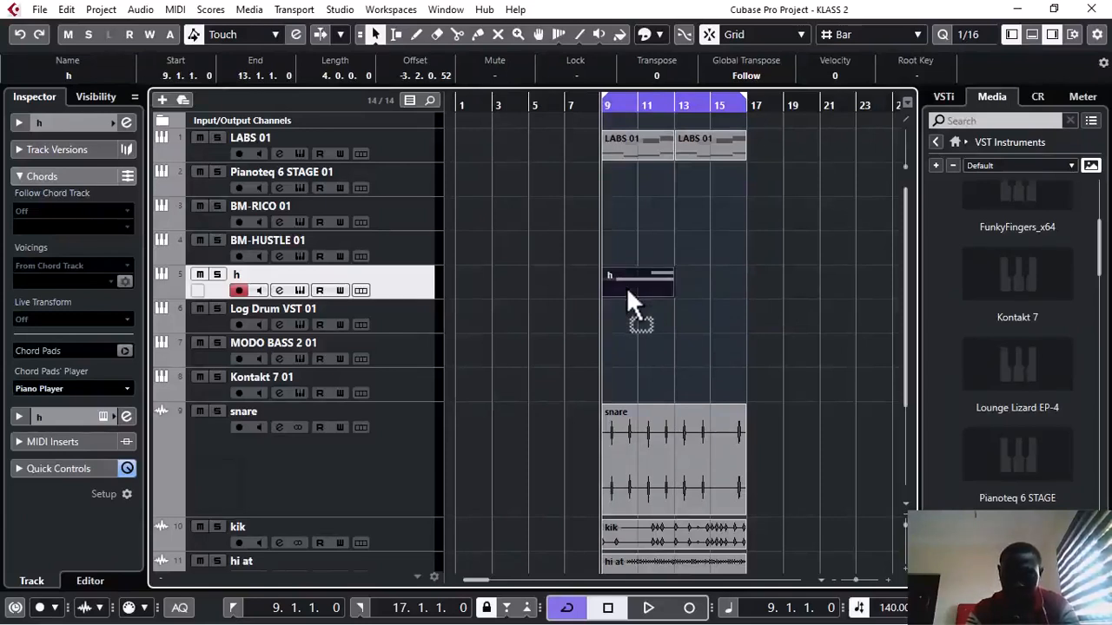
pyautogui.press('space')
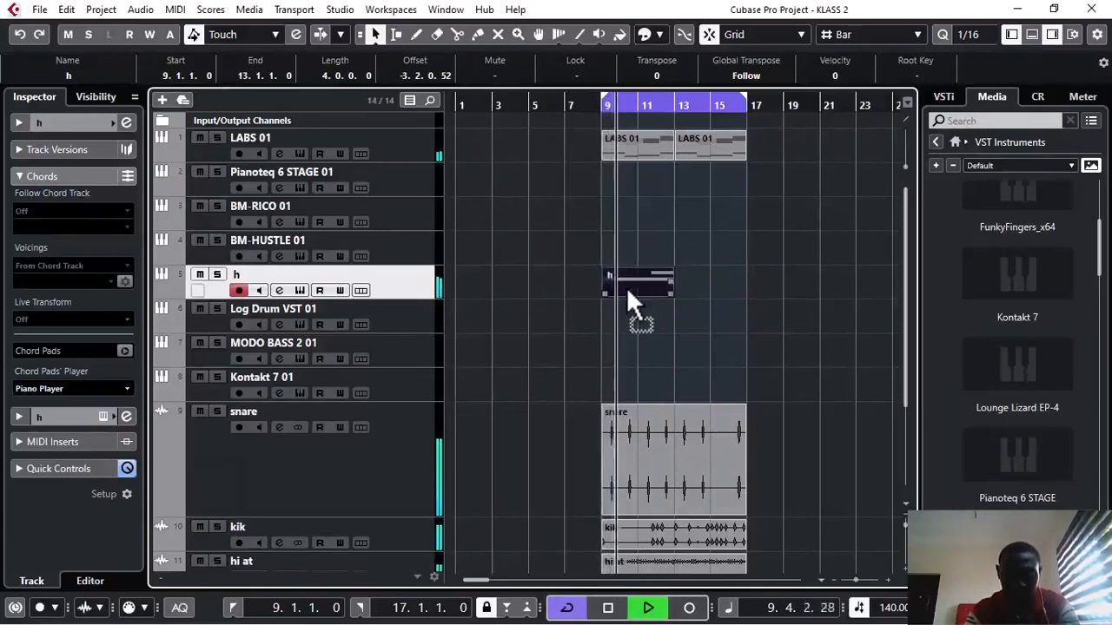
pyautogui.hotkey('ctrl', 'd')
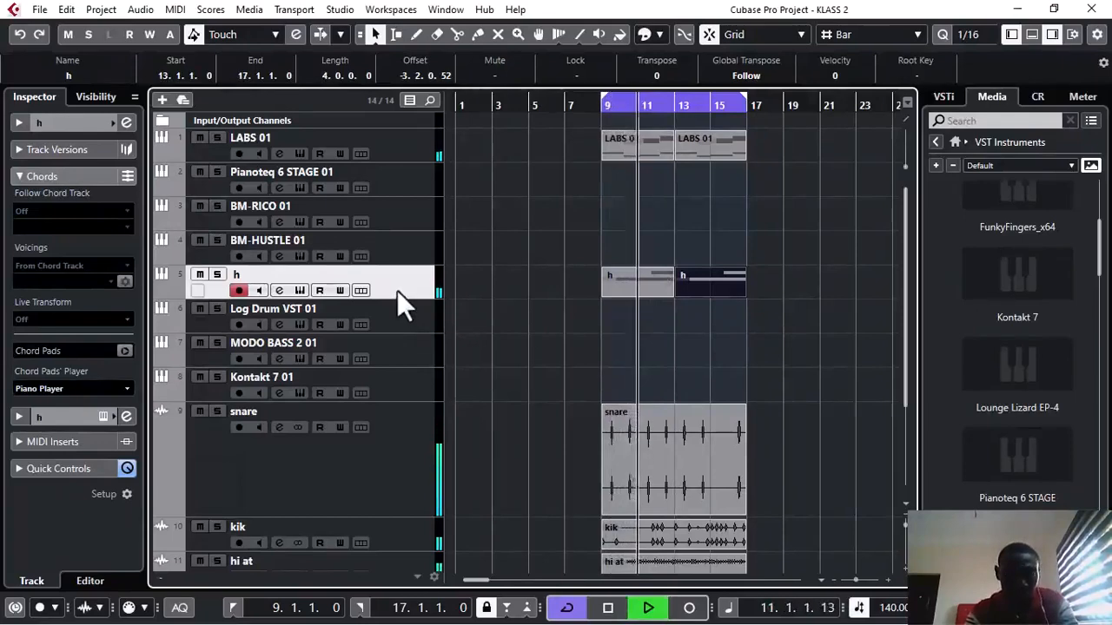
pyautogui.click(301, 291)
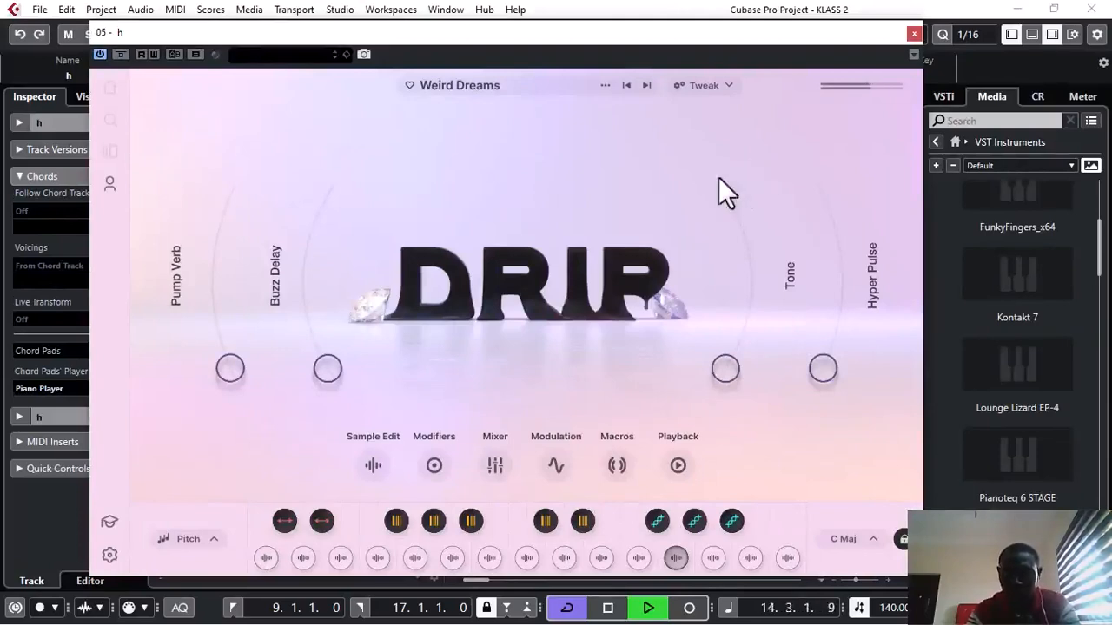
pyautogui.click(913, 34)
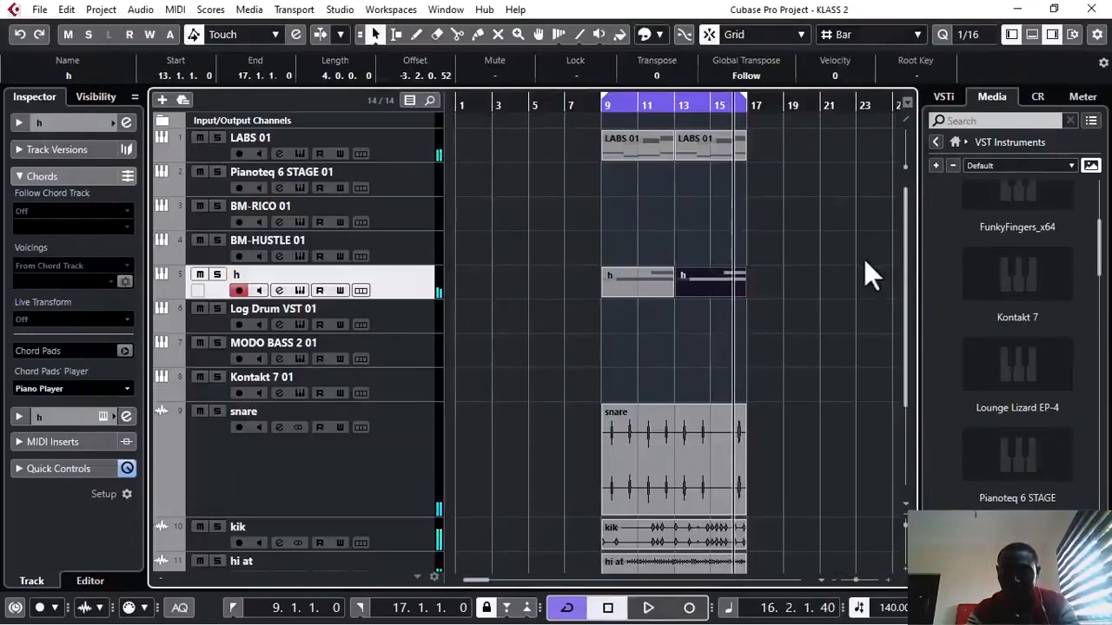
# Stop playback, select both h parts, and solo track h.
pyautogui.moveTo(865, 261); pyautogui.dragTo(547, 284)
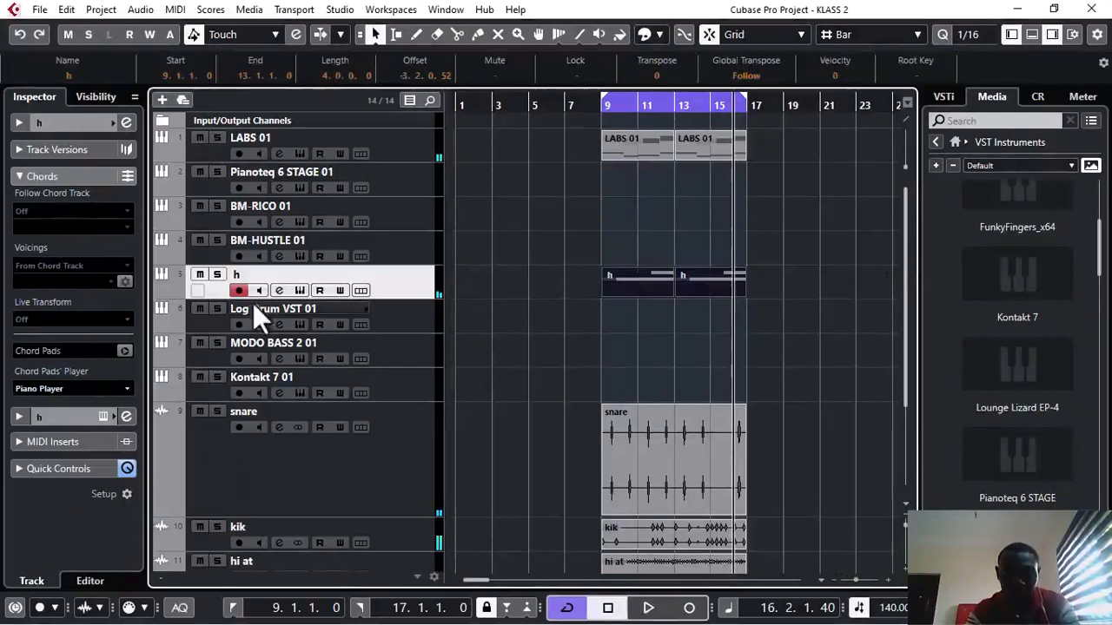
pyautogui.press('space')
pyautogui.click(218, 274)
# Export the soloed h track as an audio mixdown named "loop piano" and bring it in as a new audio track.
pyautogui.click(36, 11)
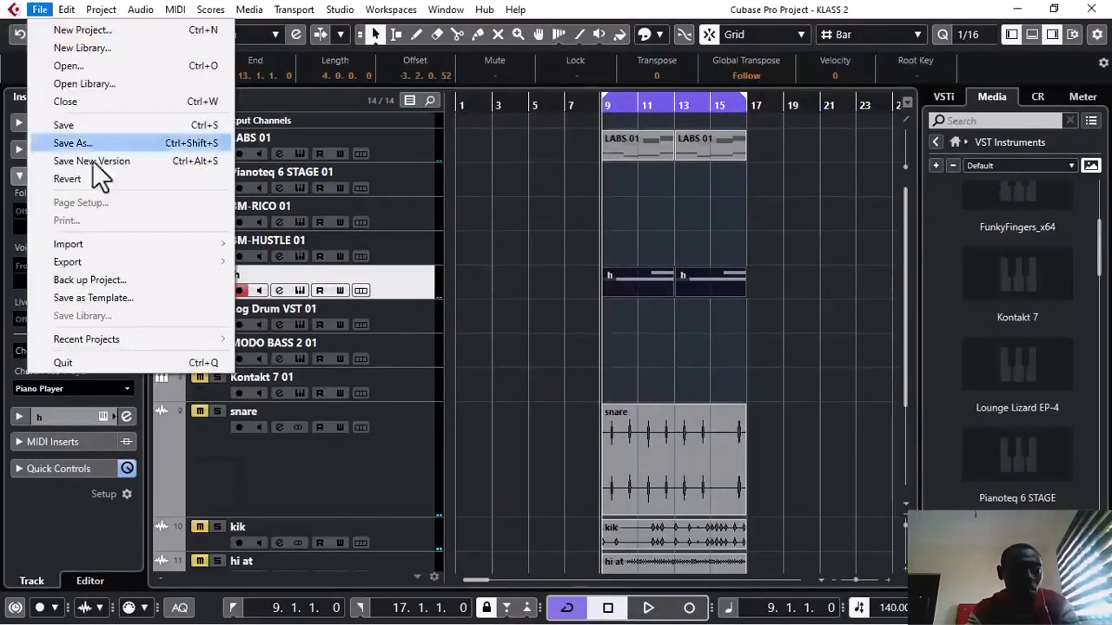
pyautogui.moveTo(128, 260)
pyautogui.click(271, 258)
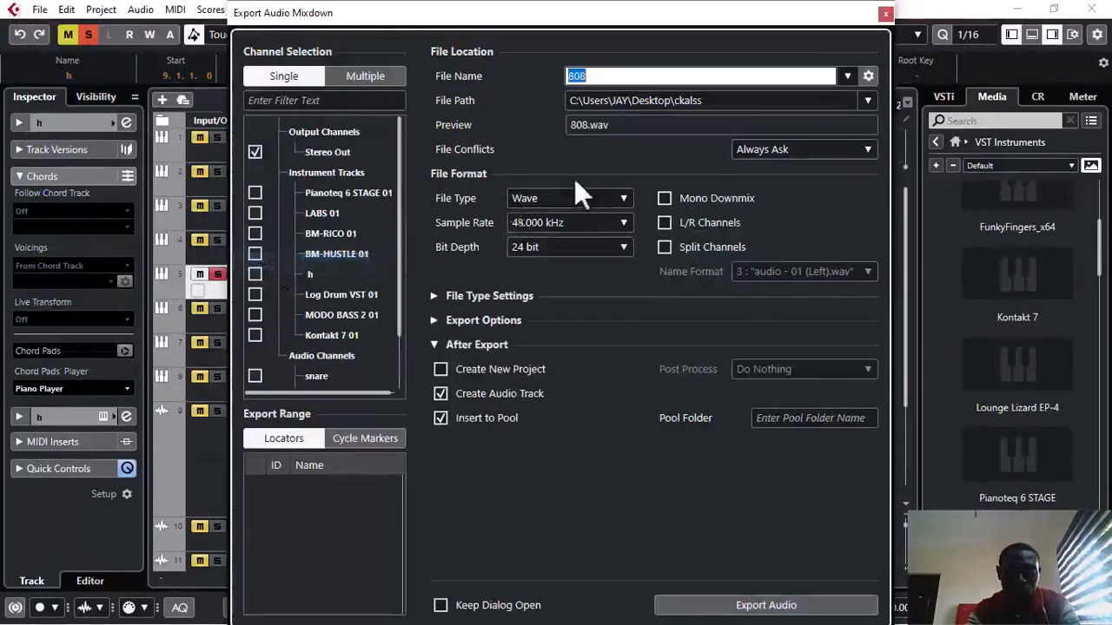
pyautogui.write('loop ')
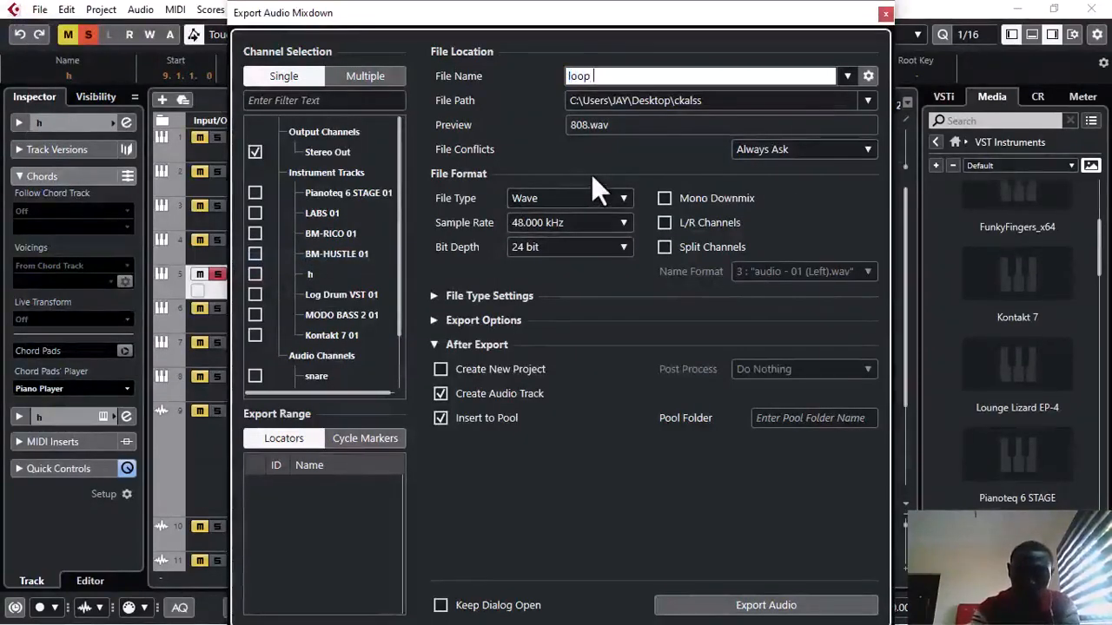
pyautogui.write('pian')
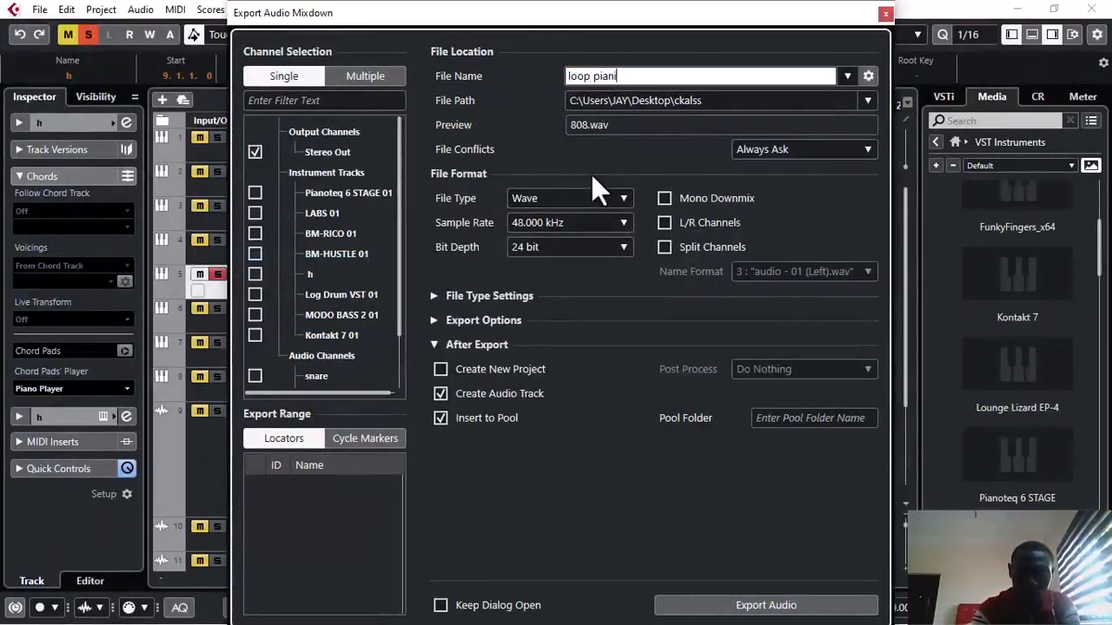
pyautogui.write('0')
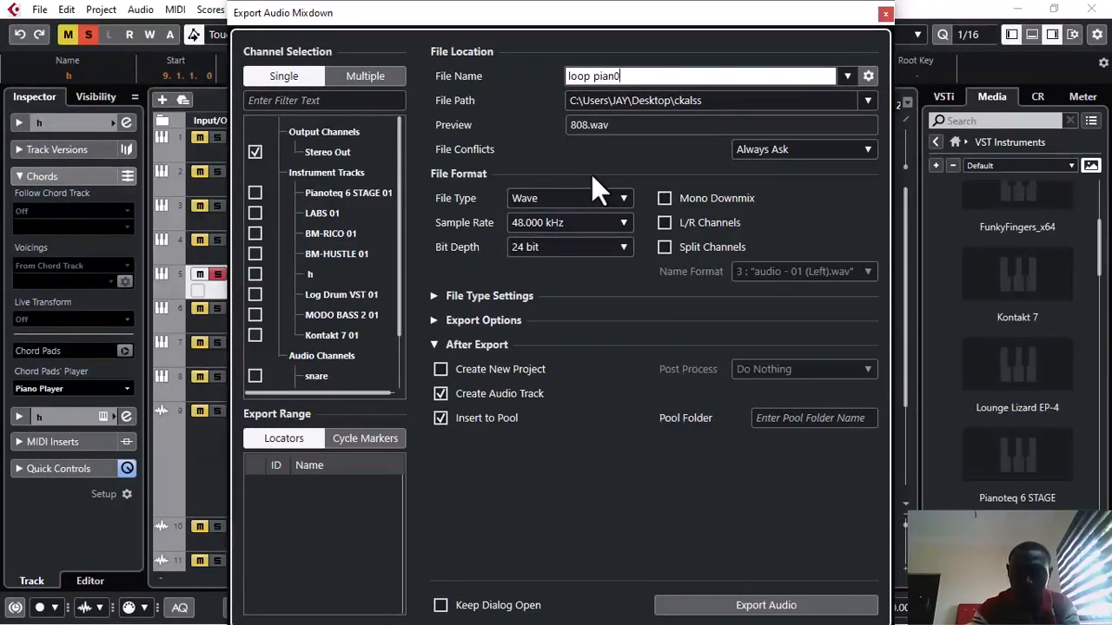
pyautogui.press('BackSpace')
pyautogui.write('o')
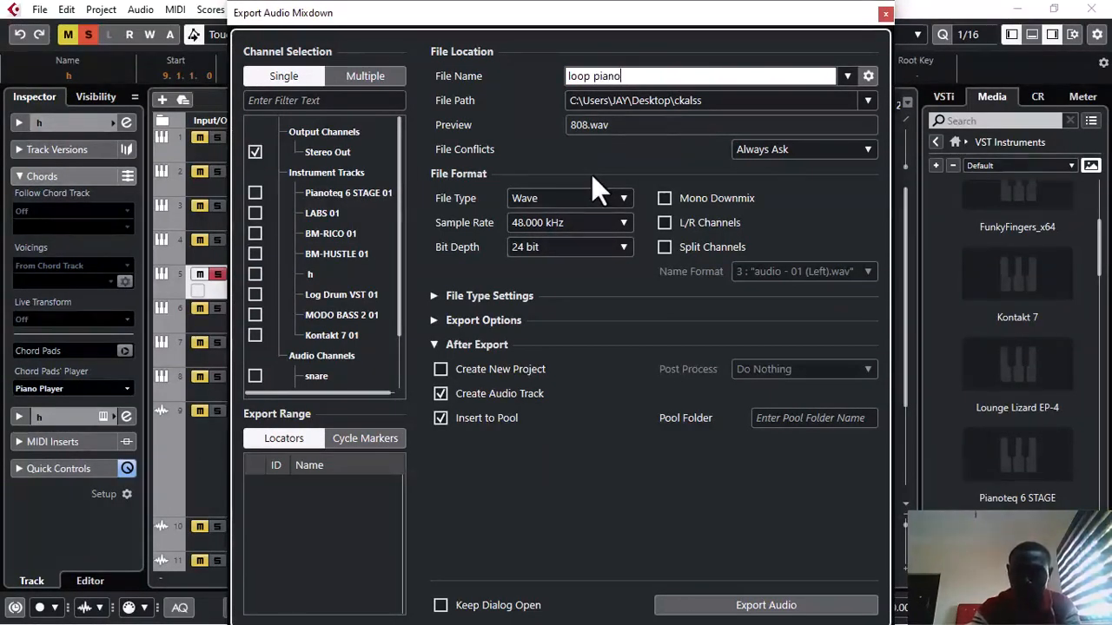
pyautogui.click(712, 605)
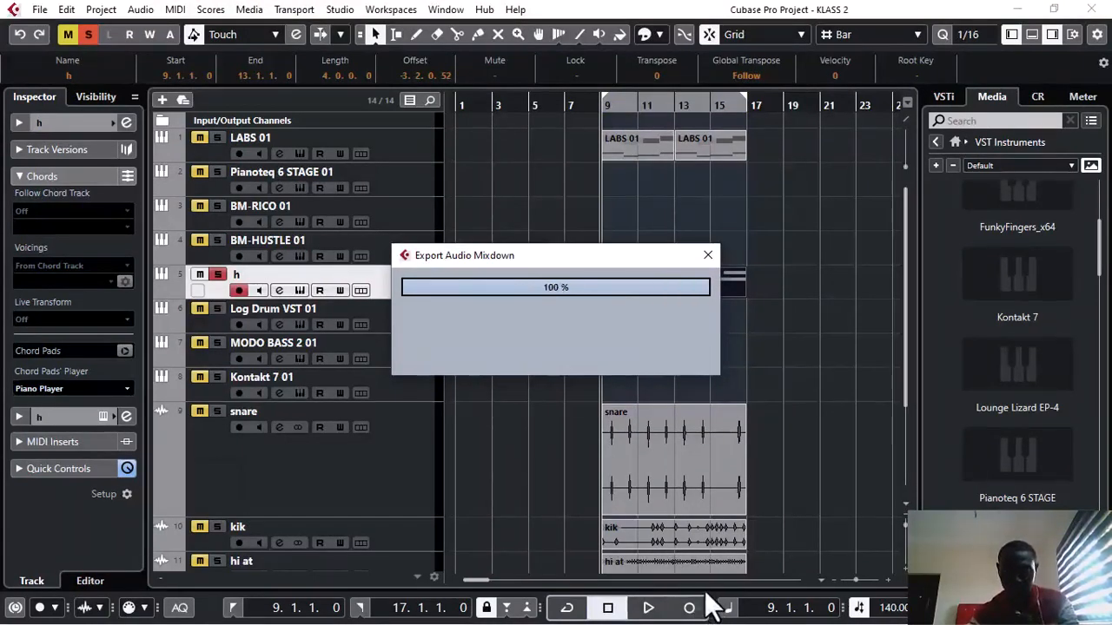
pyautogui.click(671, 457)
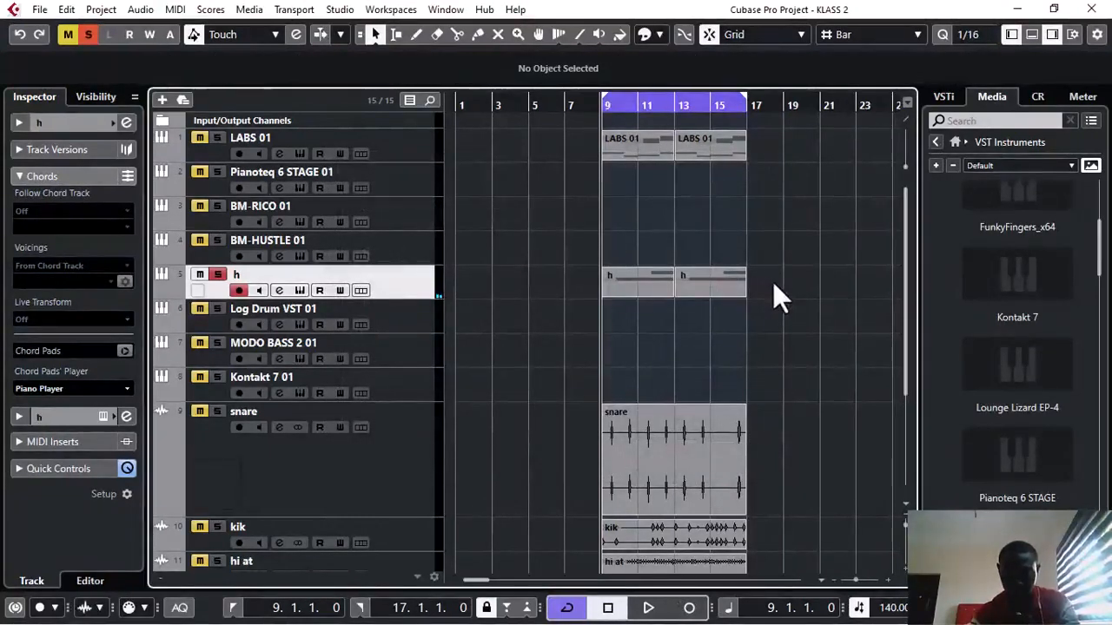
# Delete both MIDI parts on track h and turn off its solo during playback.
pyautogui.moveTo(772, 281); pyautogui.dragTo(634, 279)
pyautogui.press('Delete')
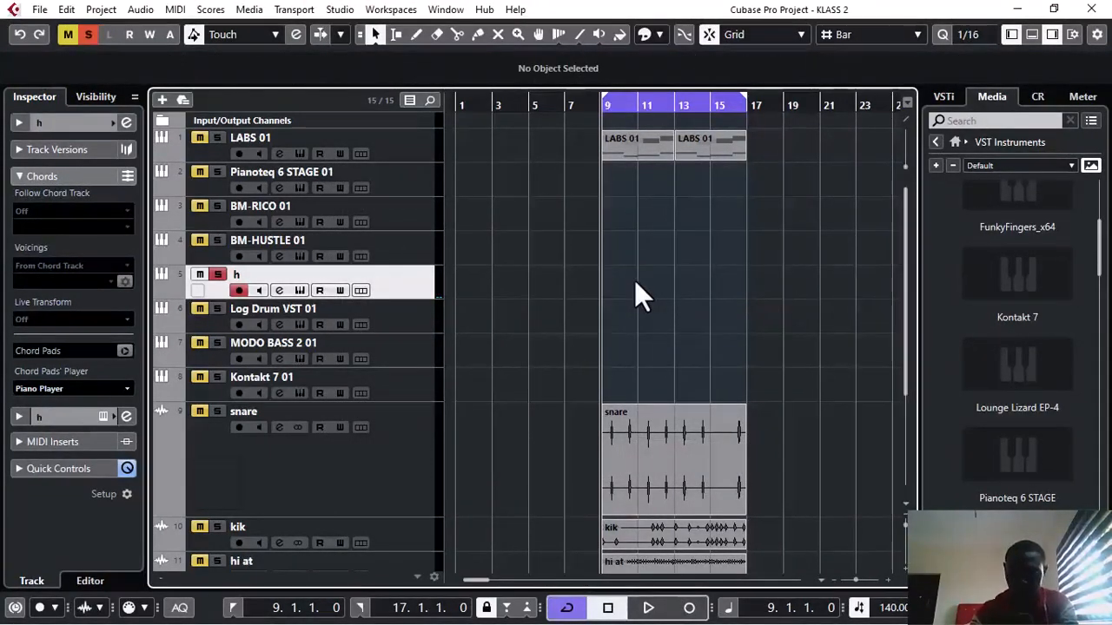
pyautogui.press('space')
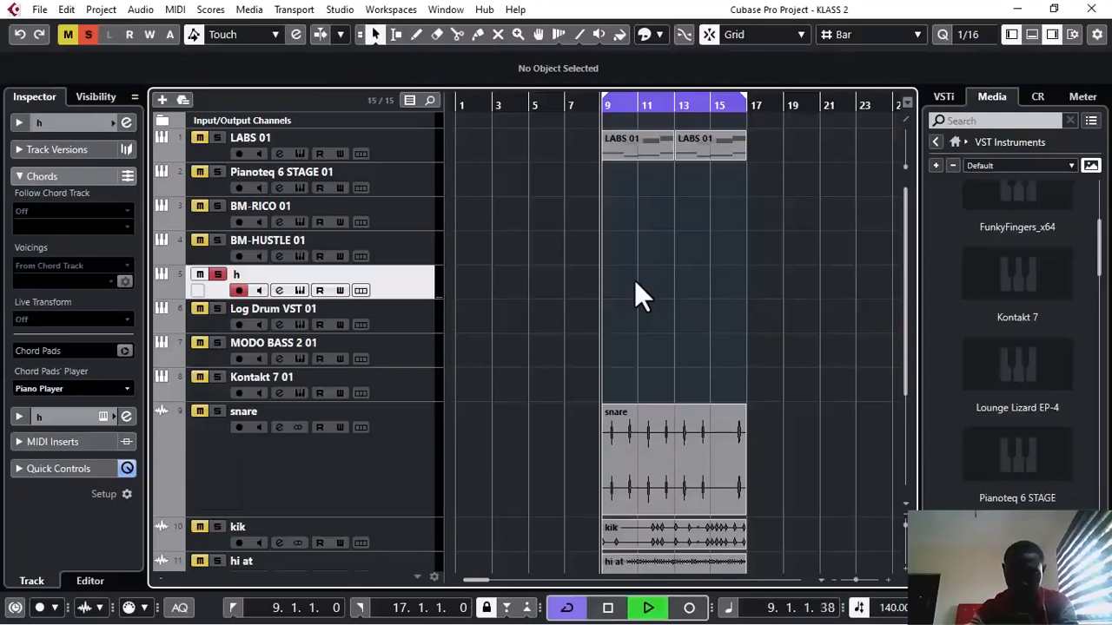
pyautogui.click(222, 279)
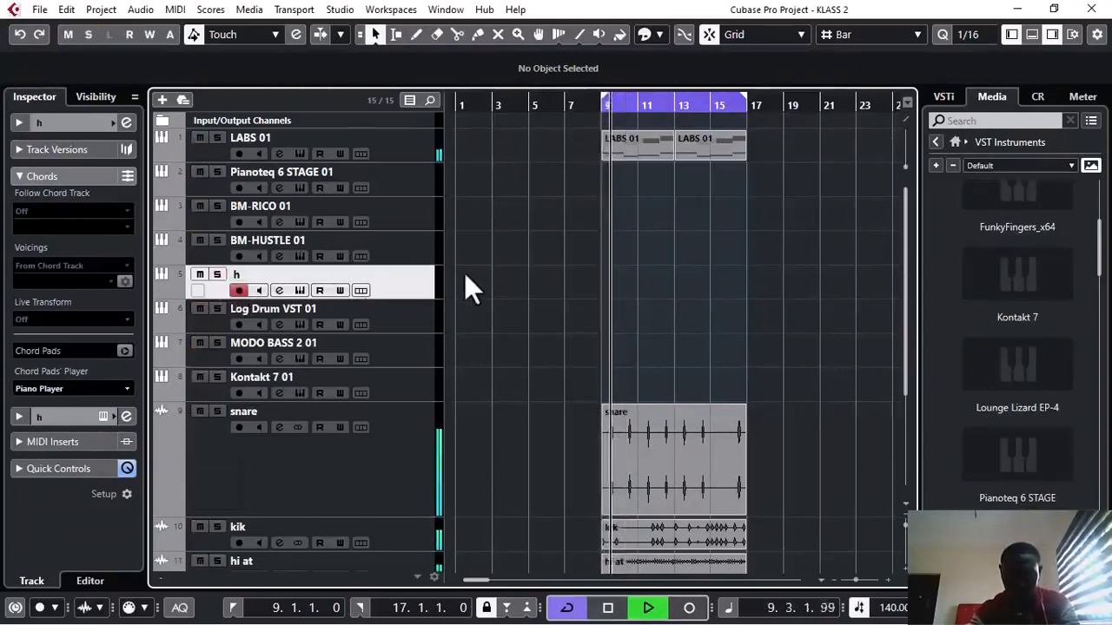
# Enlarge the loop piano track's height, lower its volume to -7.58, and stop playback.
pyautogui.scroll(-5, 464, 272)
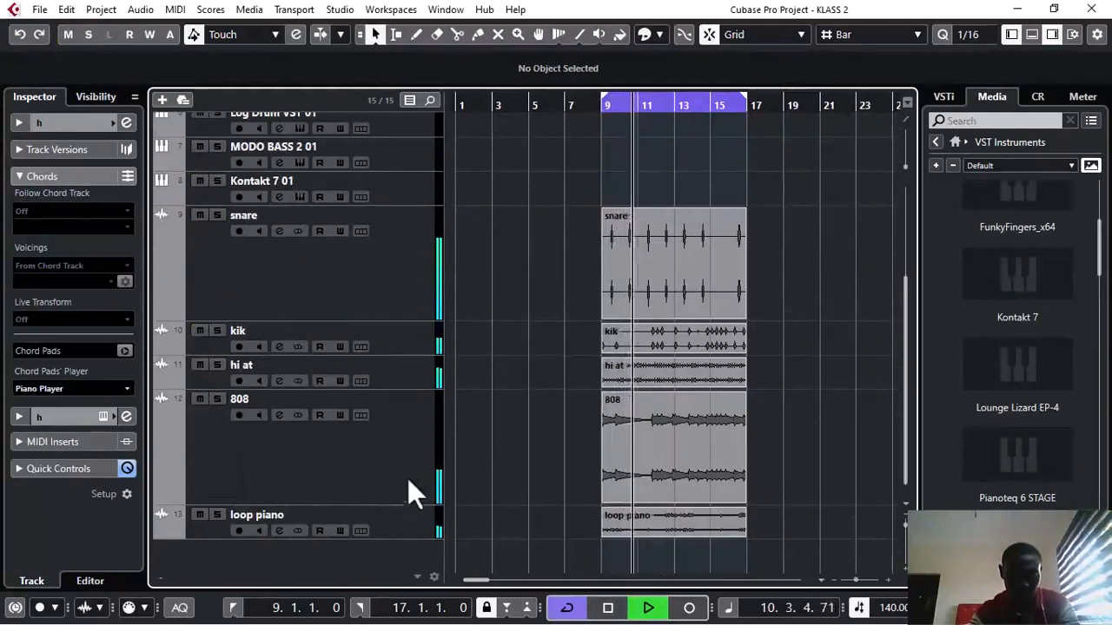
pyautogui.moveTo(404, 535); pyautogui.dragTo(398, 569)
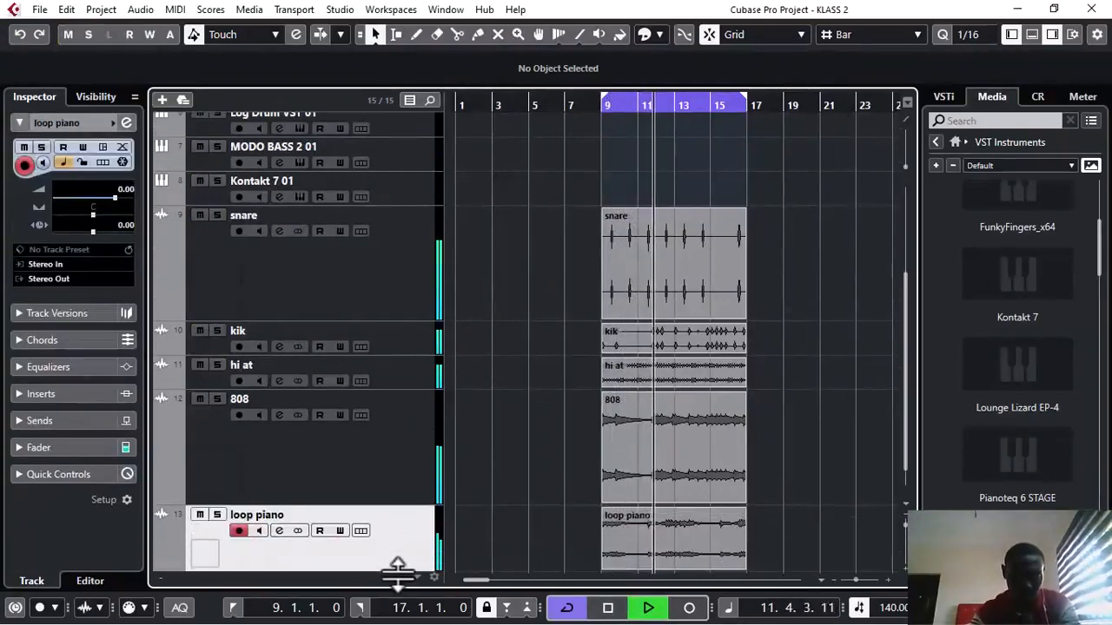
pyautogui.moveTo(113, 199); pyautogui.dragTo(92, 199)
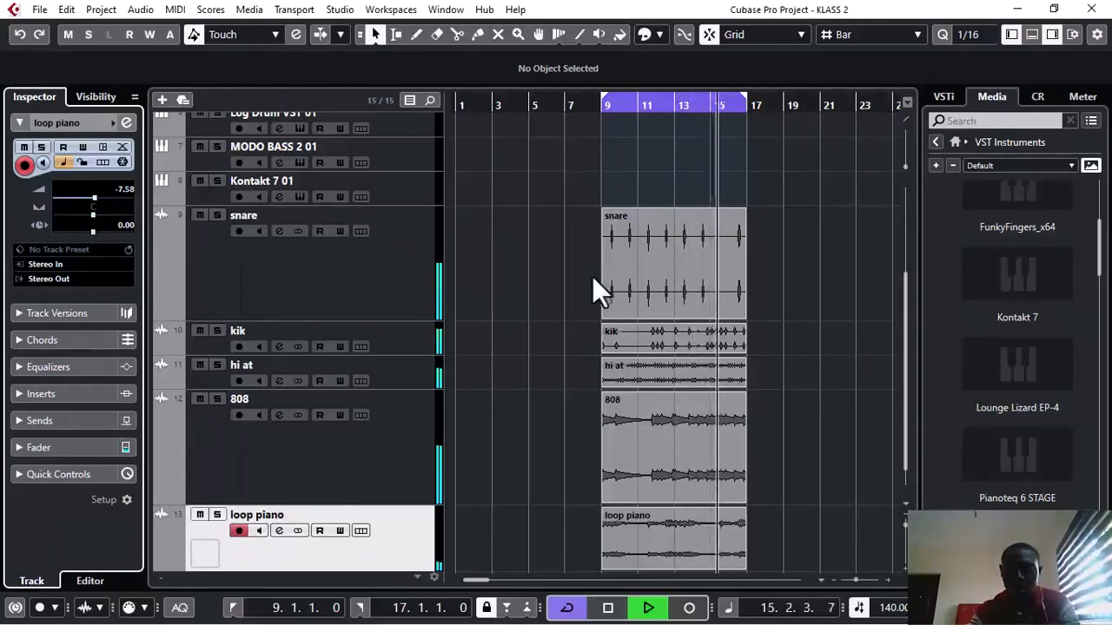
pyautogui.scroll(4, 593, 275)
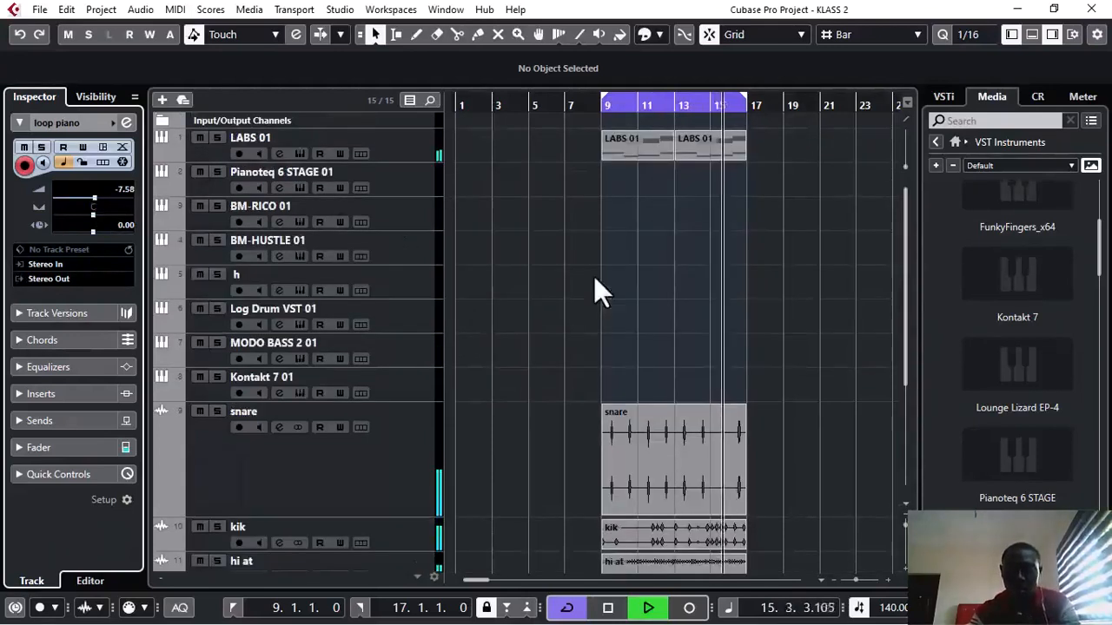
pyautogui.press('space')
pyautogui.click(408, 288)
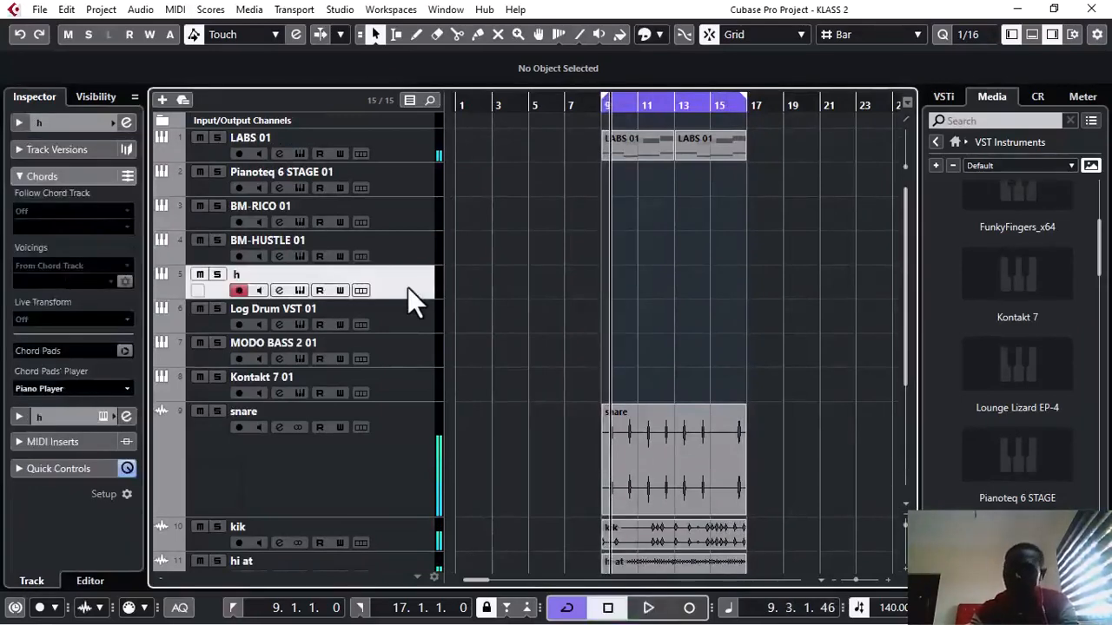
pyautogui.click(300, 290)
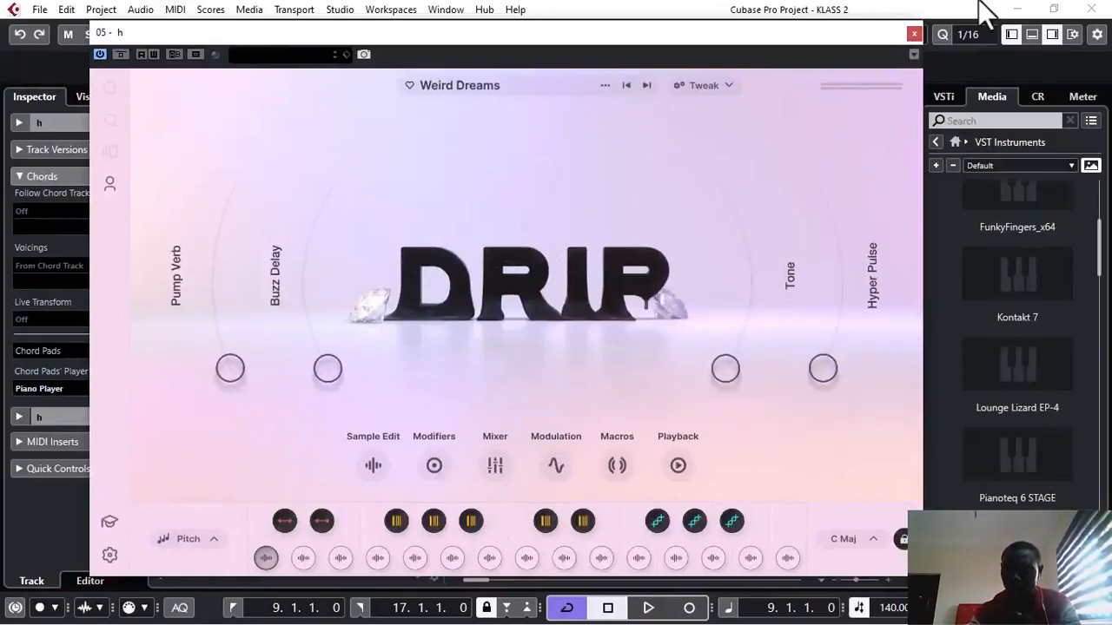
pyautogui.click(1014, 10)
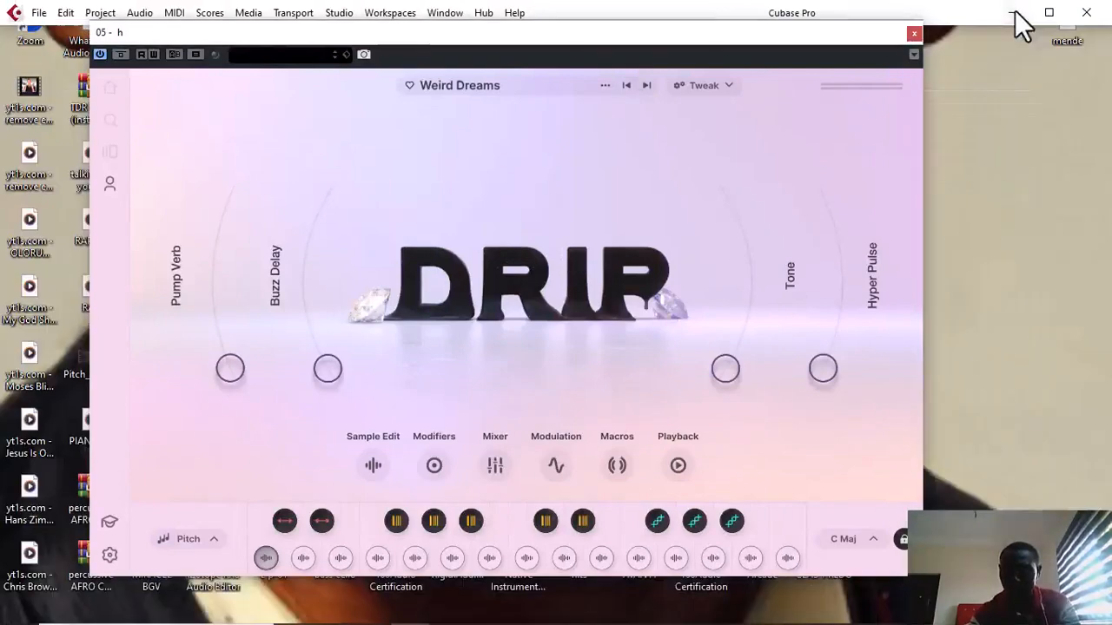
pyautogui.click(912, 33)
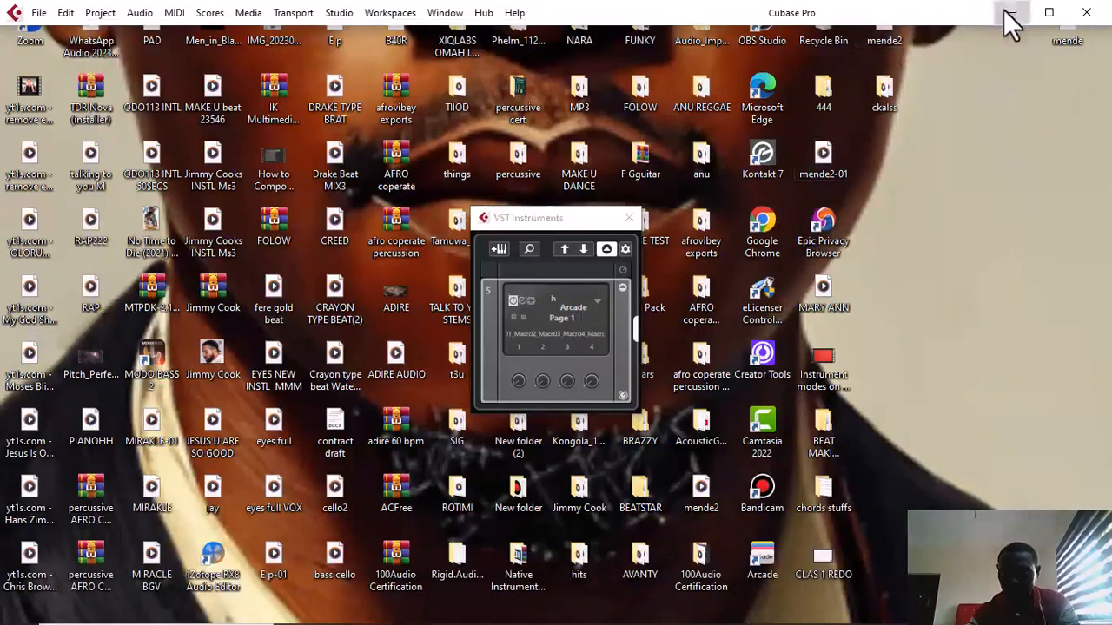
pyautogui.click(1010, 13)
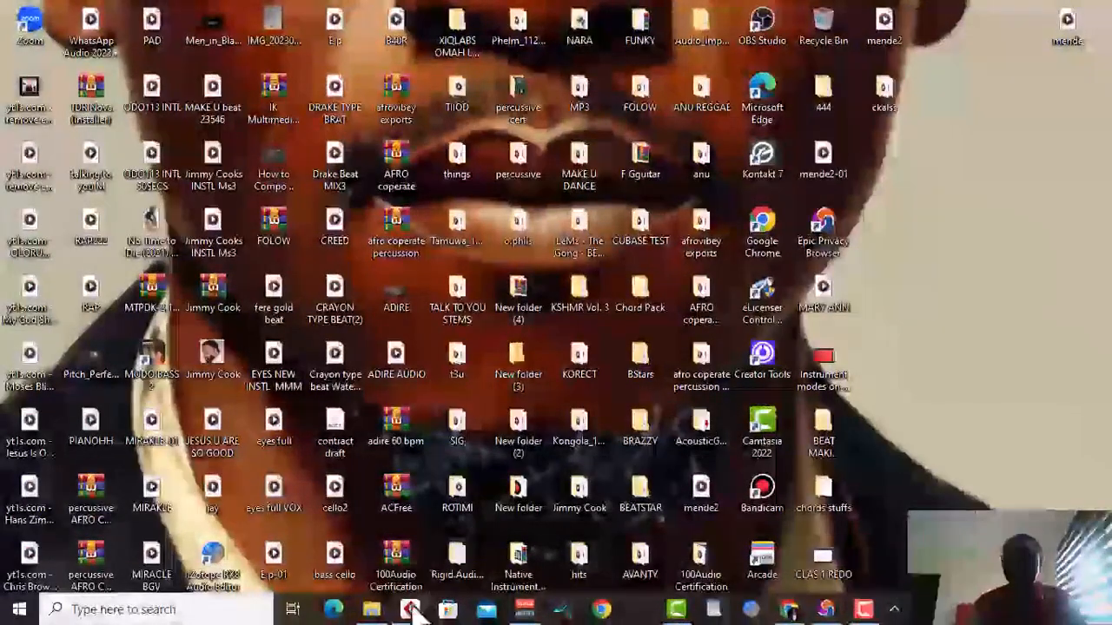
pyautogui.click(409, 609)
pyautogui.click(467, 529)
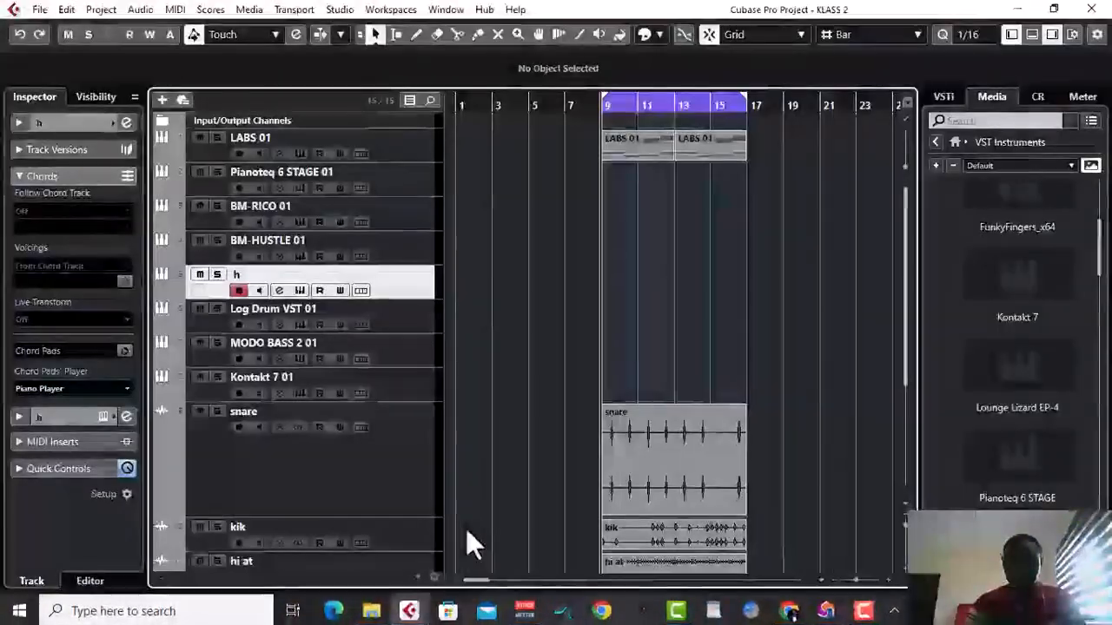
# Play the cycle from bar 9 to 17, review all tracks of the arrangement, and stop playback.
pyautogui.press('space')
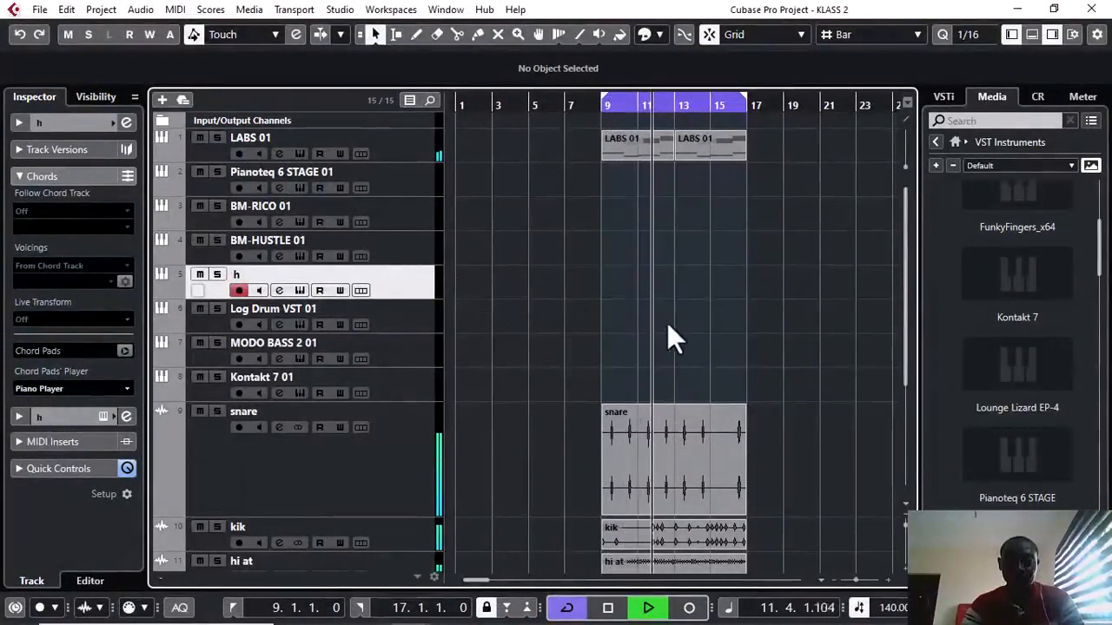
pyautogui.scroll(-3, 671, 327)
pyautogui.scroll(-4, 672, 327)
pyautogui.scroll(8, 672, 327)
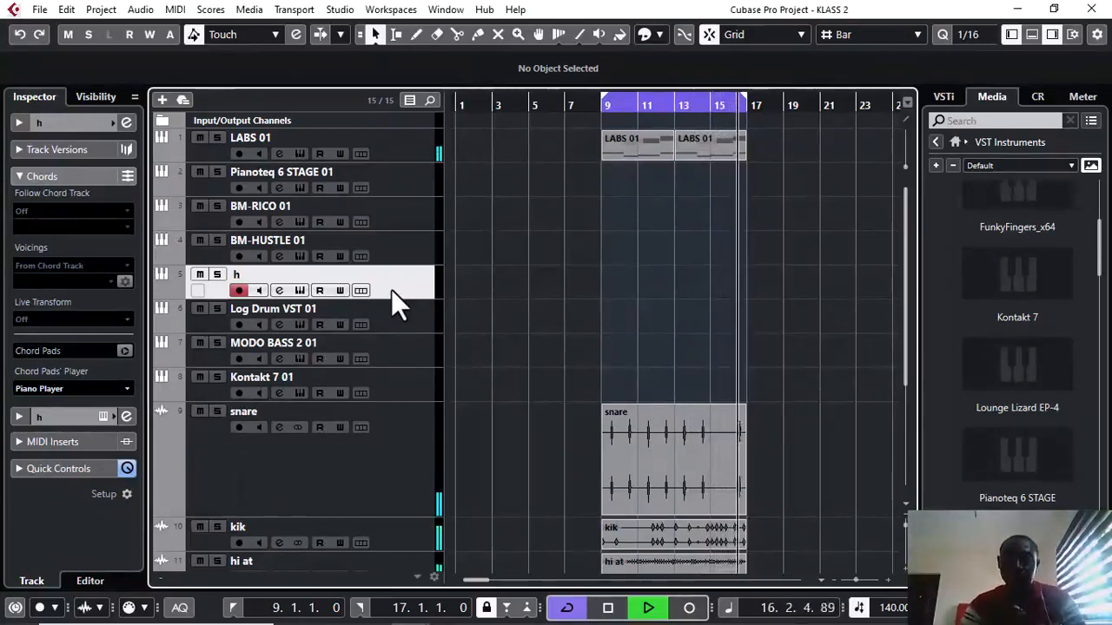
pyautogui.press('space')
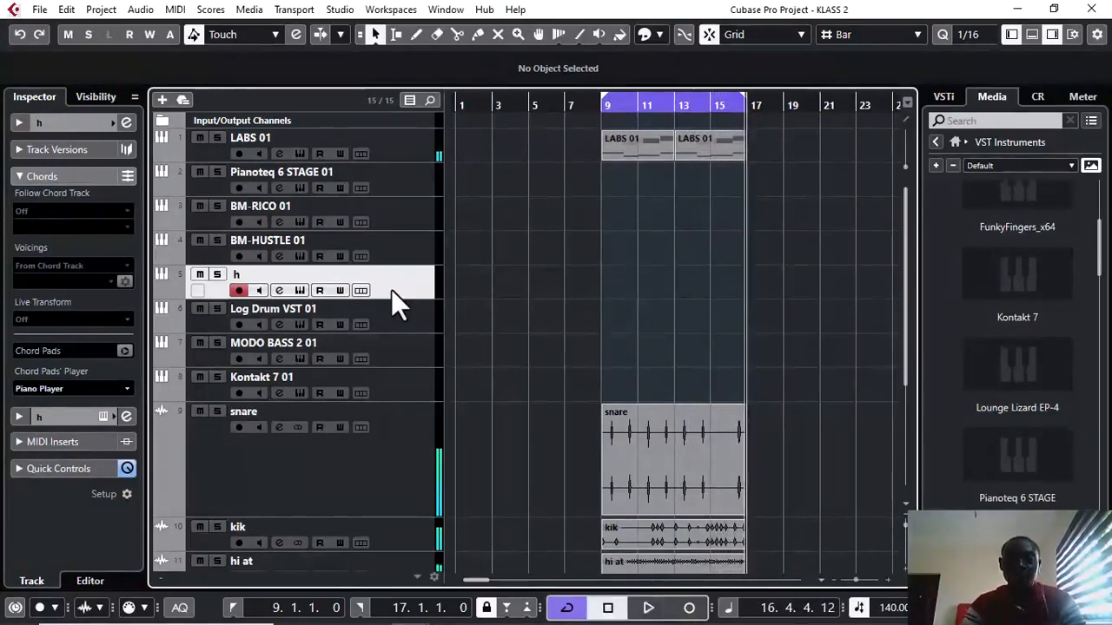
# Open track h's instrument and load the downloaded Drip sampler Carry the Weight in offline mode.
pyautogui.click(299, 289)
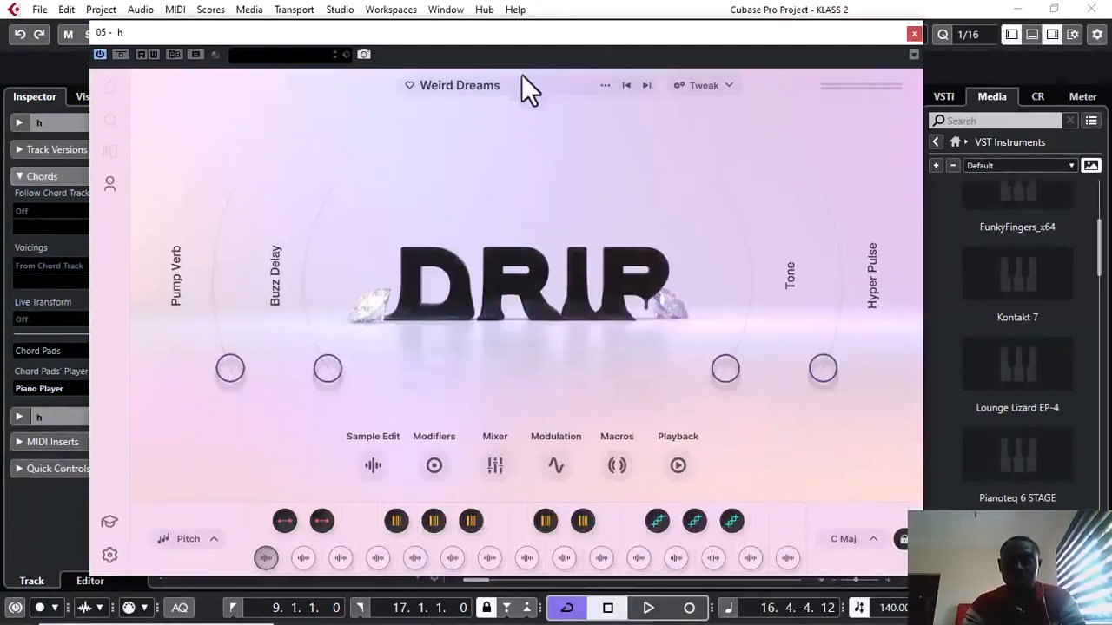
pyautogui.click(466, 97)
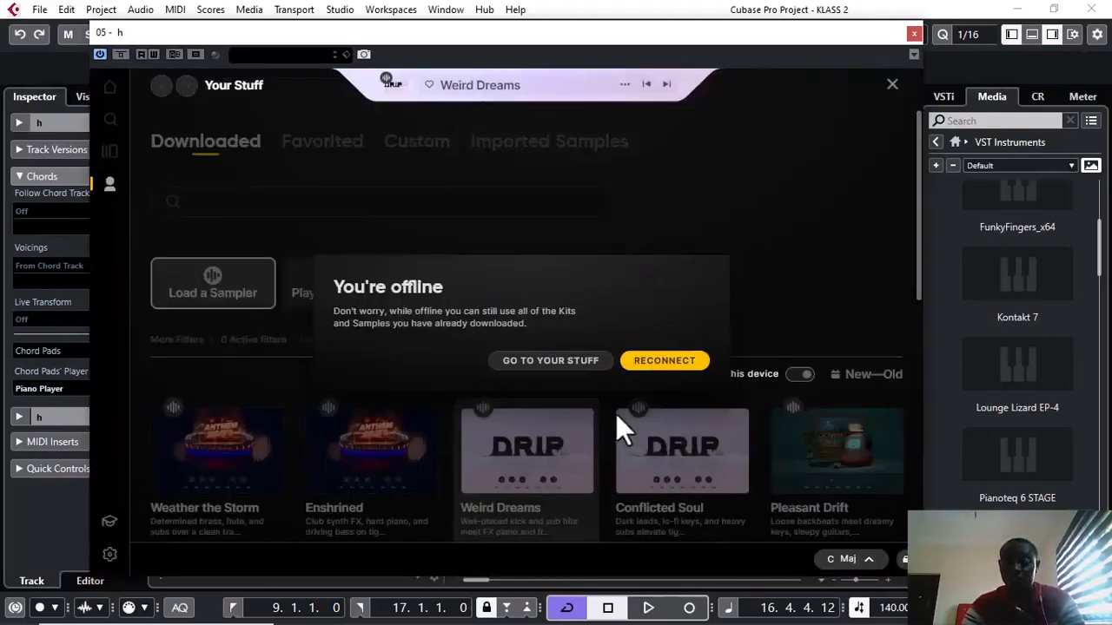
pyautogui.click(554, 360)
pyautogui.scroll(-4, 702, 549)
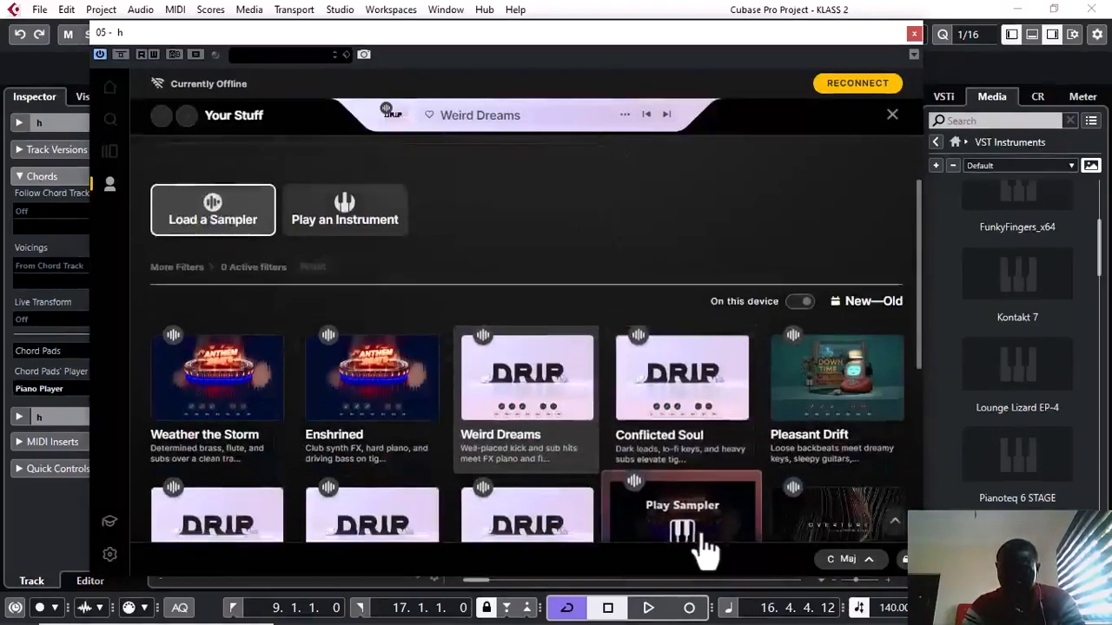
pyautogui.scroll(-1, 702, 548)
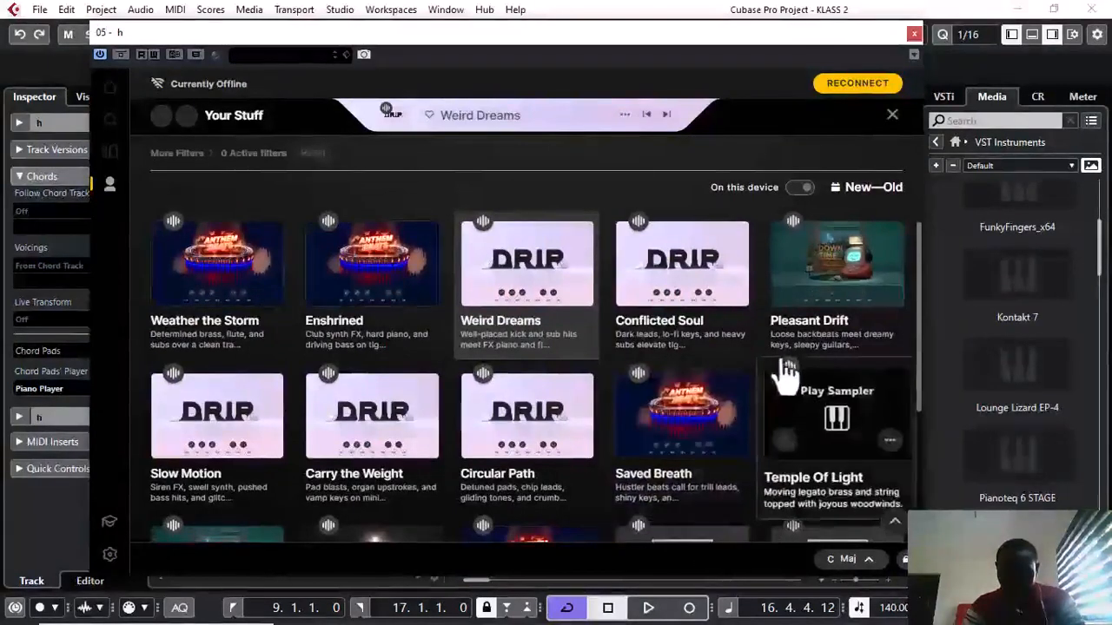
pyautogui.click(423, 419)
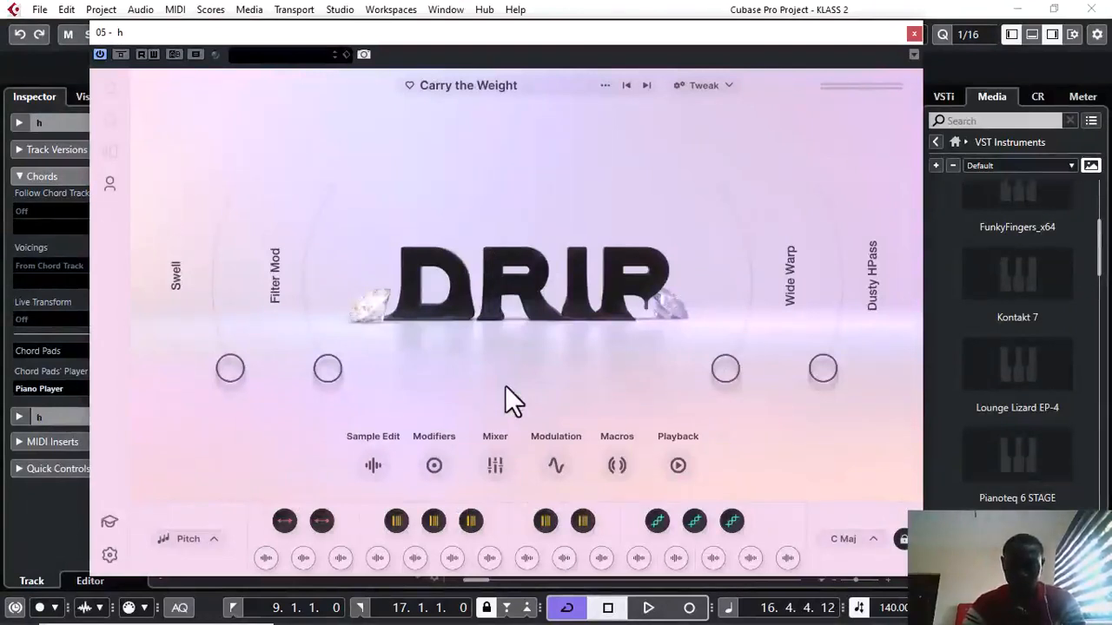
# Show the on-screen keyboard and audition several Carry the Weight samples one after another.
pyautogui.hotkey('alt', 'k')
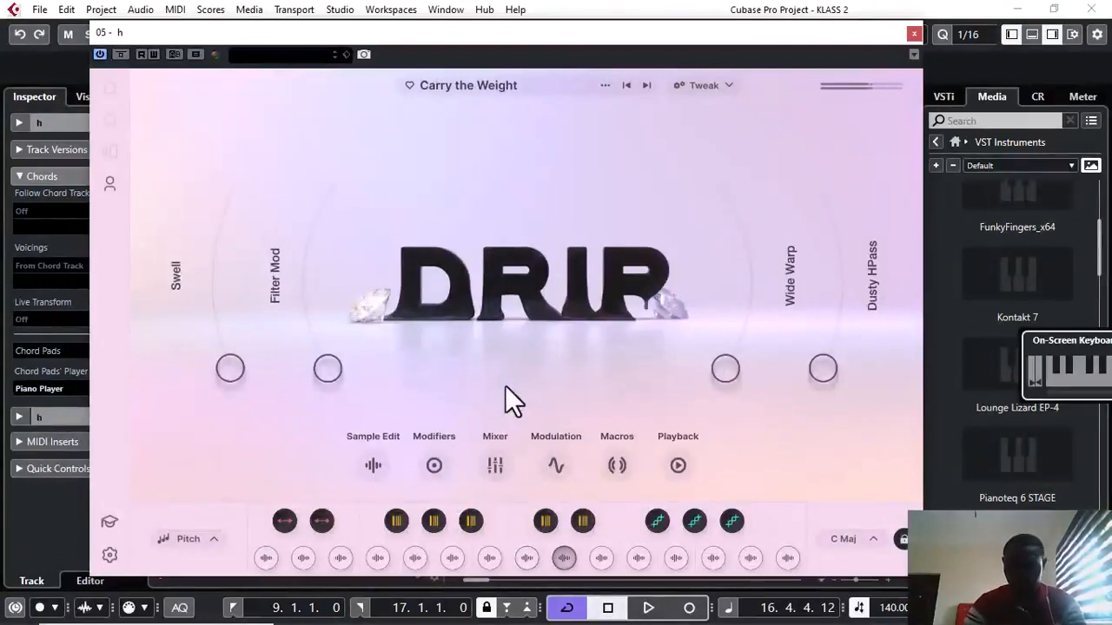
pyautogui.press('h')
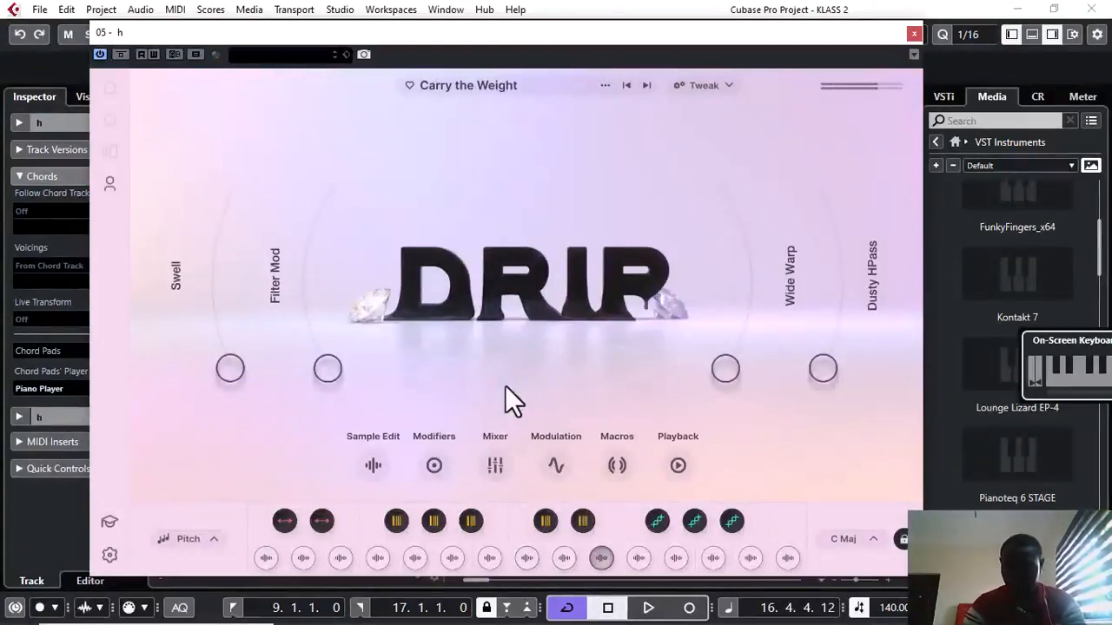
pyautogui.press('j')
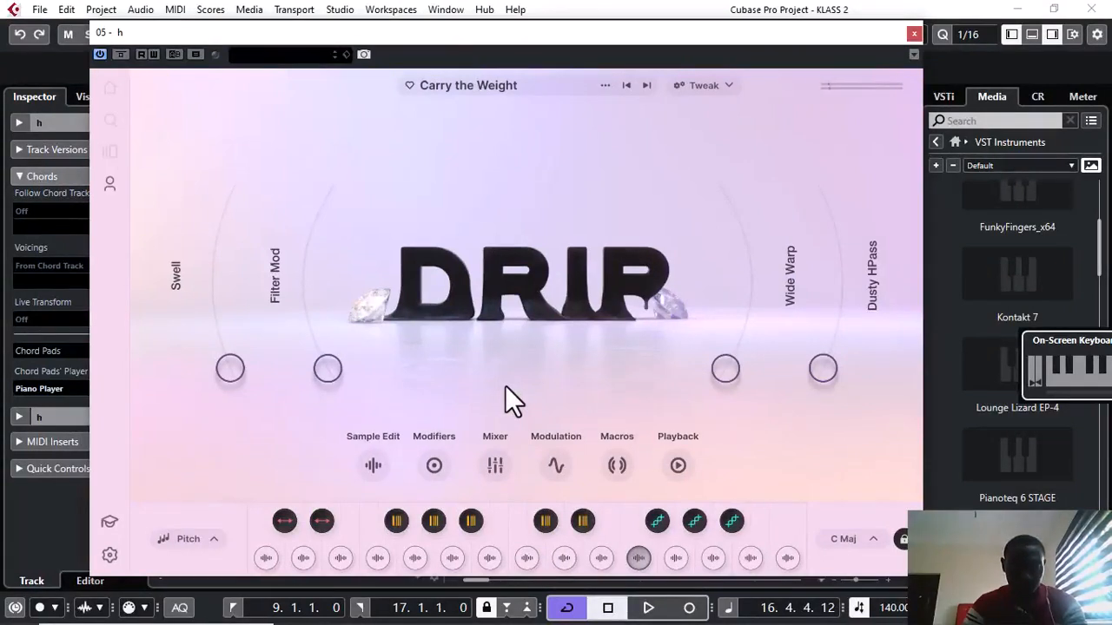
pyautogui.press('k')
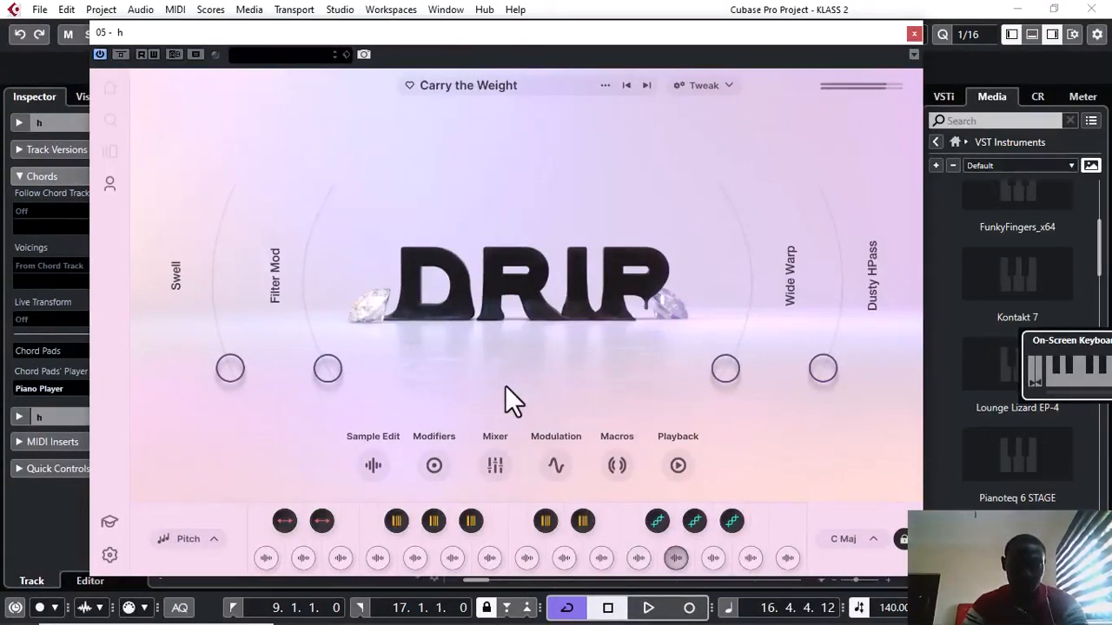
pyautogui.press('l')
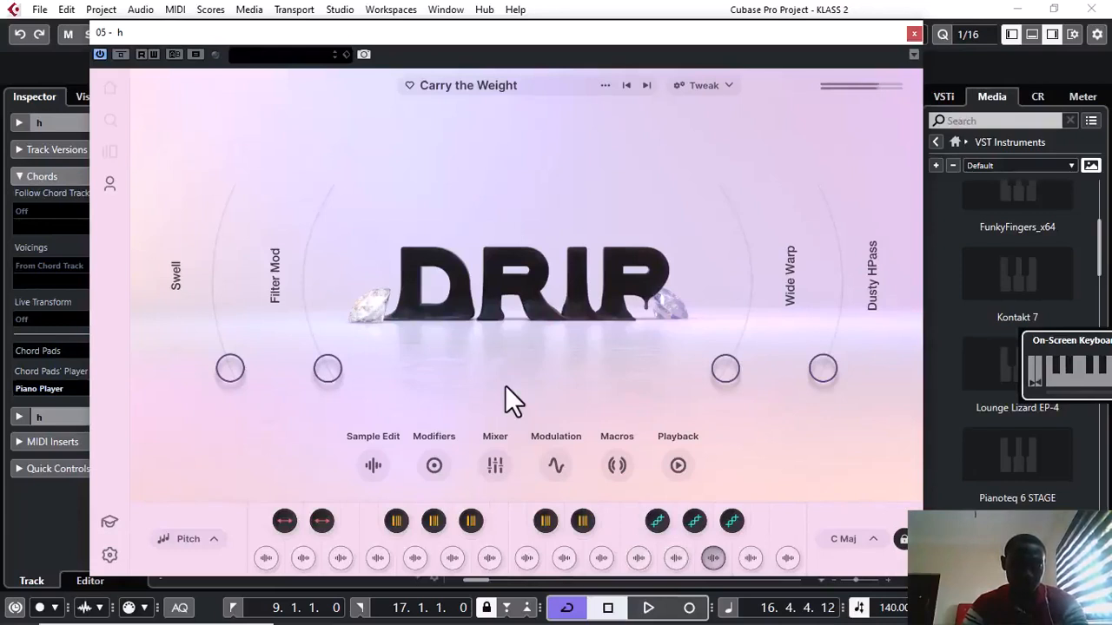
pyautogui.press('g')
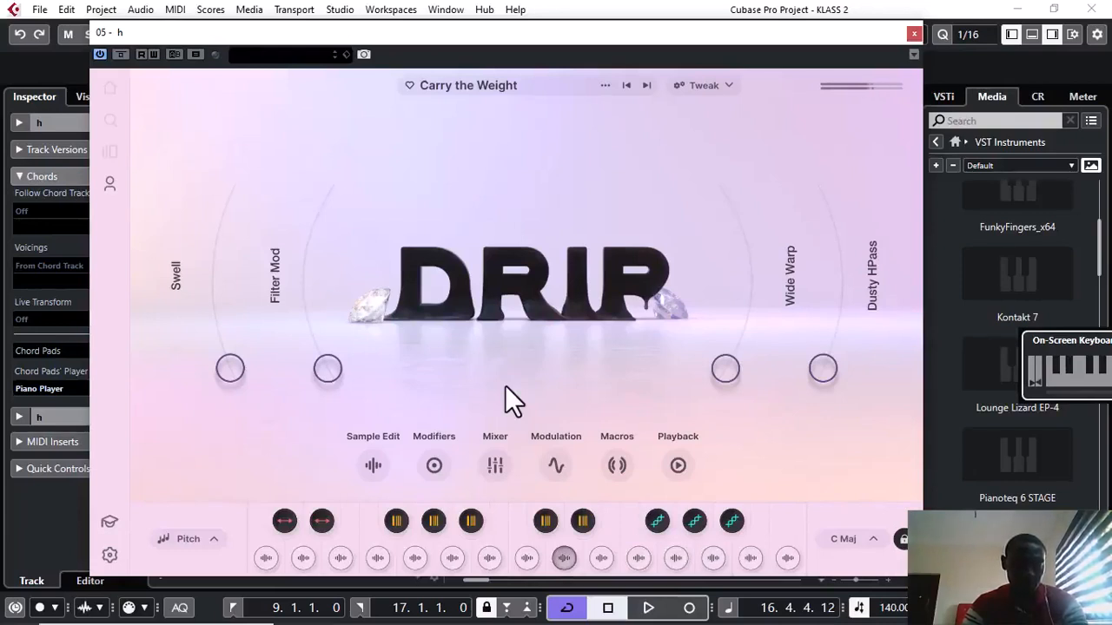
# Audition the last few Carry the Weight samples of the Drip instrument one after another.
pyautogui.press('l')
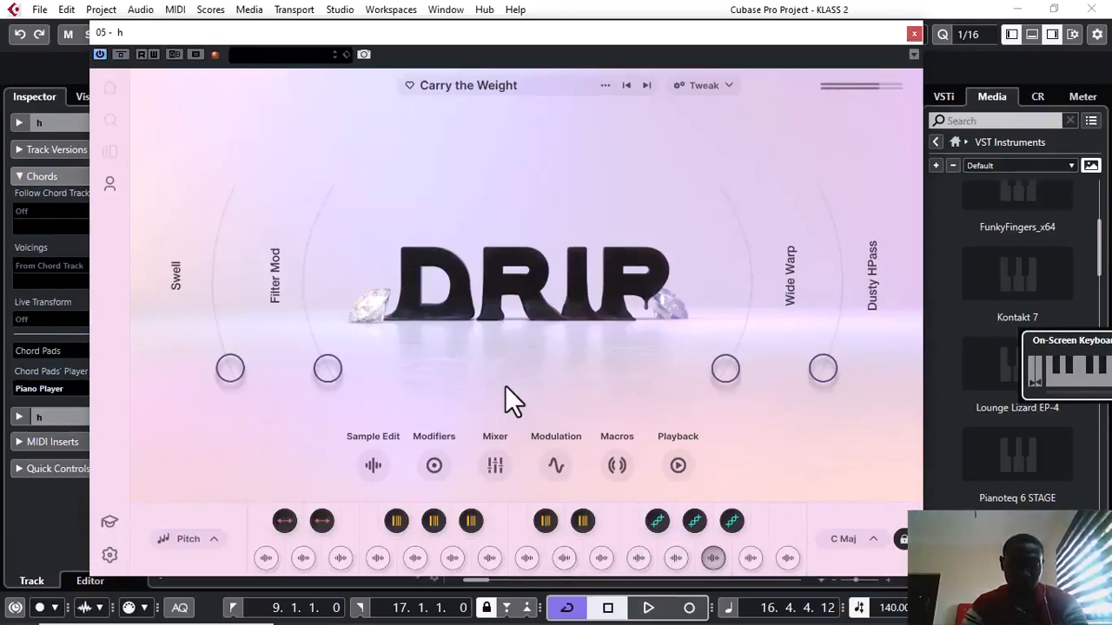
pyautogui.press(';')
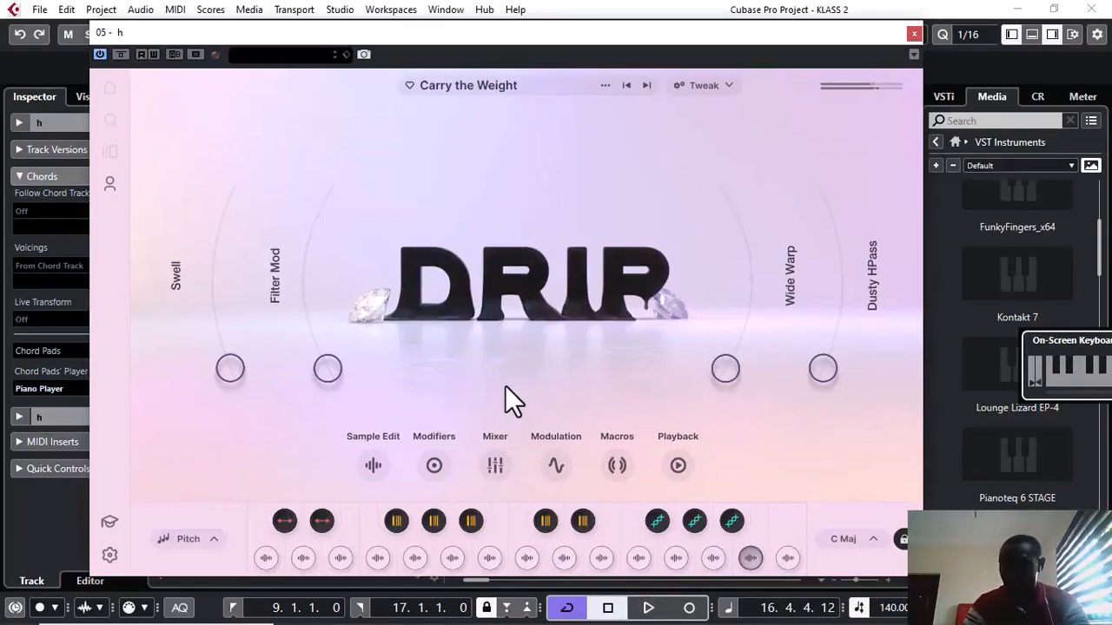
pyautogui.press("'")
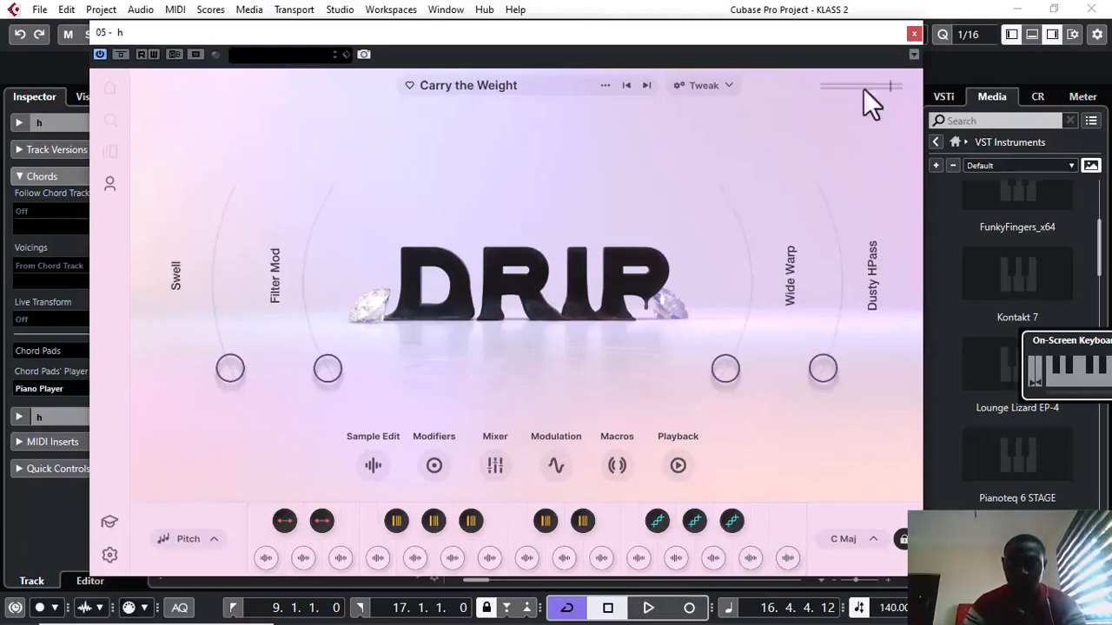
# Load the next Drip preset, Circular Path, and audition several of its upper samples in descending order.
pyautogui.click(647, 85)
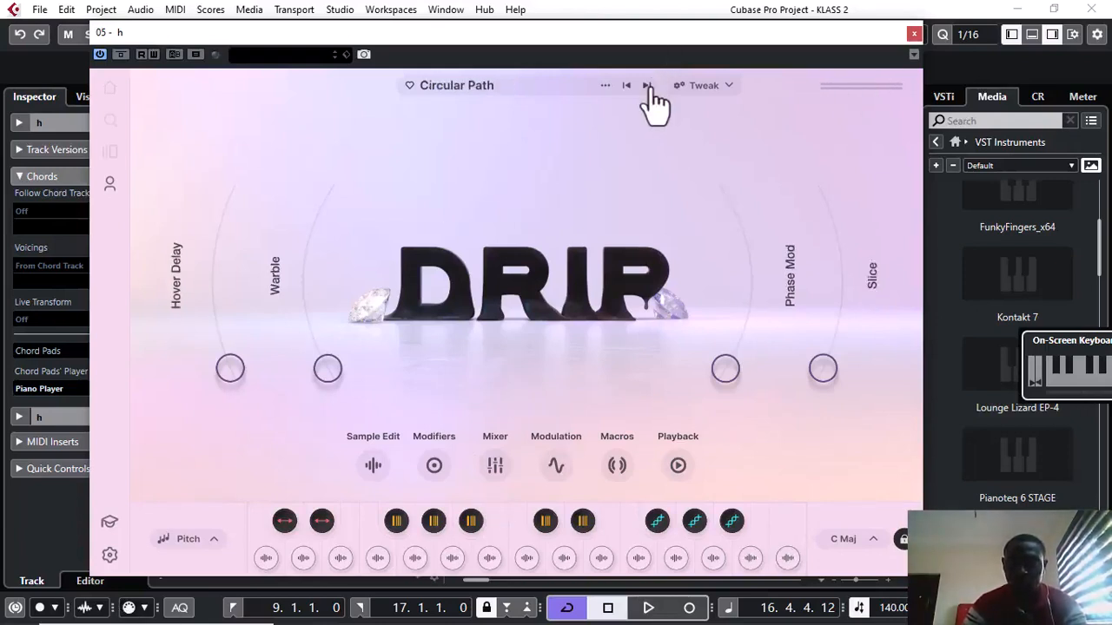
pyautogui.press("'")
pyautogui.press(';')
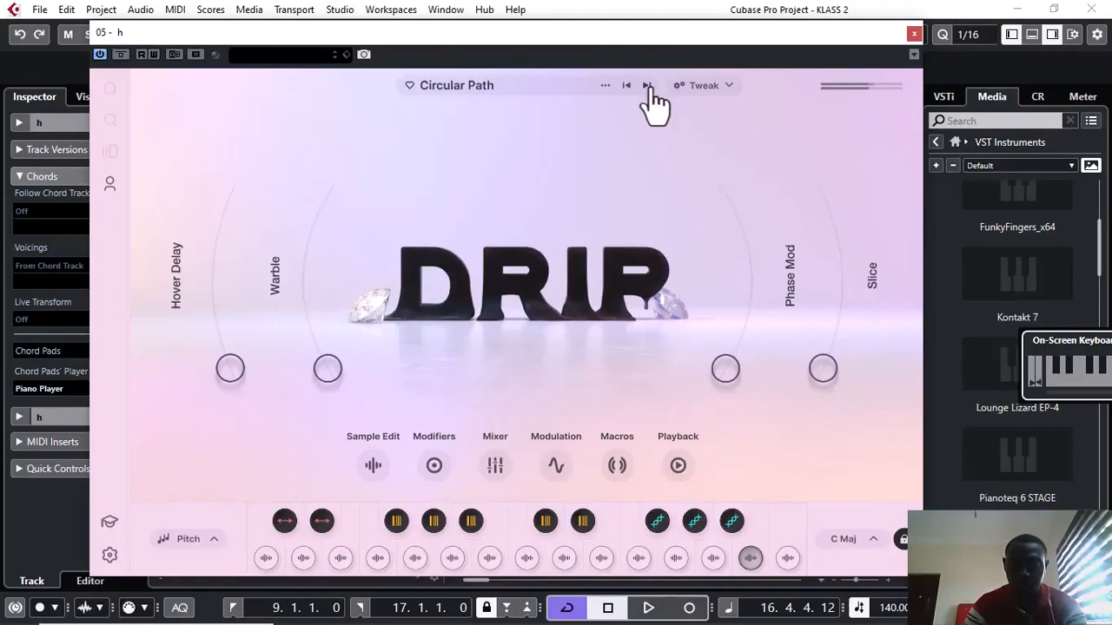
pyautogui.press('l')
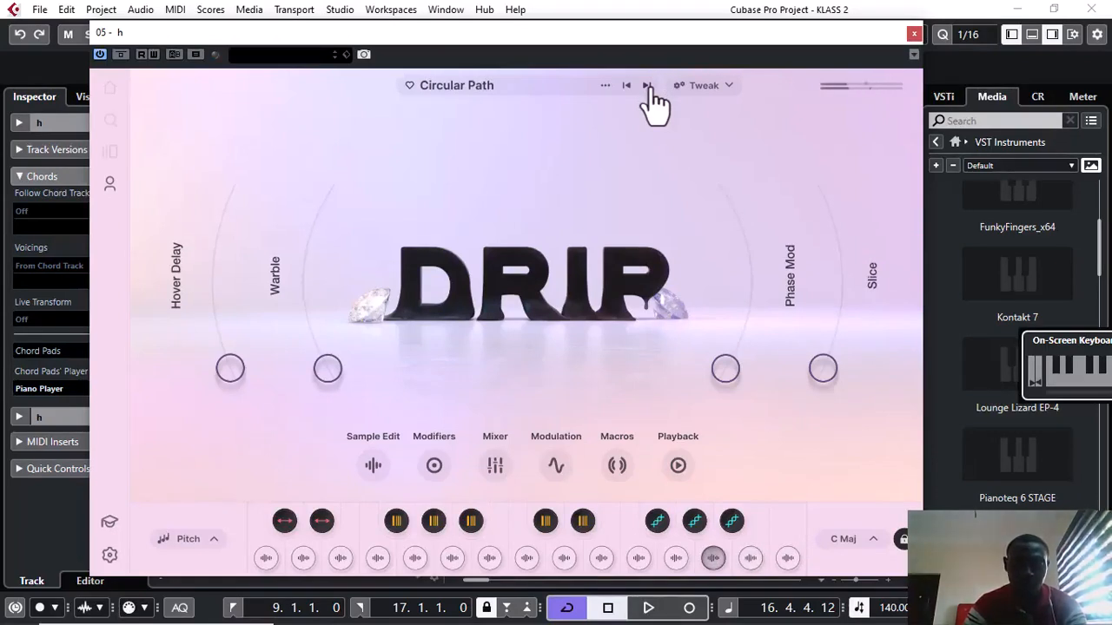
pyautogui.press('k')
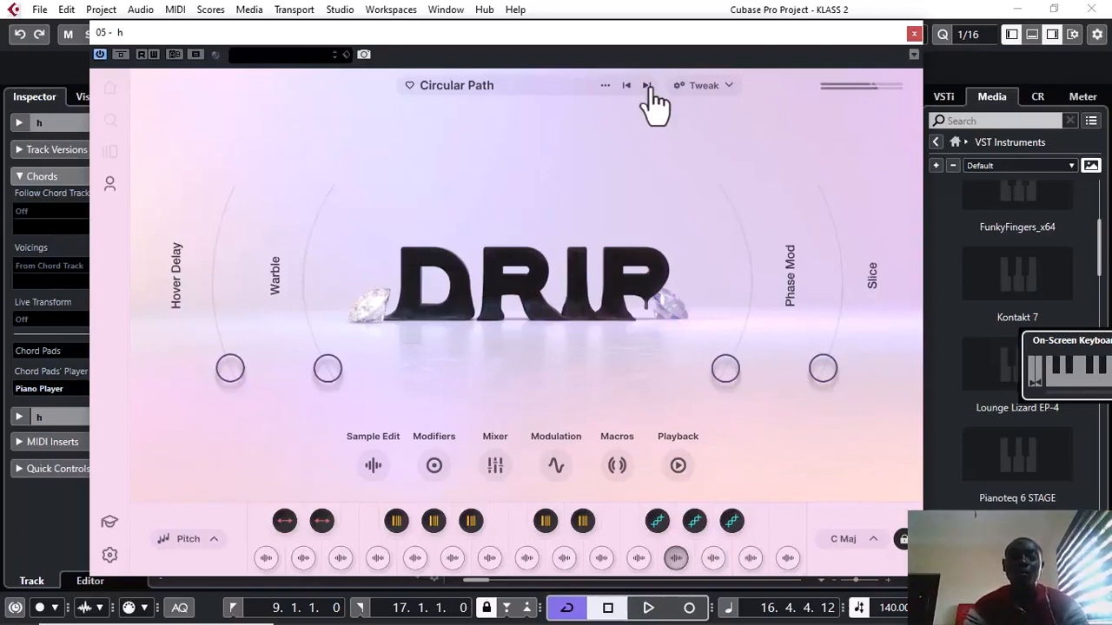
pyautogui.press('j')
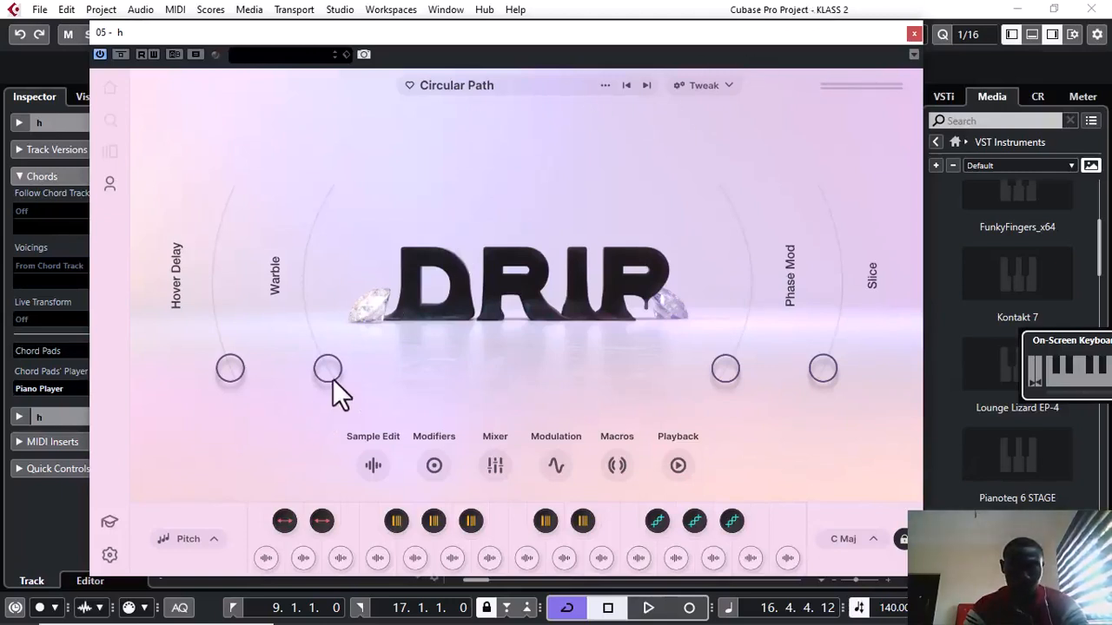
# Raise Circular Path's Warble and Hover Delay to about halfway while auditioning the sample.
pyautogui.moveTo(333, 379); pyautogui.dragTo(271, 295)
pyautogui.press('j')
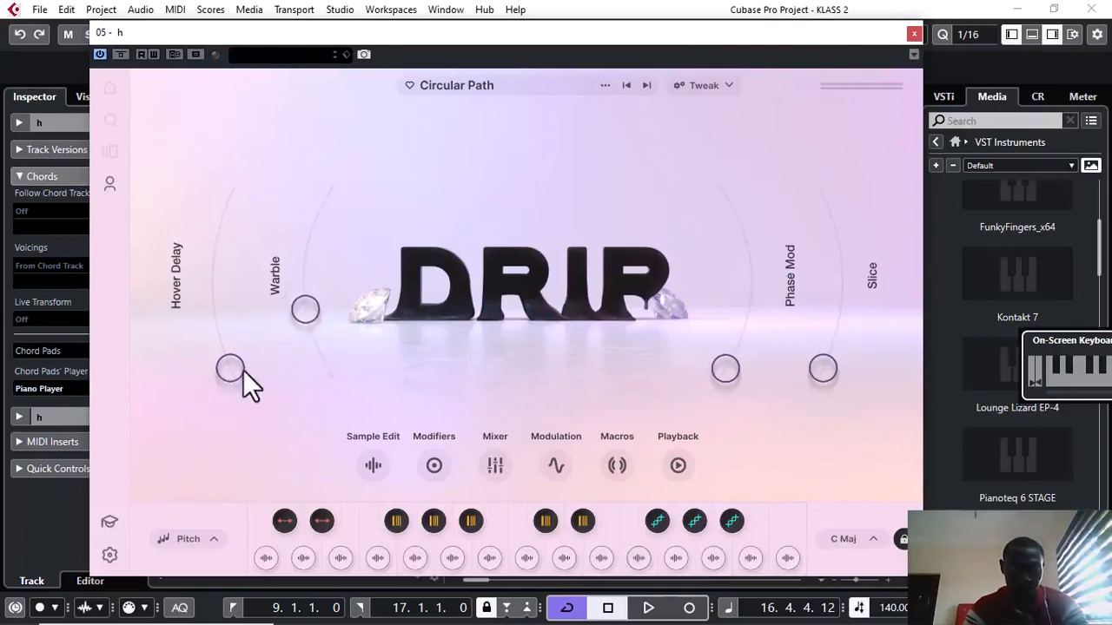
pyautogui.press('j')
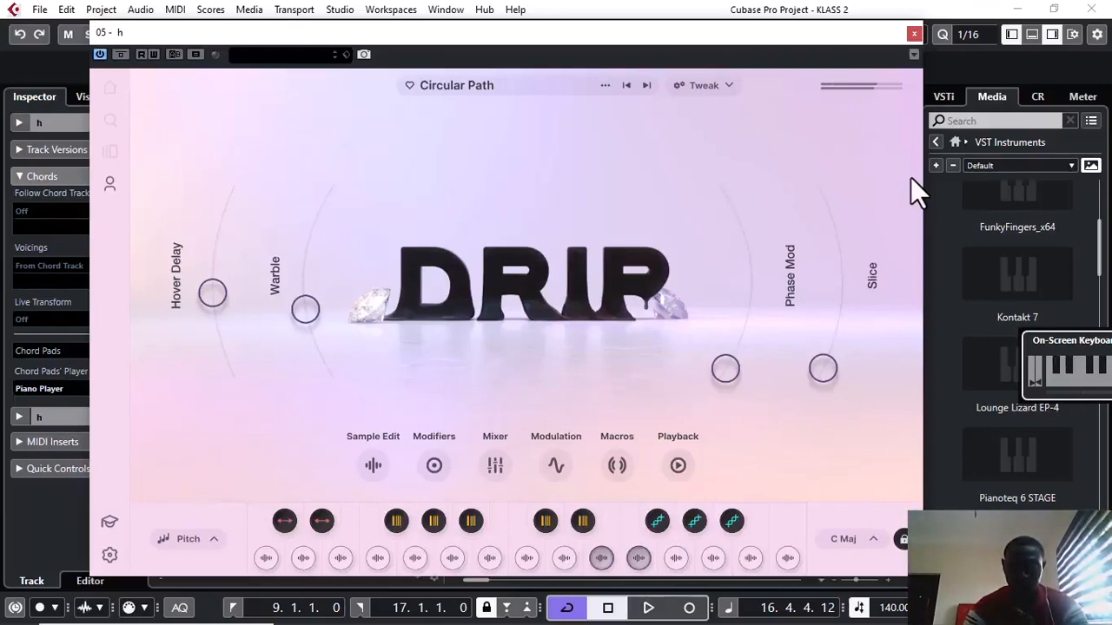
# Close the instrument, play from bar 8, and record a Circular Path part on track h over bars 9 to 17.
pyautogui.click(914, 33)
pyautogui.click(587, 102)
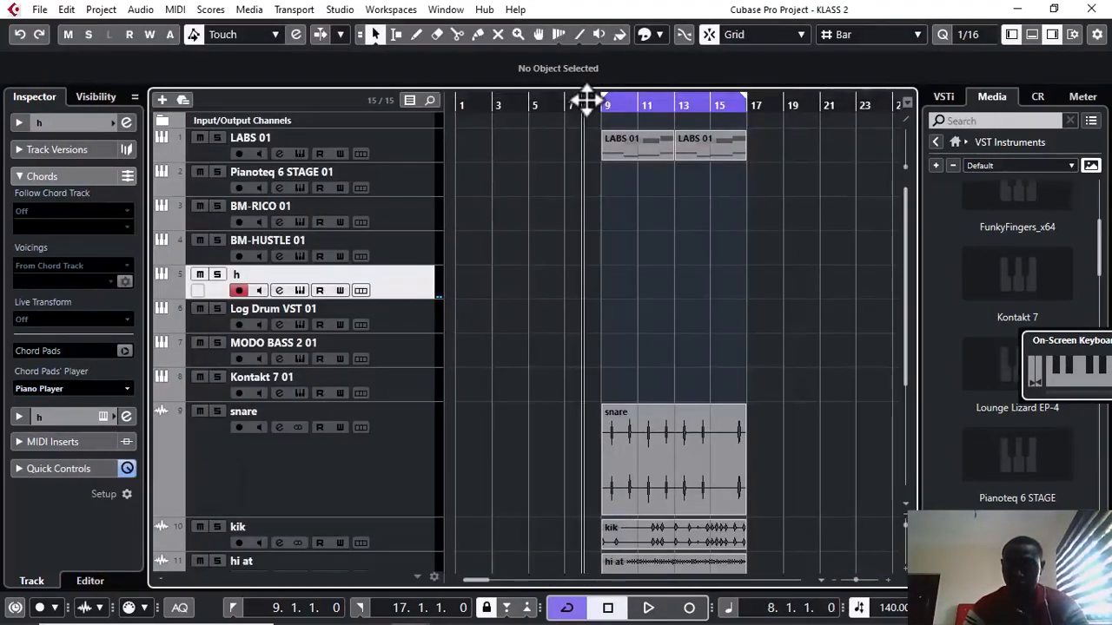
pyautogui.press('space')
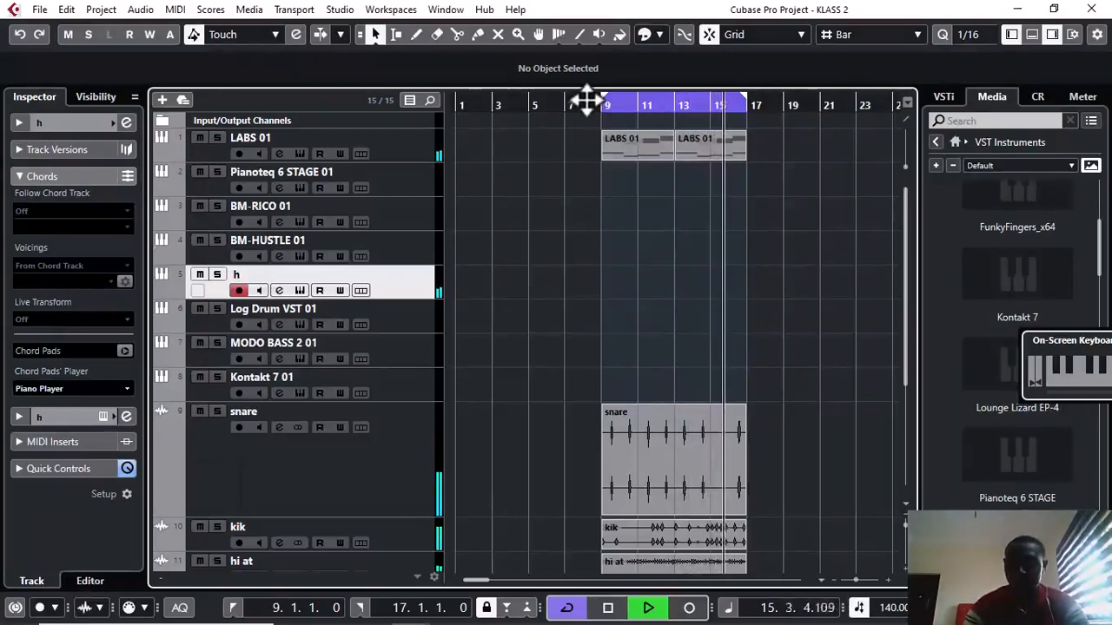
pyautogui.press('KP_Multiply')
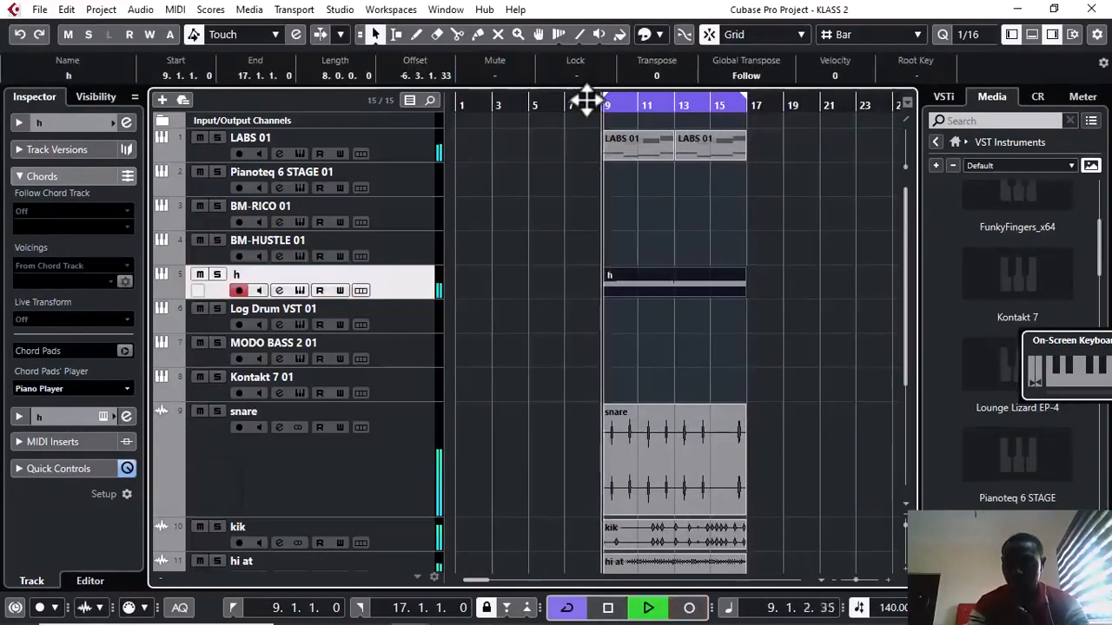
pyautogui.press('space')
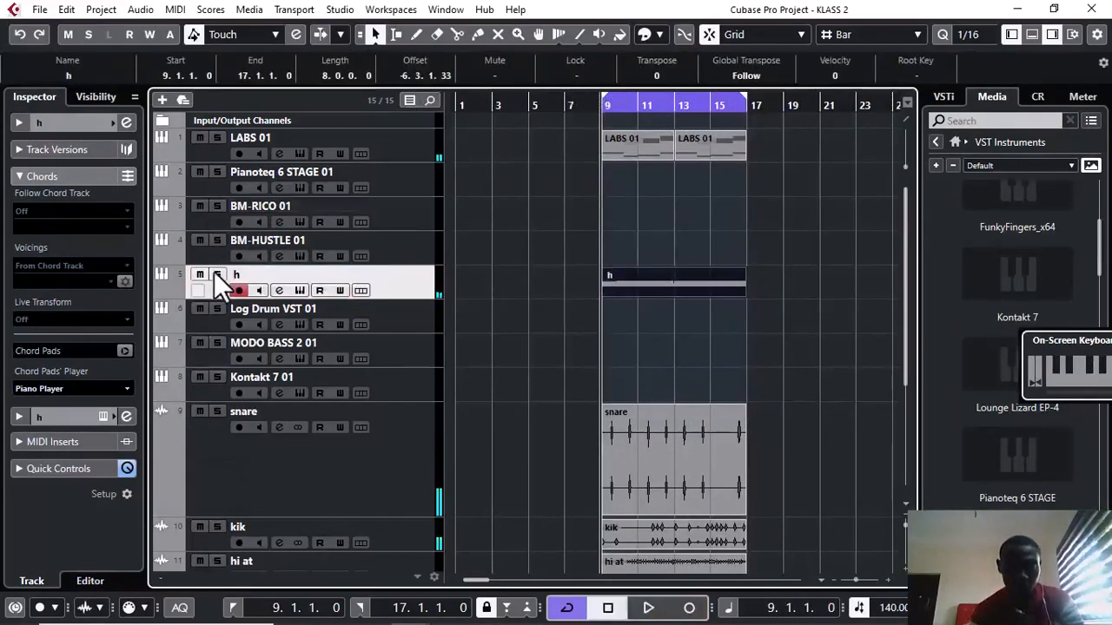
# Solo track h, play it back, and open its recorded part in a full-window key editor.
pyautogui.click(217, 274)
pyautogui.press('space')
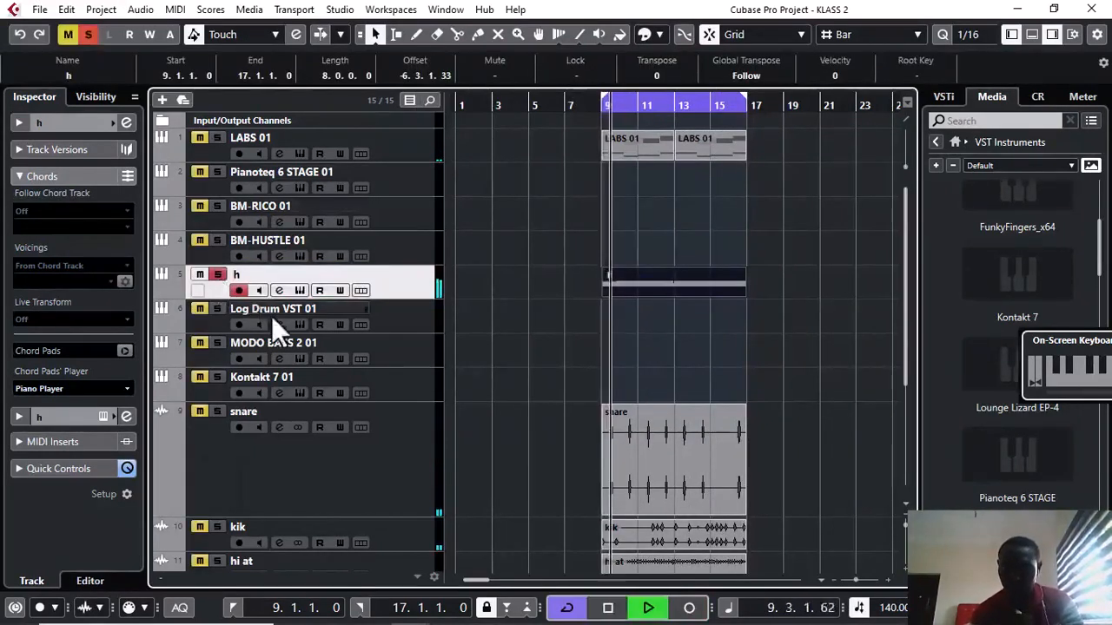
pyautogui.doubleClick(619, 287)
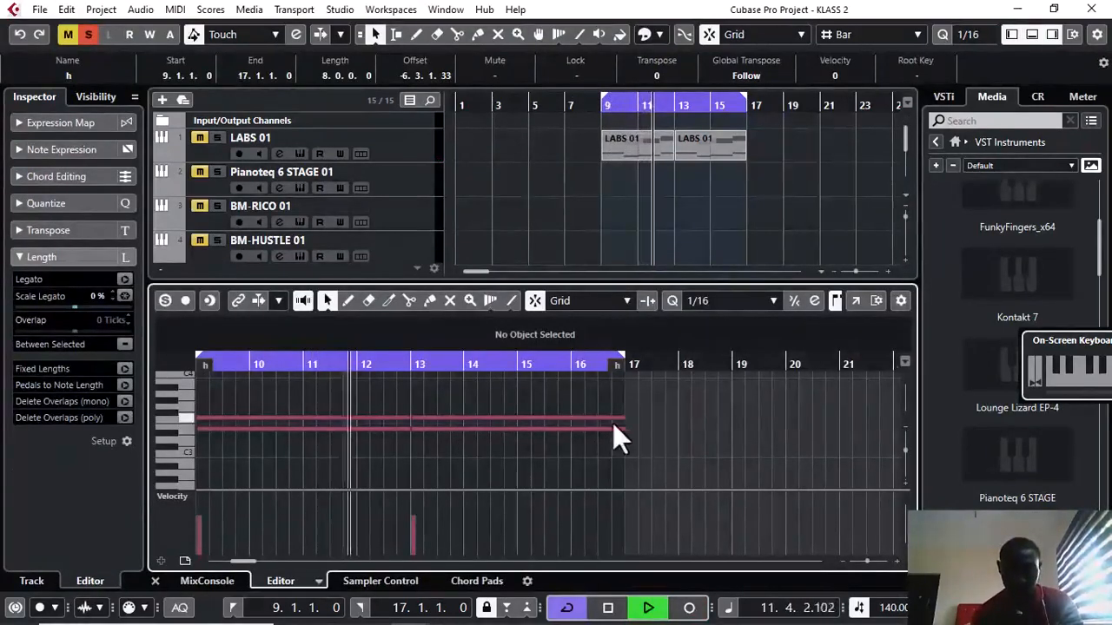
pyautogui.click(855, 300)
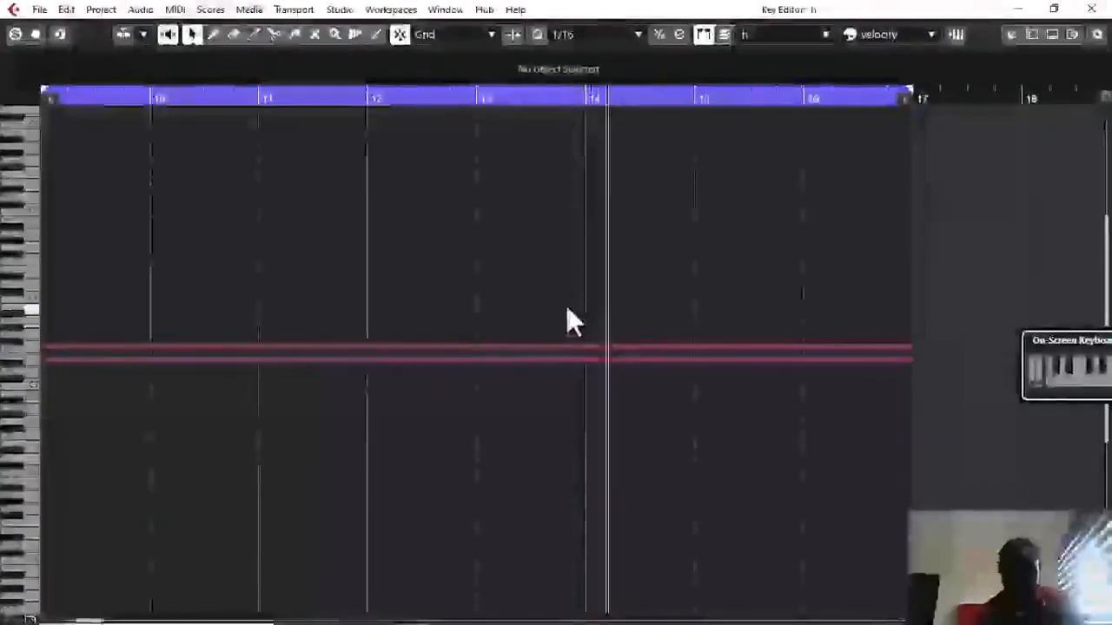
pyautogui.press('space')
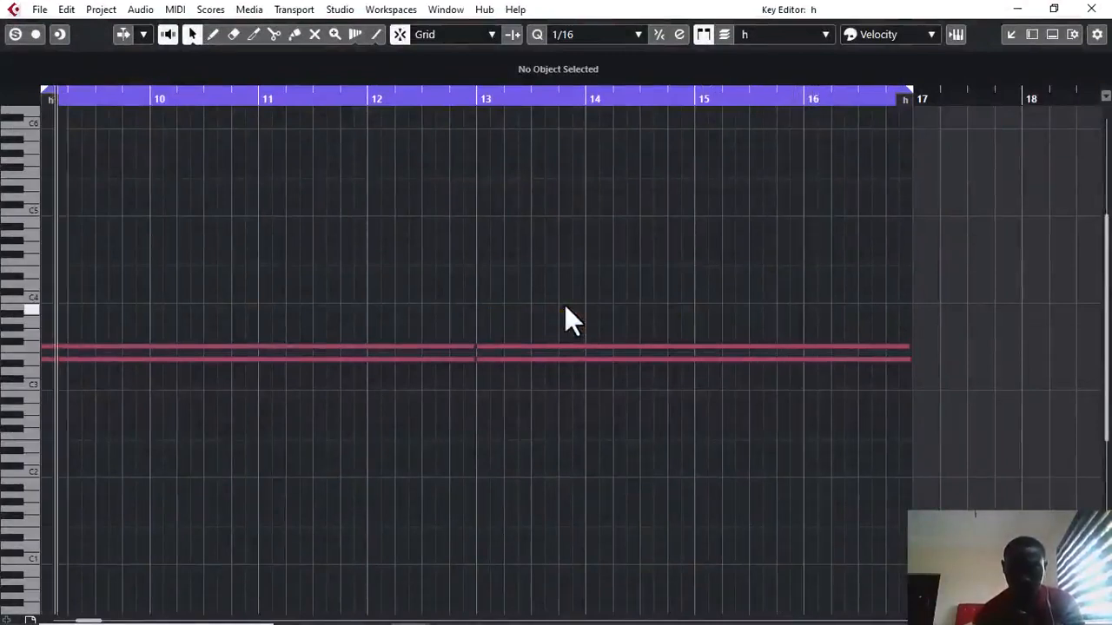
# Try removing the lower row of notes from part h, listen to the cycle, and undo the deletion.
pyautogui.press('g')
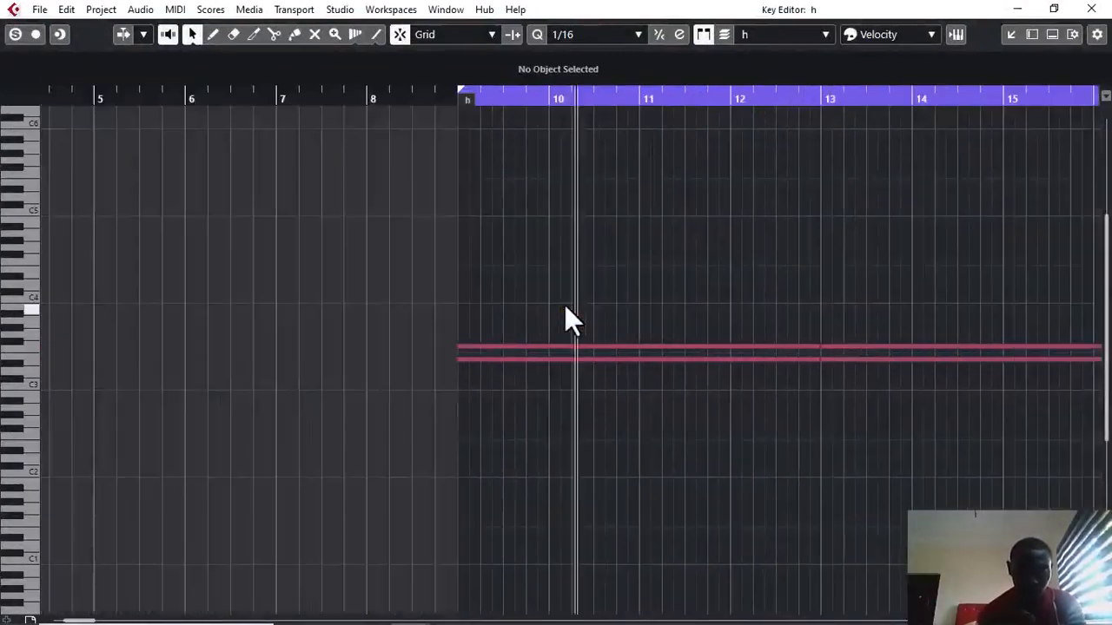
pyautogui.press('g')
pyautogui.press('g')
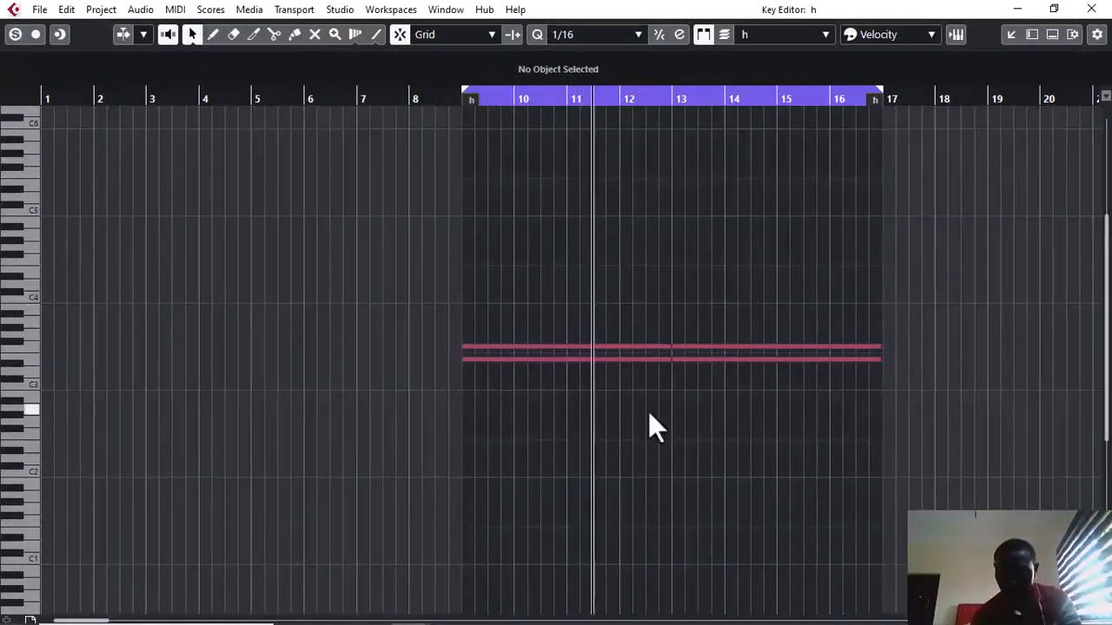
pyautogui.moveTo(910, 364); pyautogui.dragTo(452, 358)
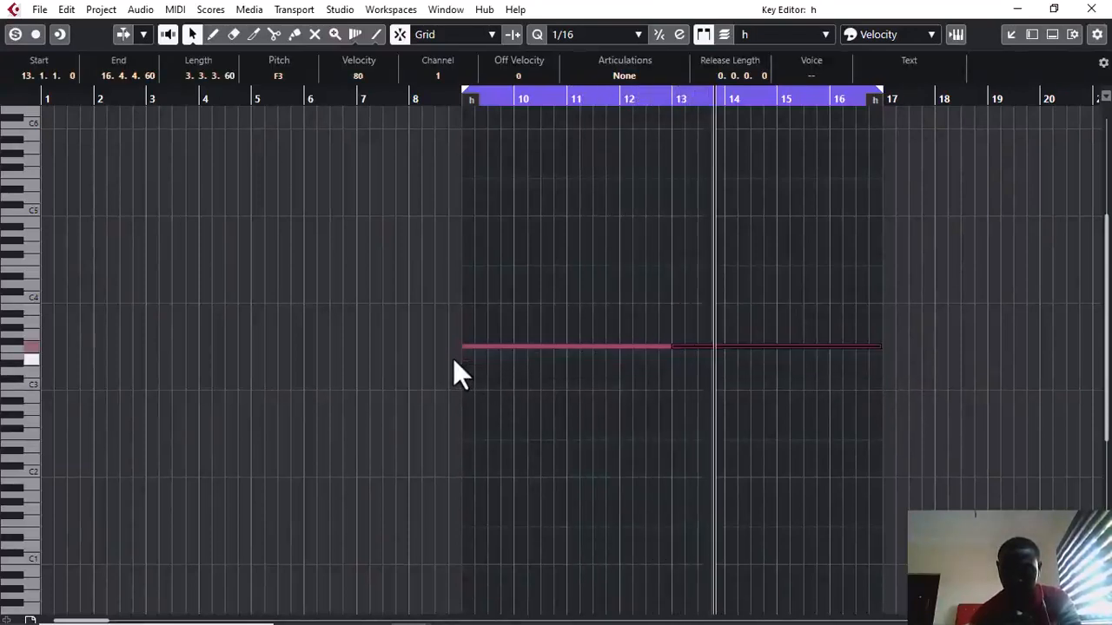
pyautogui.press('KP_1')
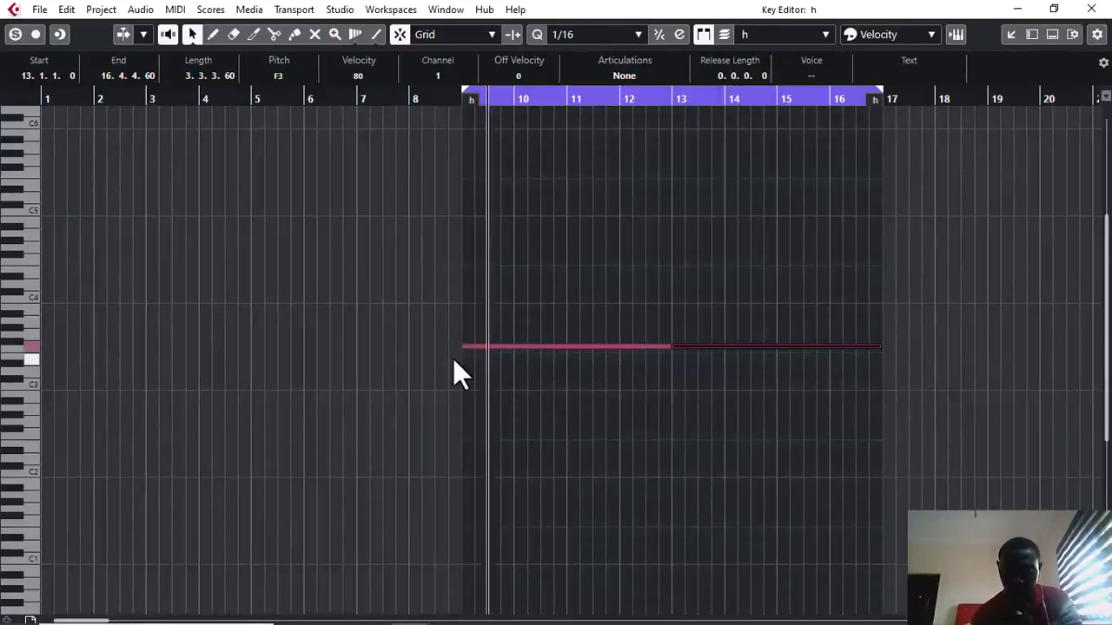
pyautogui.hotkey('ctrl', 'z')
pyautogui.click(895, 346)
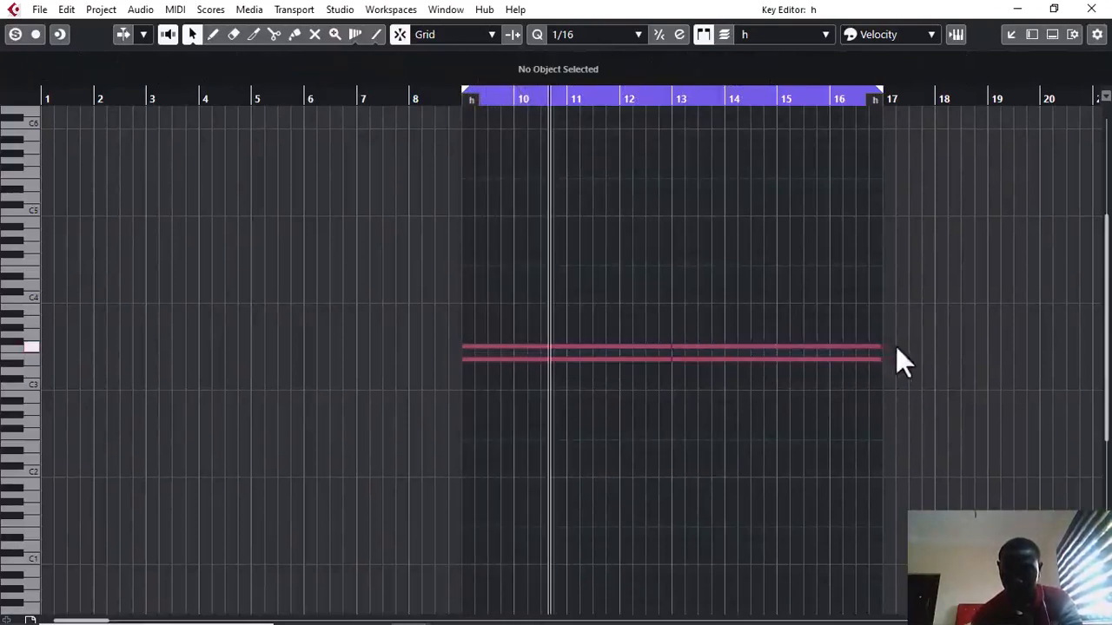
# Delete the upper row of F3 notes from part h, replay the cycle from its start, and close the key editor.
pyautogui.click(522, 348)
pyautogui.press('Delete')
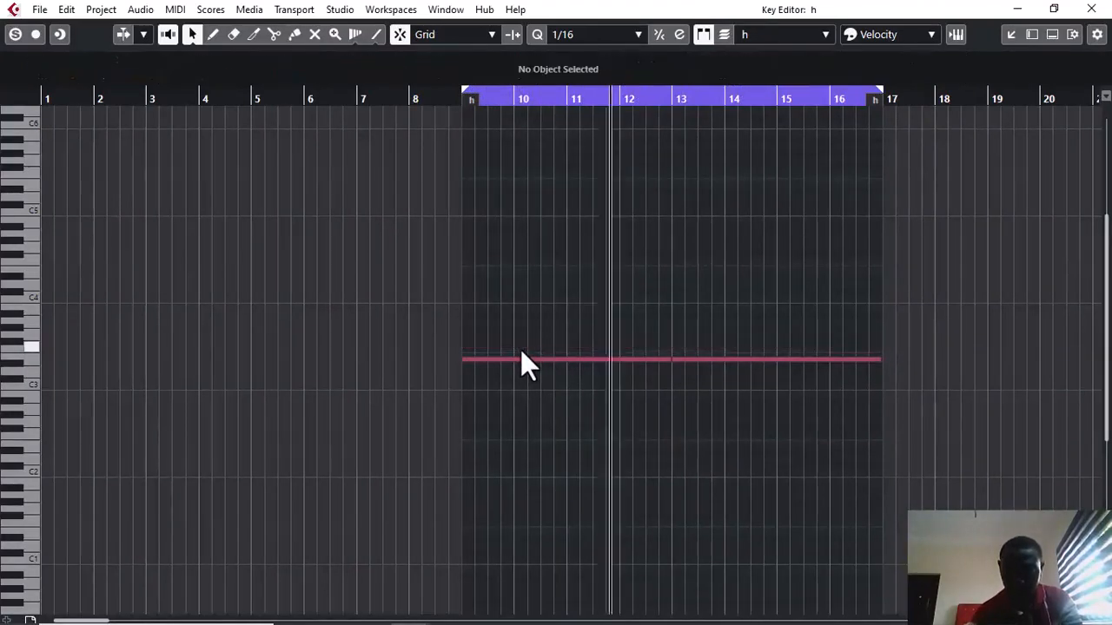
pyautogui.press('KP_1')
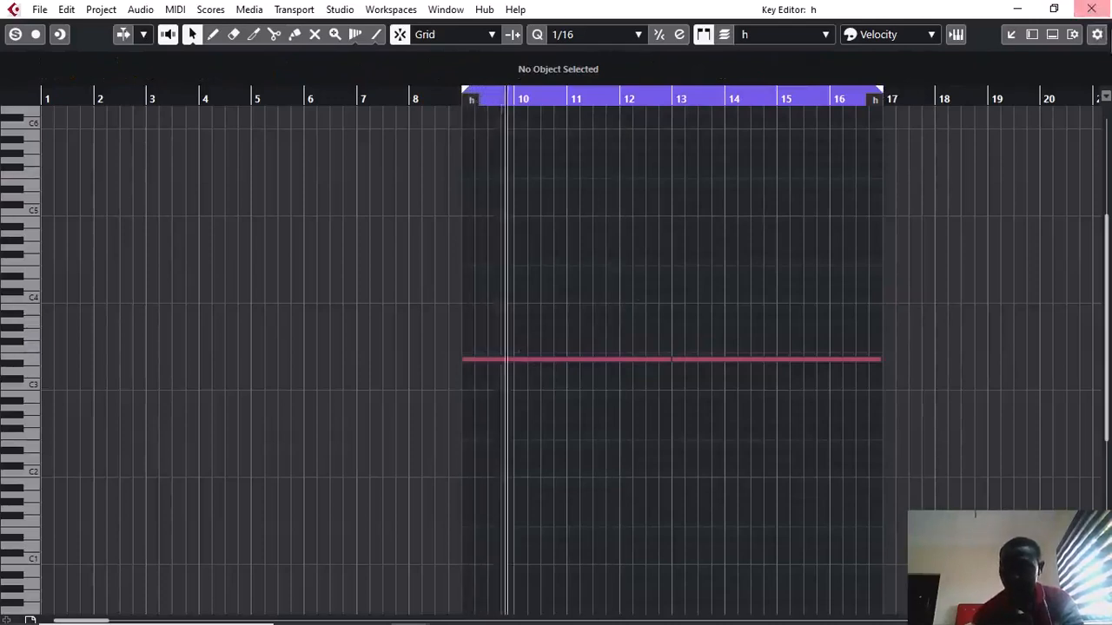
pyautogui.click(1091, 8)
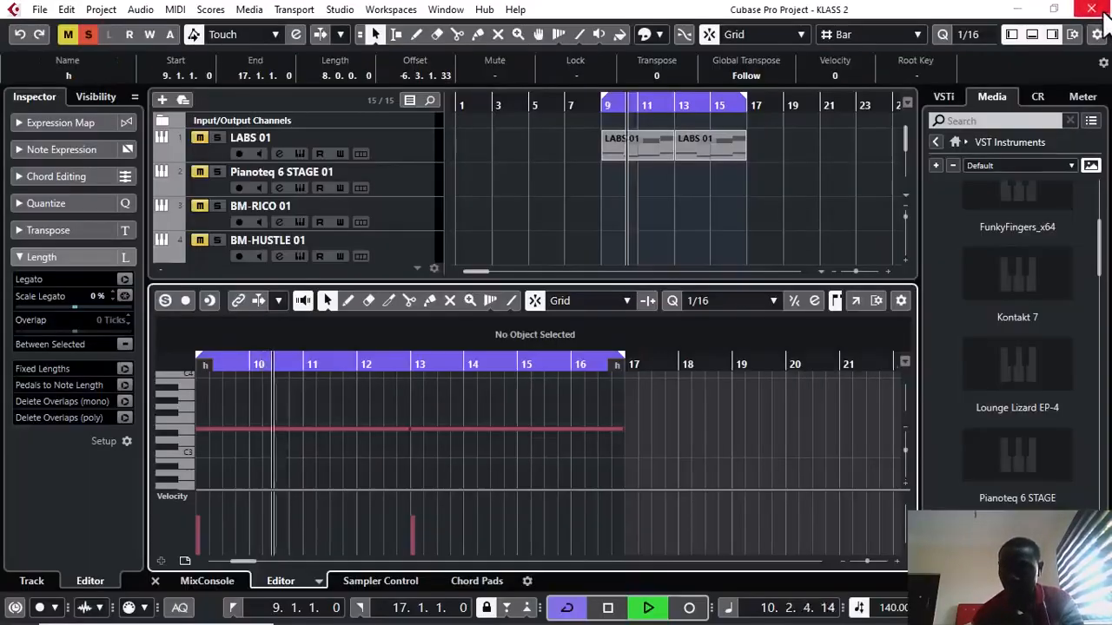
# Hide the lower editor, unsolo track h to hear it with all other tracks, and stop playback.
pyautogui.click(1031, 34)
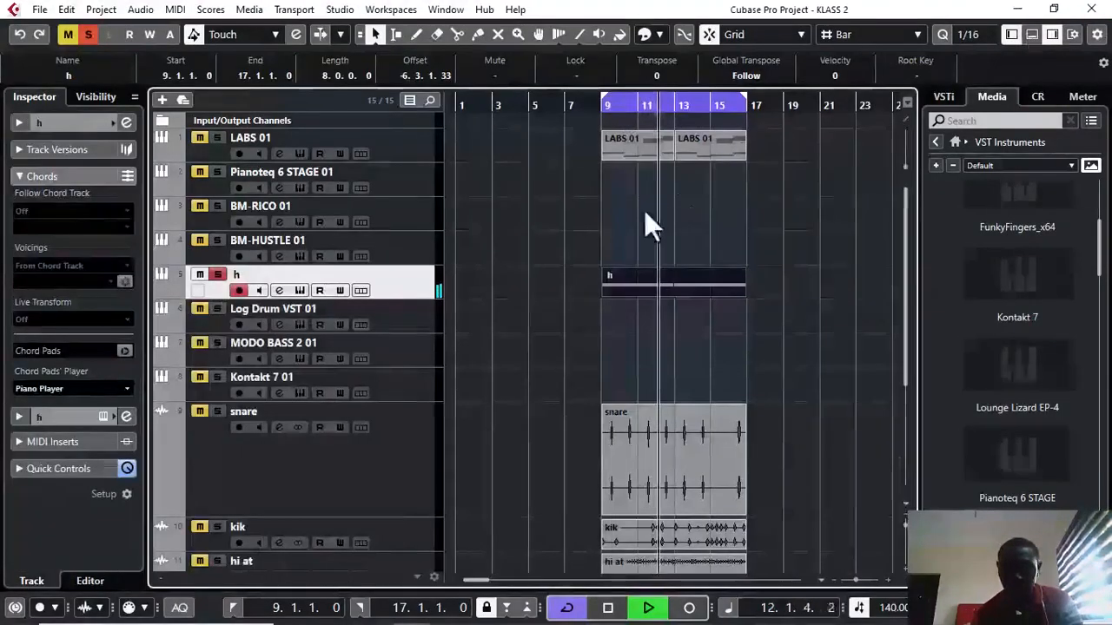
pyautogui.click(217, 274)
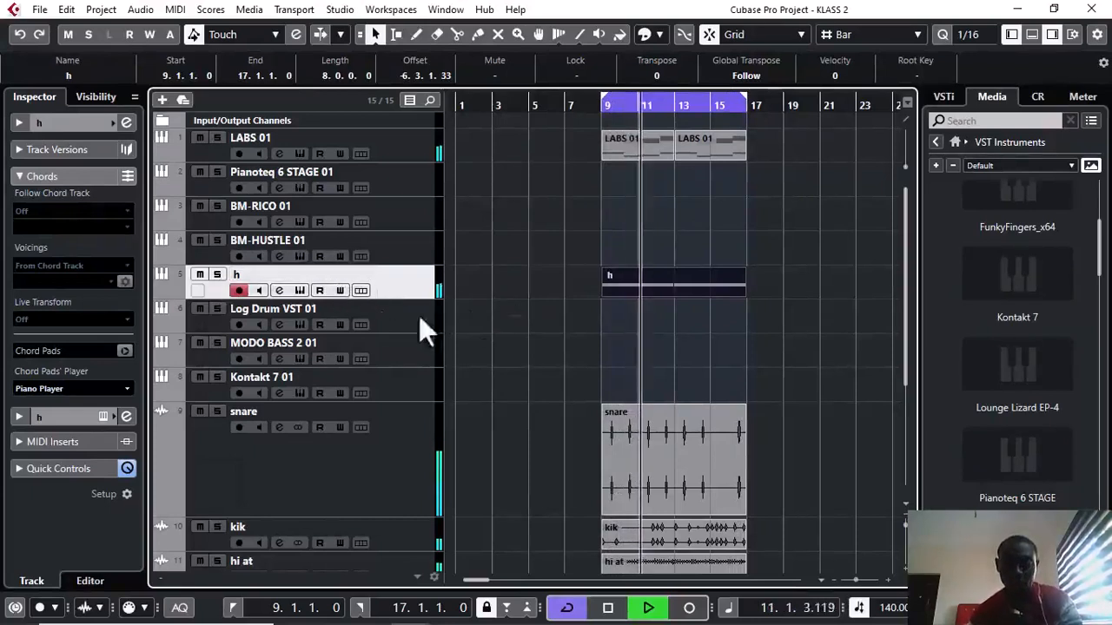
pyautogui.press('space')
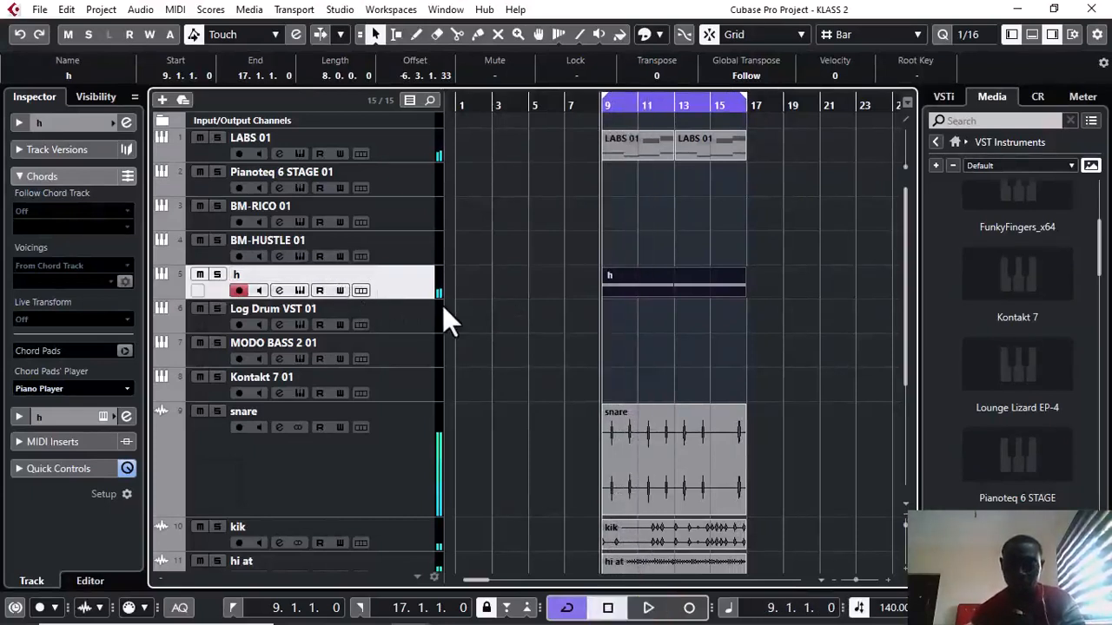
# Solo track h and export bars 9 to 17 as a Wave audio mixdown named move.
pyautogui.click(218, 275)
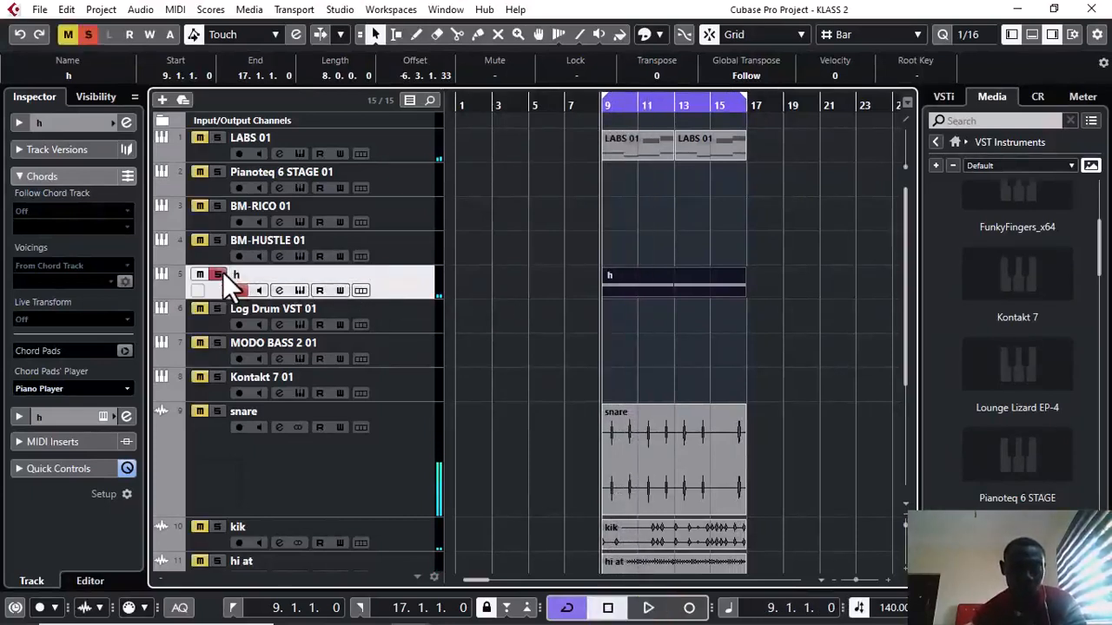
pyautogui.click(40, 3)
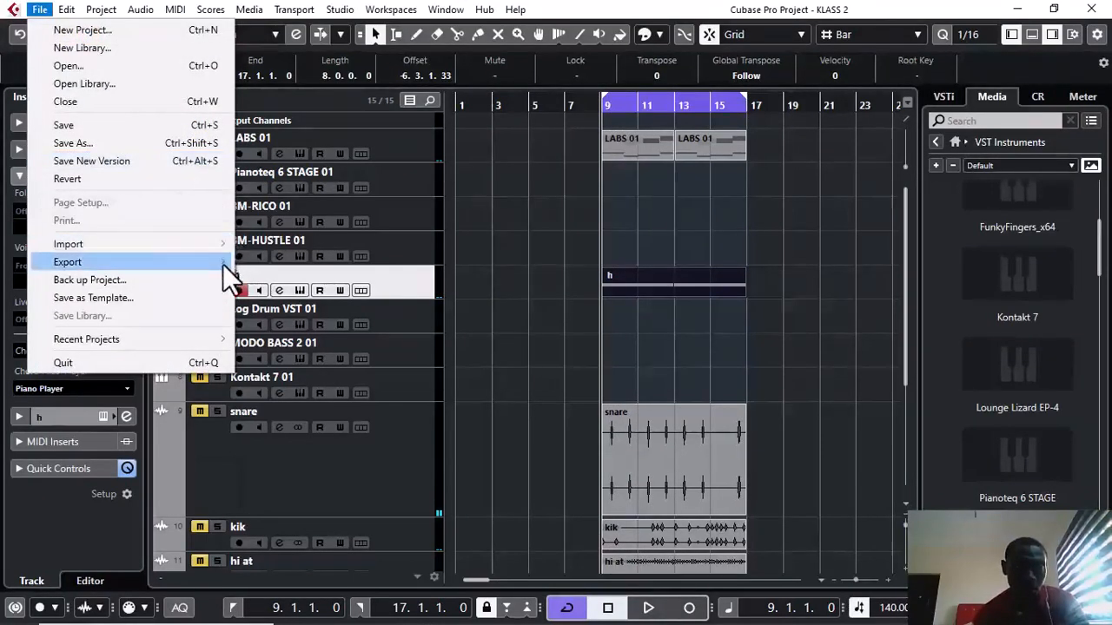
pyautogui.moveTo(222, 264)
pyautogui.click(258, 265)
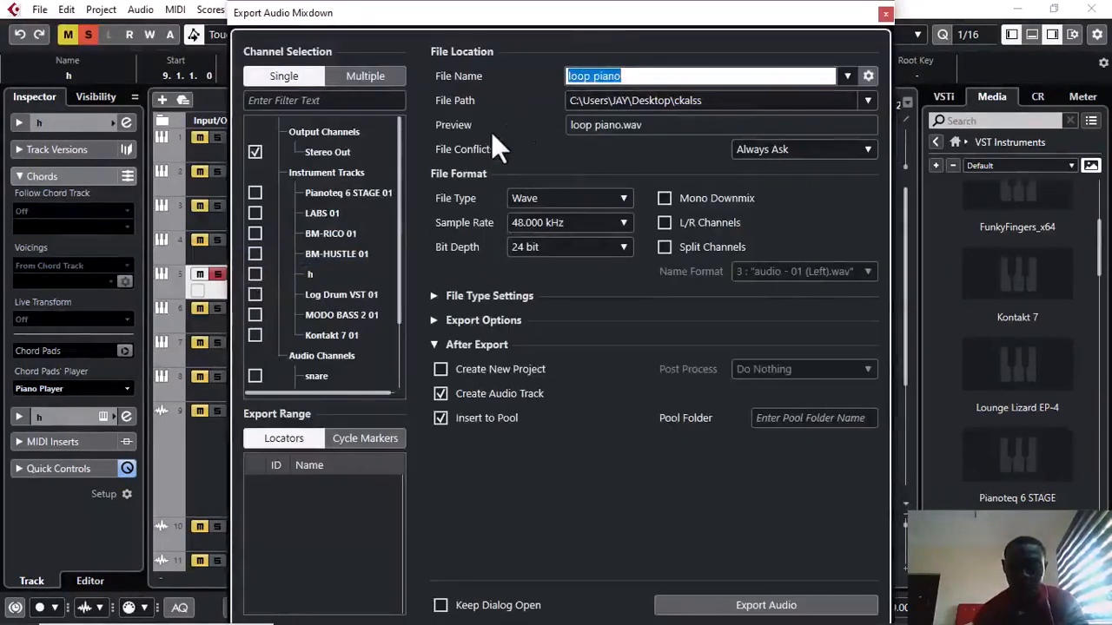
pyautogui.write('move')
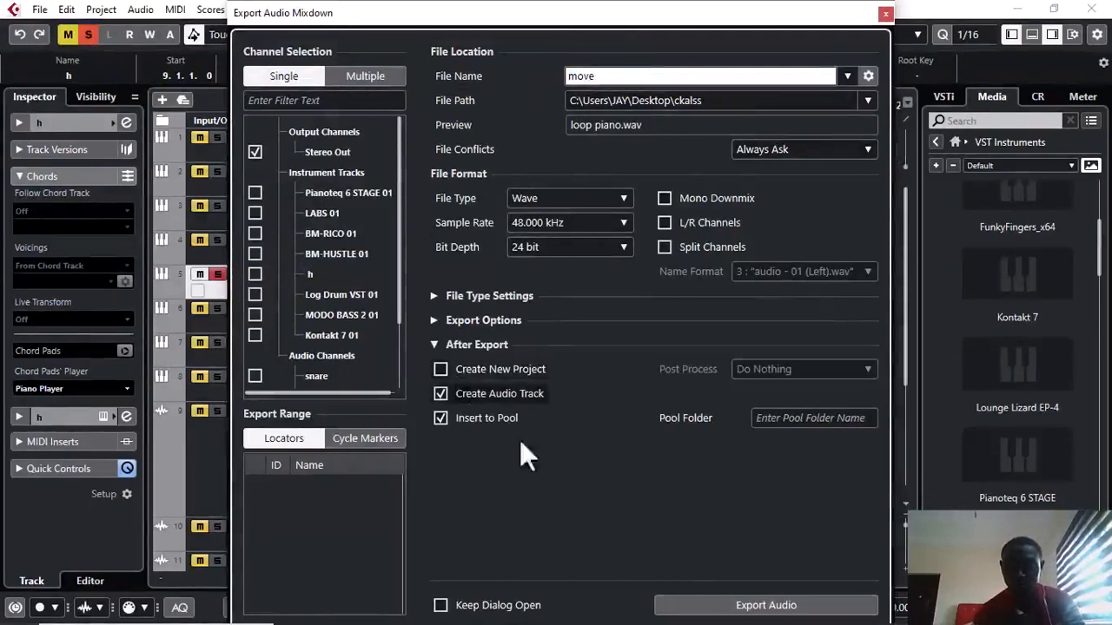
pyautogui.click(689, 606)
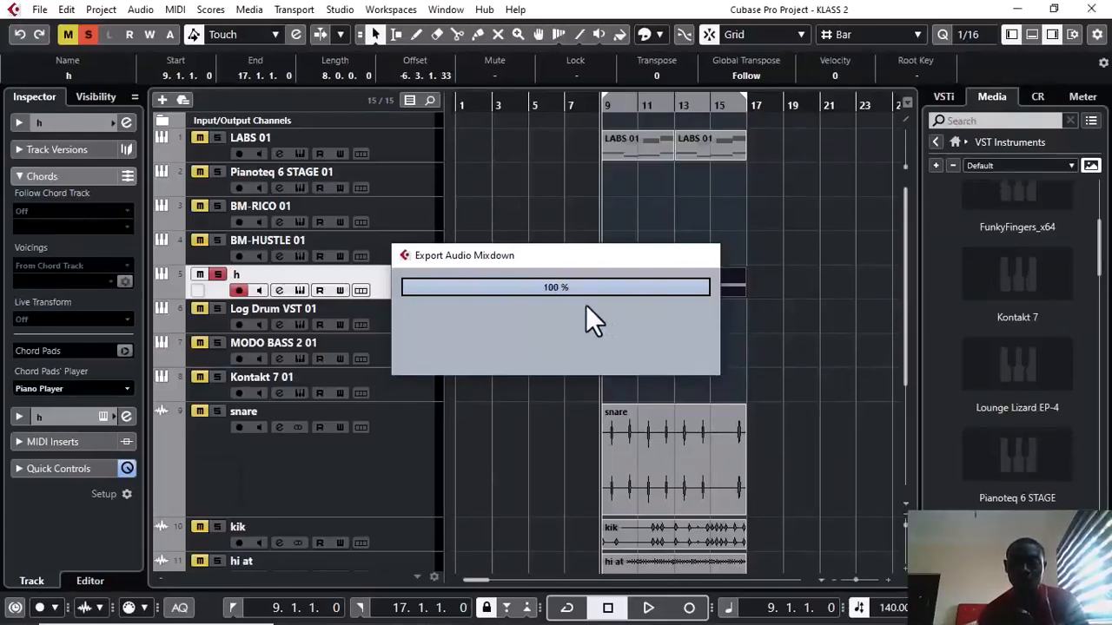
pyautogui.click(669, 457)
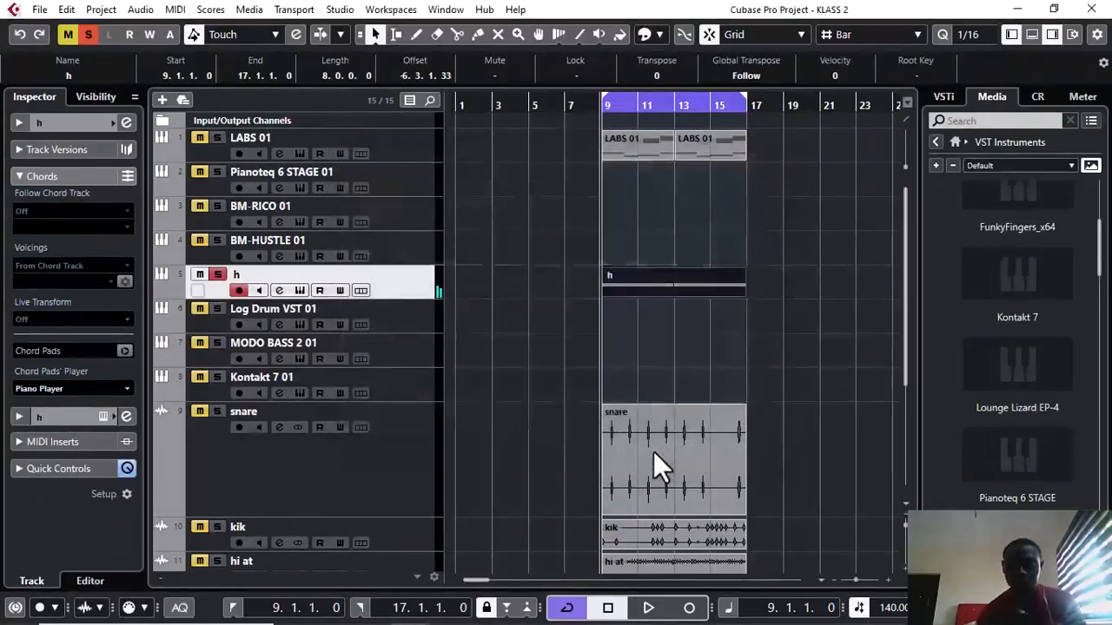
# Delete the part on track h between bars 9 and 17 and unsolo the track.
pyautogui.click(647, 287)
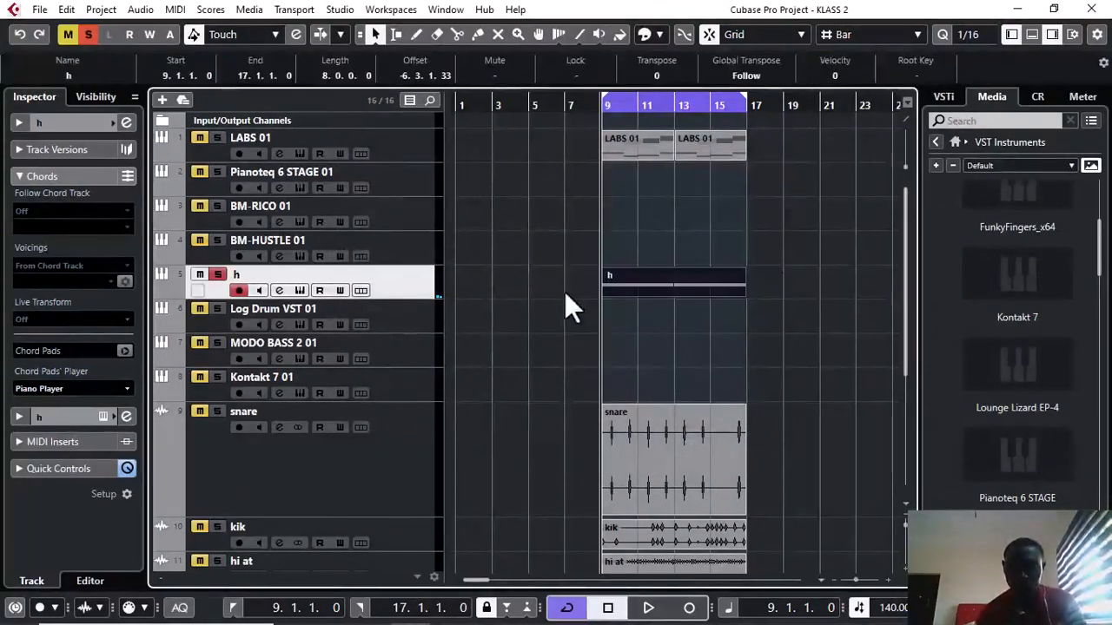
pyautogui.press('Delete')
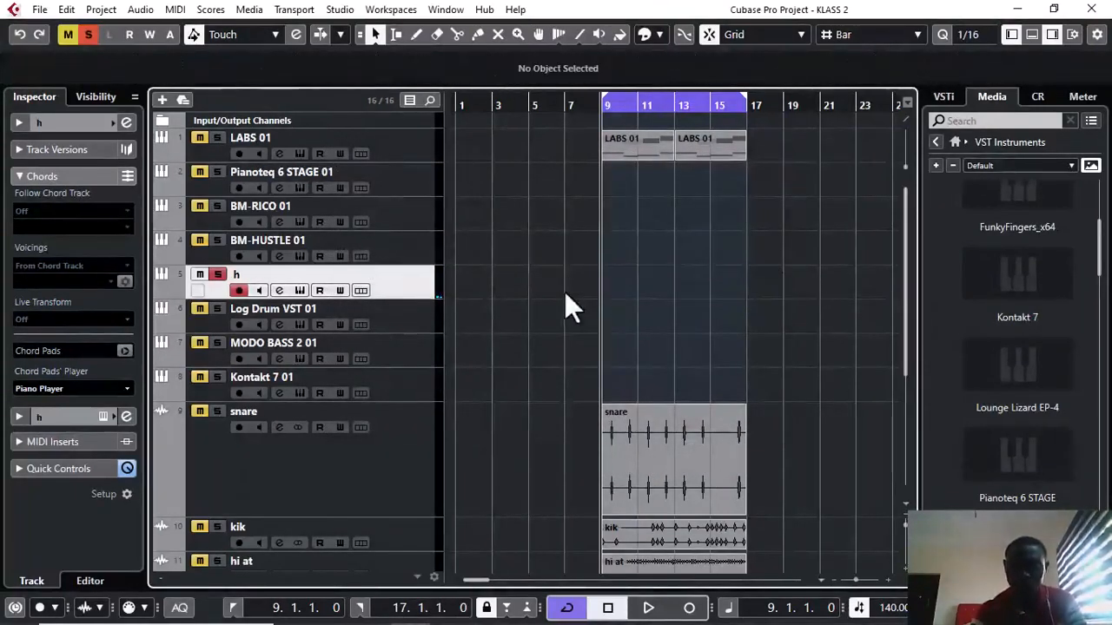
pyautogui.click(218, 274)
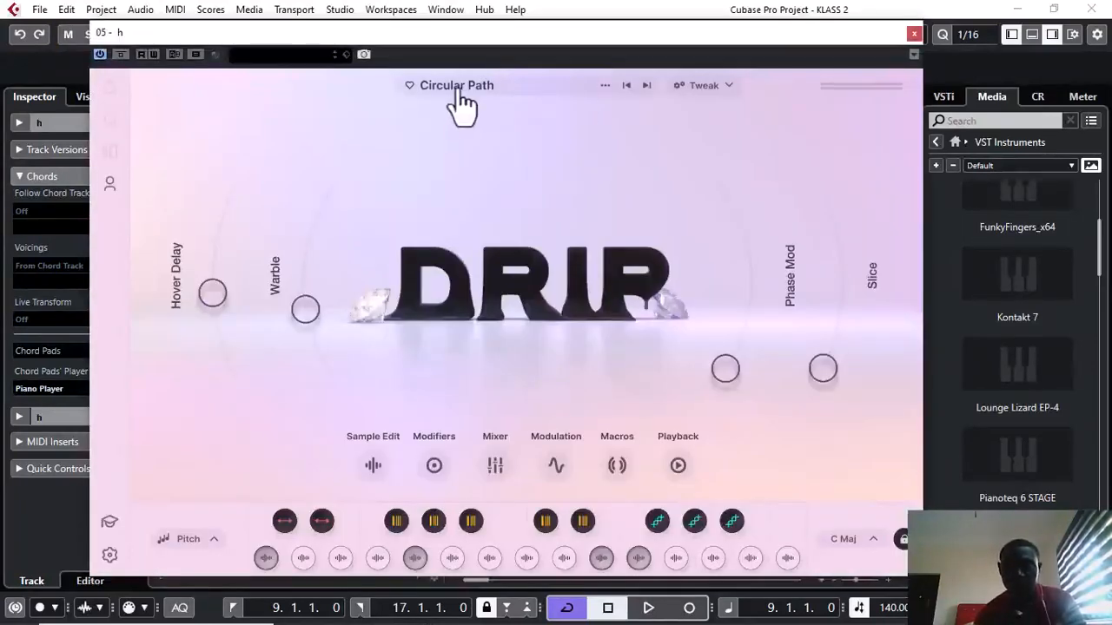
# Load the downloaded Run Away With Me sampler on track h and raise its Fuzz Delay and Space controls.
pyautogui.click(457, 88)
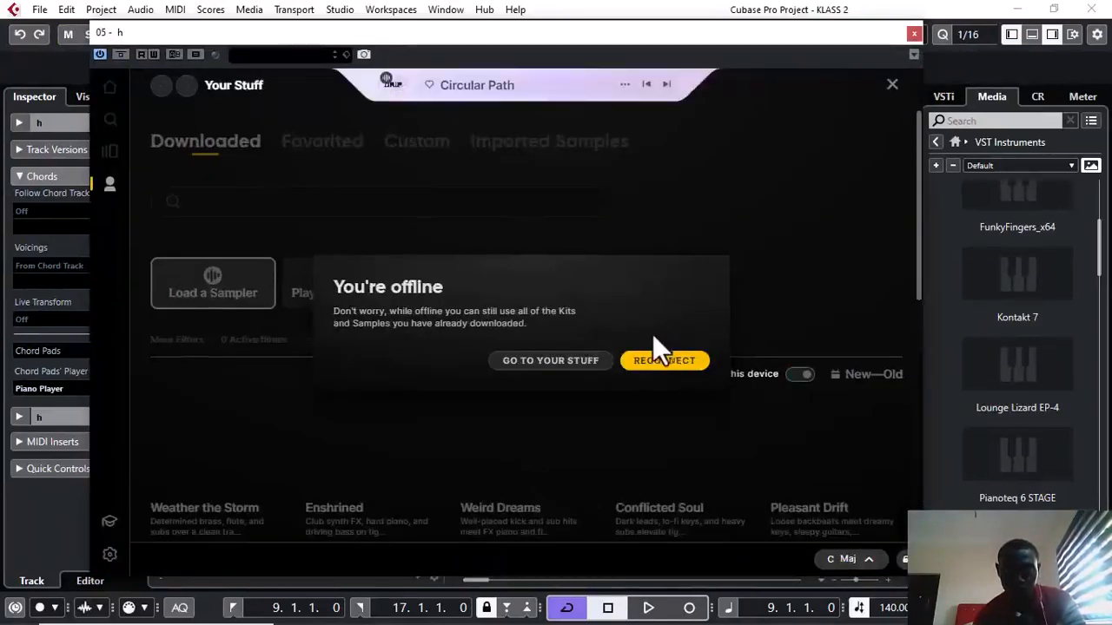
pyautogui.click(571, 368)
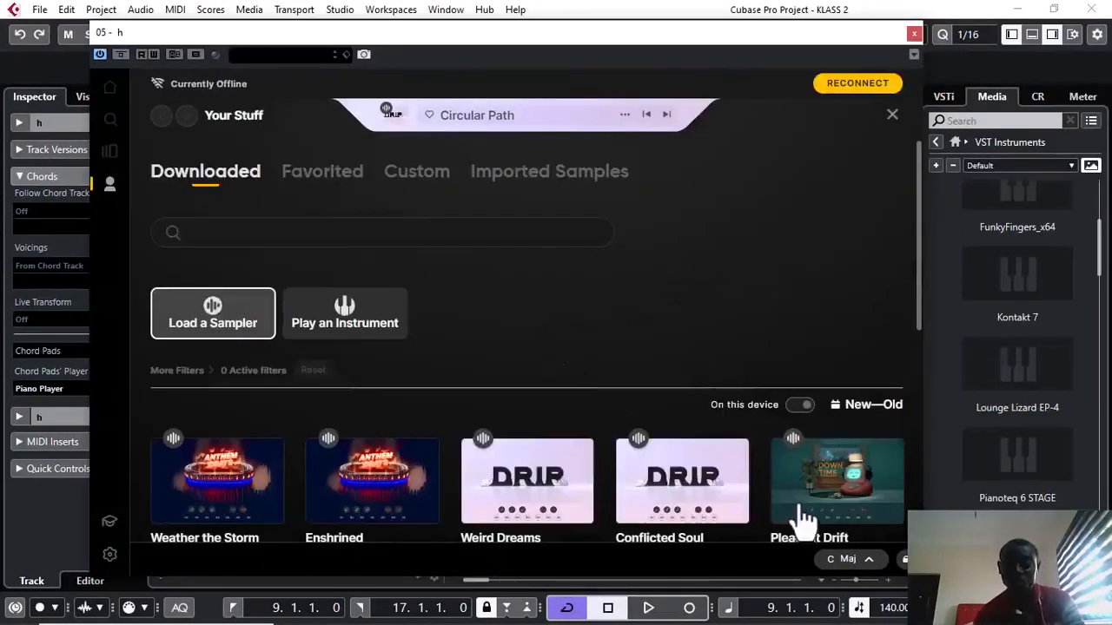
pyautogui.scroll(-3, 817, 473)
pyautogui.scroll(-10, 734, 334)
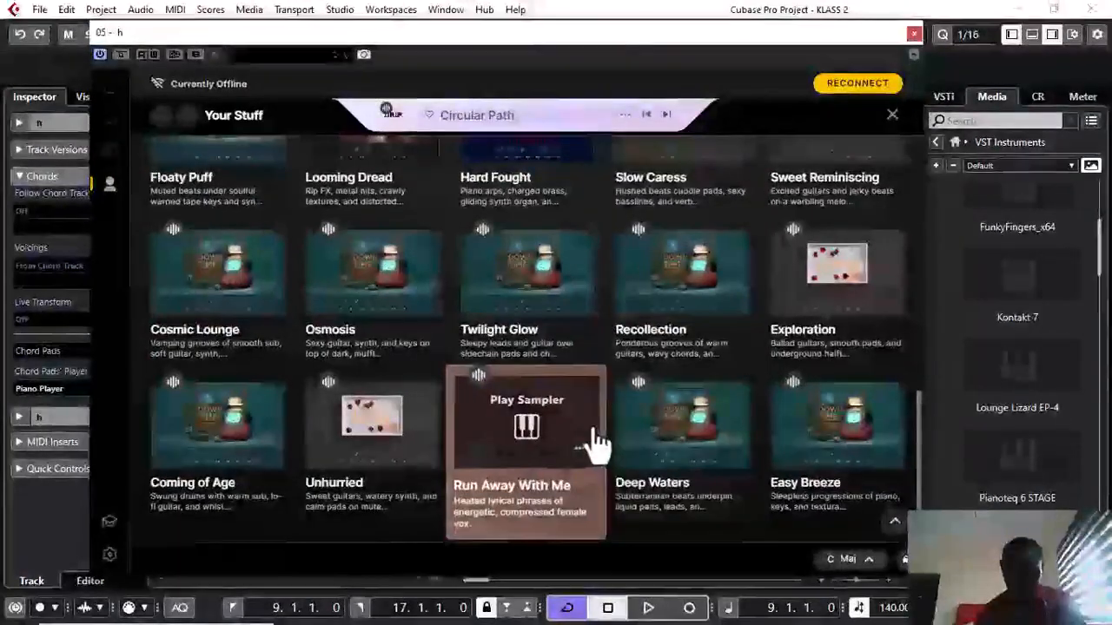
pyautogui.click(587, 425)
pyautogui.click(587, 425)
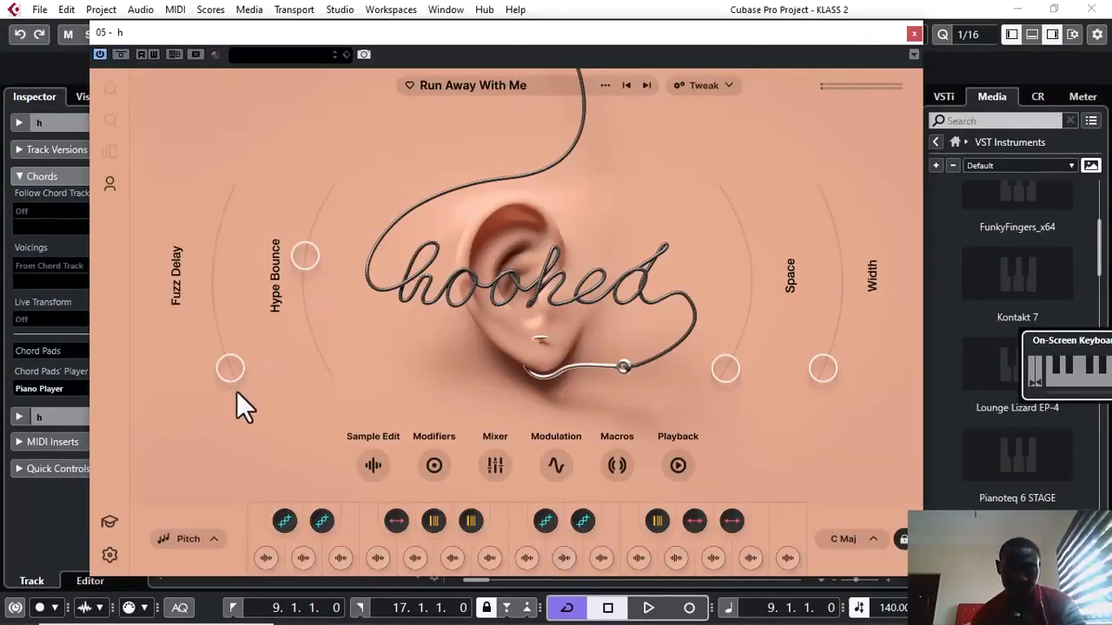
pyautogui.moveTo(232, 375); pyautogui.dragTo(167, 288)
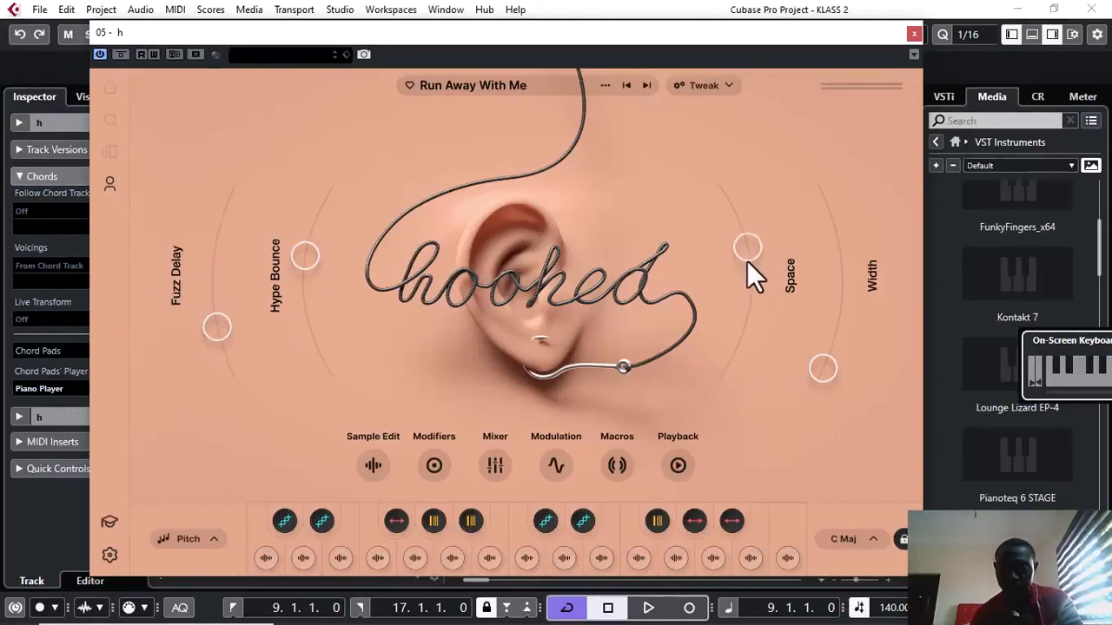
# Play the cycle, set track h's channel volume to -10.4 dB, and bring the instrument window back into view.
pyautogui.press('space')
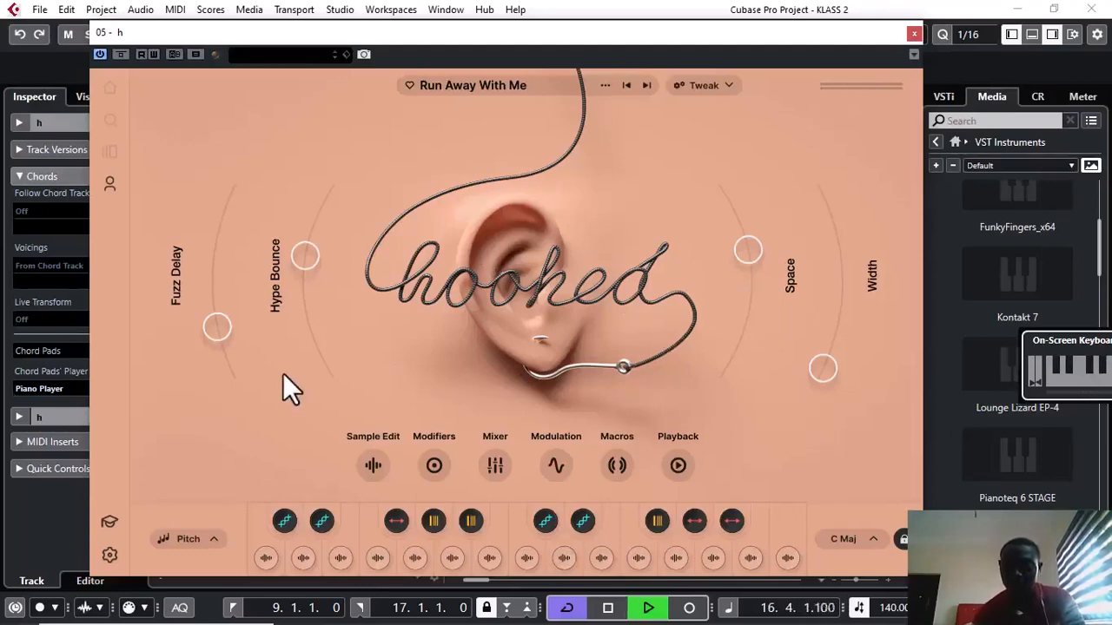
pyautogui.moveTo(819, 29); pyautogui.dragTo(1111, 48)
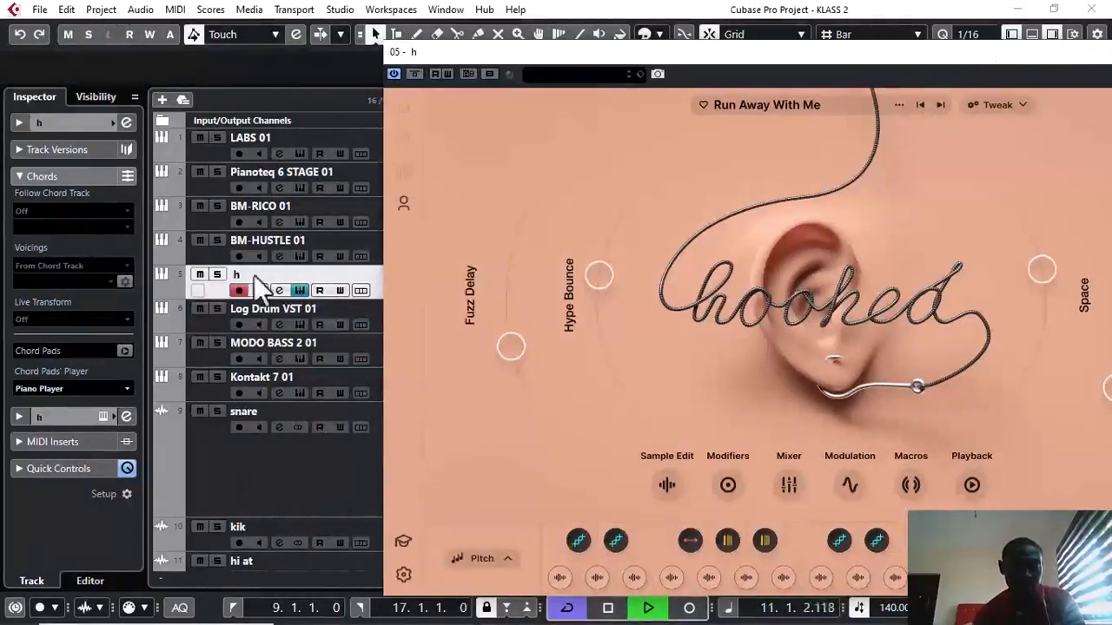
pyautogui.click(279, 291)
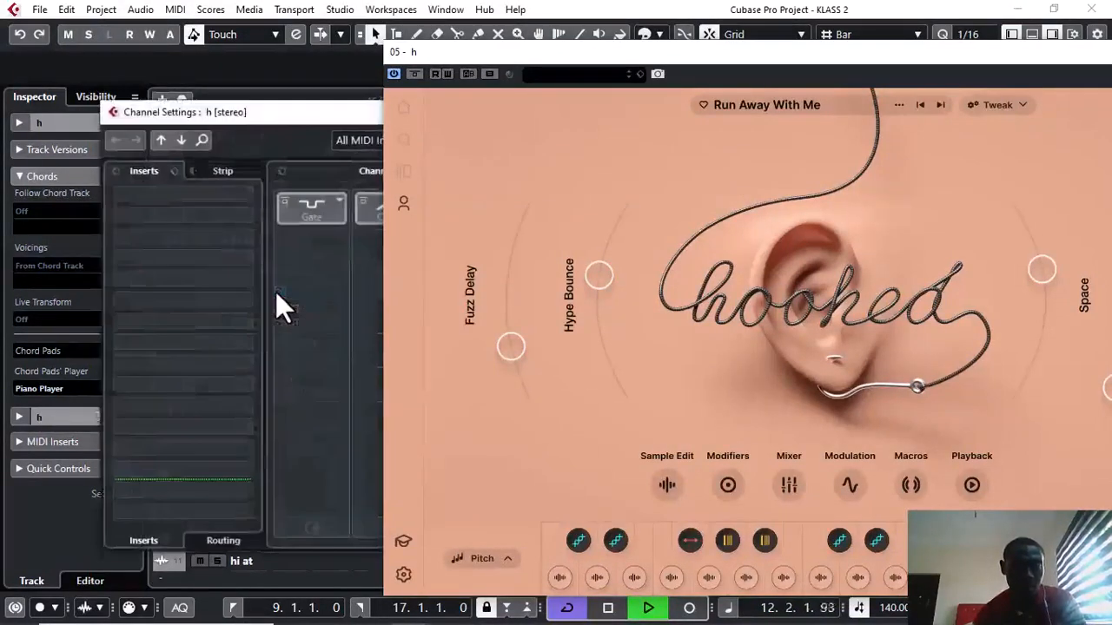
pyautogui.moveTo(293, 111); pyautogui.dragTo(108, 156)
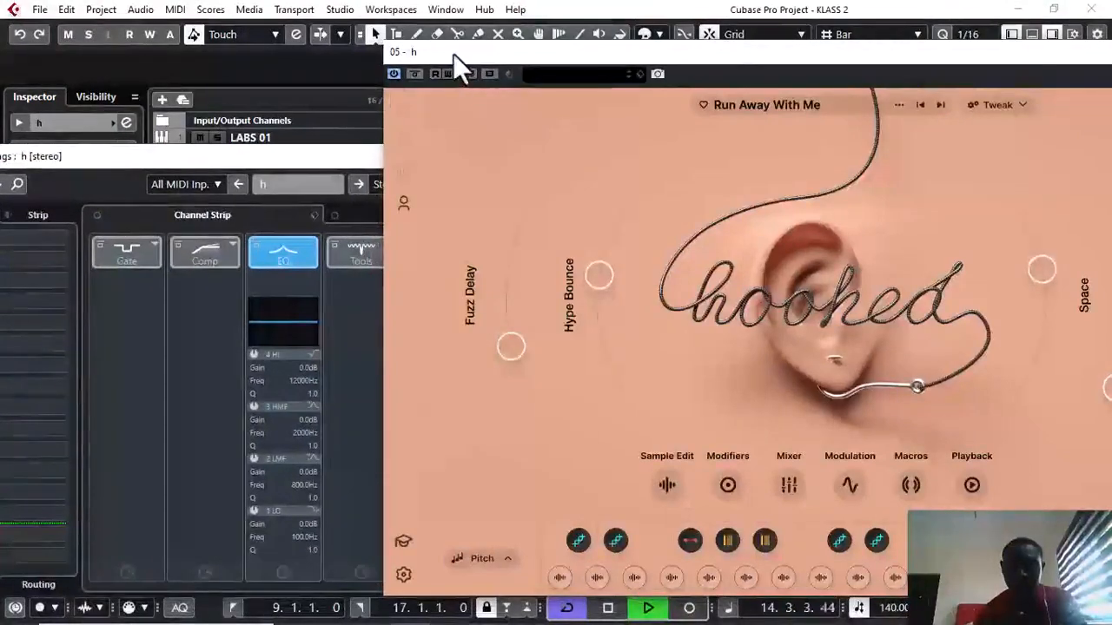
pyautogui.moveTo(454, 54); pyautogui.dragTo(17, 328)
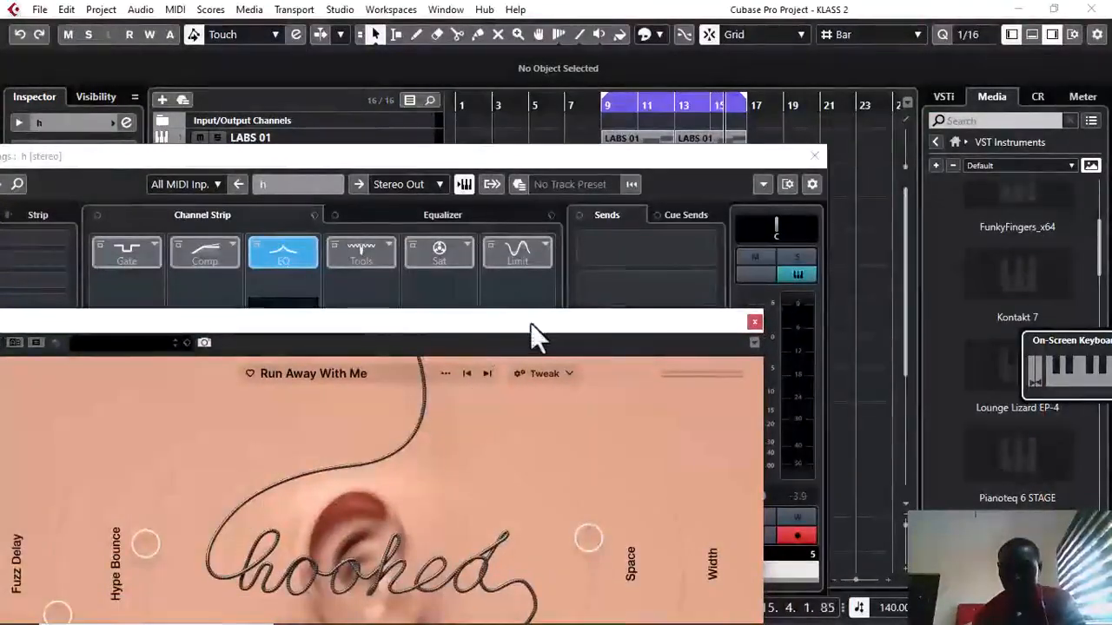
pyautogui.moveTo(529, 322); pyautogui.dragTo(273, 290)
pyautogui.moveTo(745, 335); pyautogui.dragTo(746, 396)
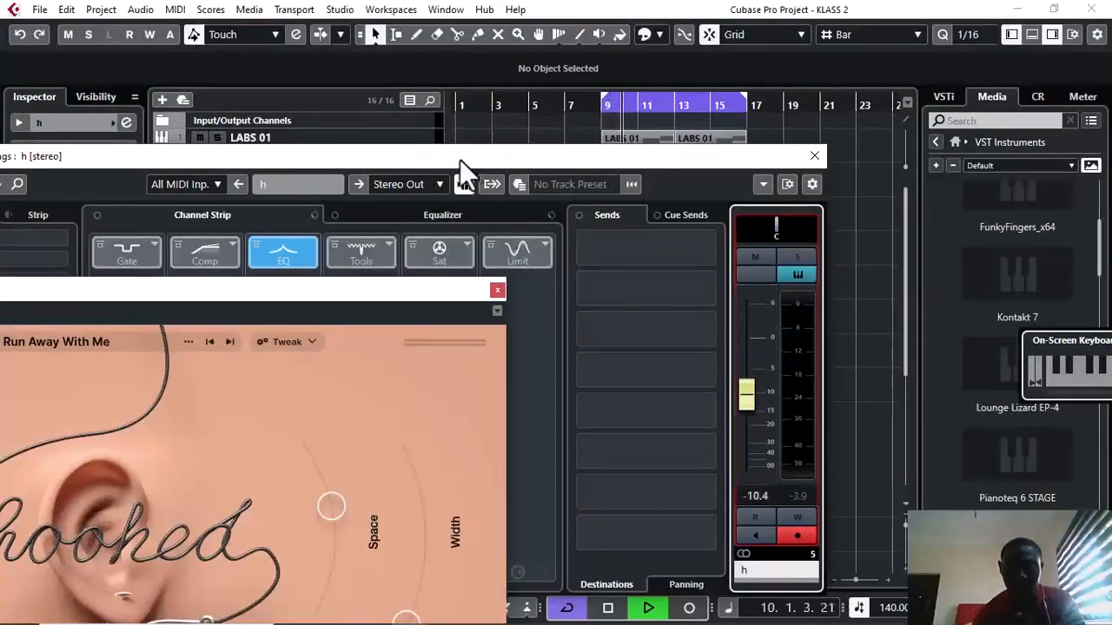
pyautogui.moveTo(454, 156); pyautogui.dragTo(714, 76)
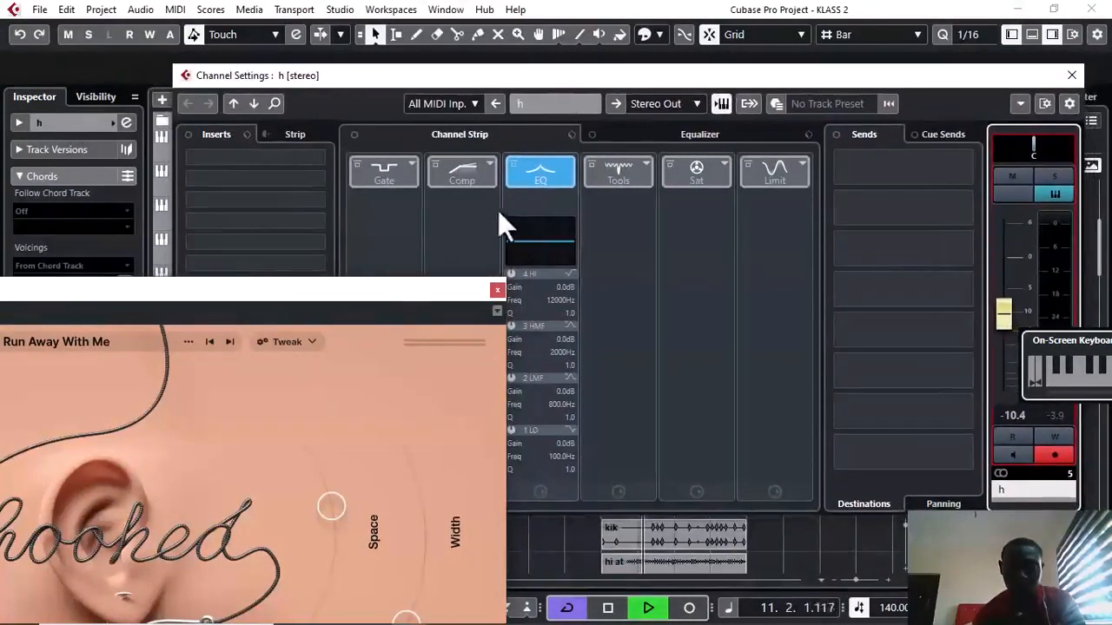
pyautogui.moveTo(377, 290); pyautogui.dragTo(808, 48)
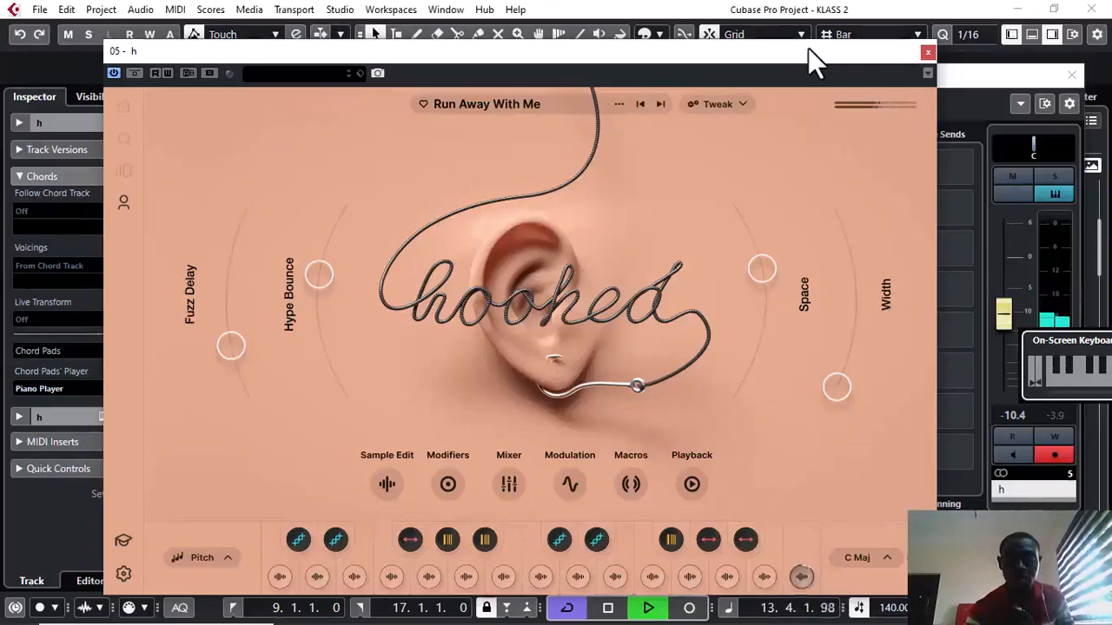
# Step through the Deep Waters and Easy Breeze presets, and load Shoulda Known from the downloaded samplers.
pyautogui.click(660, 105)
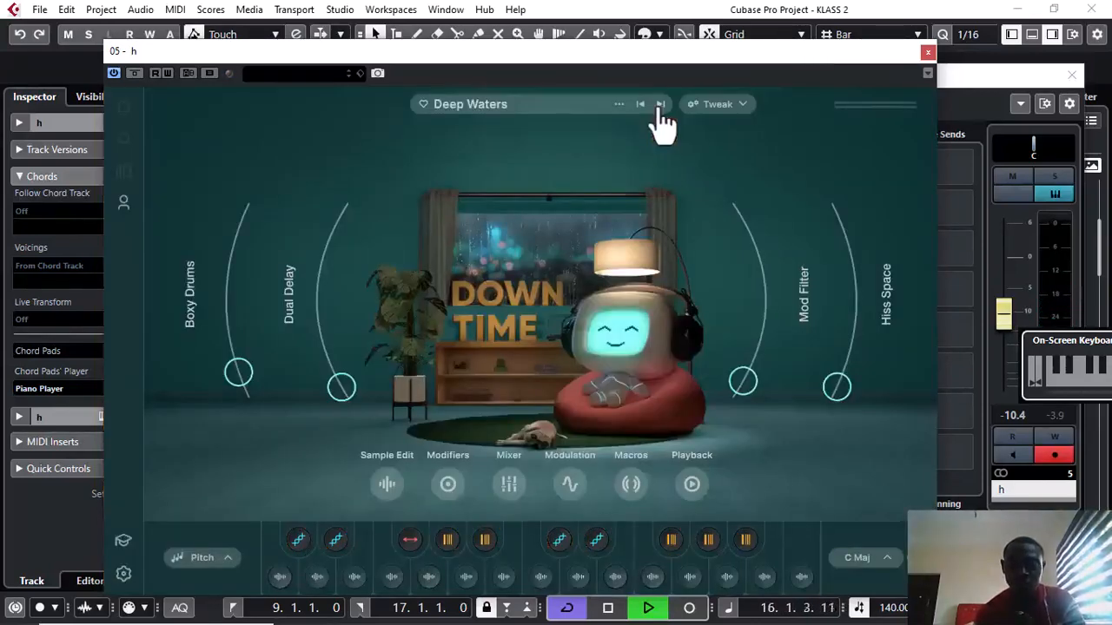
pyautogui.click(659, 105)
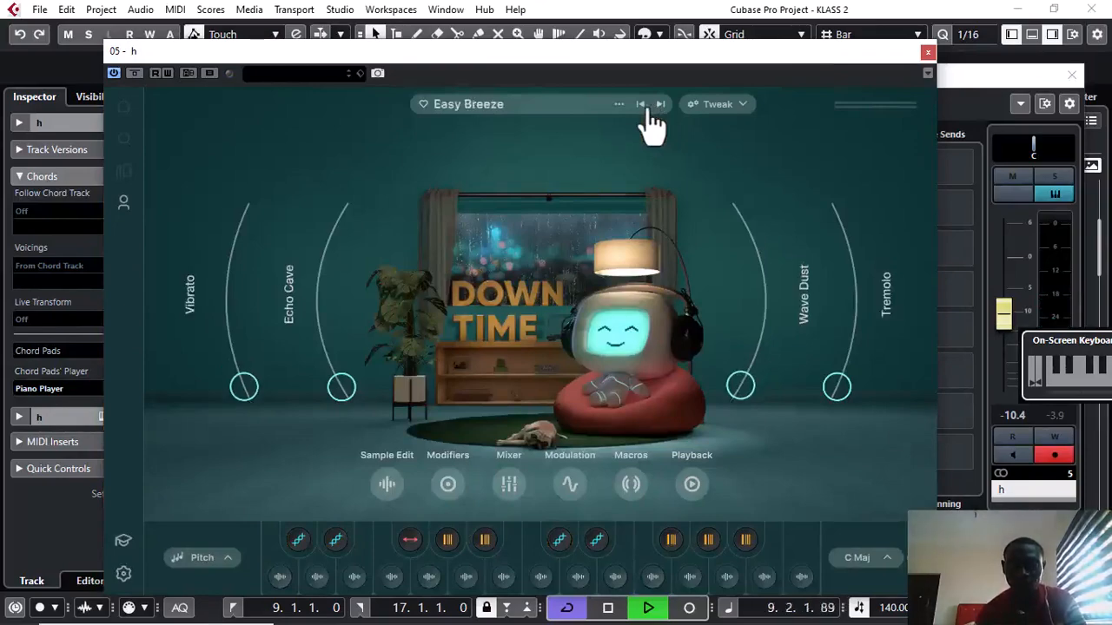
pyautogui.click(547, 111)
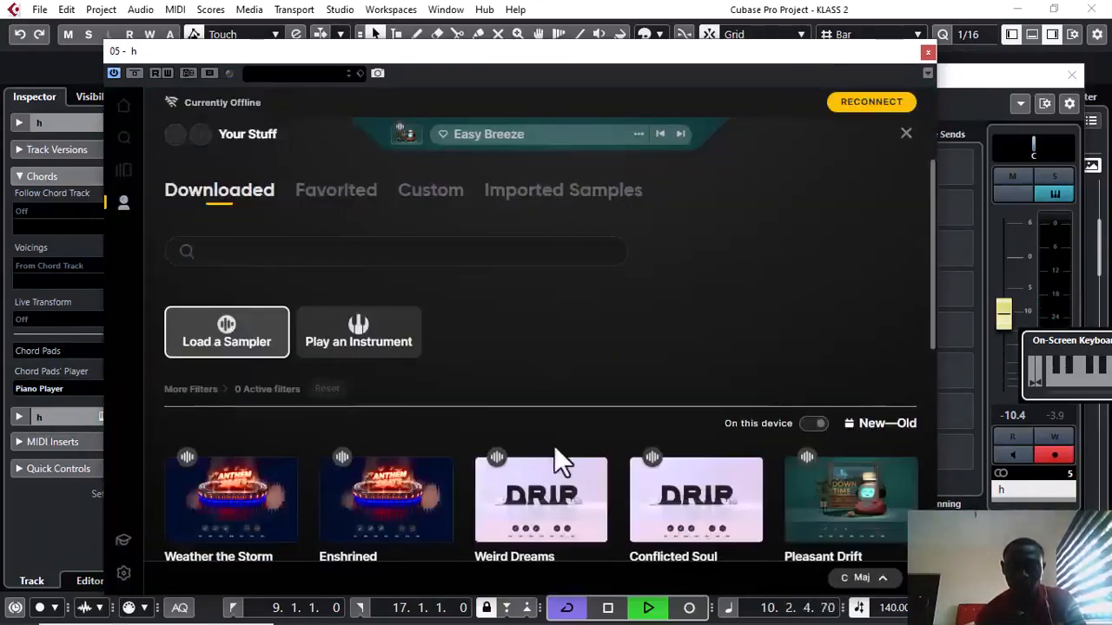
pyautogui.scroll(-10, 555, 446)
pyautogui.scroll(-5, 554, 445)
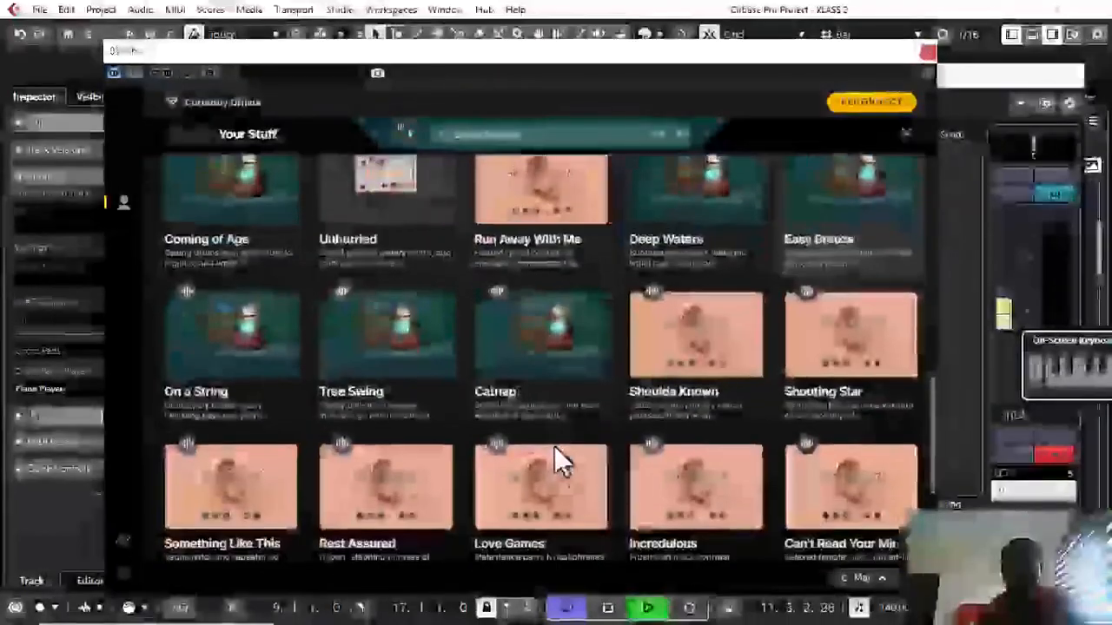
pyautogui.moveTo(640, 385)
pyautogui.click(736, 327)
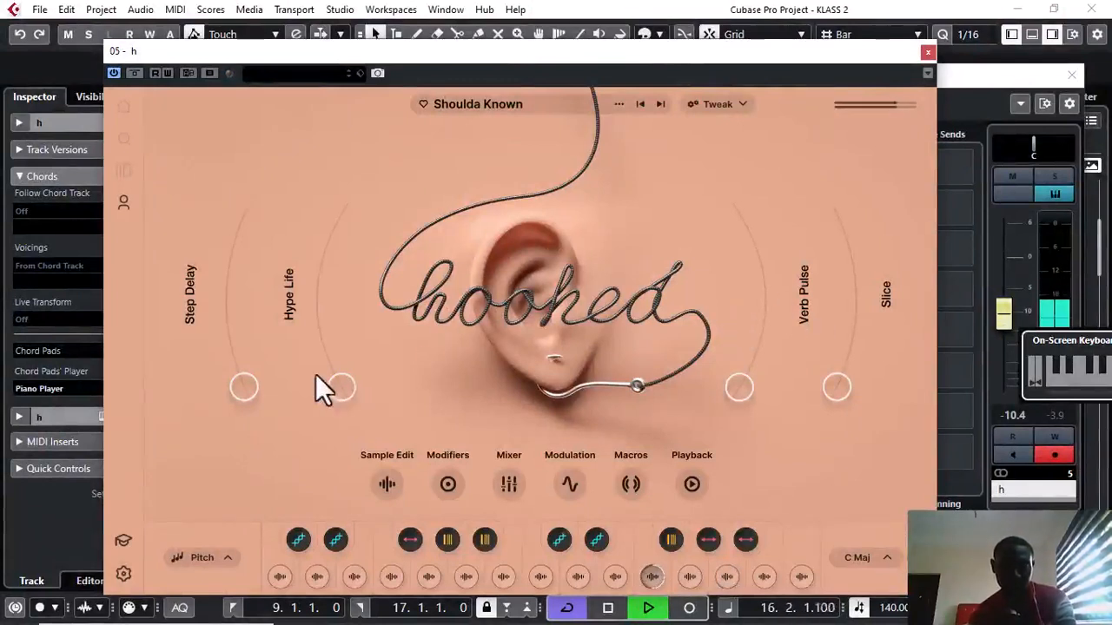
# Raise Shoulda Known's Step Delay and Verb Pulse controls, and record a part on track h over bars 9 to 17.
pyautogui.moveTo(244, 376); pyautogui.dragTo(196, 318)
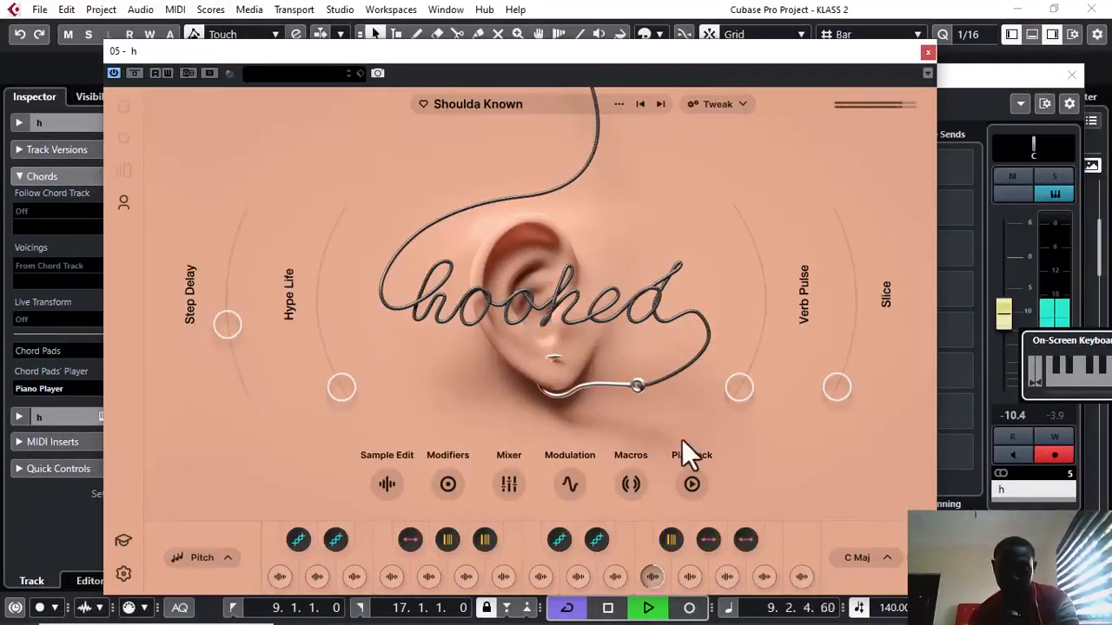
pyautogui.moveTo(773, 312); pyautogui.dragTo(777, 292)
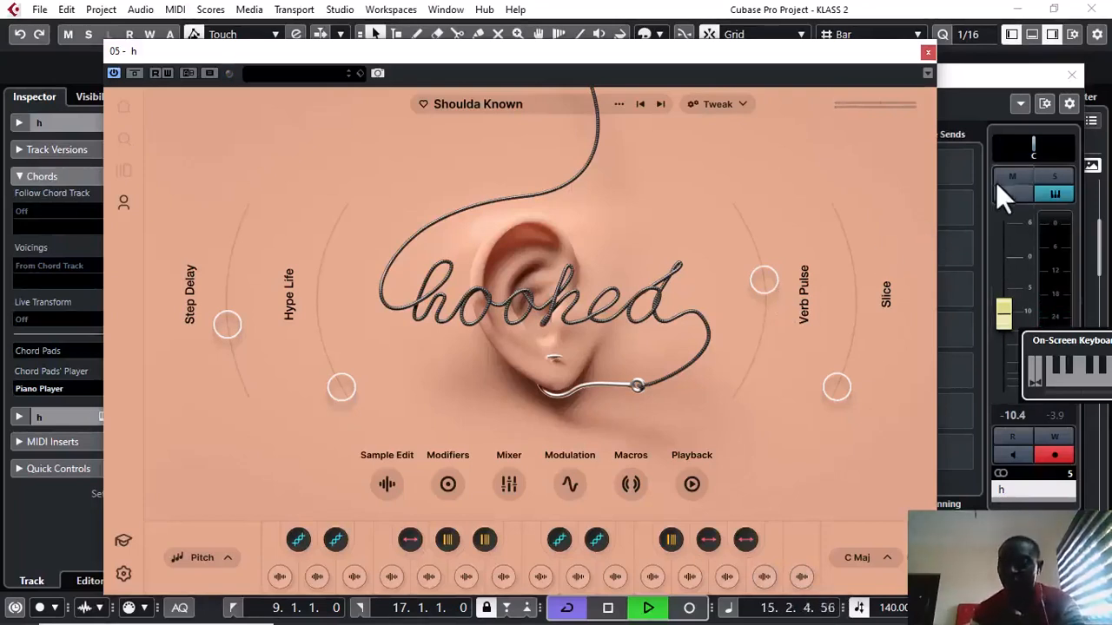
pyautogui.press('KP_Multiply')
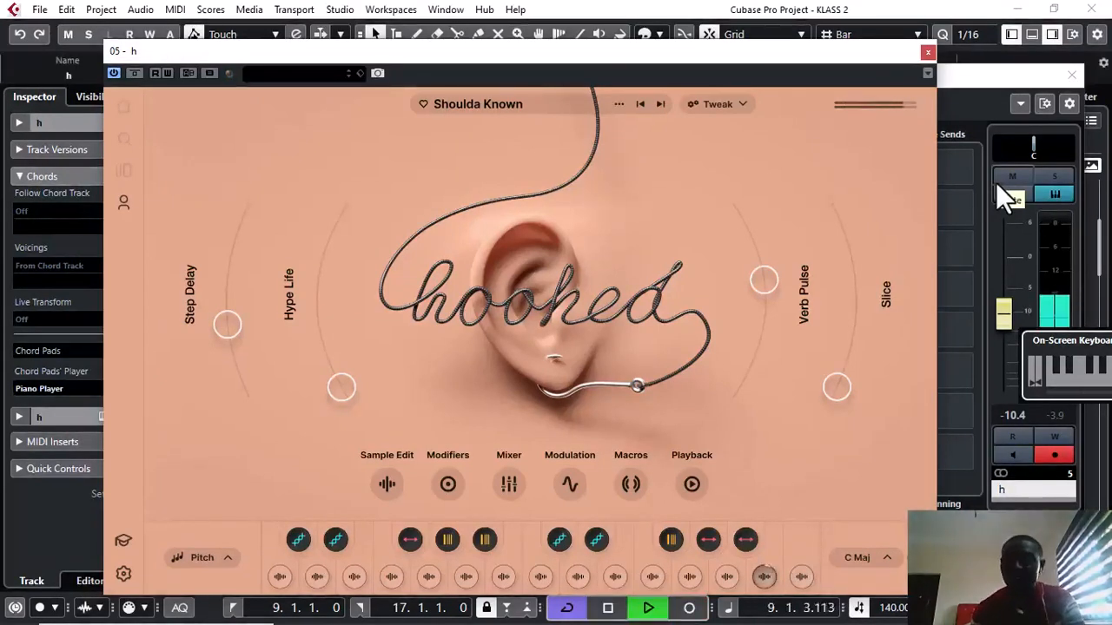
# Cut track h's low end with the LO EQ band at -24.0 dB, 286.9 Hz and the LMF band at -0.8 dB, 105.7 Hz.
pyautogui.click(927, 51)
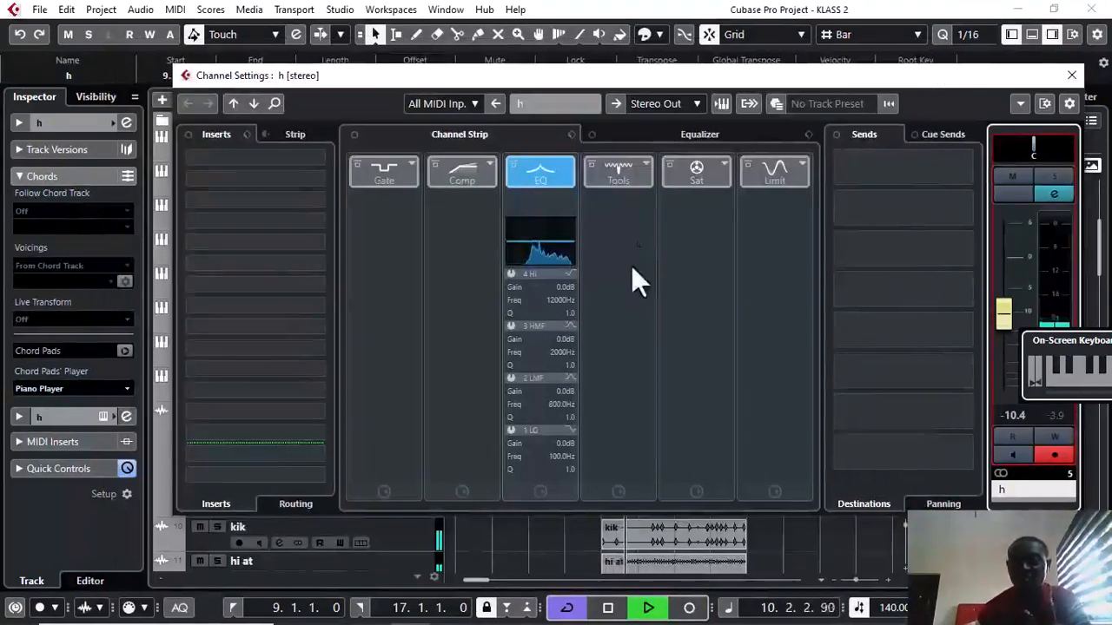
pyautogui.moveTo(536, 240); pyautogui.dragTo(531, 267)
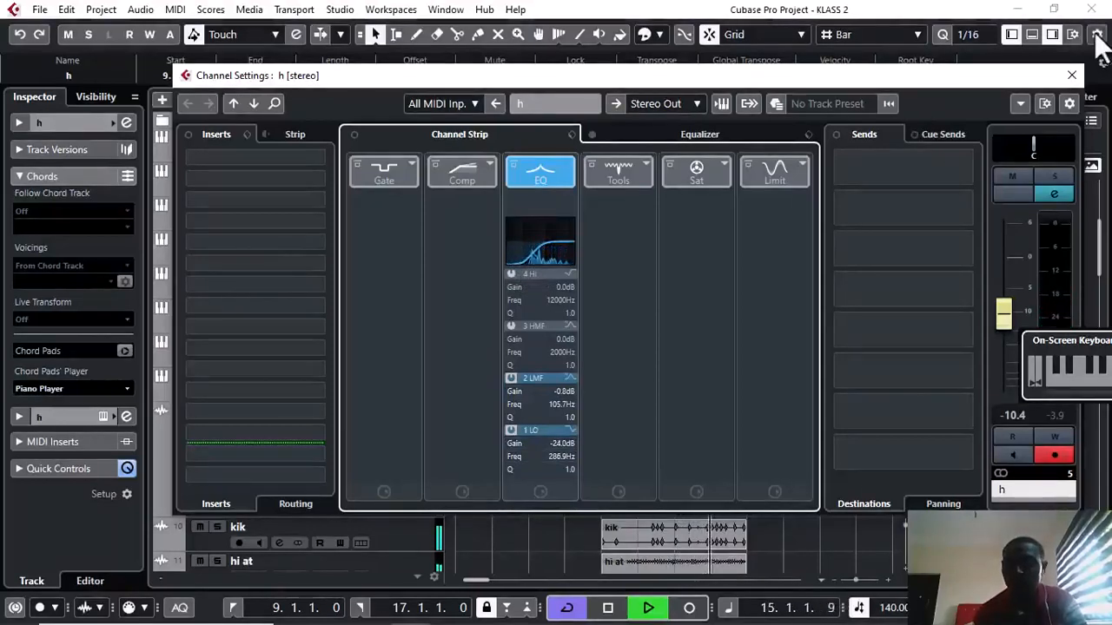
pyautogui.click(1072, 73)
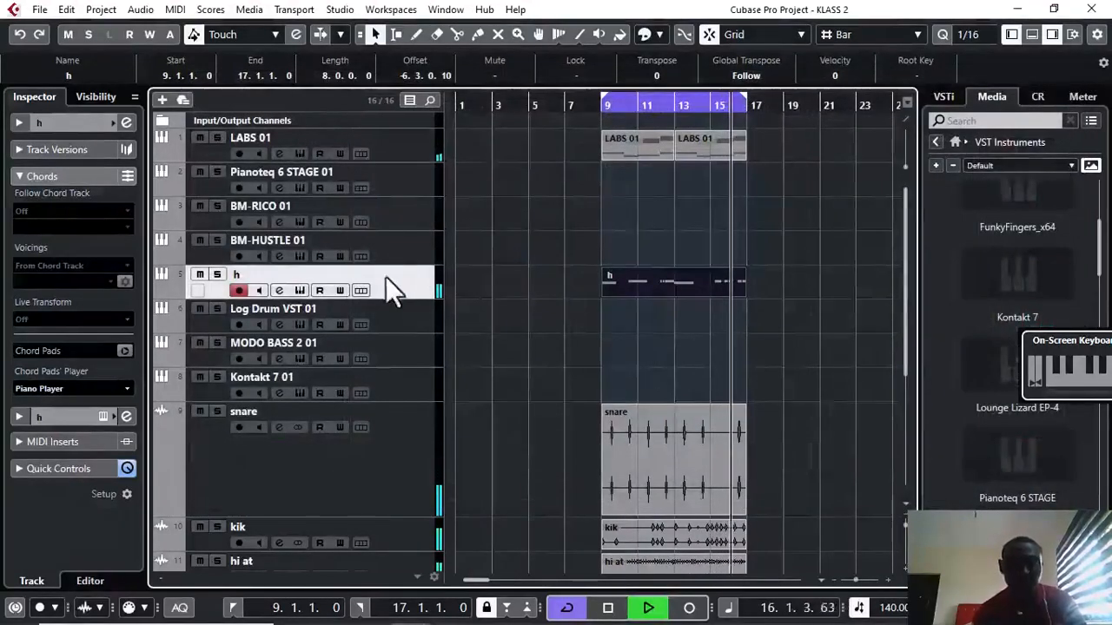
# Reopen track h's instrument to fine-tune Verb Pulse, close it, and stop playback.
pyautogui.click(299, 291)
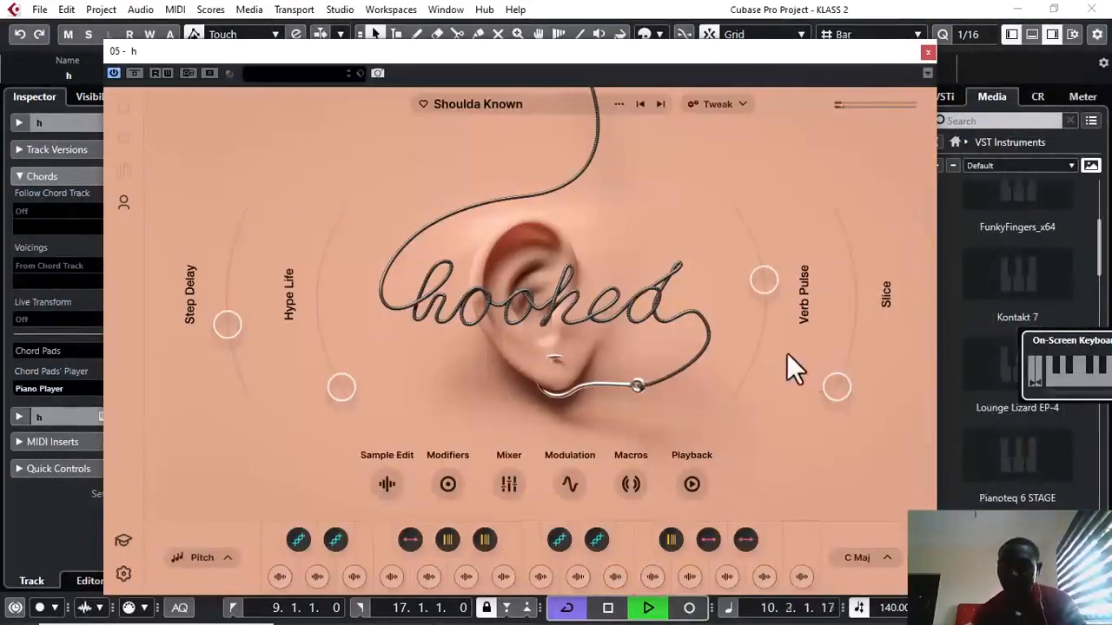
pyautogui.moveTo(746, 234); pyautogui.dragTo(748, 247)
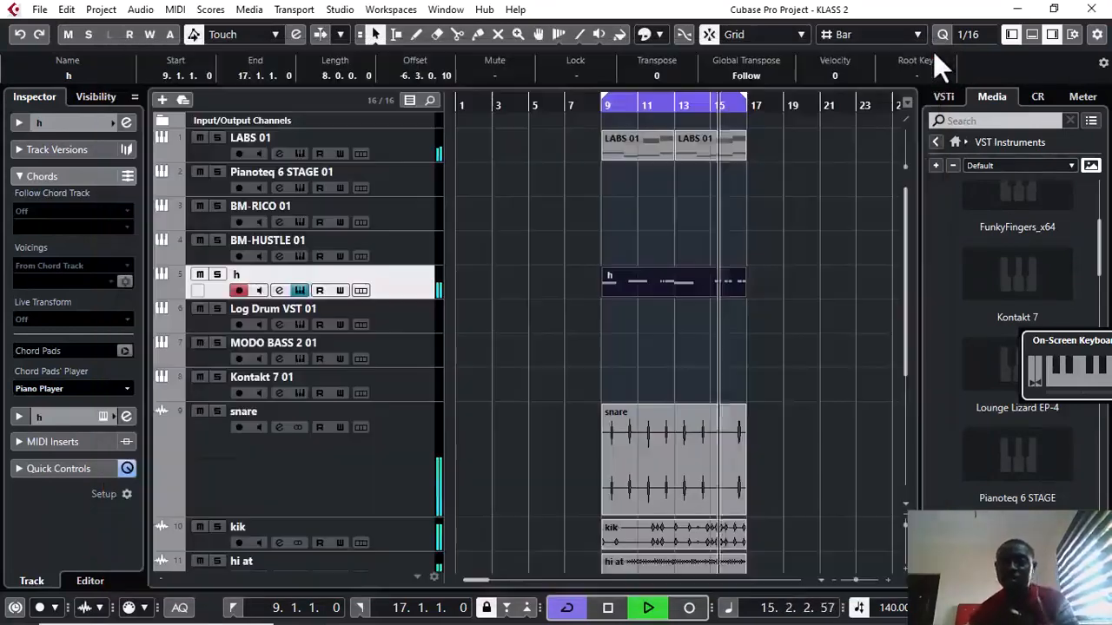
pyautogui.click(930, 51)
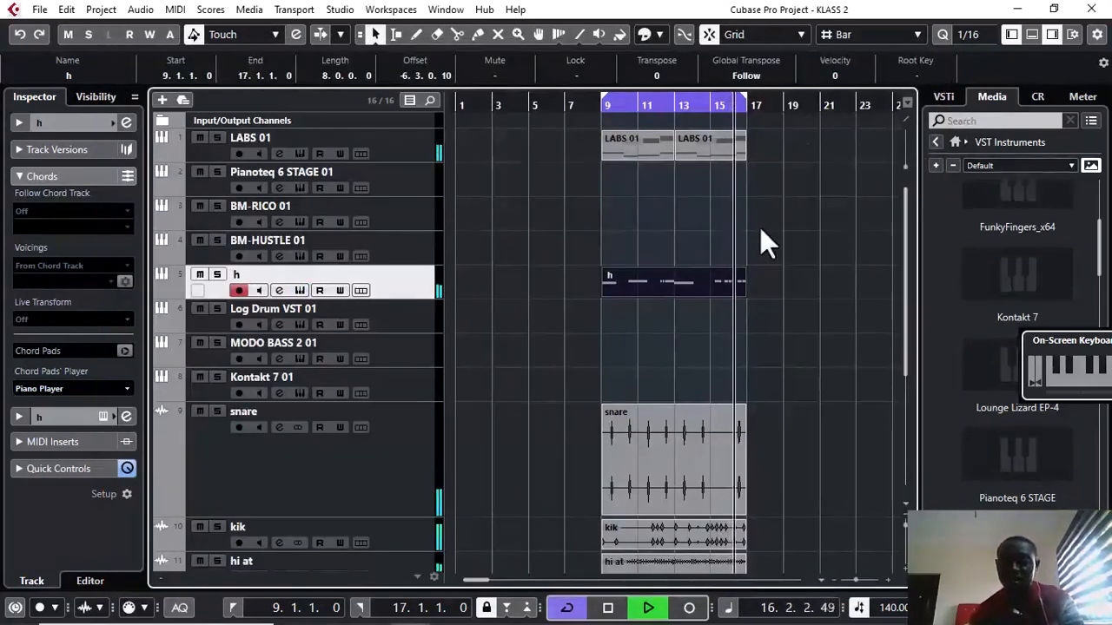
pyautogui.press('space')
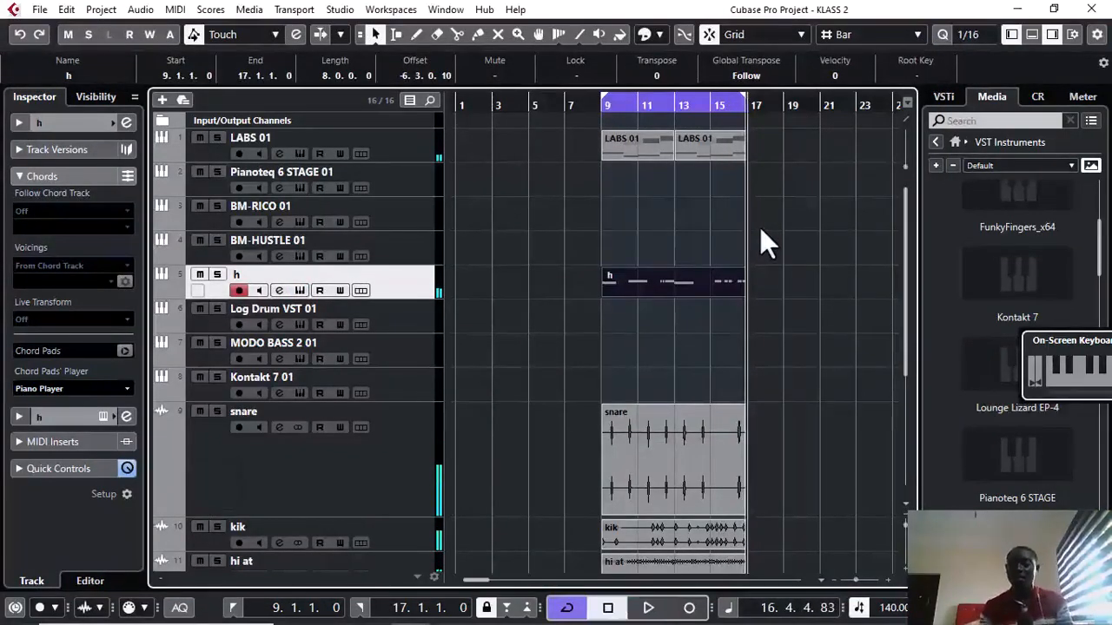